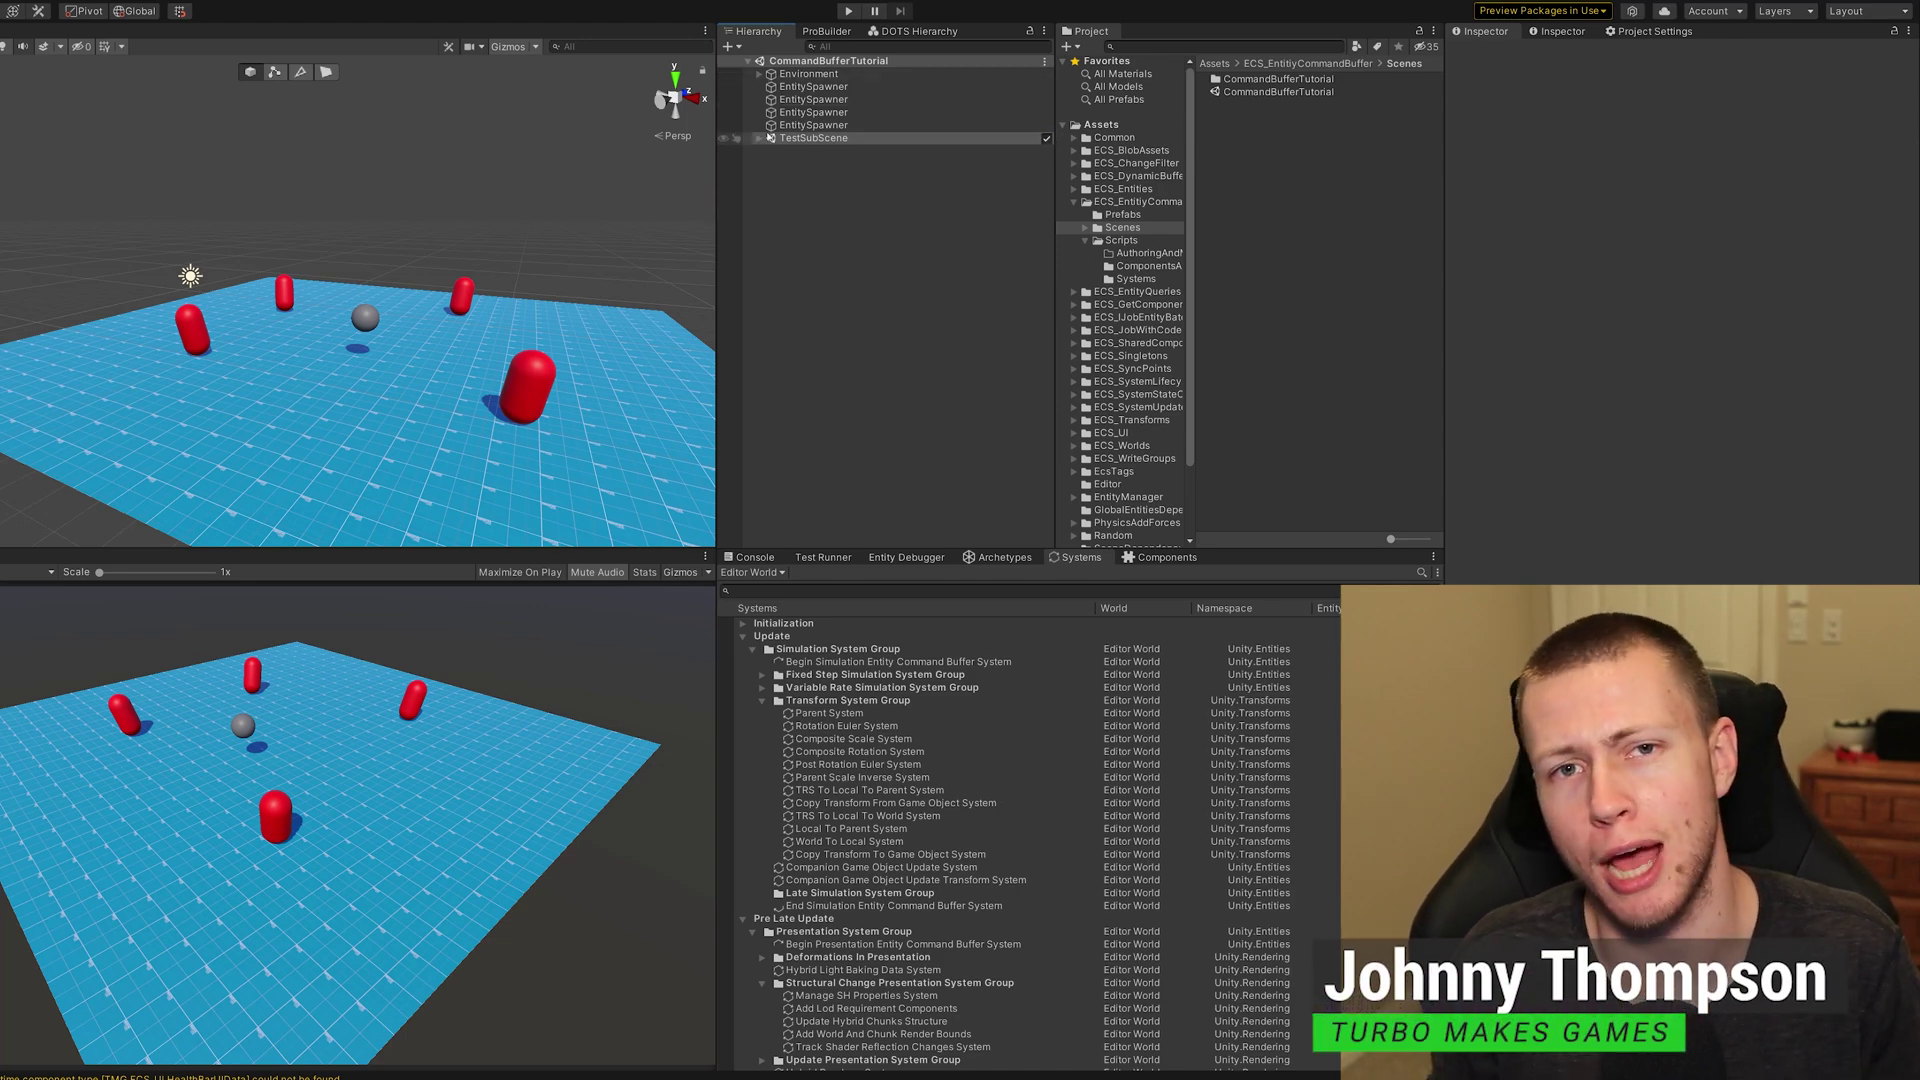
- Inspect TestSubScene's Sphere and the scene, WorldTime and scene section entities in the DOTS Hierarchy
{"action": "left_click", "coordinate": [759, 138]}
{"action": "left_click", "coordinate": [799, 151]}
{"action": "left_click", "coordinate": [918, 31]}
{"action": "left_click", "coordinate": [805, 109]}
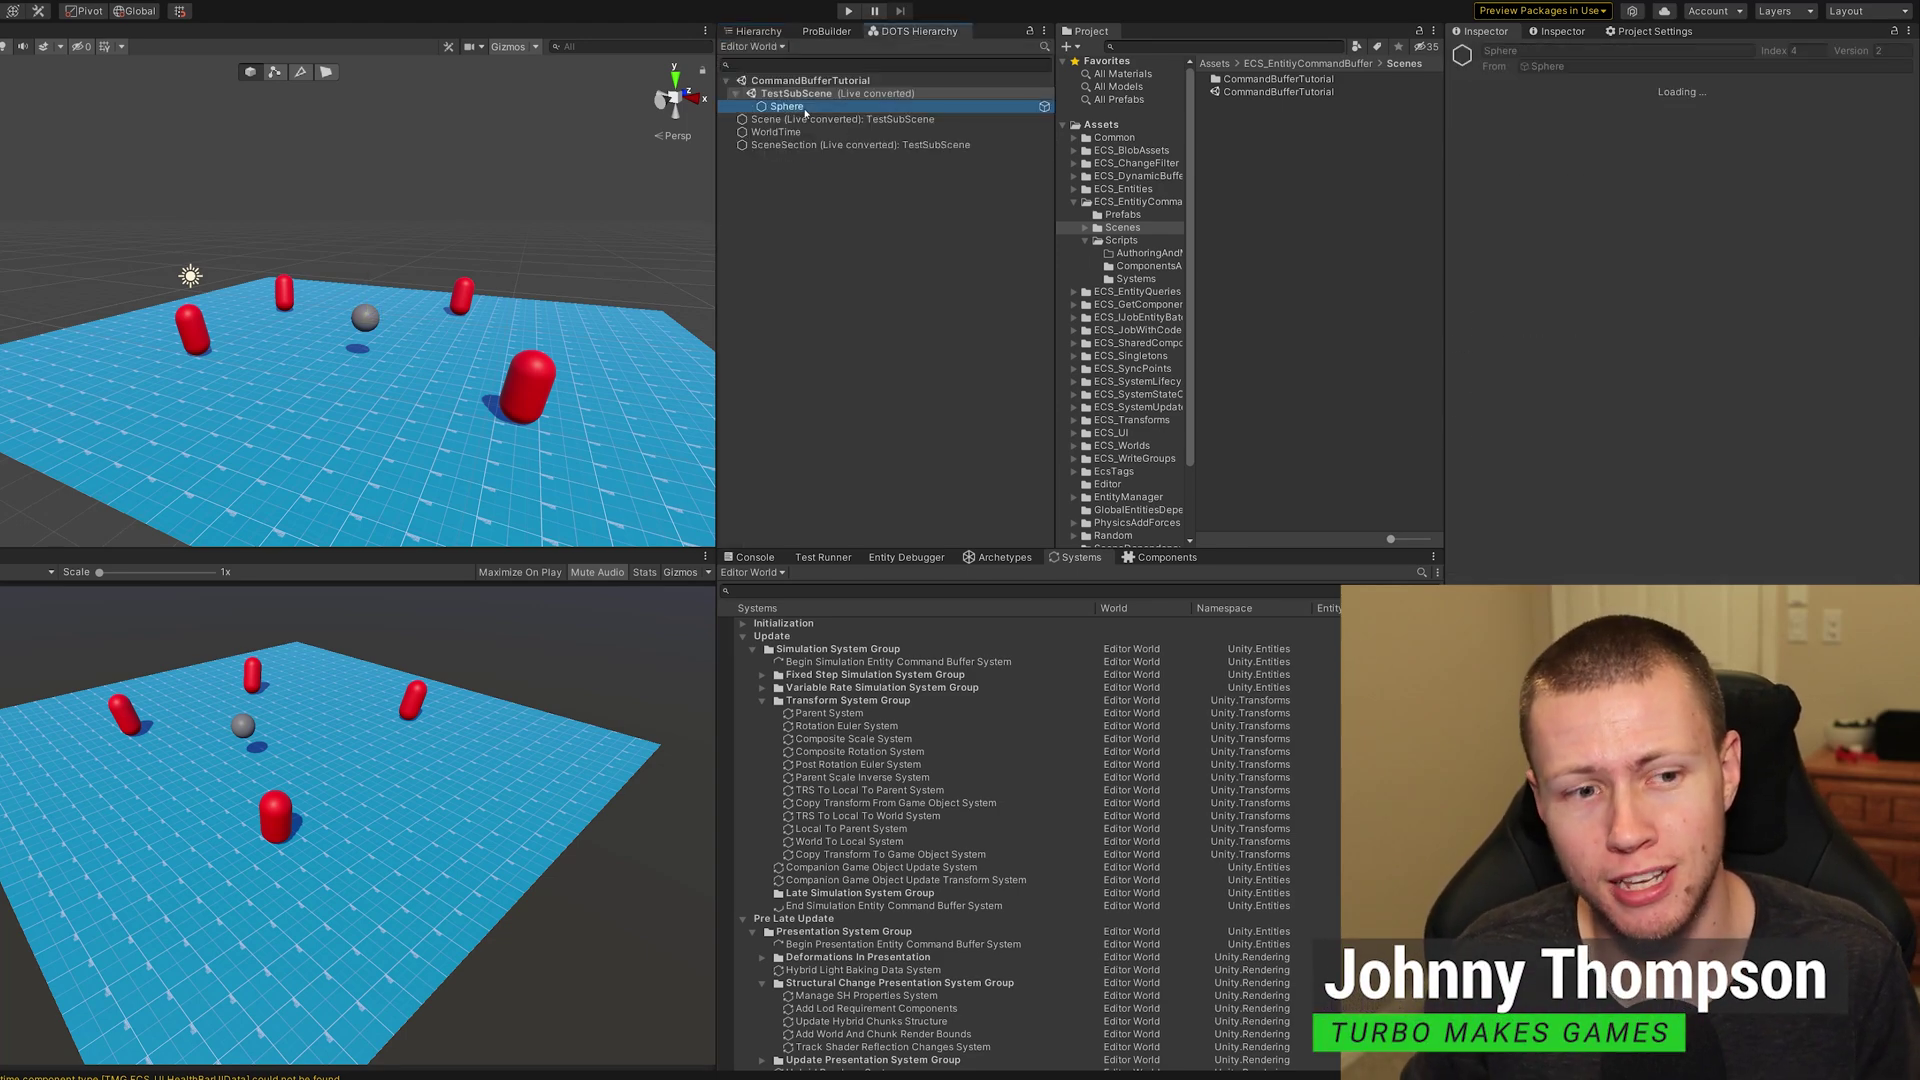
{"action": "left_click", "coordinate": [790, 120]}
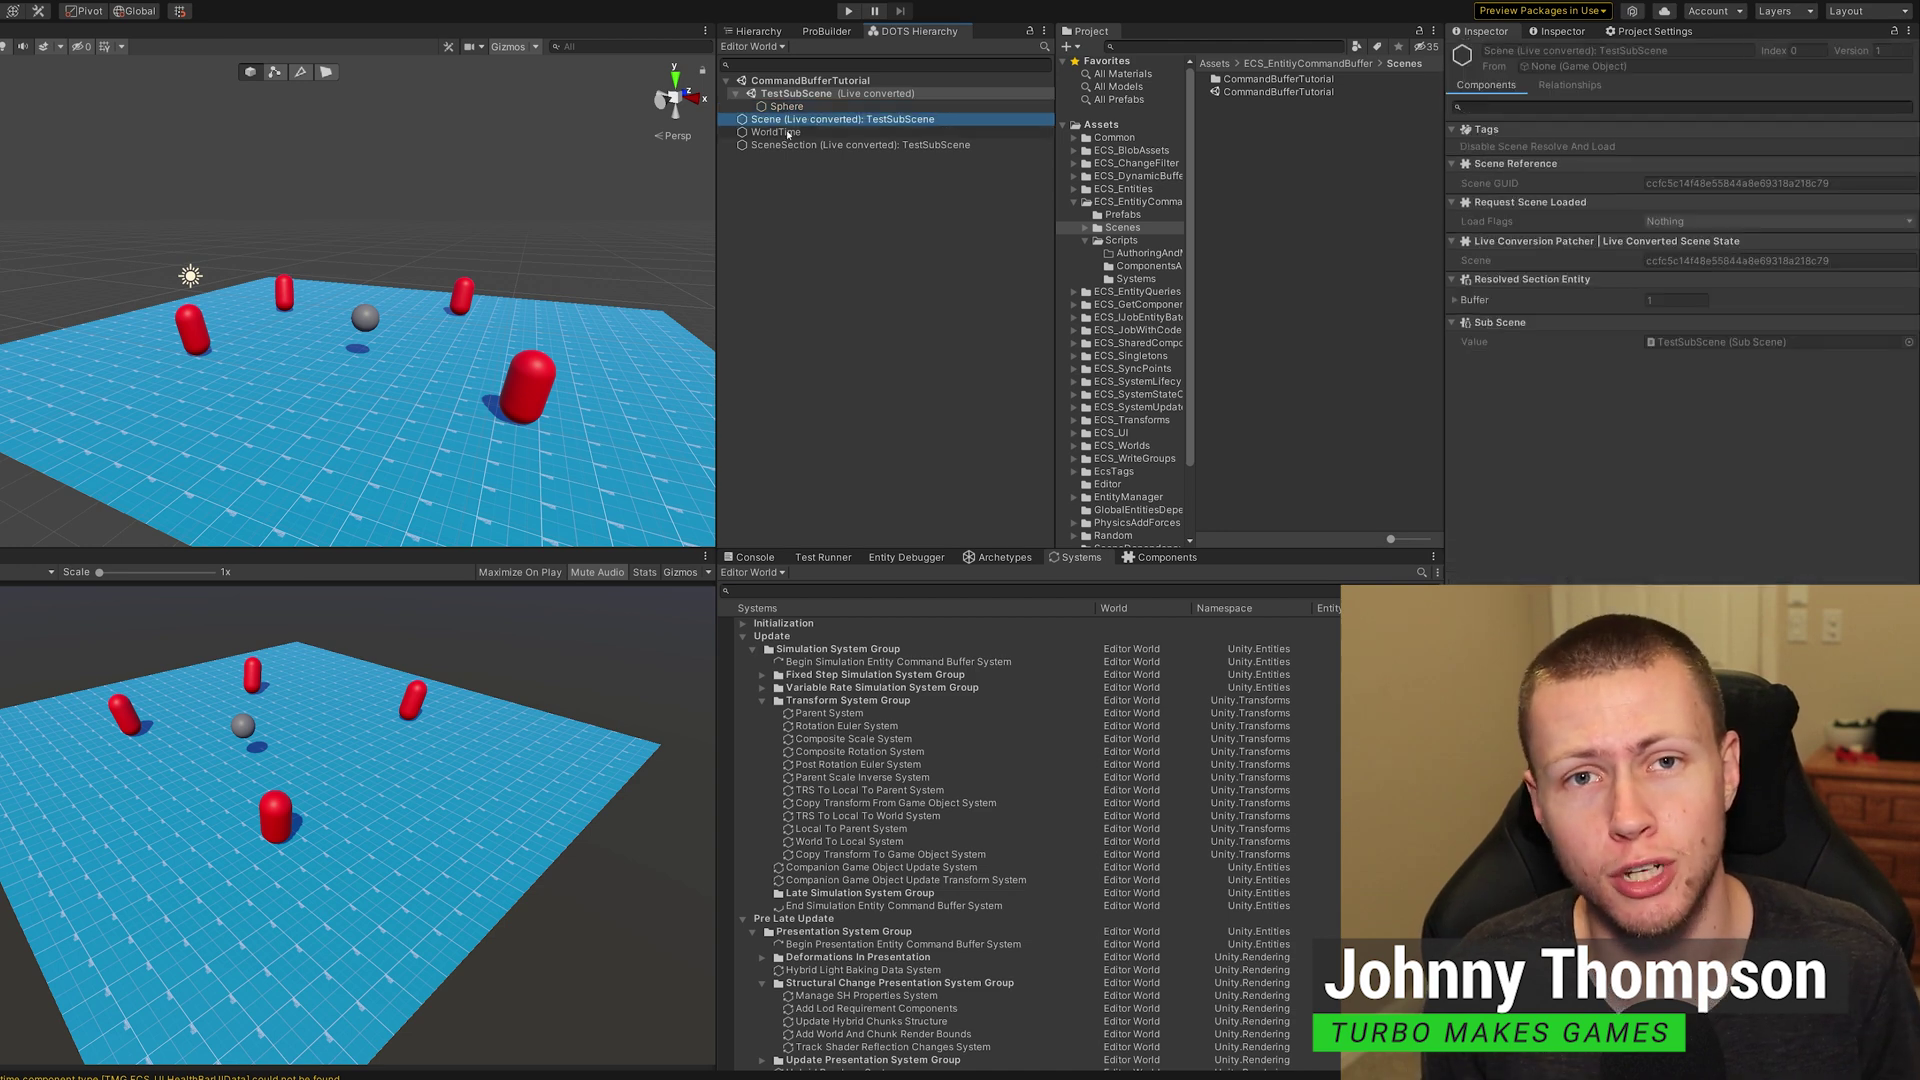
{"action": "left_click", "coordinate": [788, 133]}
{"action": "left_click", "coordinate": [790, 145]}
- Enter Play mode and inspect the component data of each EntitySpawner entity in the DOTS Hierarchy
{"action": "key", "text": "ctrl+p"}
{"action": "left_click", "coordinate": [795, 172]}
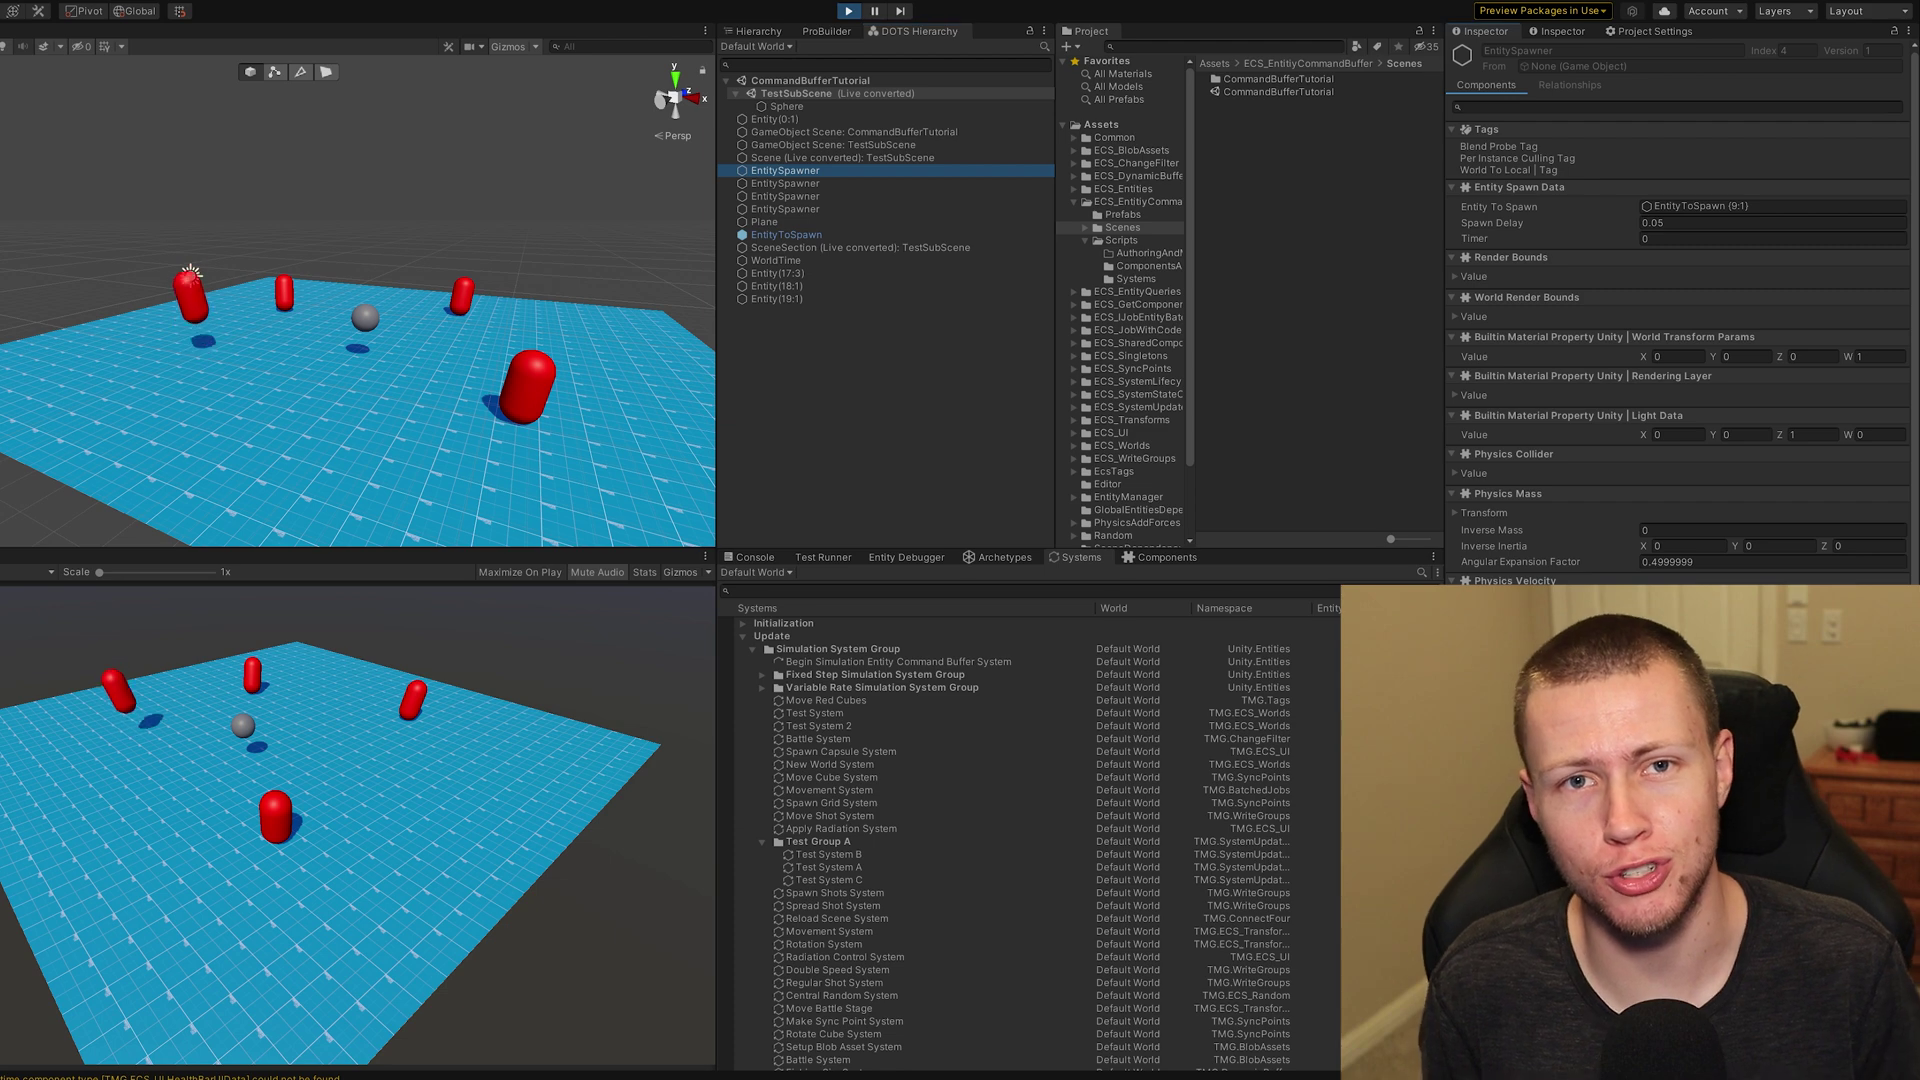
{"action": "left_click", "coordinate": [789, 184]}
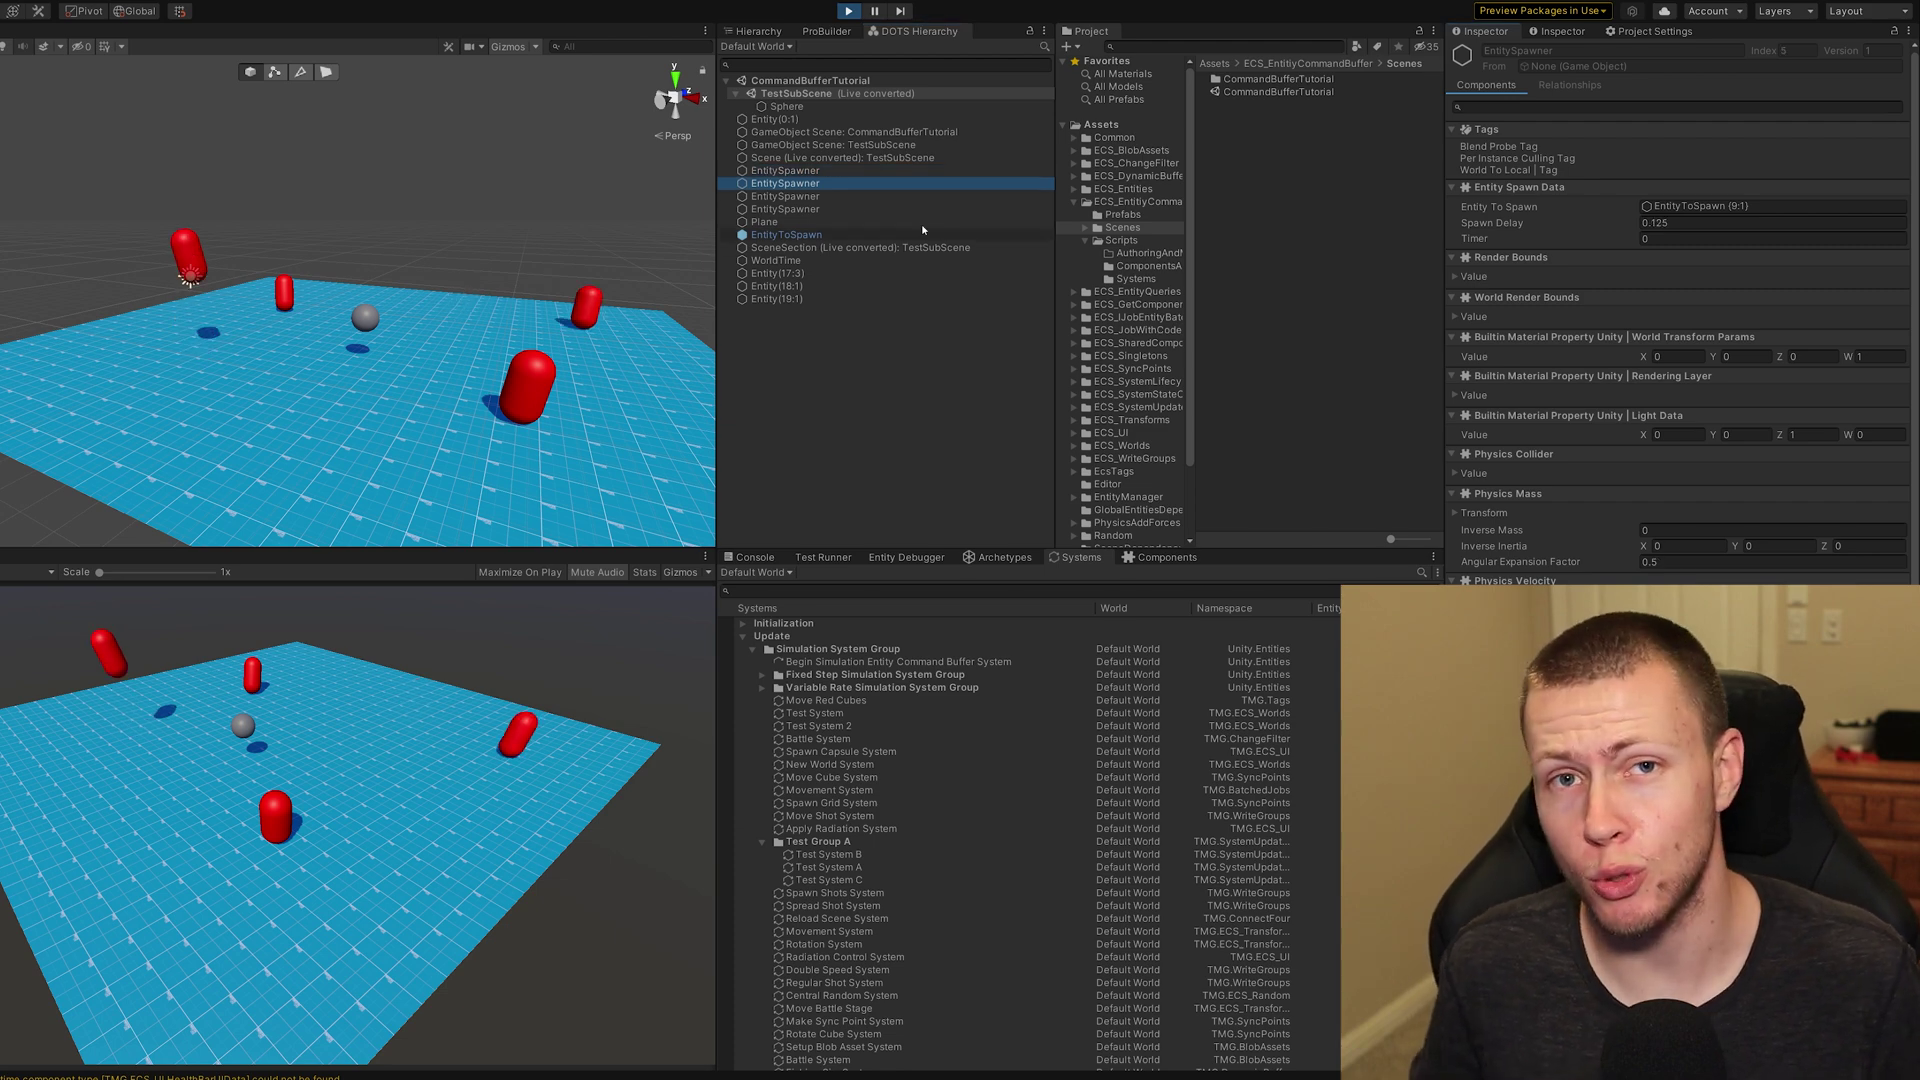
{"action": "key", "text": "Down"}
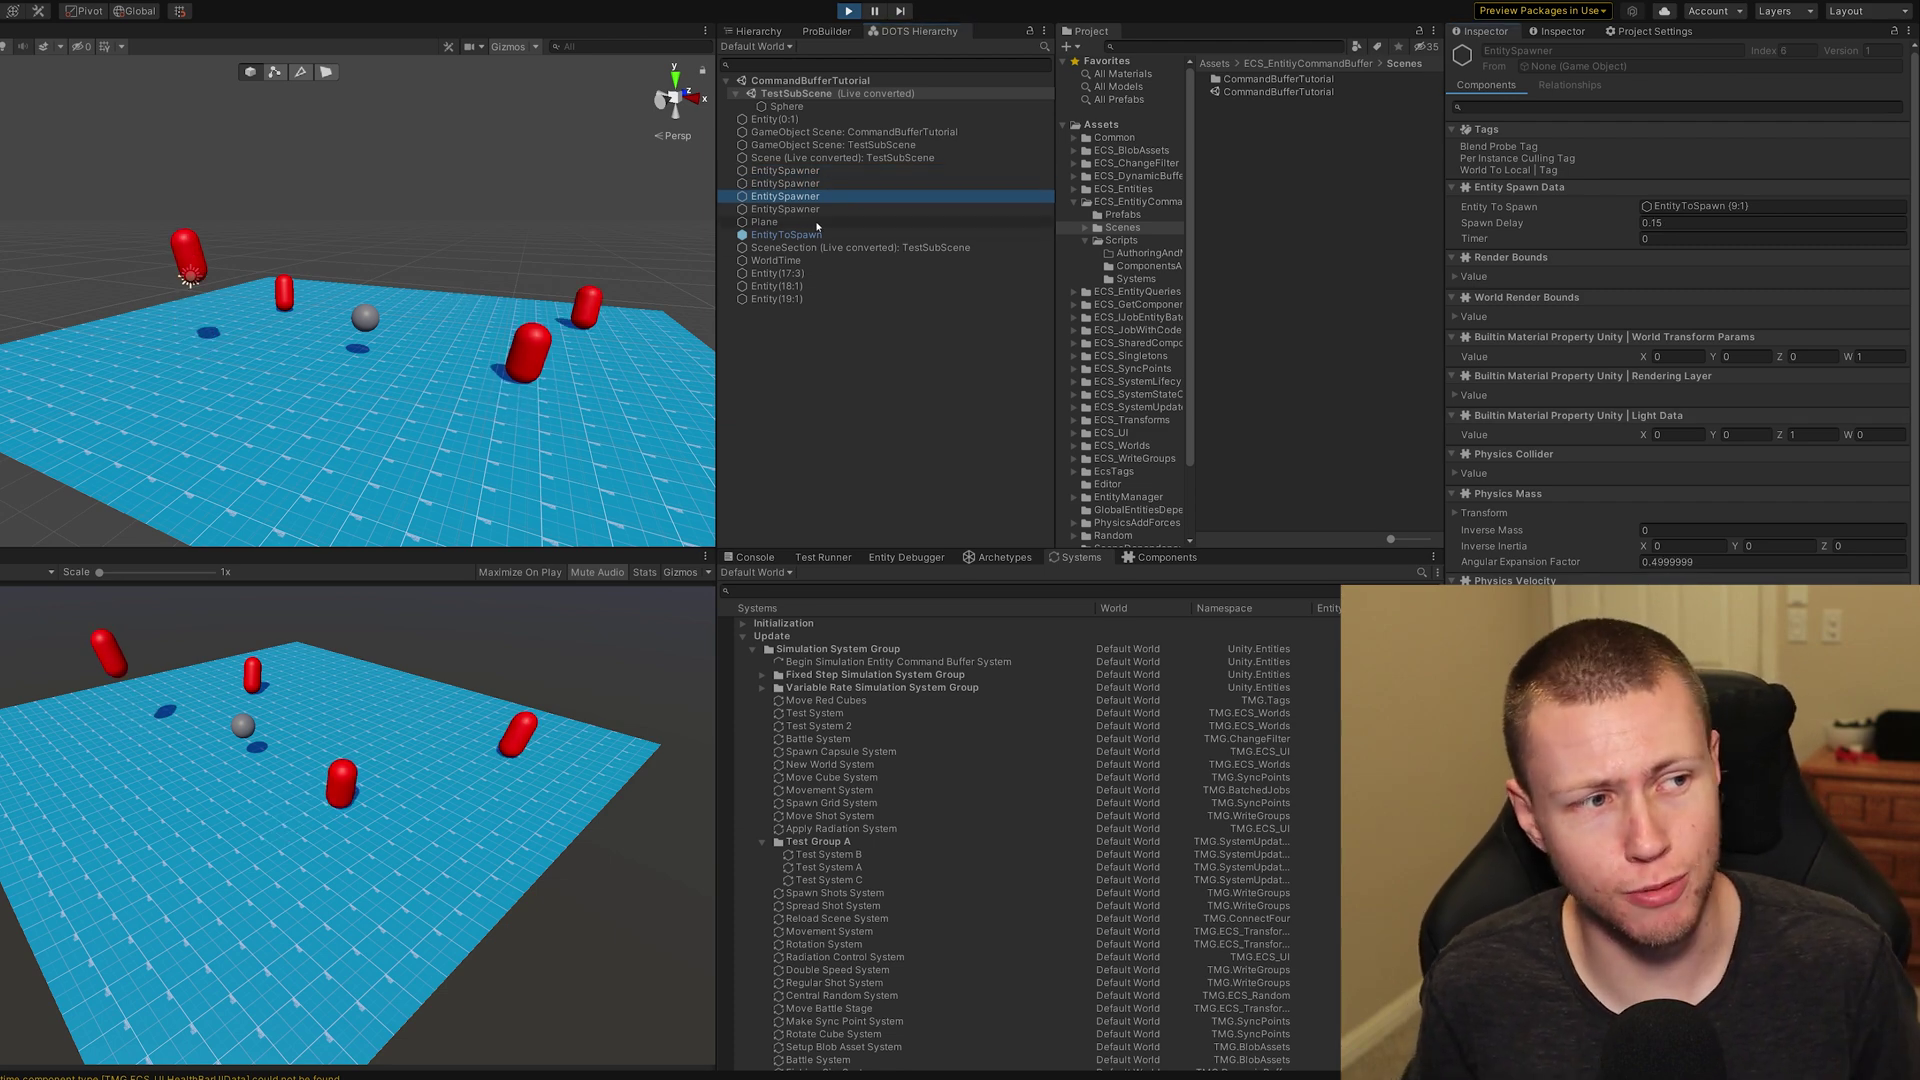
{"action": "key", "text": "Down"}
{"action": "scroll", "coordinate": [1657, 463], "scroll_direction": "up", "scroll_amount": 3}
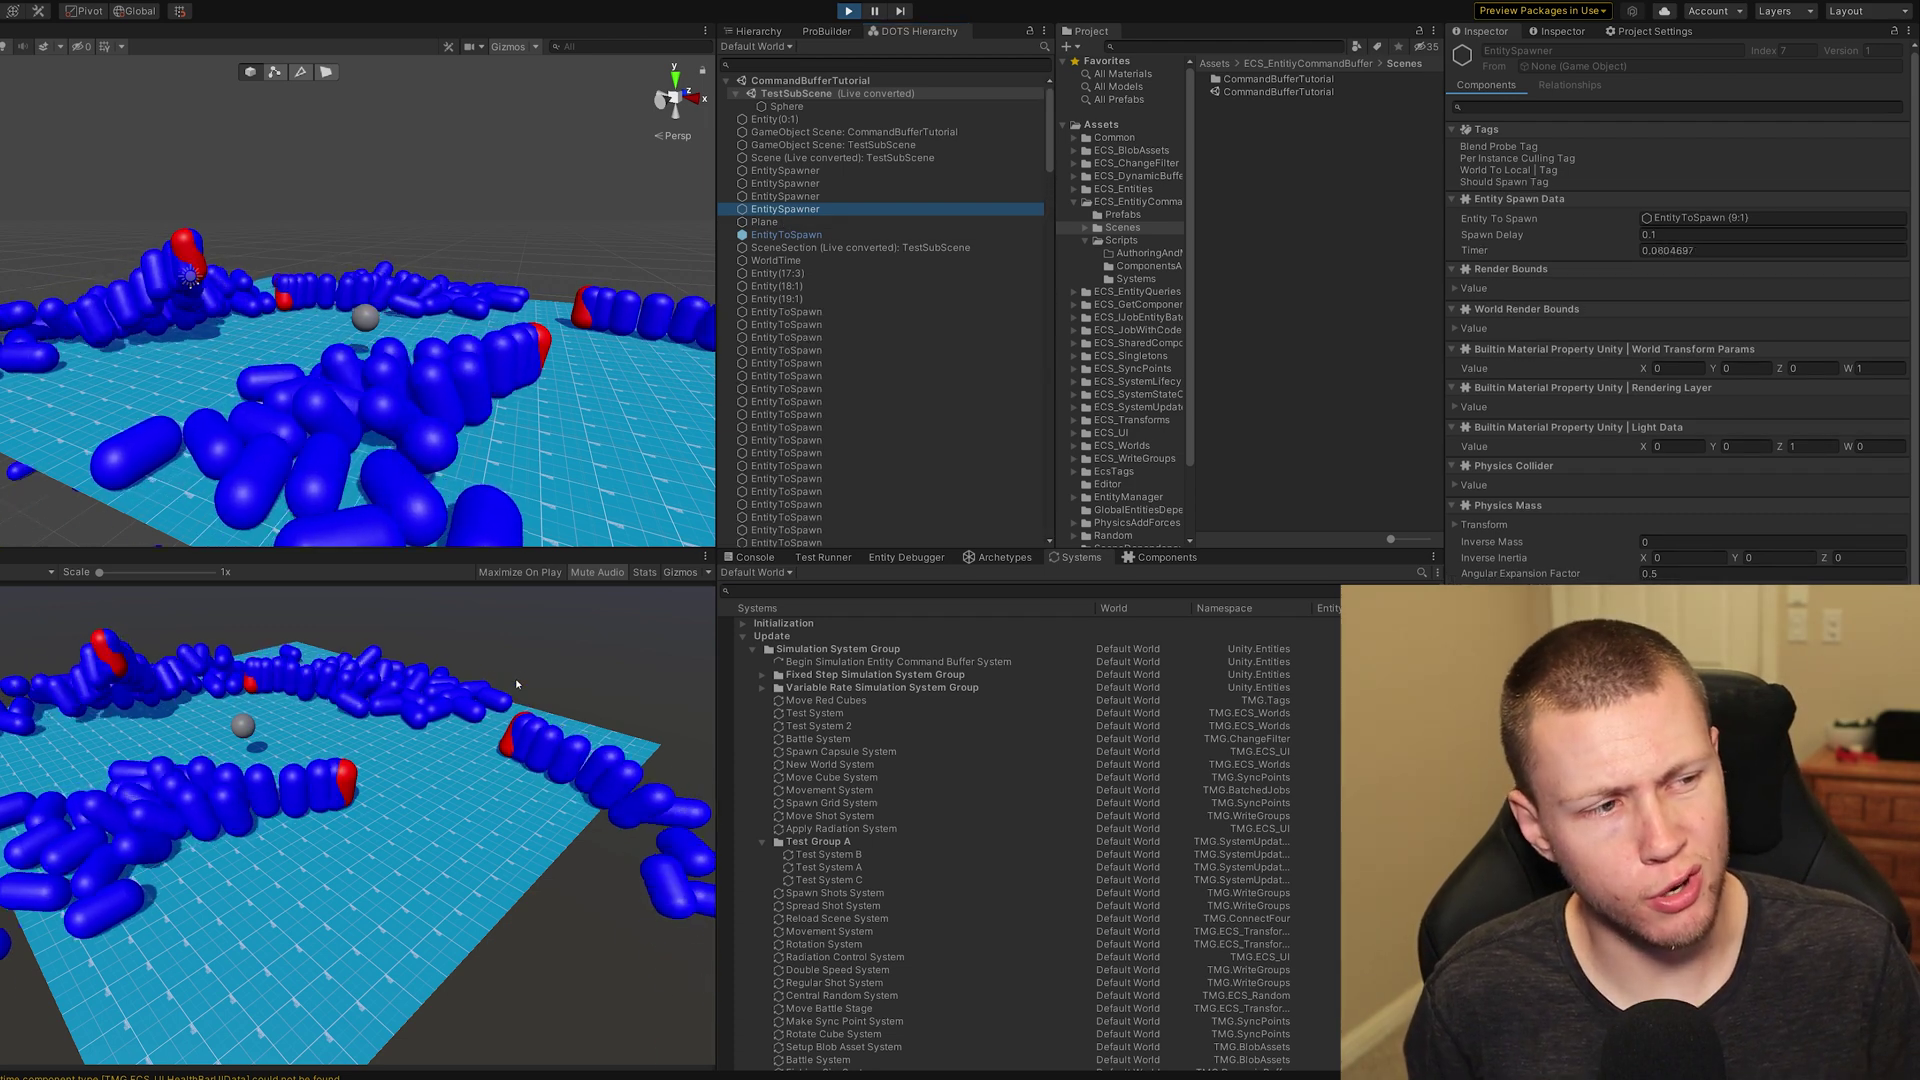
- Examine a spawned EntityToSpawn entity's components and trace its TRS To Local To World System relationship to the Local To World component
{"action": "left_click", "coordinate": [786, 376]}
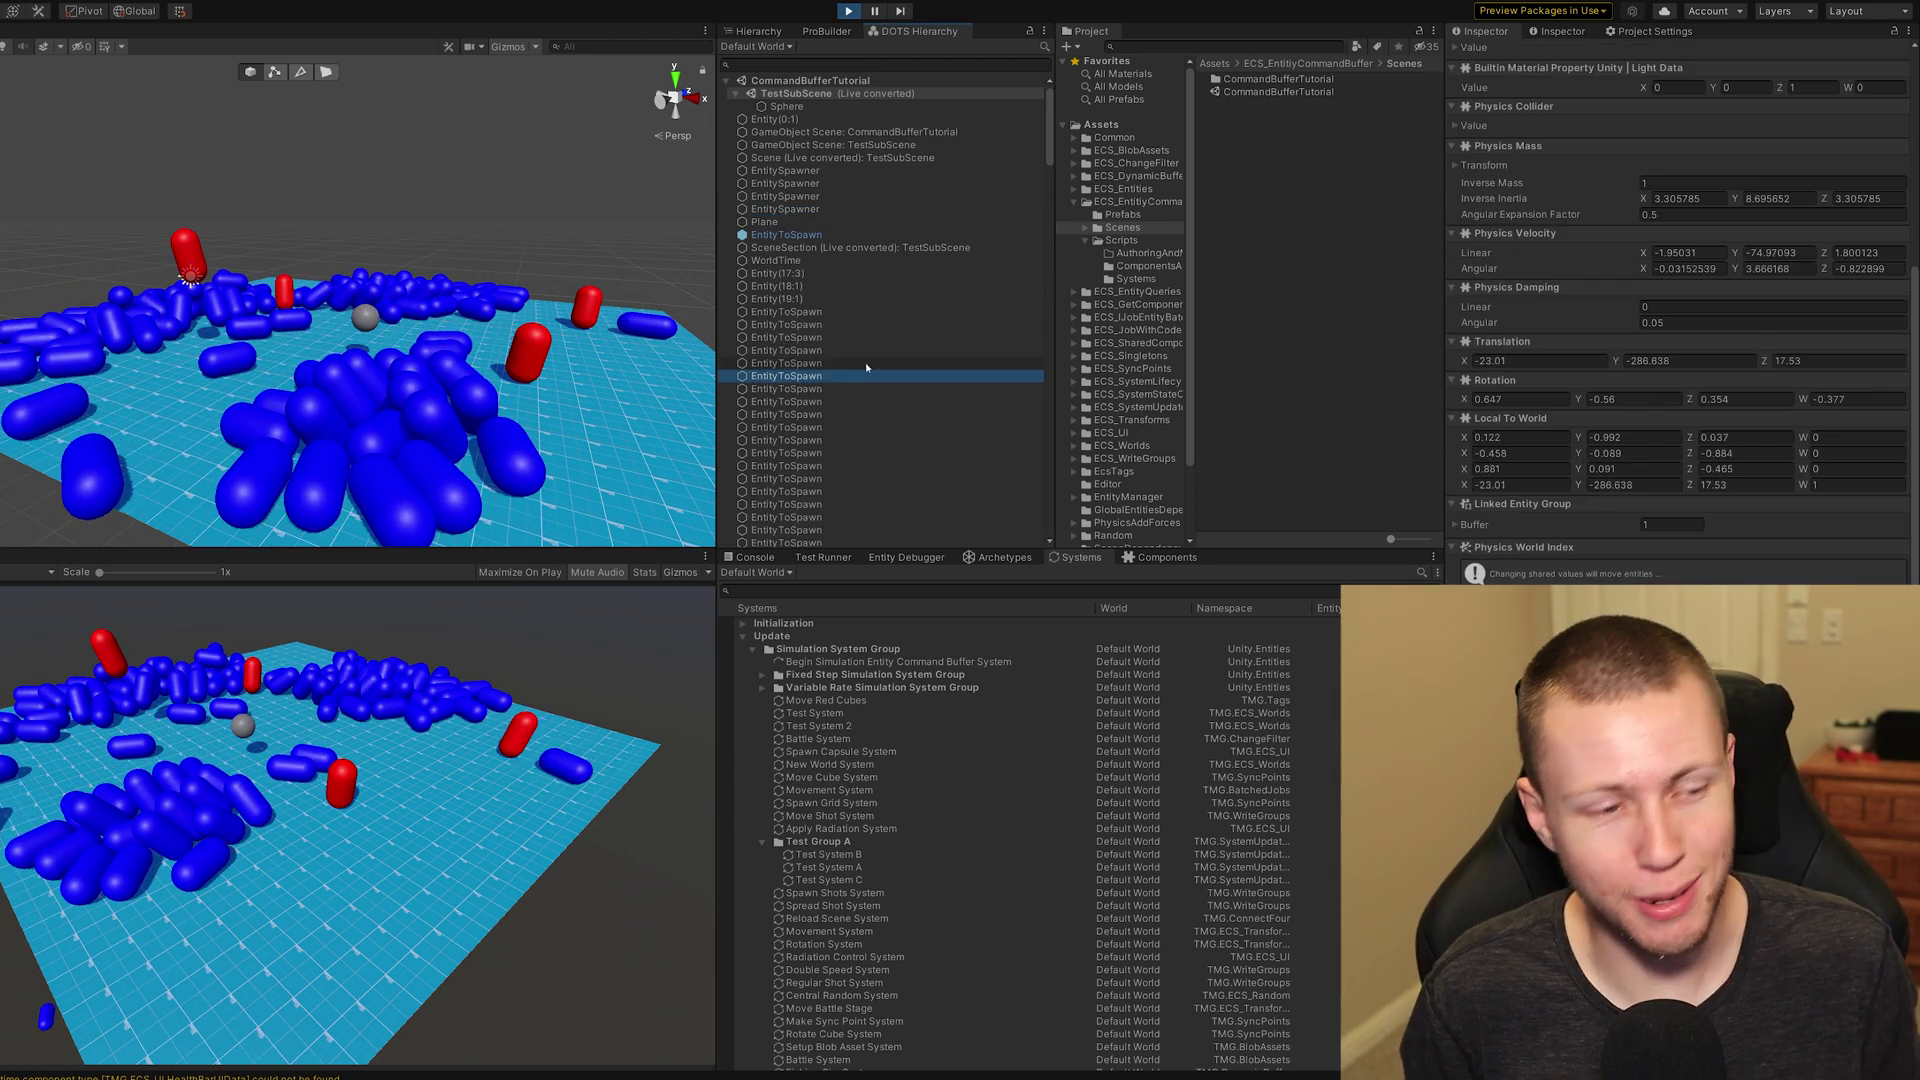
{"action": "scroll", "coordinate": [773, 318], "scroll_direction": "down", "scroll_amount": 5}
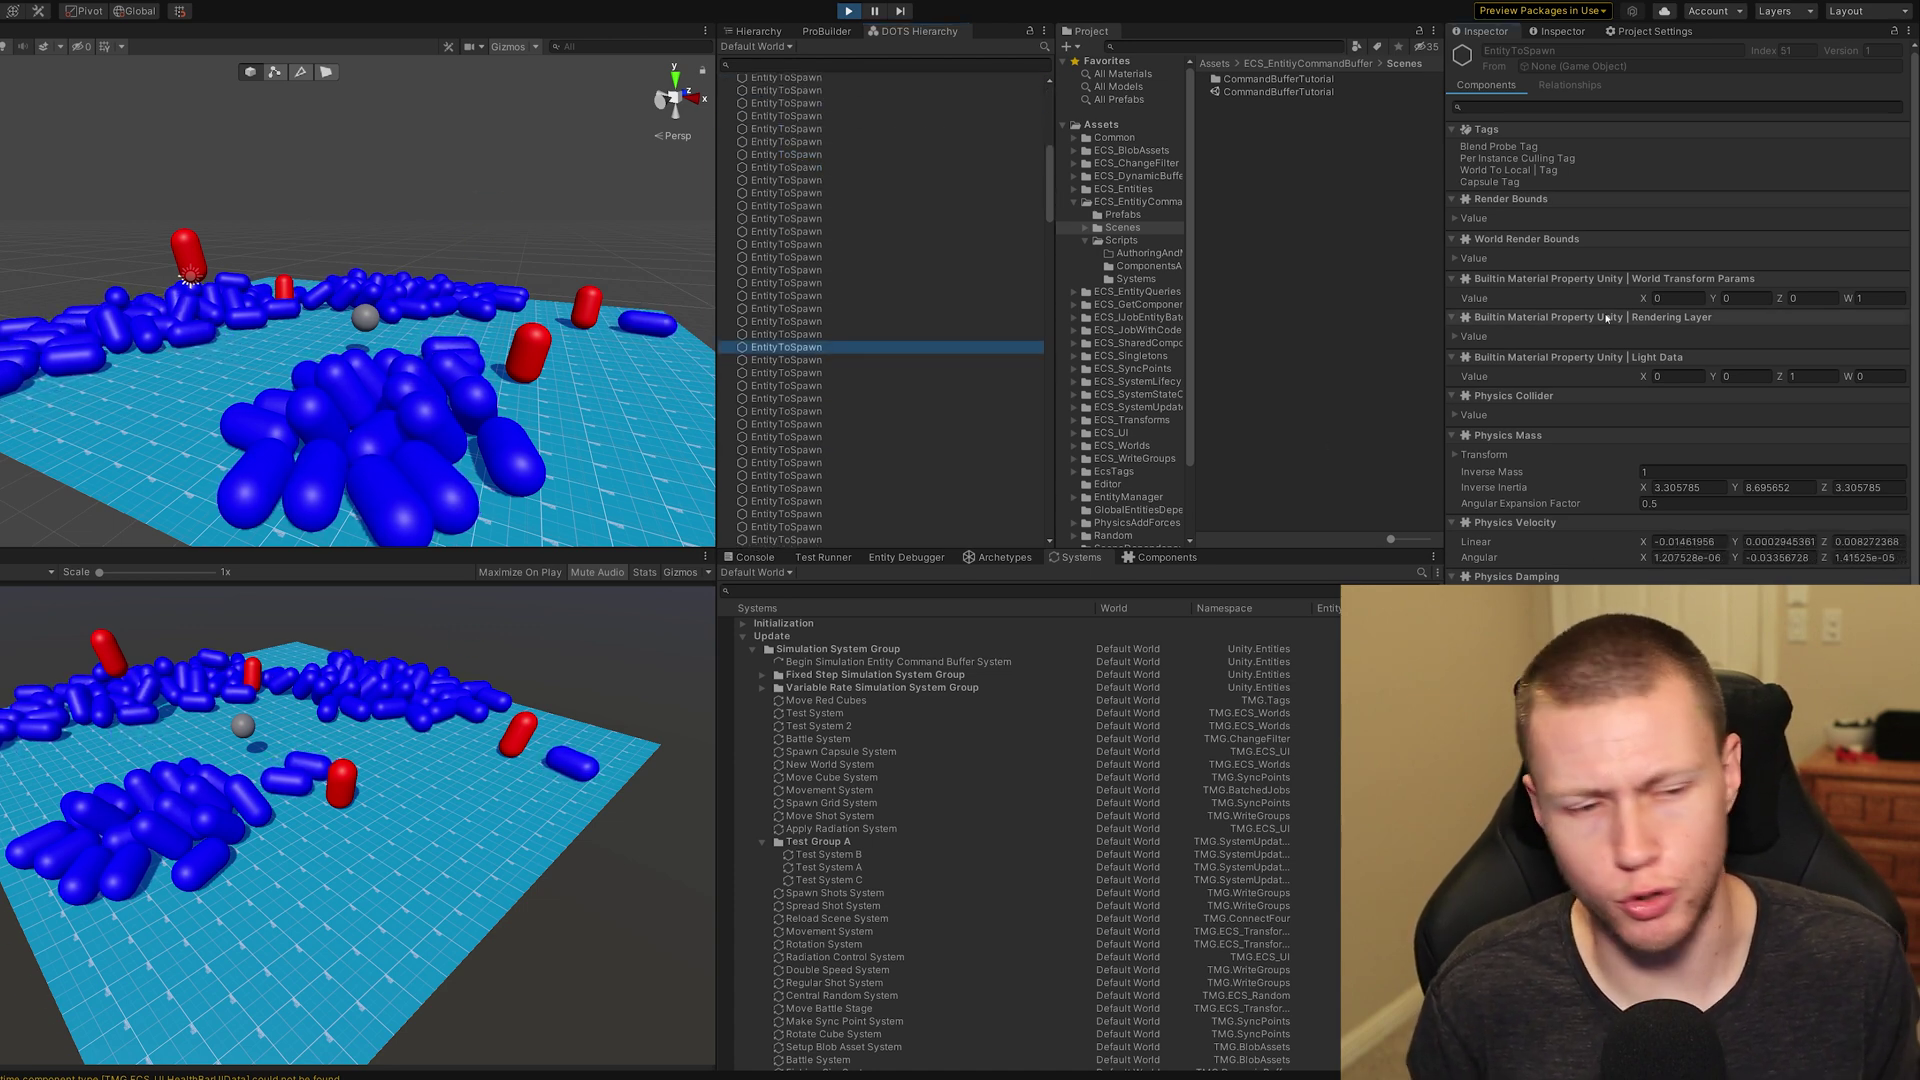
{"action": "left_click", "coordinate": [1569, 85]}
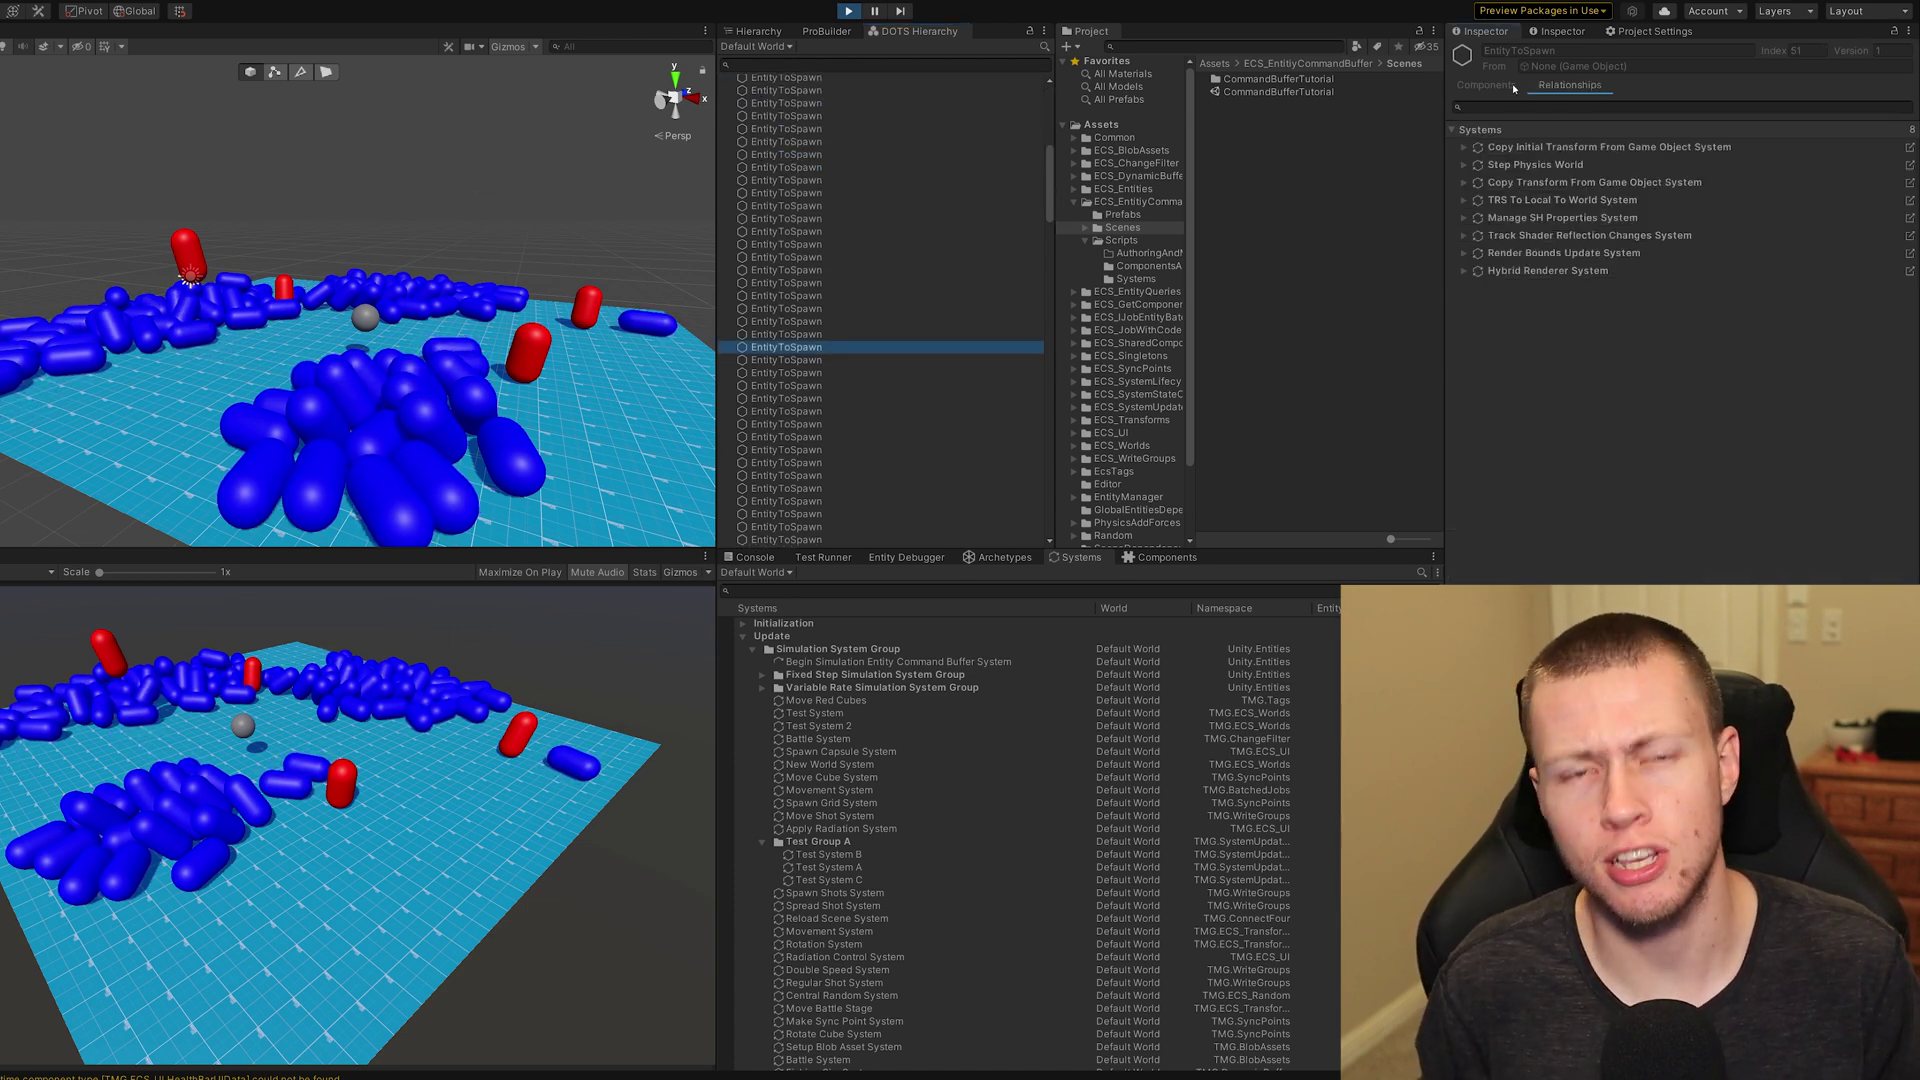
{"action": "left_click", "coordinate": [1465, 200]}
{"action": "left_click", "coordinate": [1907, 238]}
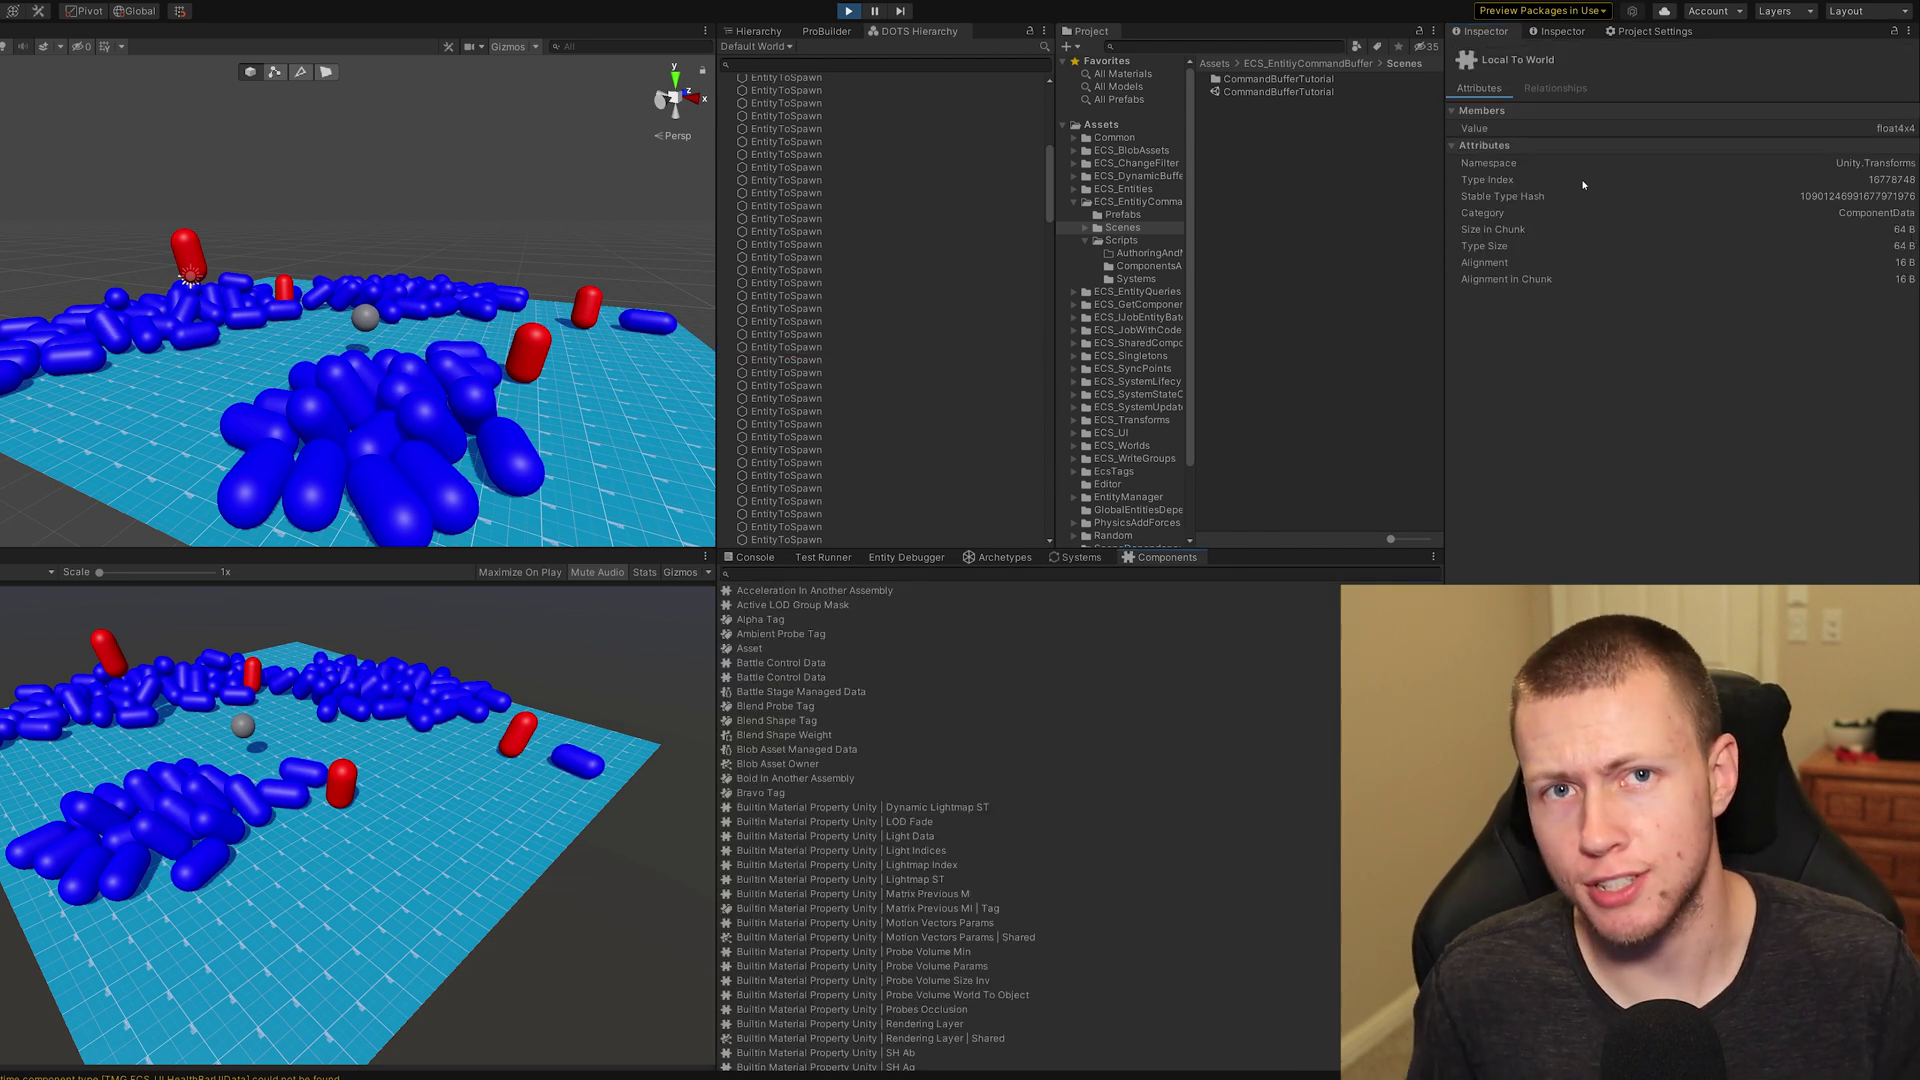
- View the Local To World component's relationships and open the full query list of entities that have it
{"action": "left_click", "coordinate": [1555, 88]}
{"action": "left_click", "coordinate": [1510, 236]}
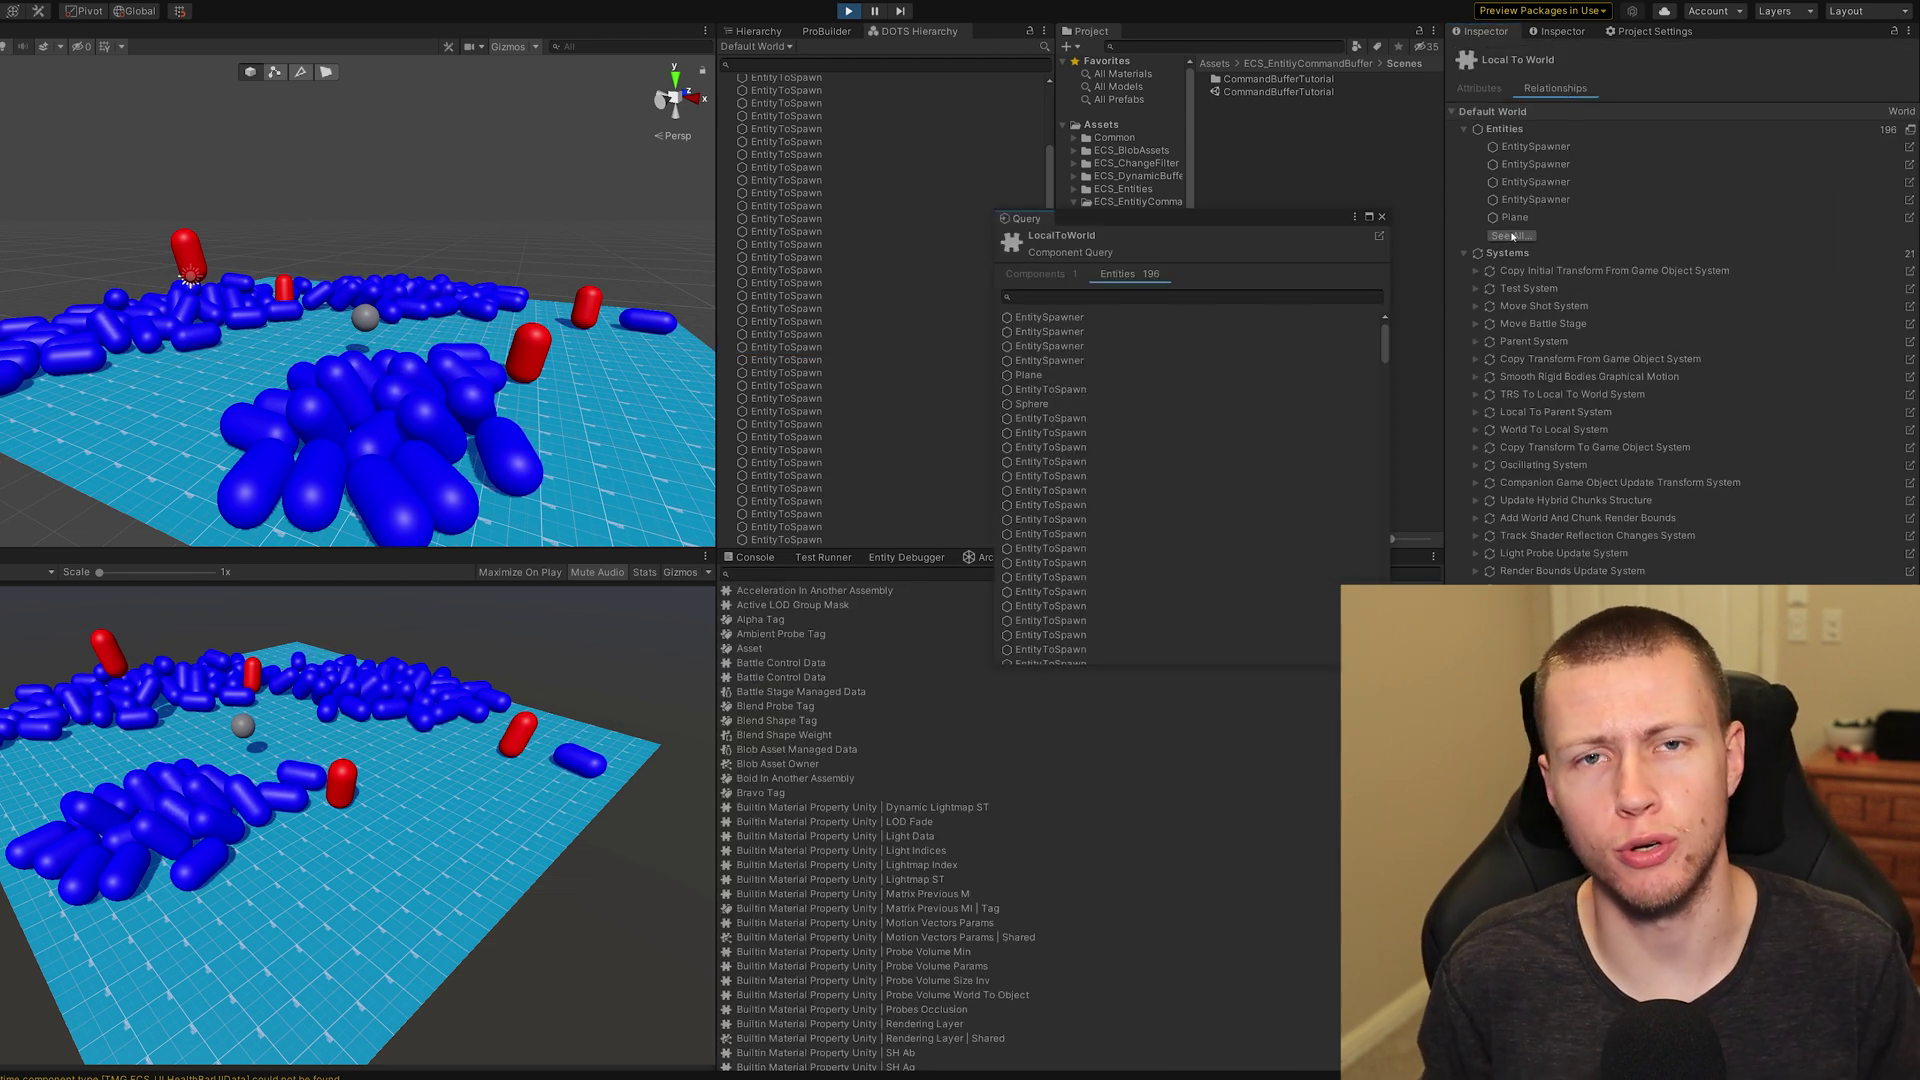
{"action": "left_click_drag", "start_coordinate": [1423, 300], "coordinate": [1422, 355]}
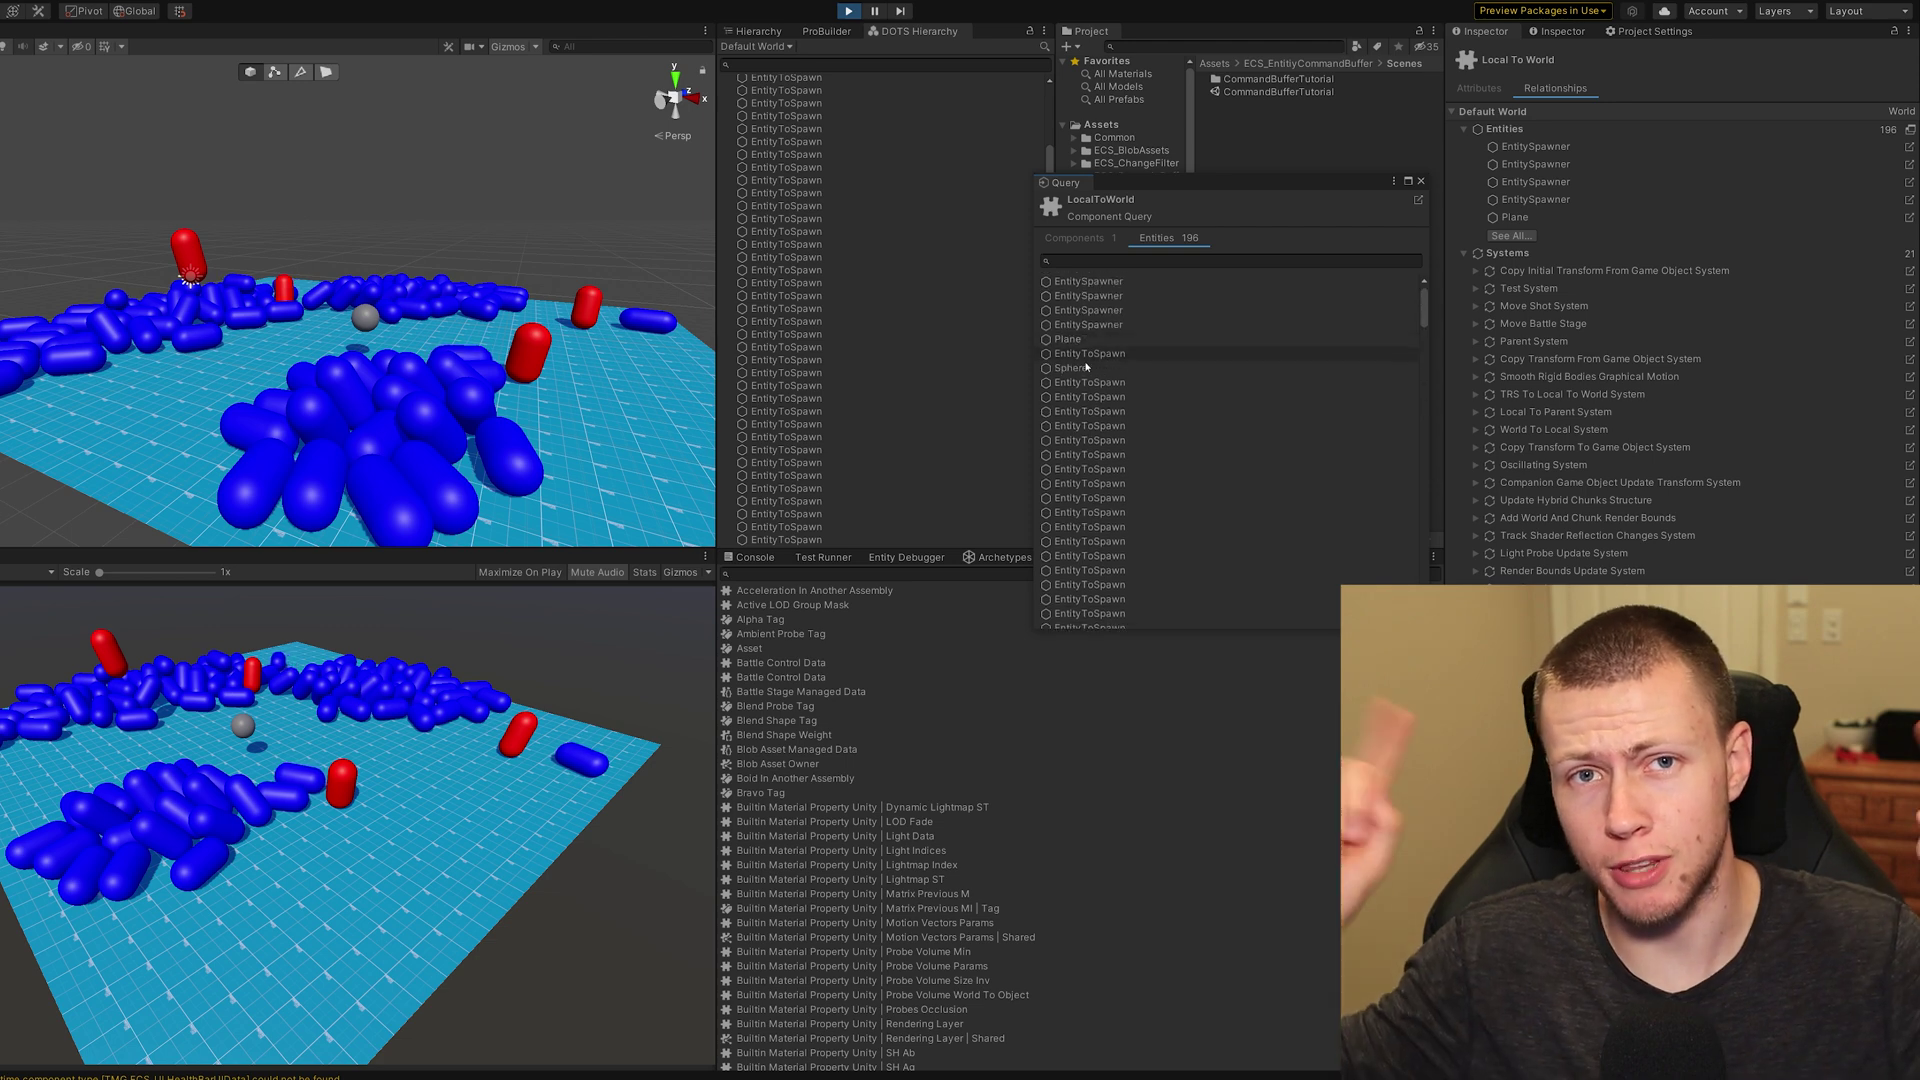
- Select the Sphere entity from the query list and raise its Y translation to about 5
{"action": "left_click", "coordinate": [1089, 369]}
{"action": "scroll", "coordinate": [1613, 358], "scroll_direction": "down", "scroll_amount": 5}
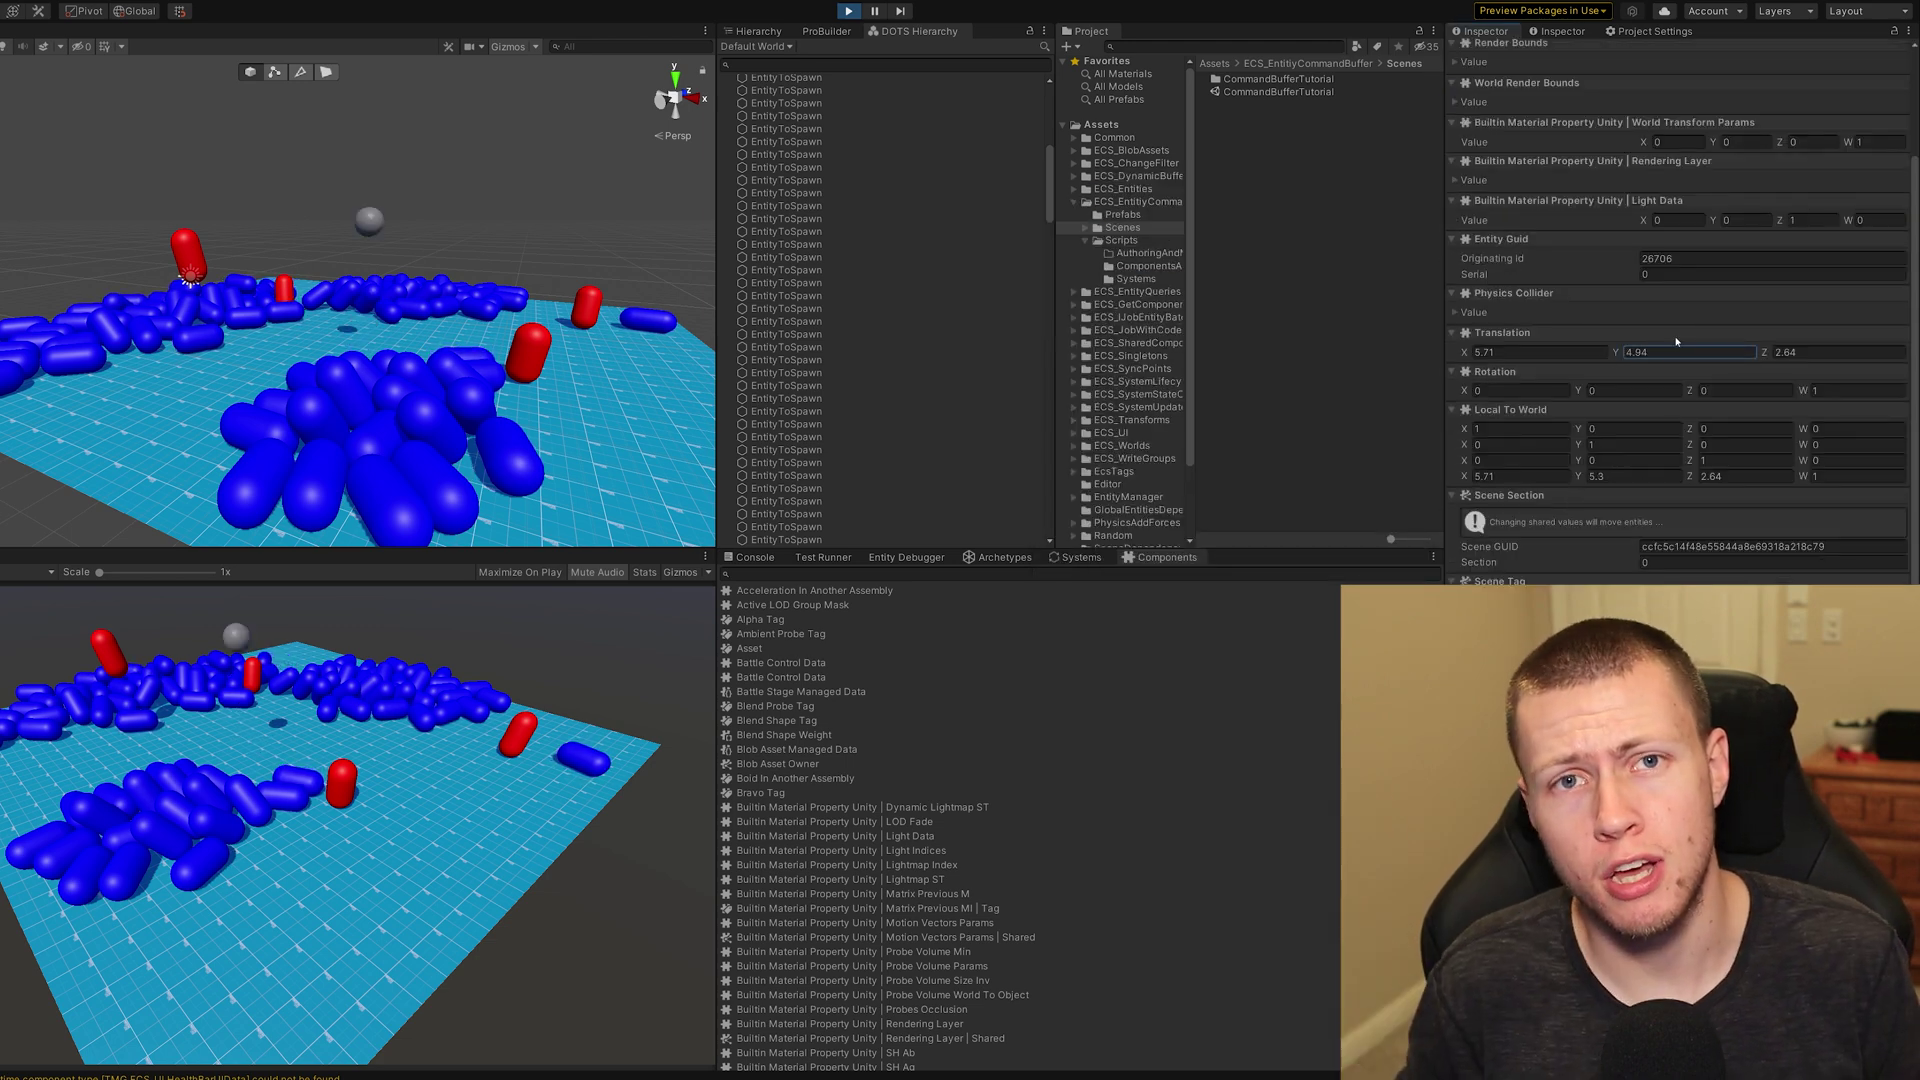
{"action": "scroll", "coordinate": [1609, 300], "scroll_direction": "up", "scroll_amount": 5}
- Trace the Sphere's Step Physics World relationship to the Physics Collider component
{"action": "left_click", "coordinate": [1569, 85]}
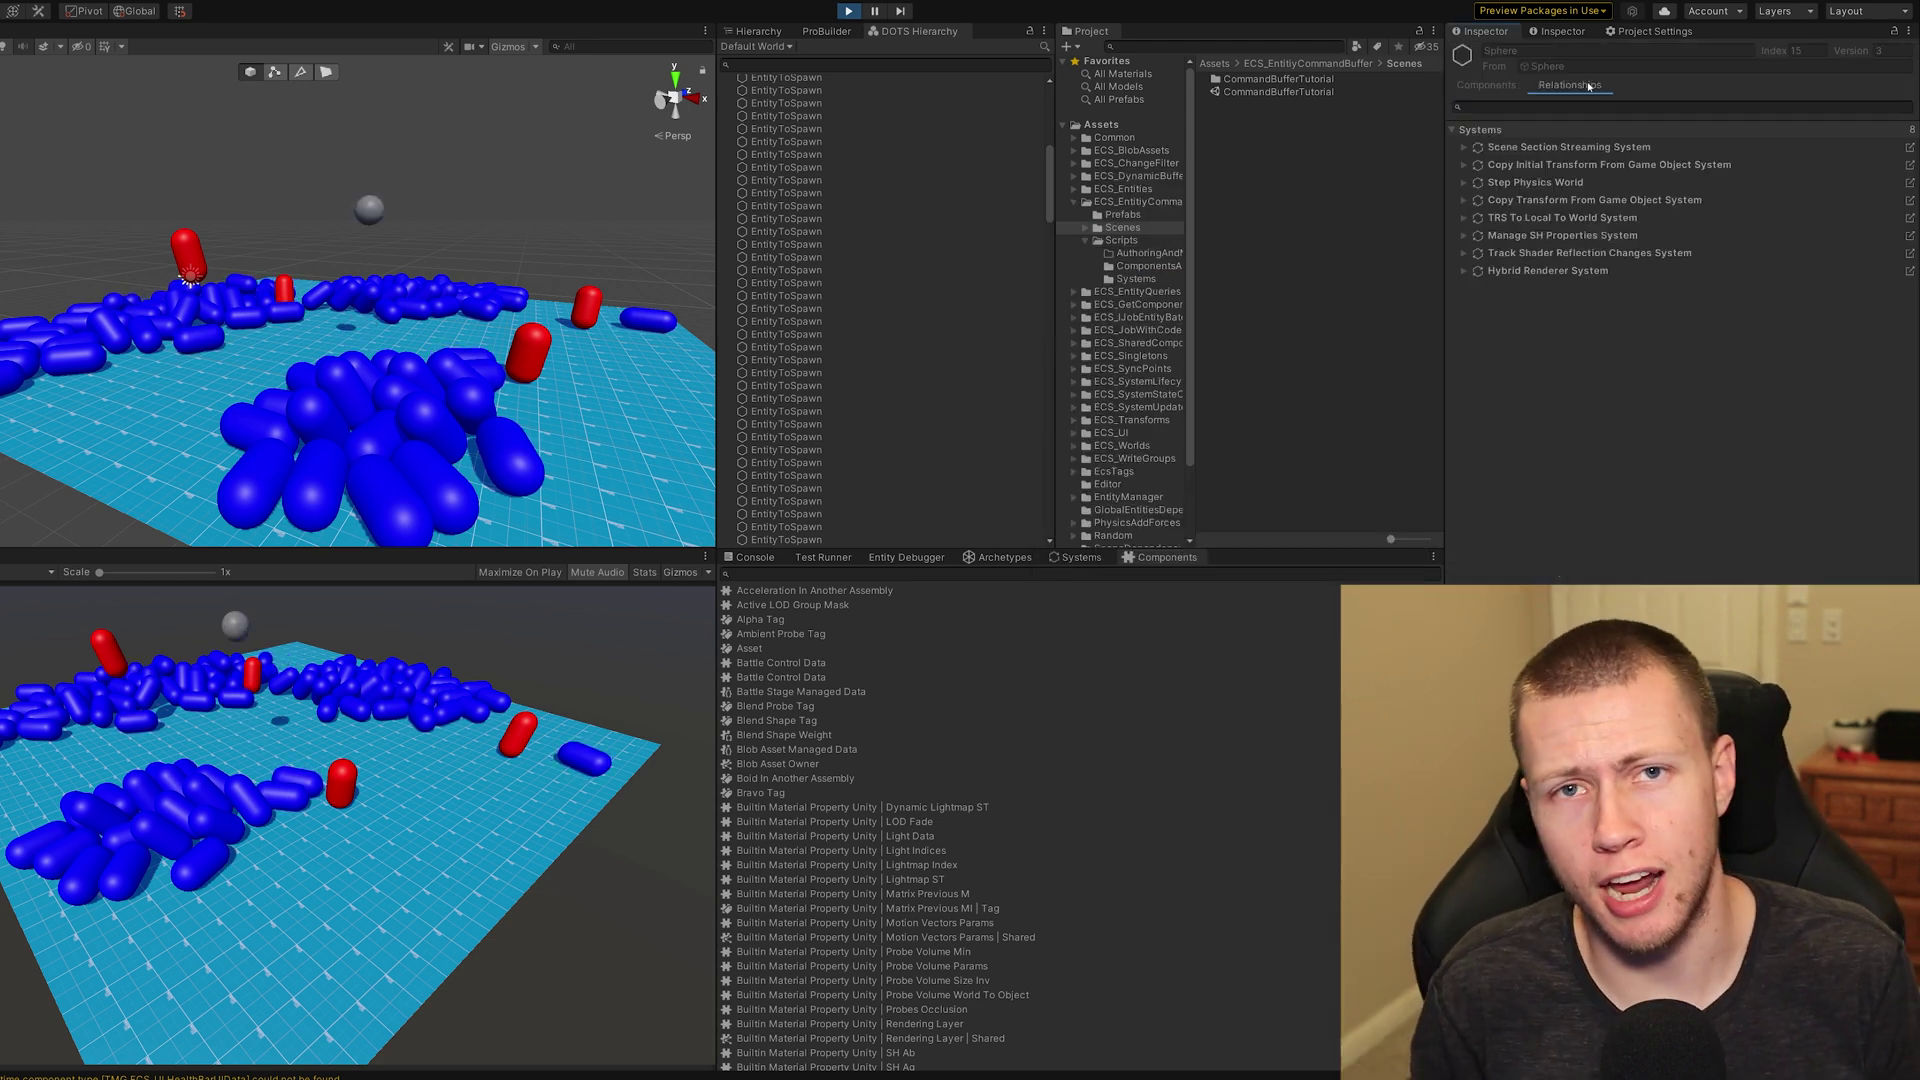
{"action": "left_click", "coordinate": [1464, 181]}
{"action": "left_click", "coordinate": [1909, 218]}
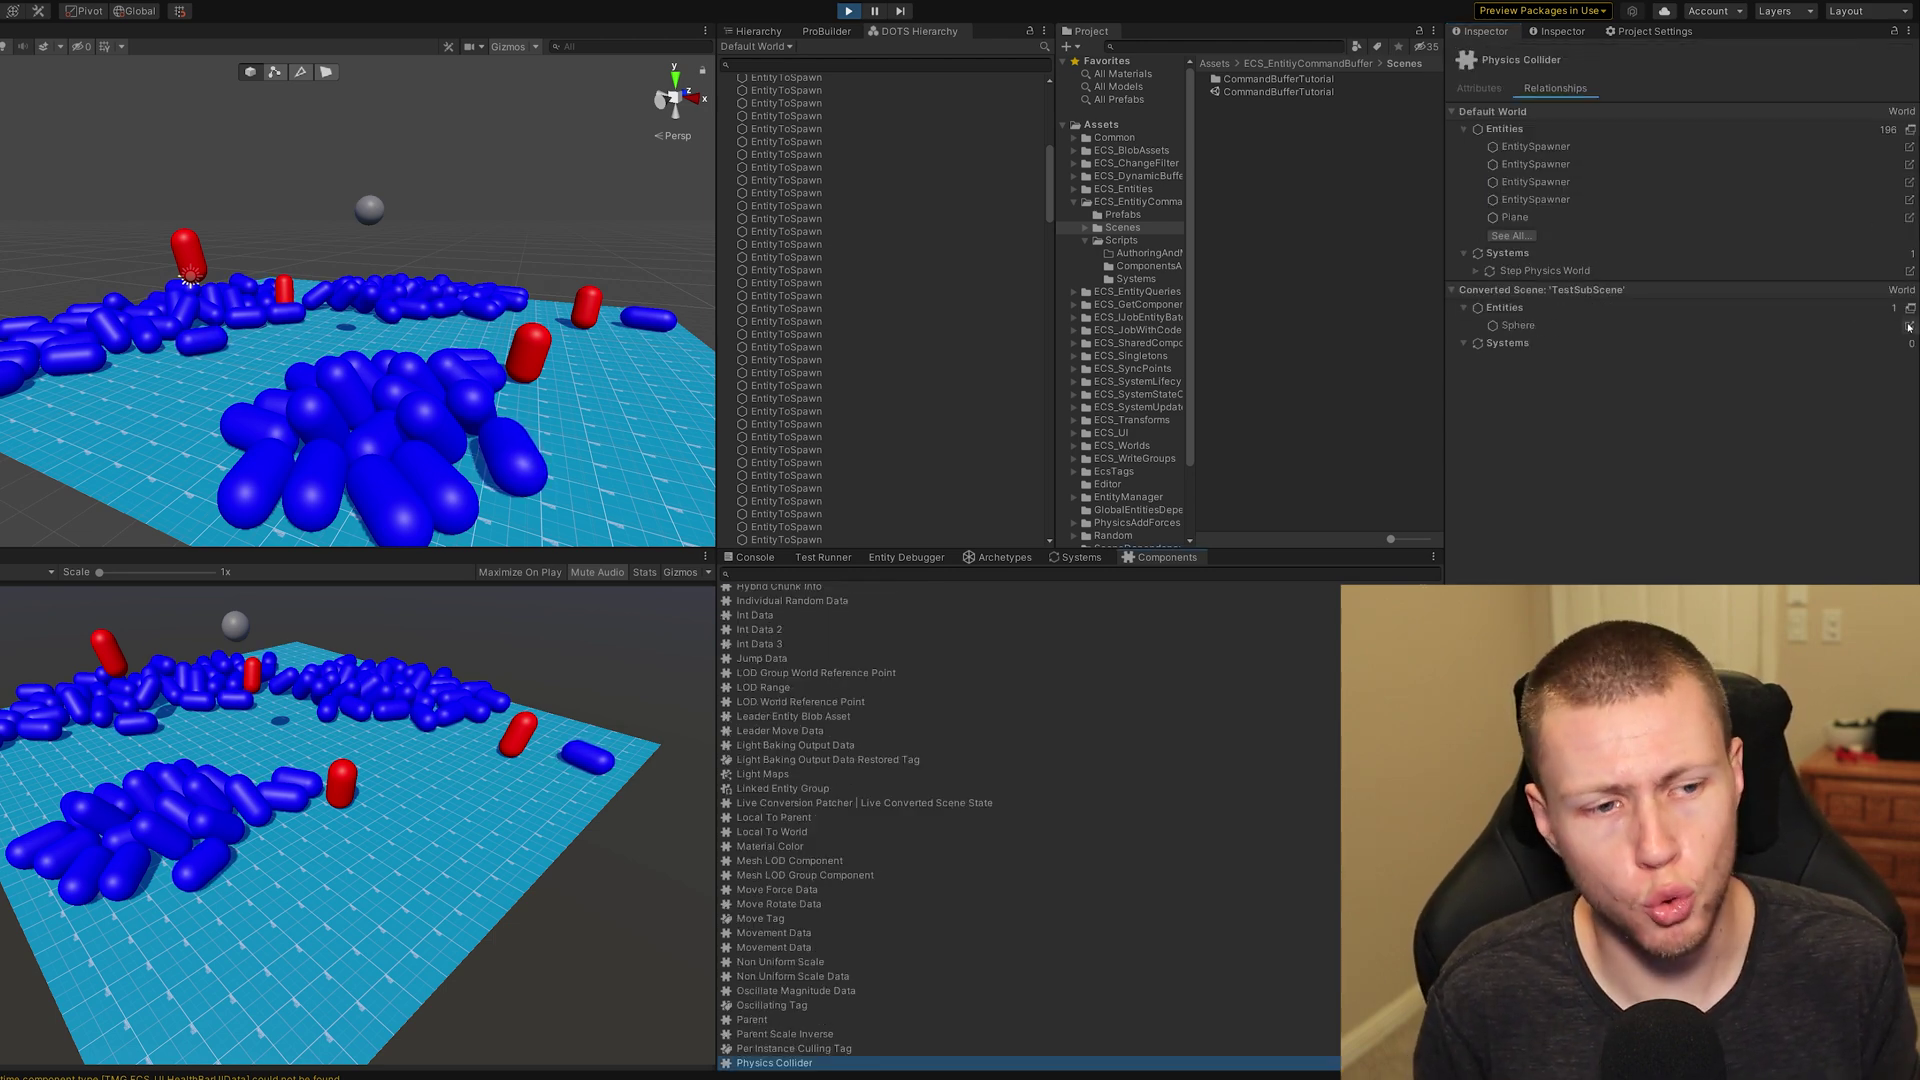
- Go to the fourth EntitySpawner listed for the collider and view the attributes of its Local To World component
{"action": "left_click", "coordinate": [1910, 199]}
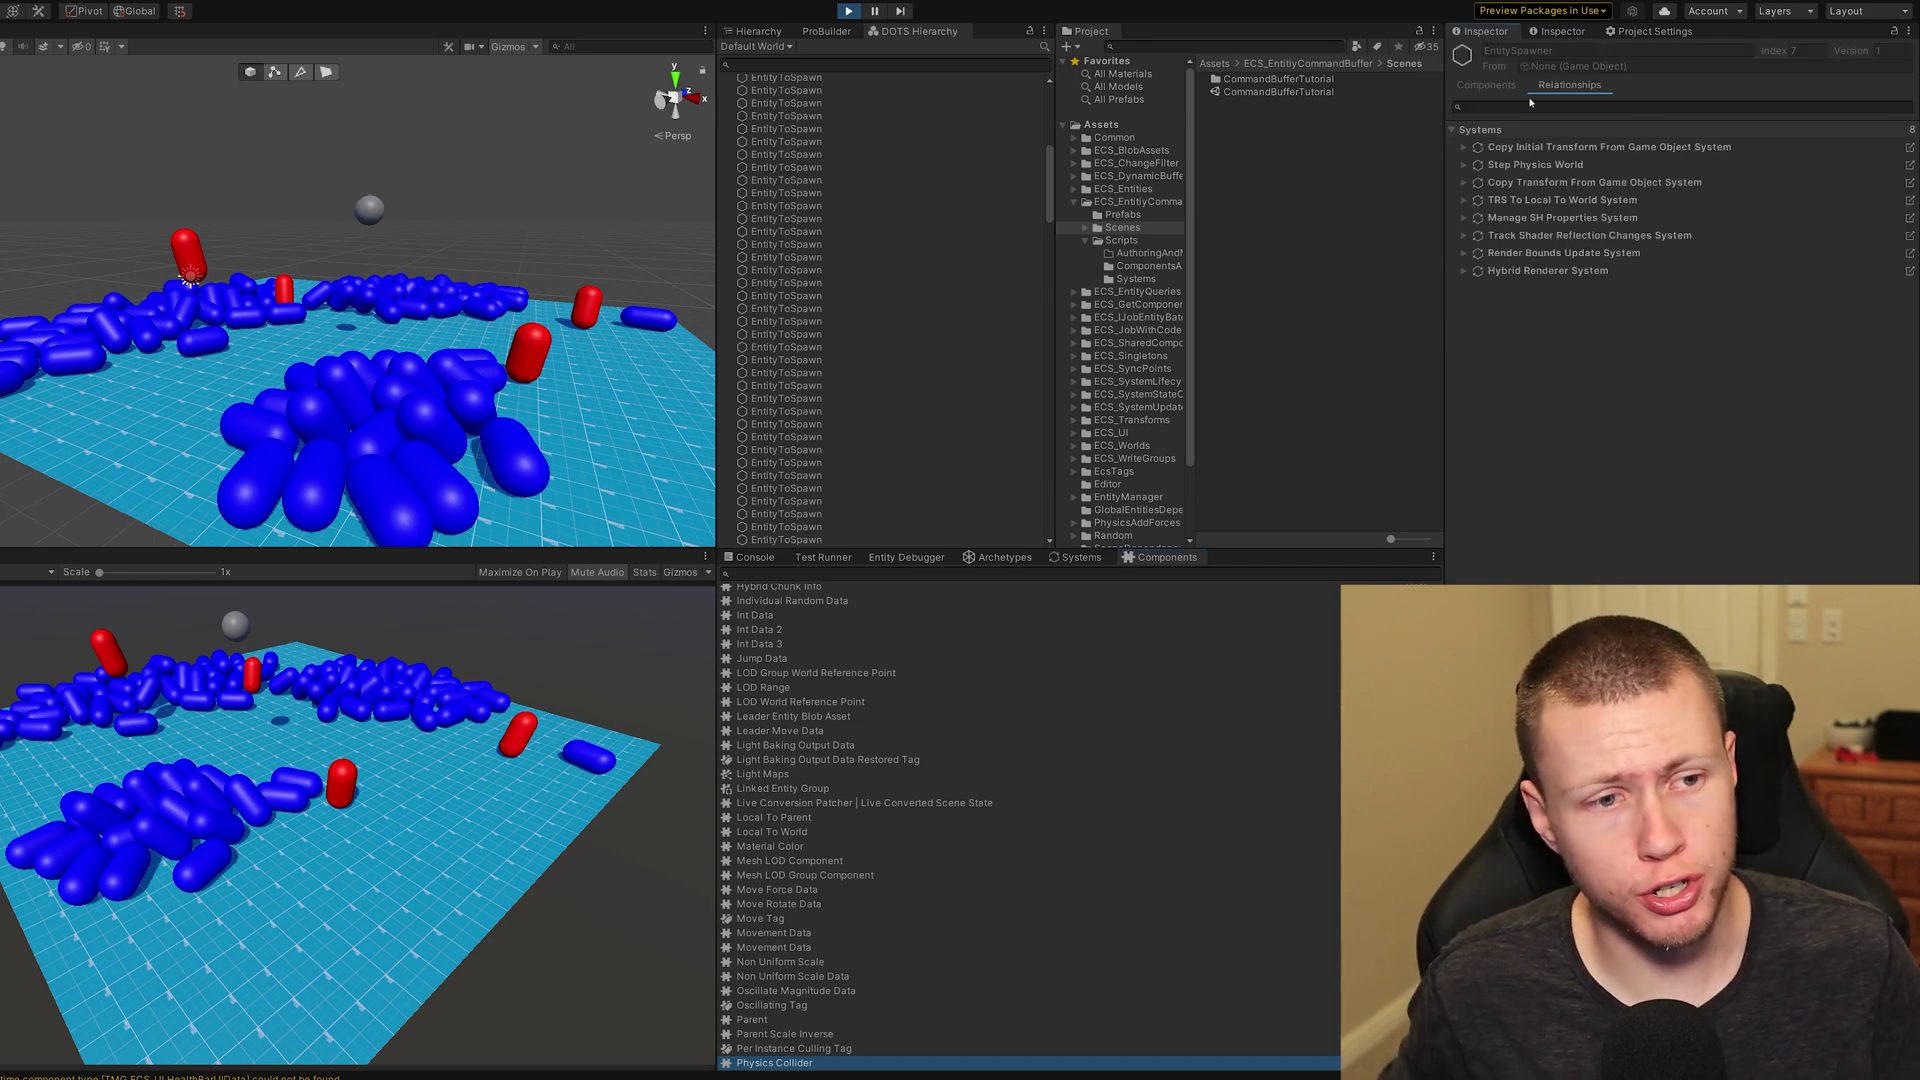
{"action": "left_click", "coordinate": [1911, 185]}
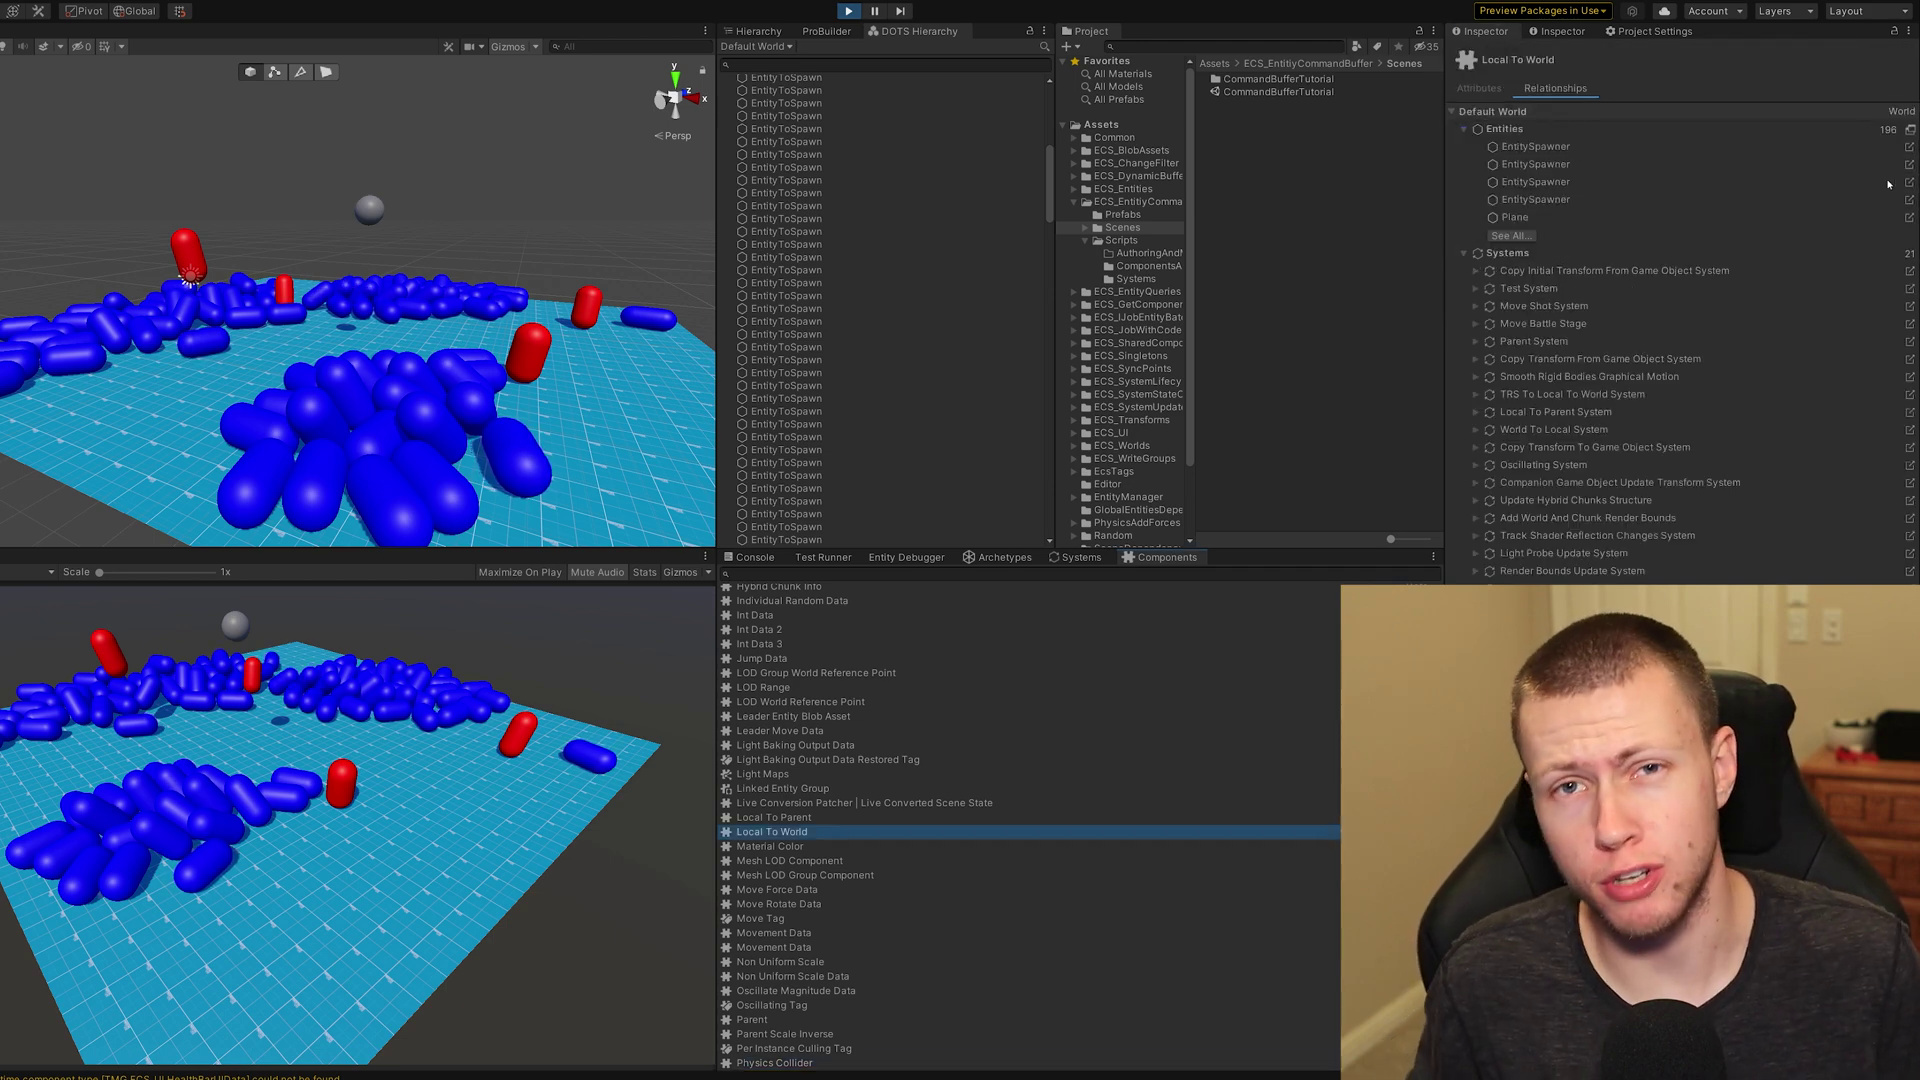
{"action": "left_click", "coordinate": [1479, 88]}
- Filter the systems list for "spawn", disable the Spawn Entities System in the TMG.ECS_Comma... namespace, and clear the filter
{"action": "left_click", "coordinate": [1084, 558]}
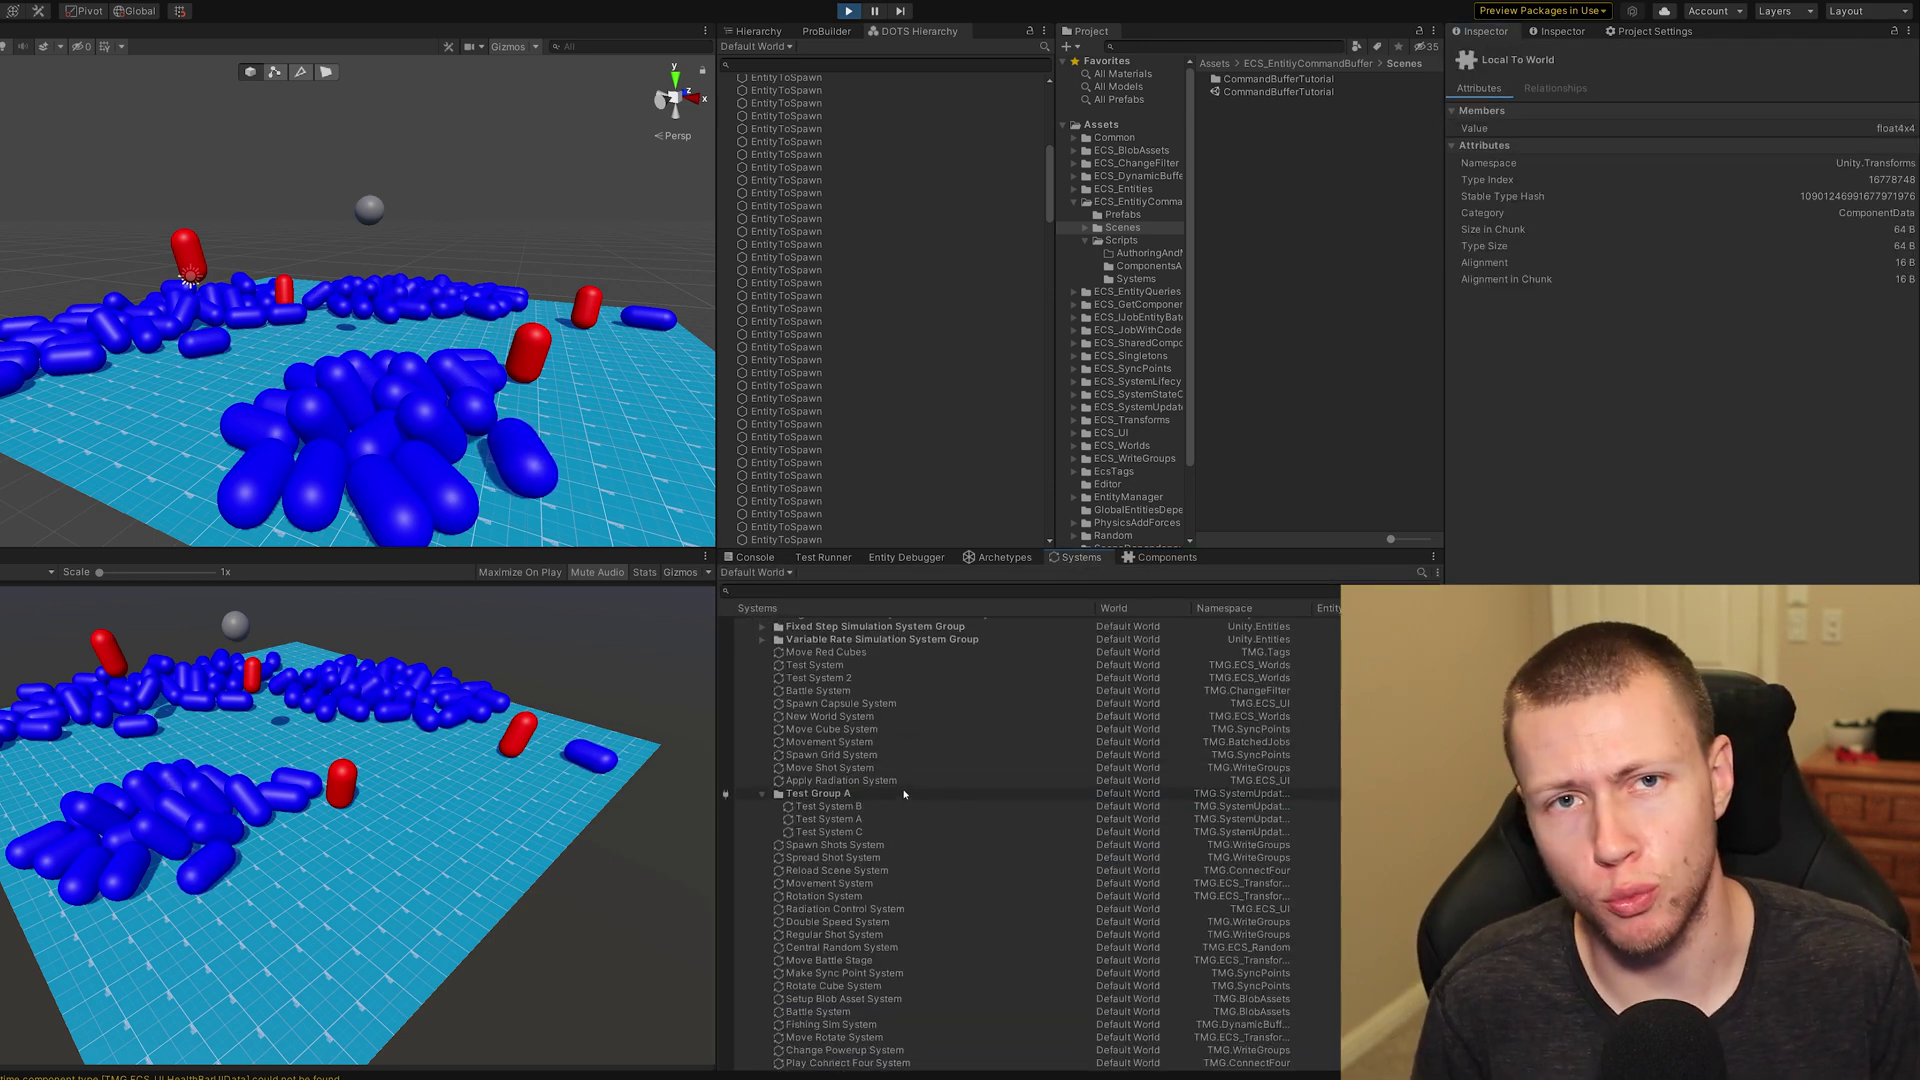
{"action": "key", "text": "ctrl+f"}
{"action": "type", "text": "spawn"}
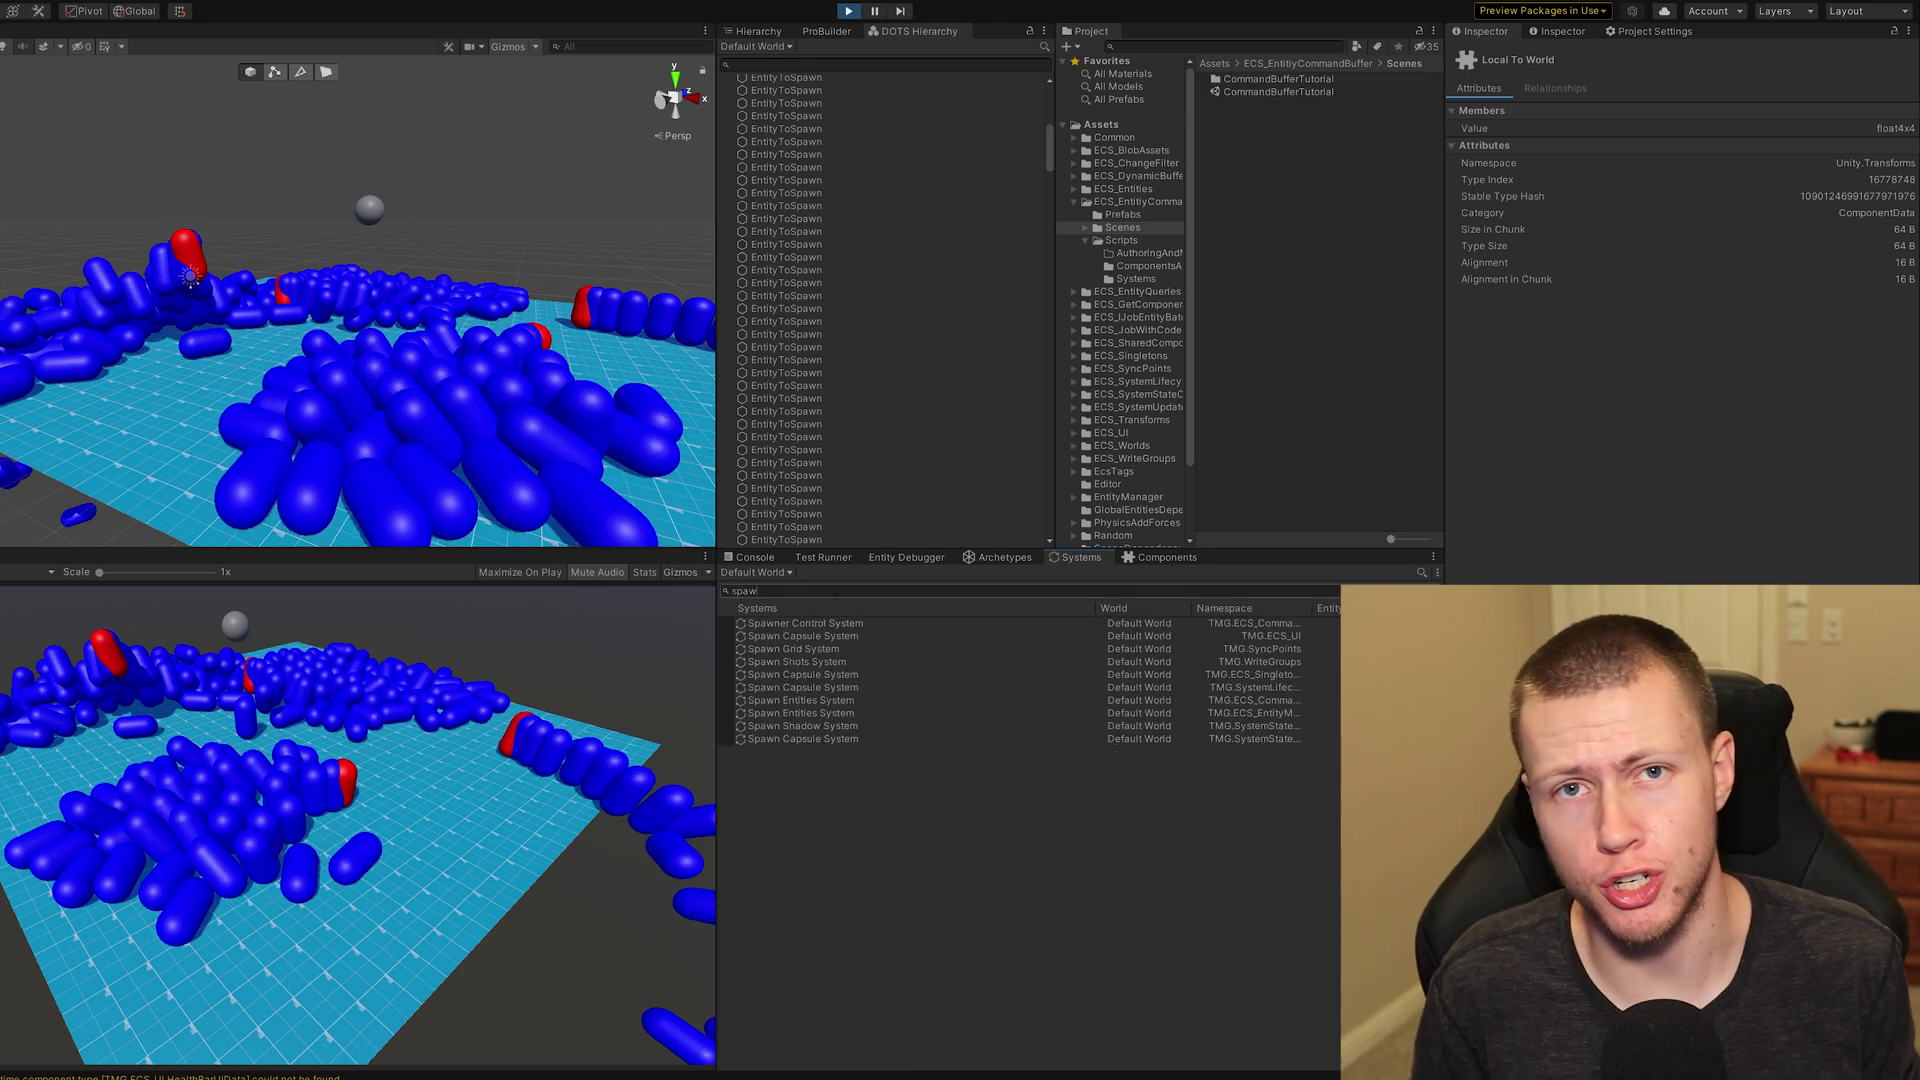
{"action": "left_click", "coordinate": [725, 700]}
{"action": "key", "text": "ctrl+f"}
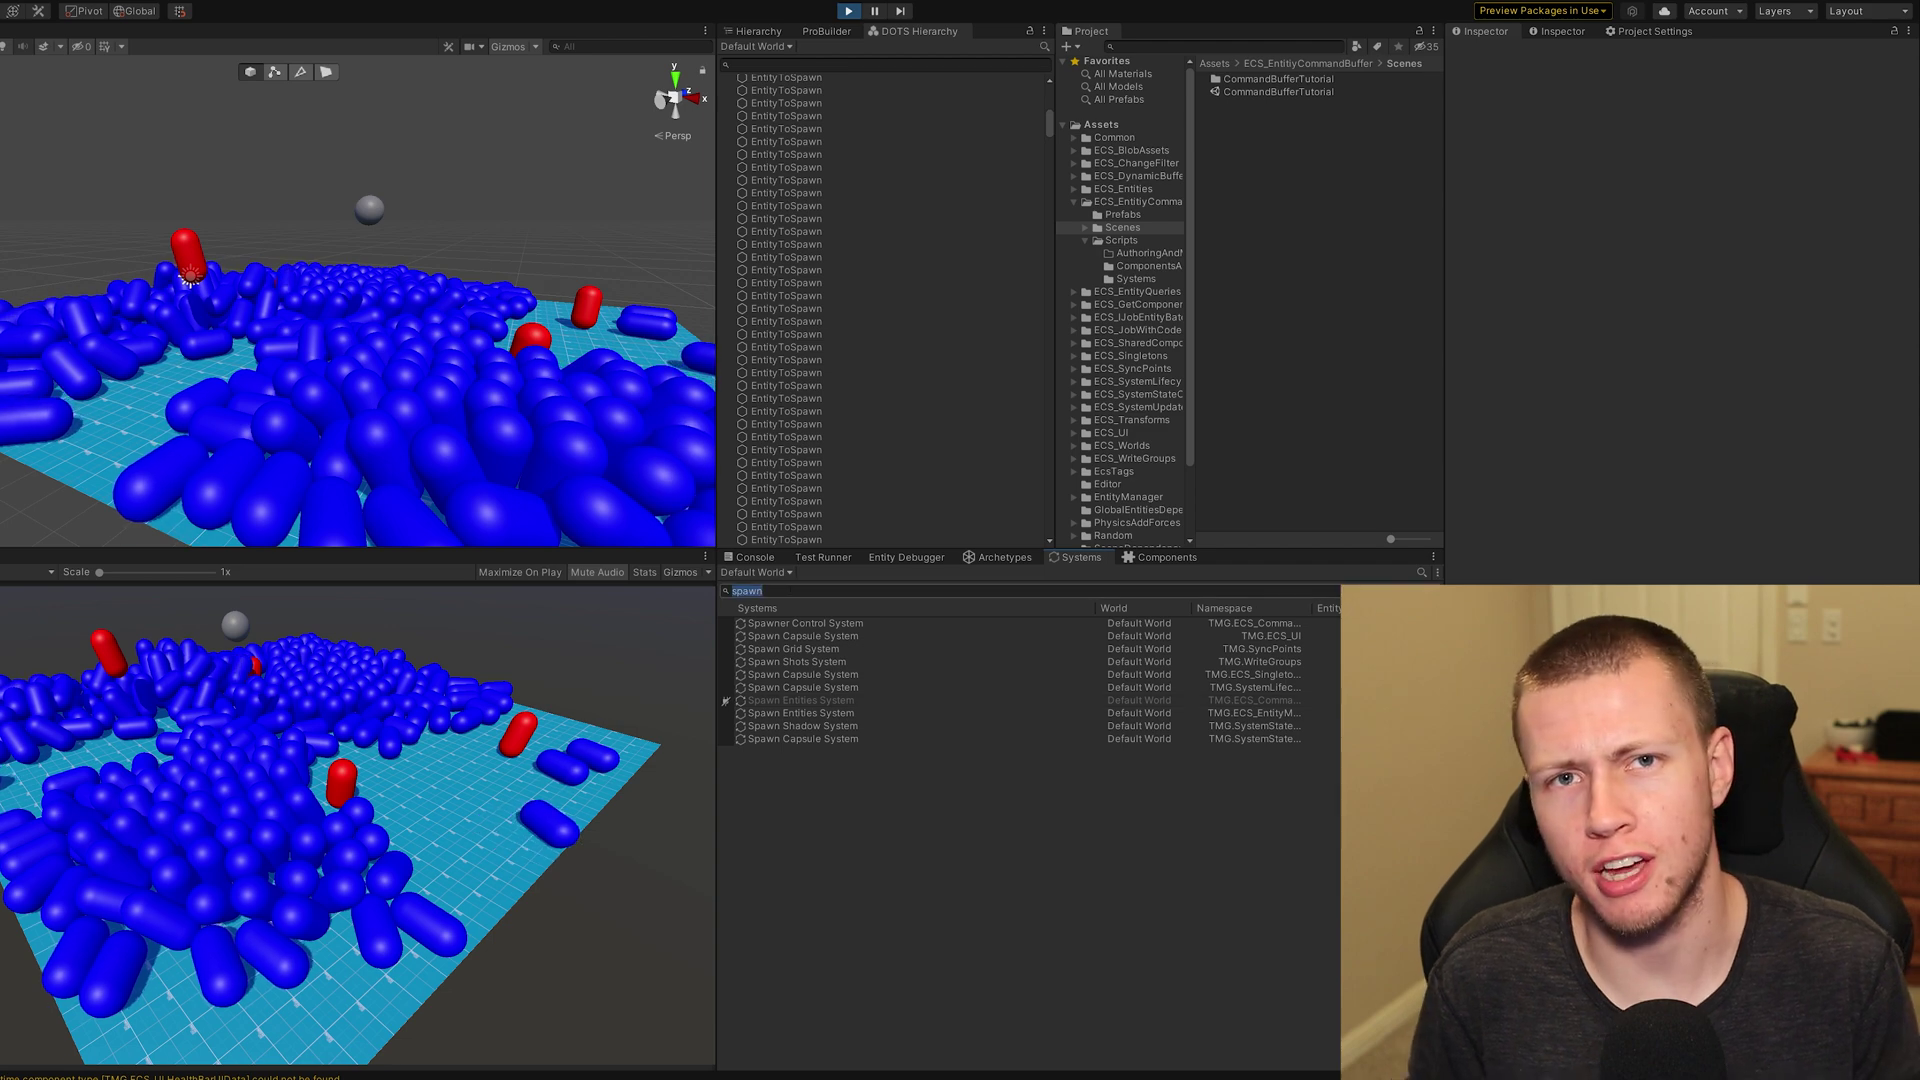
{"action": "key", "text": "BackSpace"}
- Temporarily disable the End Simulation Entity Command Buffer System during play and turn it back on
{"action": "scroll", "coordinate": [752, 778], "scroll_direction": "down", "scroll_amount": 5}
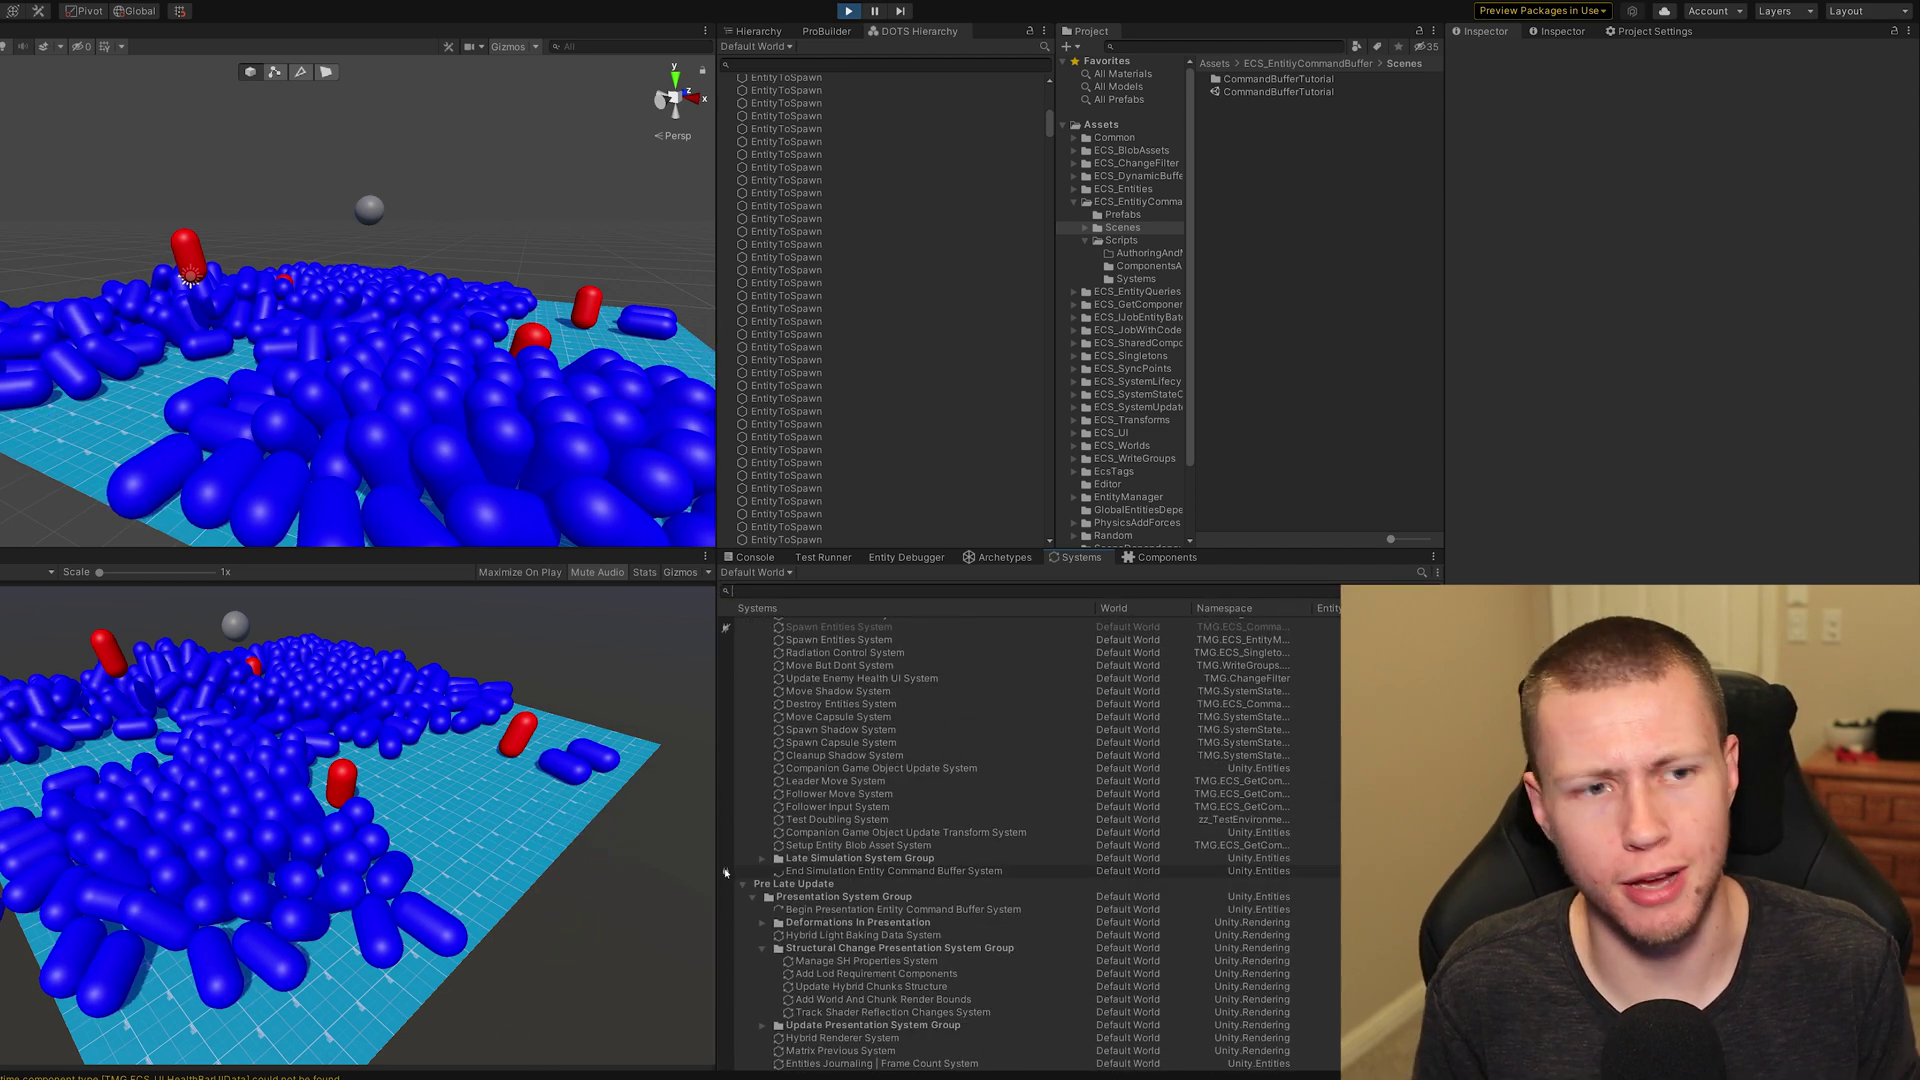
{"action": "left_click", "coordinate": [726, 968]}
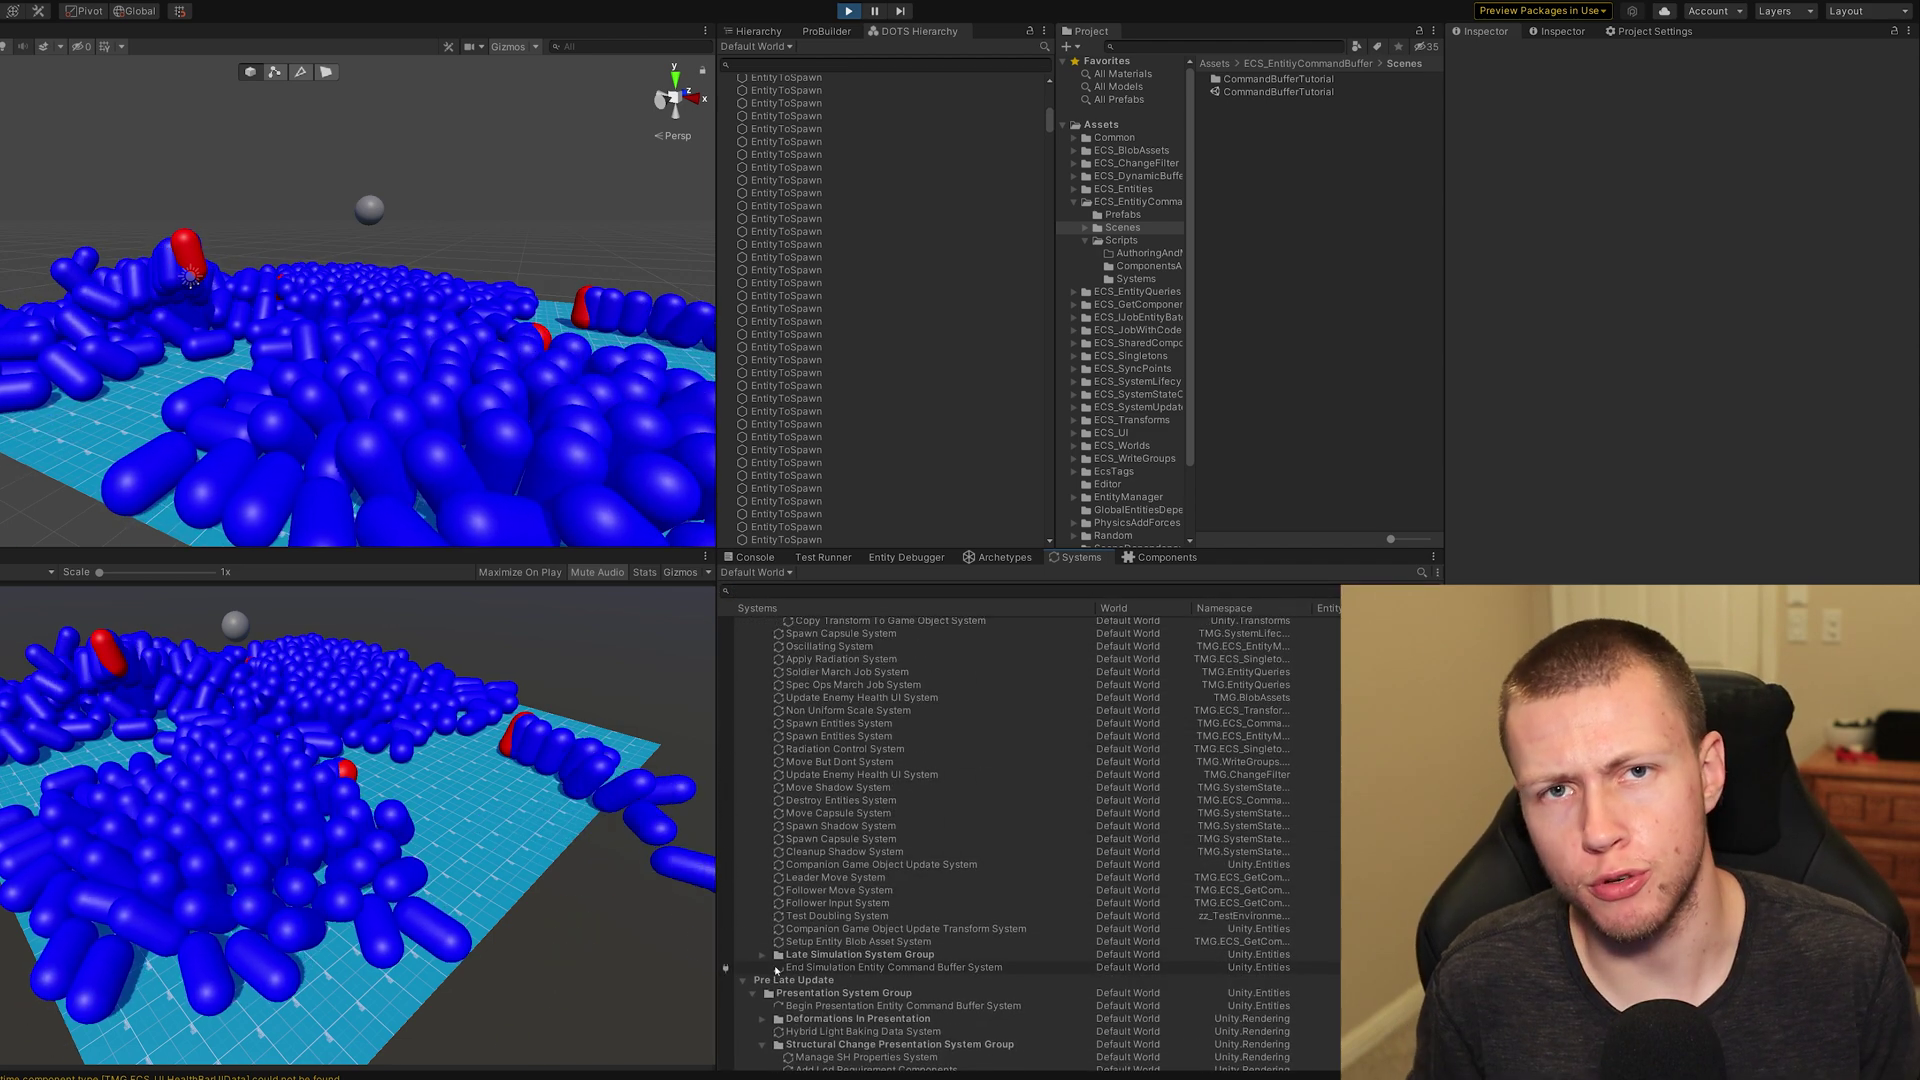
{"action": "scroll", "coordinate": [727, 900], "scroll_direction": "up", "scroll_amount": 8}
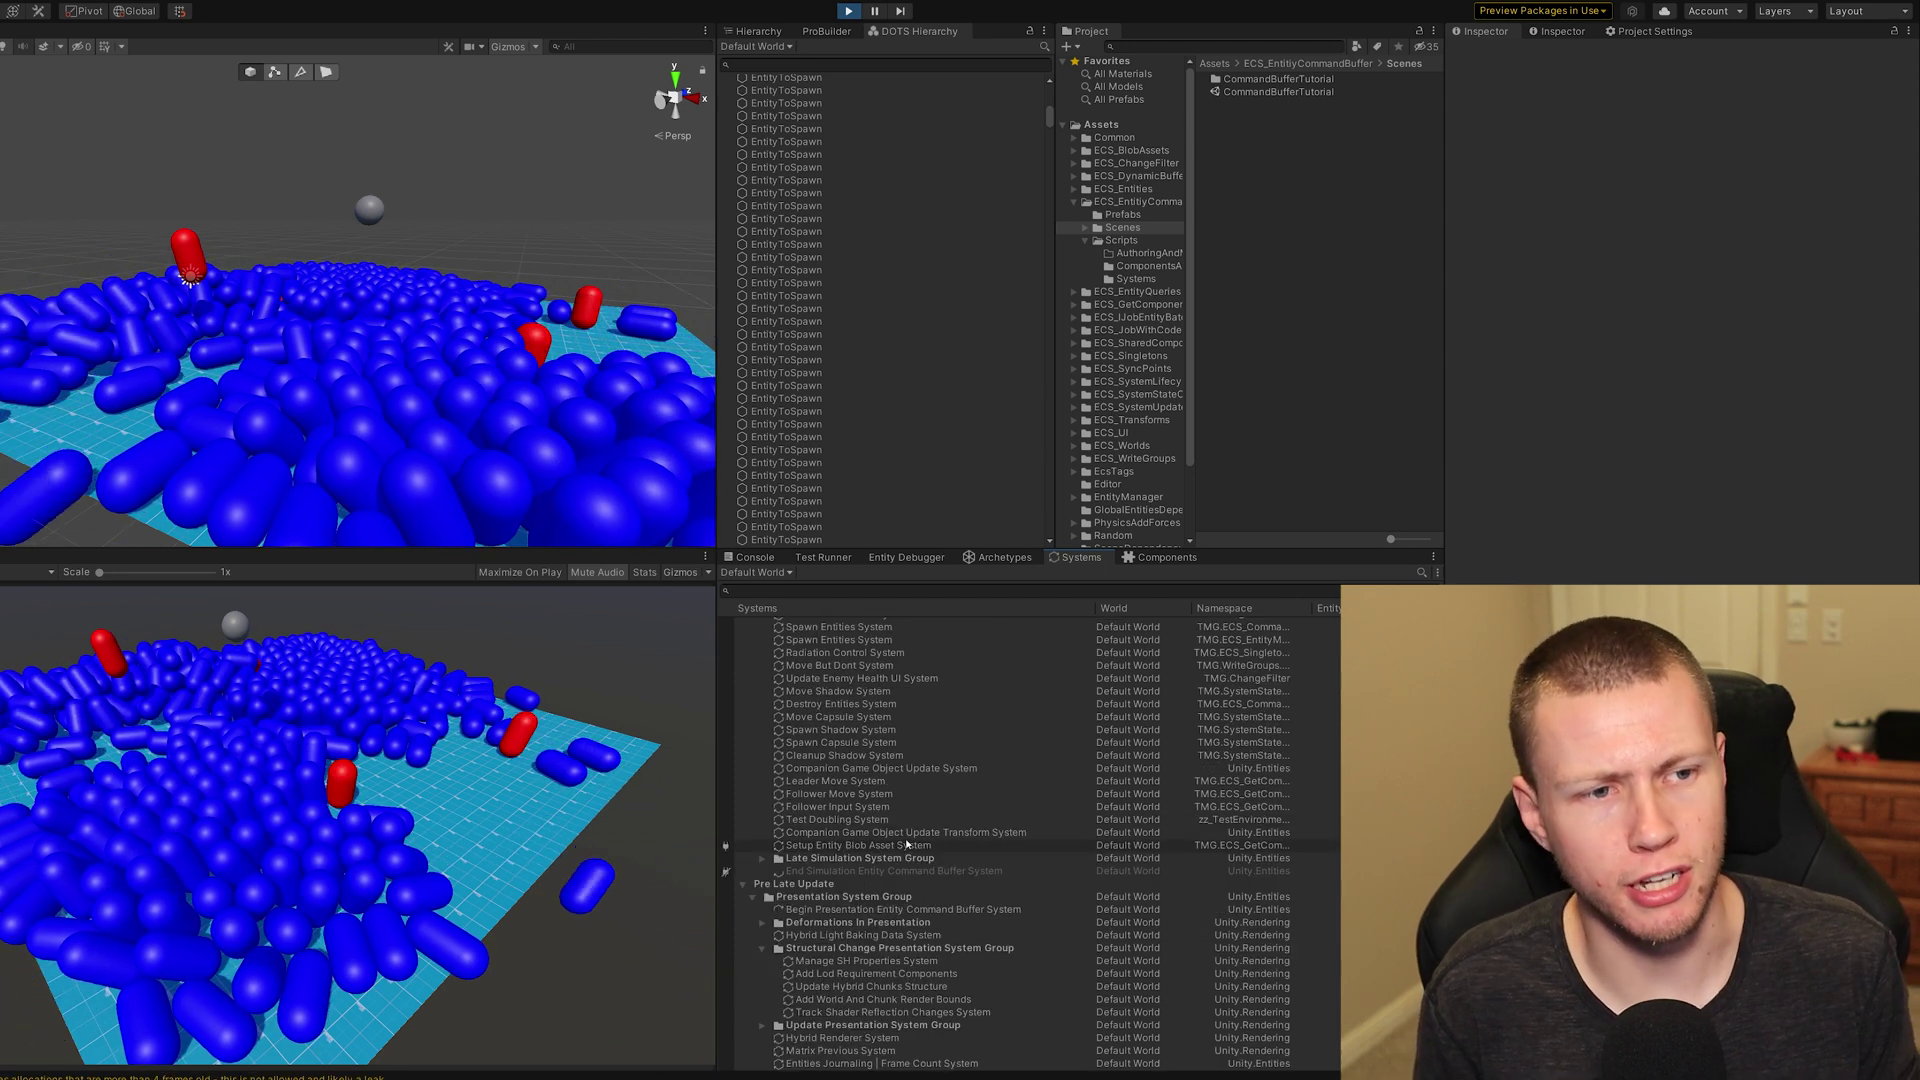
{"action": "scroll", "coordinate": [806, 755], "scroll_direction": "down", "scroll_amount": 10}
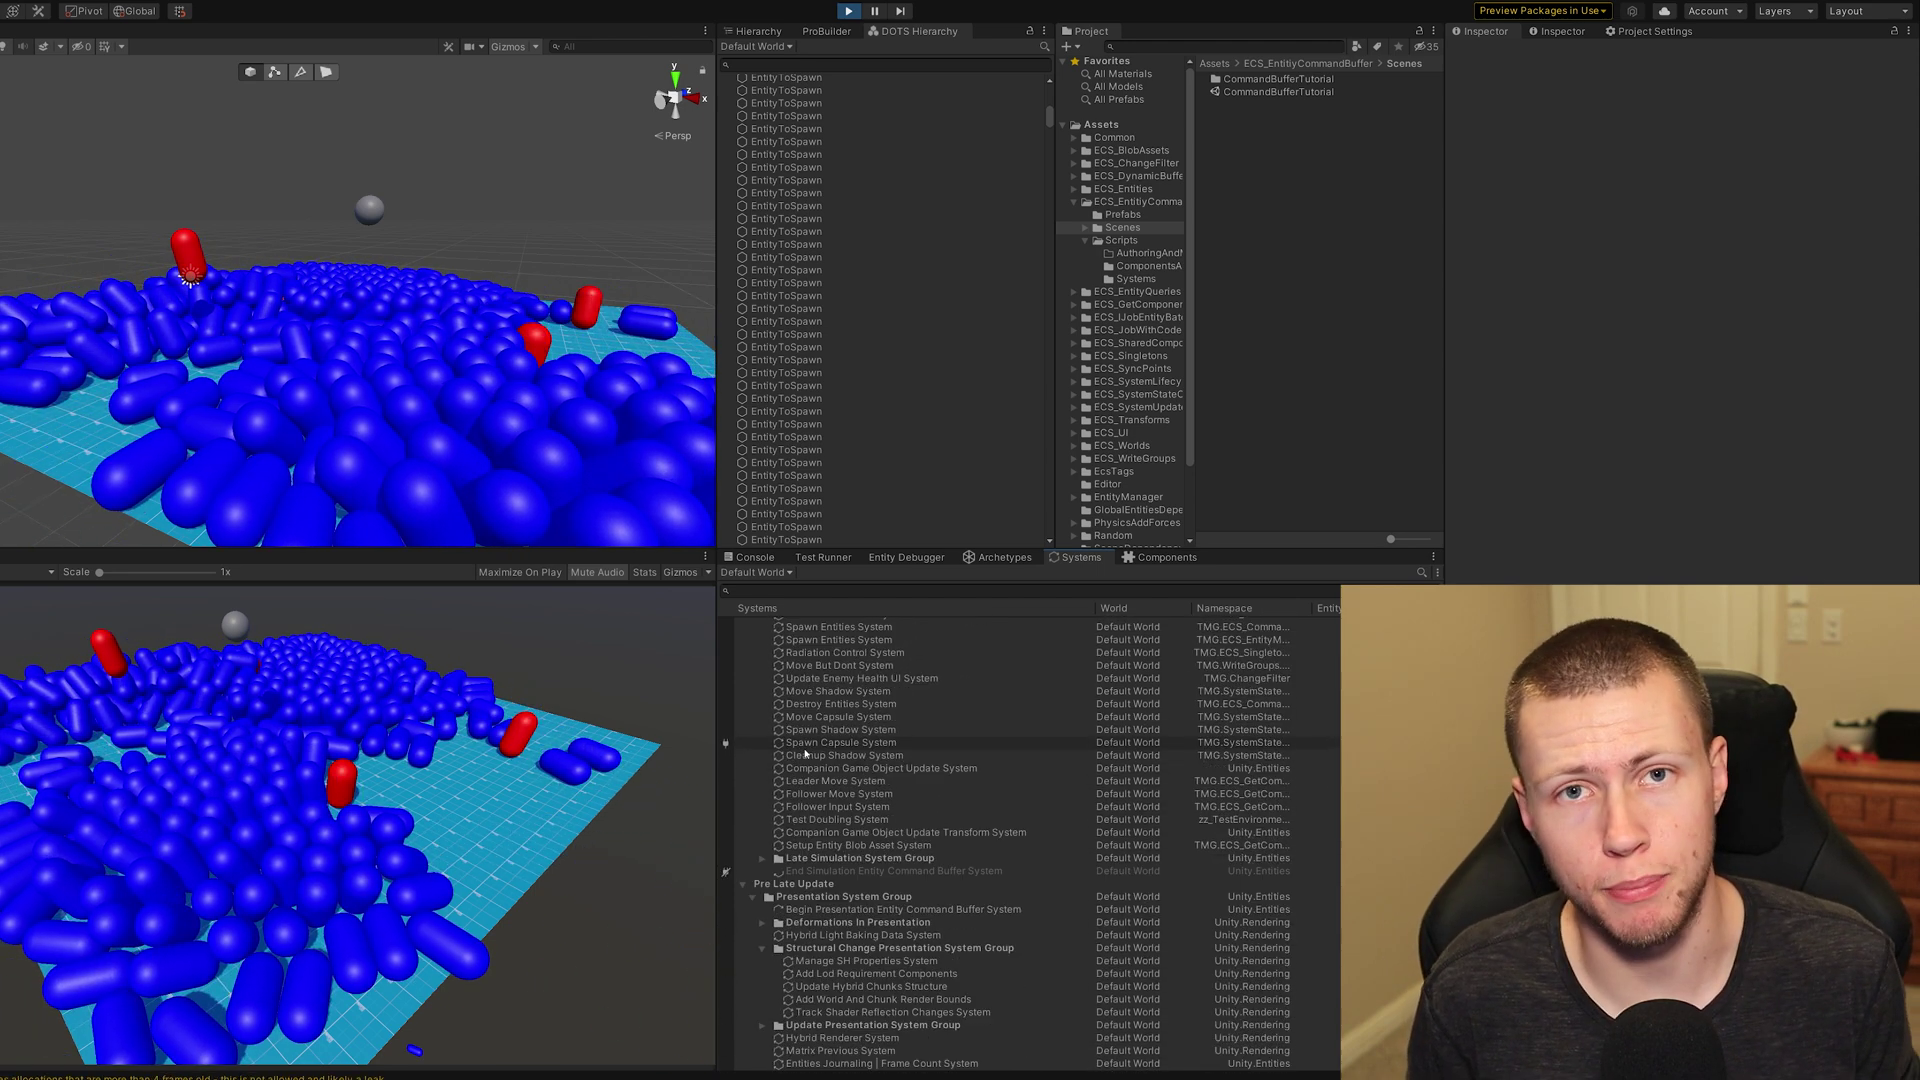
{"action": "left_click", "coordinate": [726, 872]}
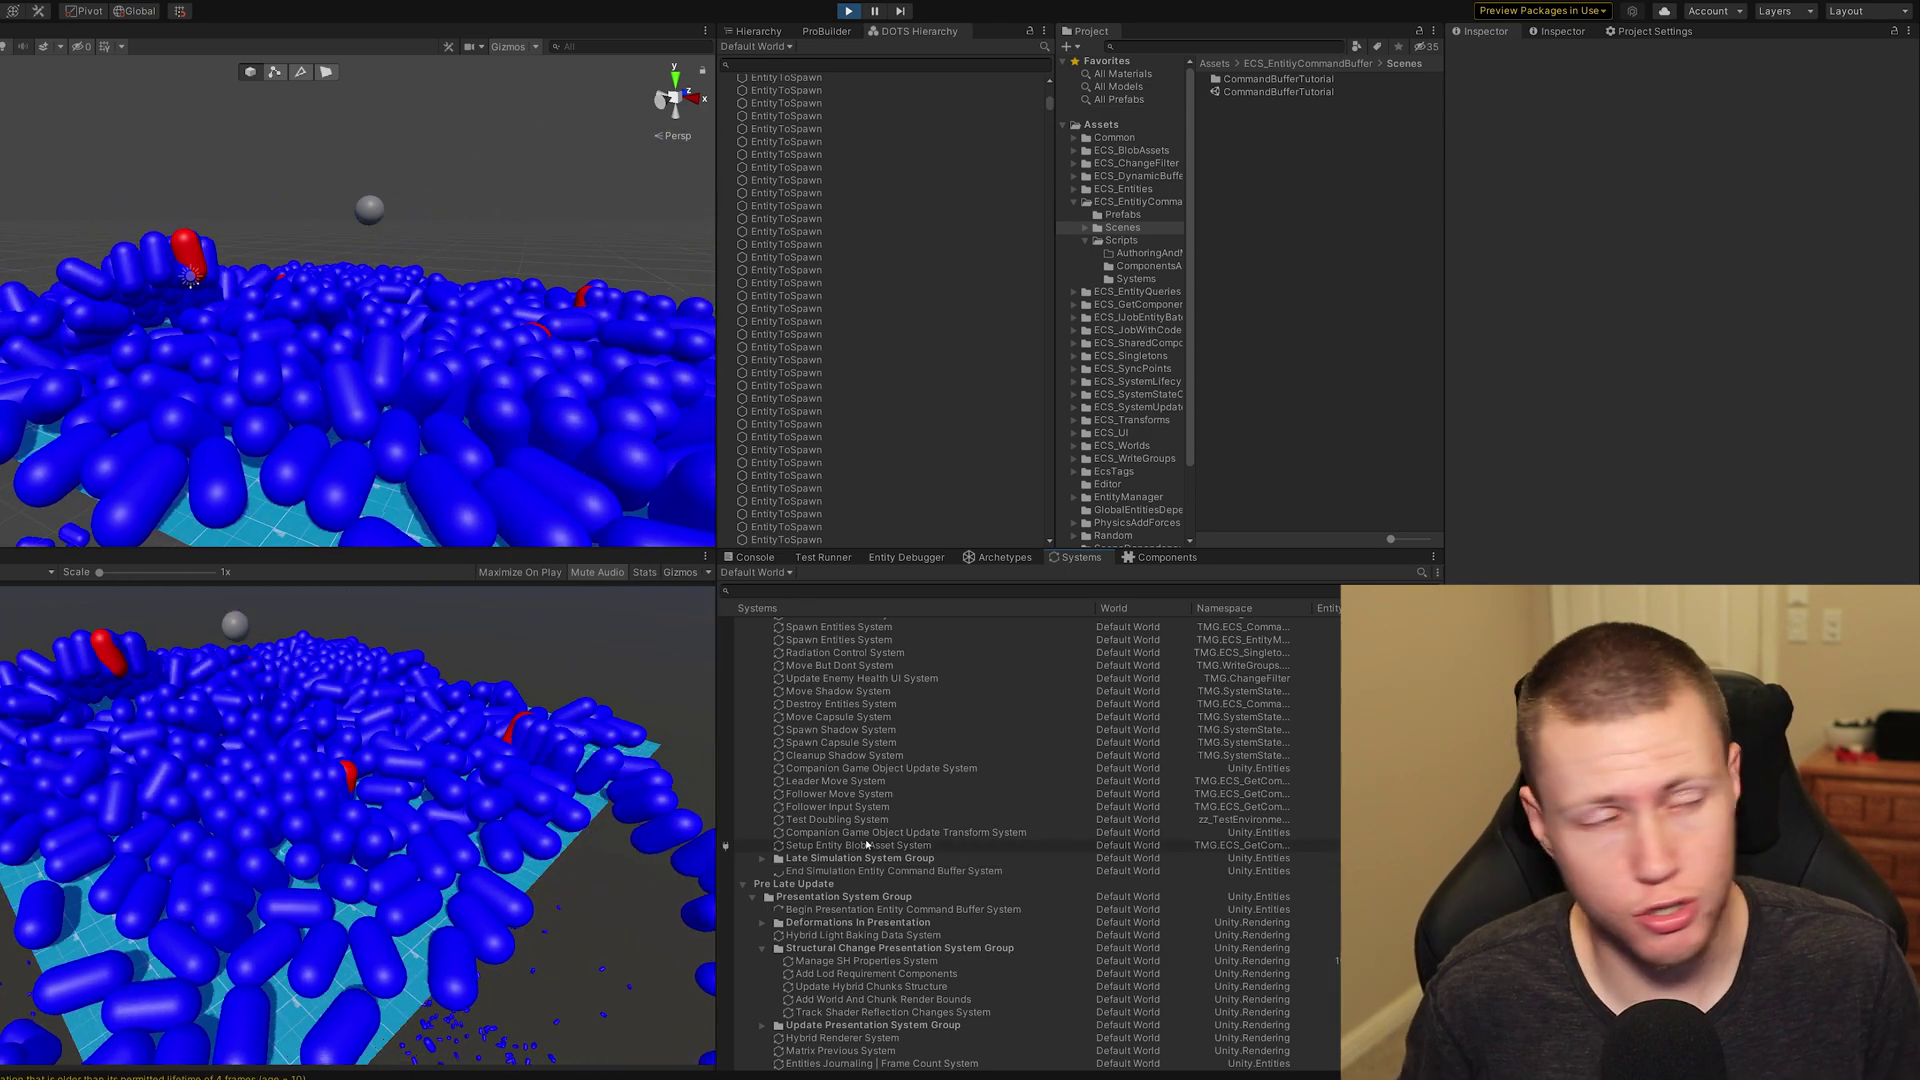
{"action": "scroll", "coordinate": [866, 845], "scroll_direction": "up", "scroll_amount": 15}
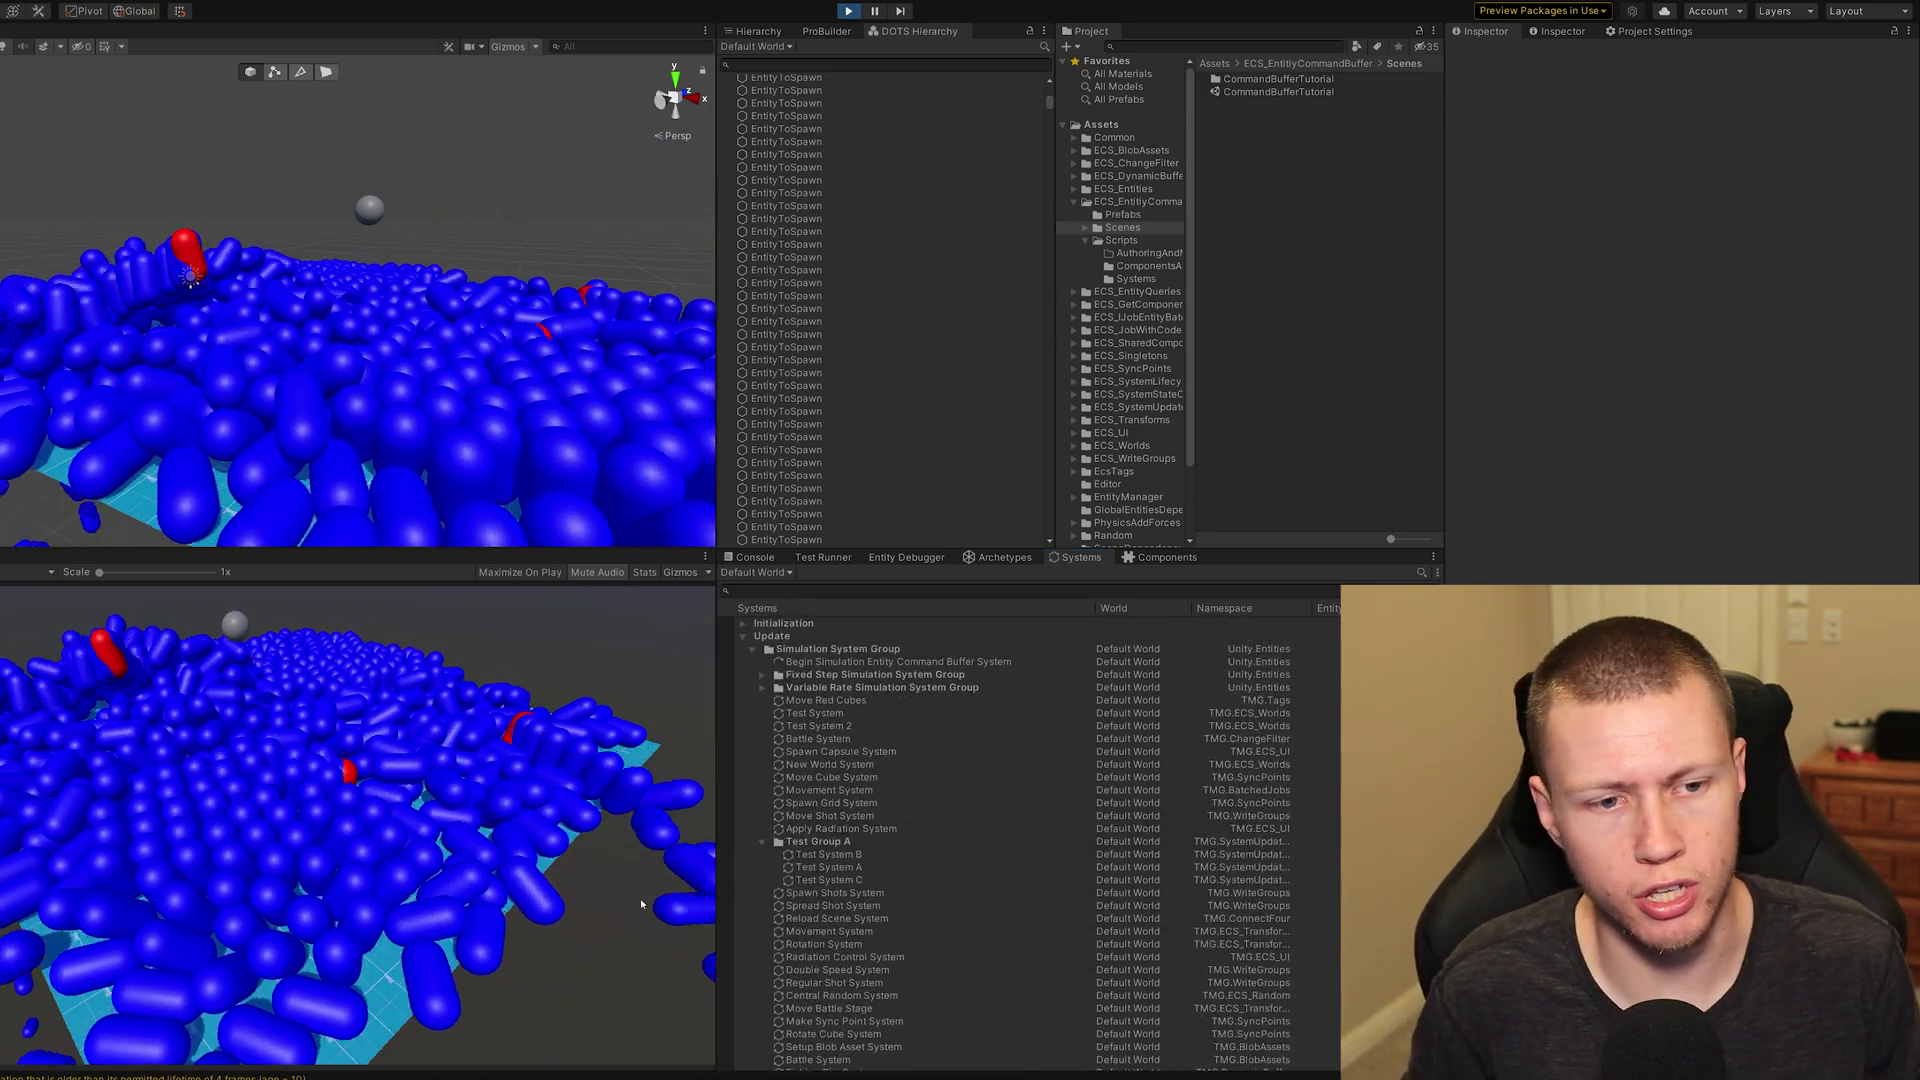
- Expand Default World in the Archetypes window and inspect the component makeup of several archetypes
{"action": "left_click", "coordinate": [999, 557]}
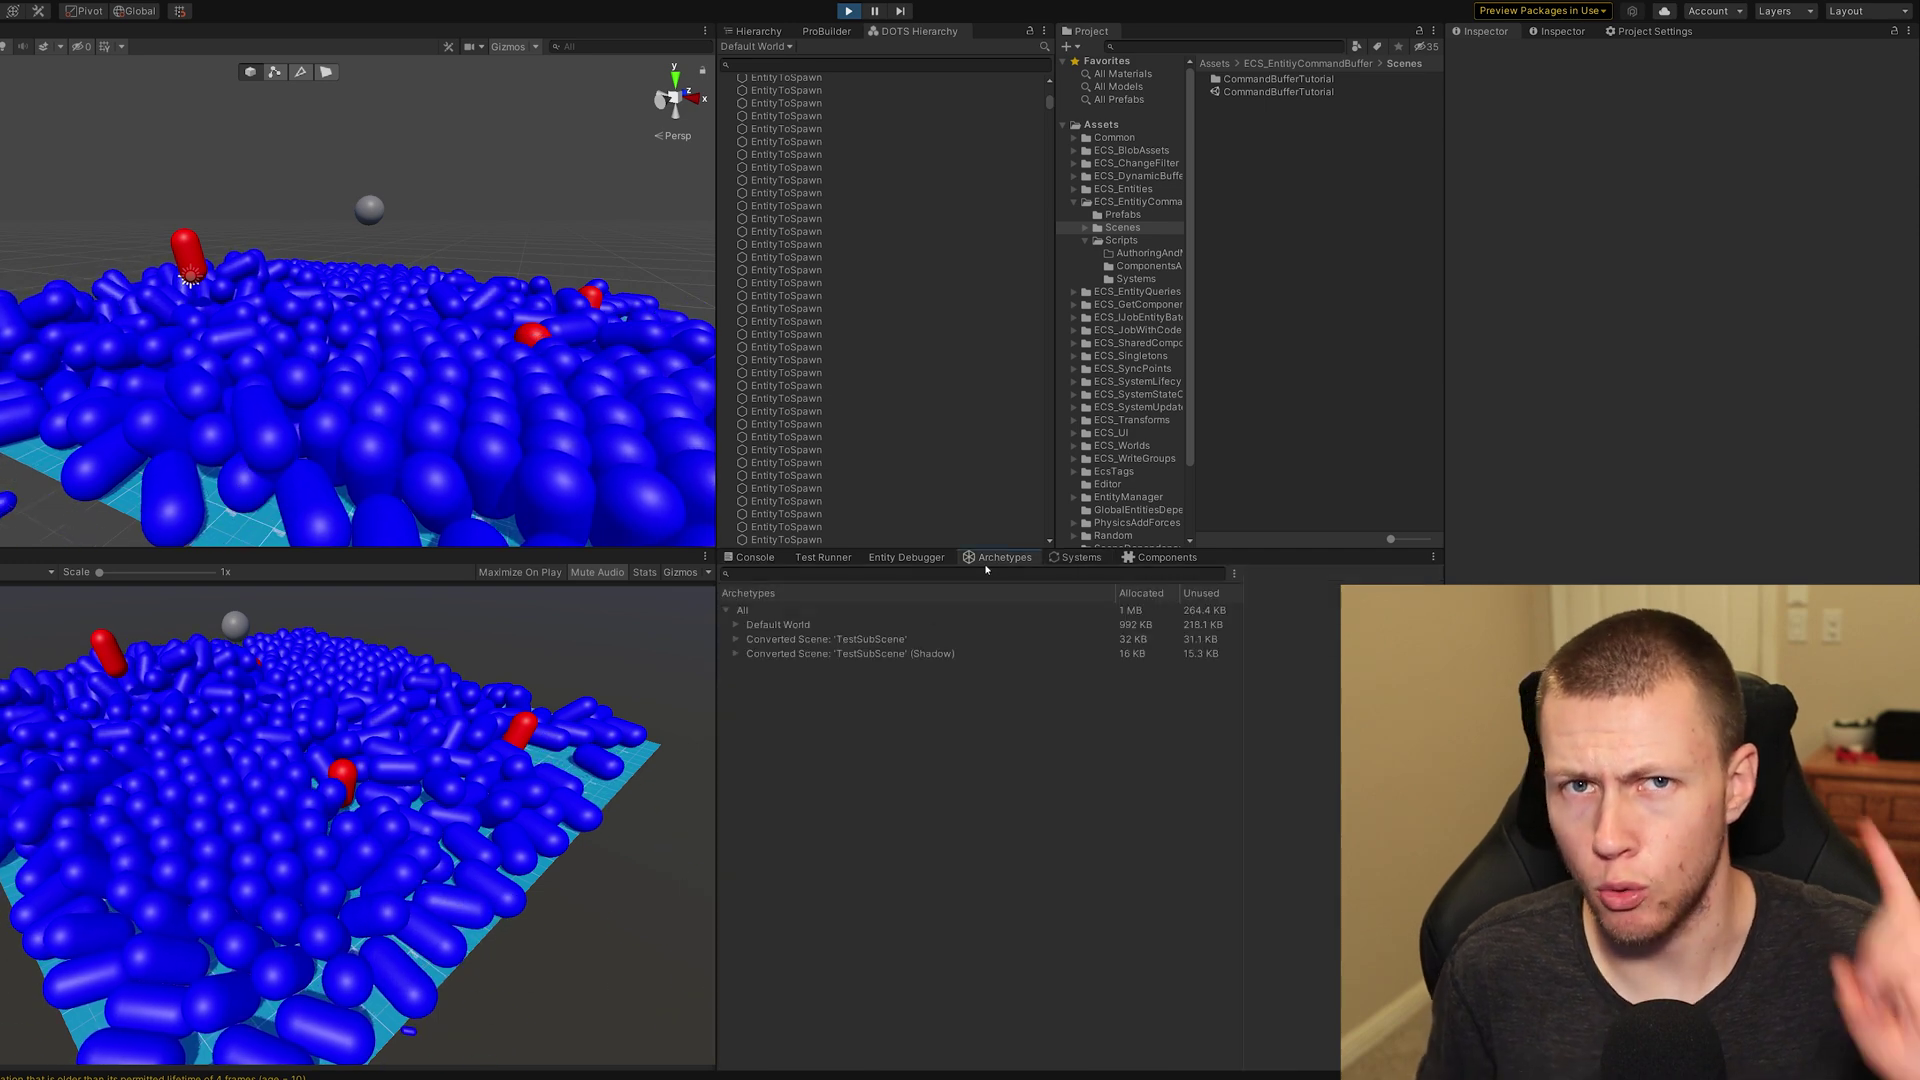
{"action": "left_click", "coordinate": [738, 625]}
{"action": "left_click", "coordinate": [830, 697]}
{"action": "left_click", "coordinate": [830, 769]}
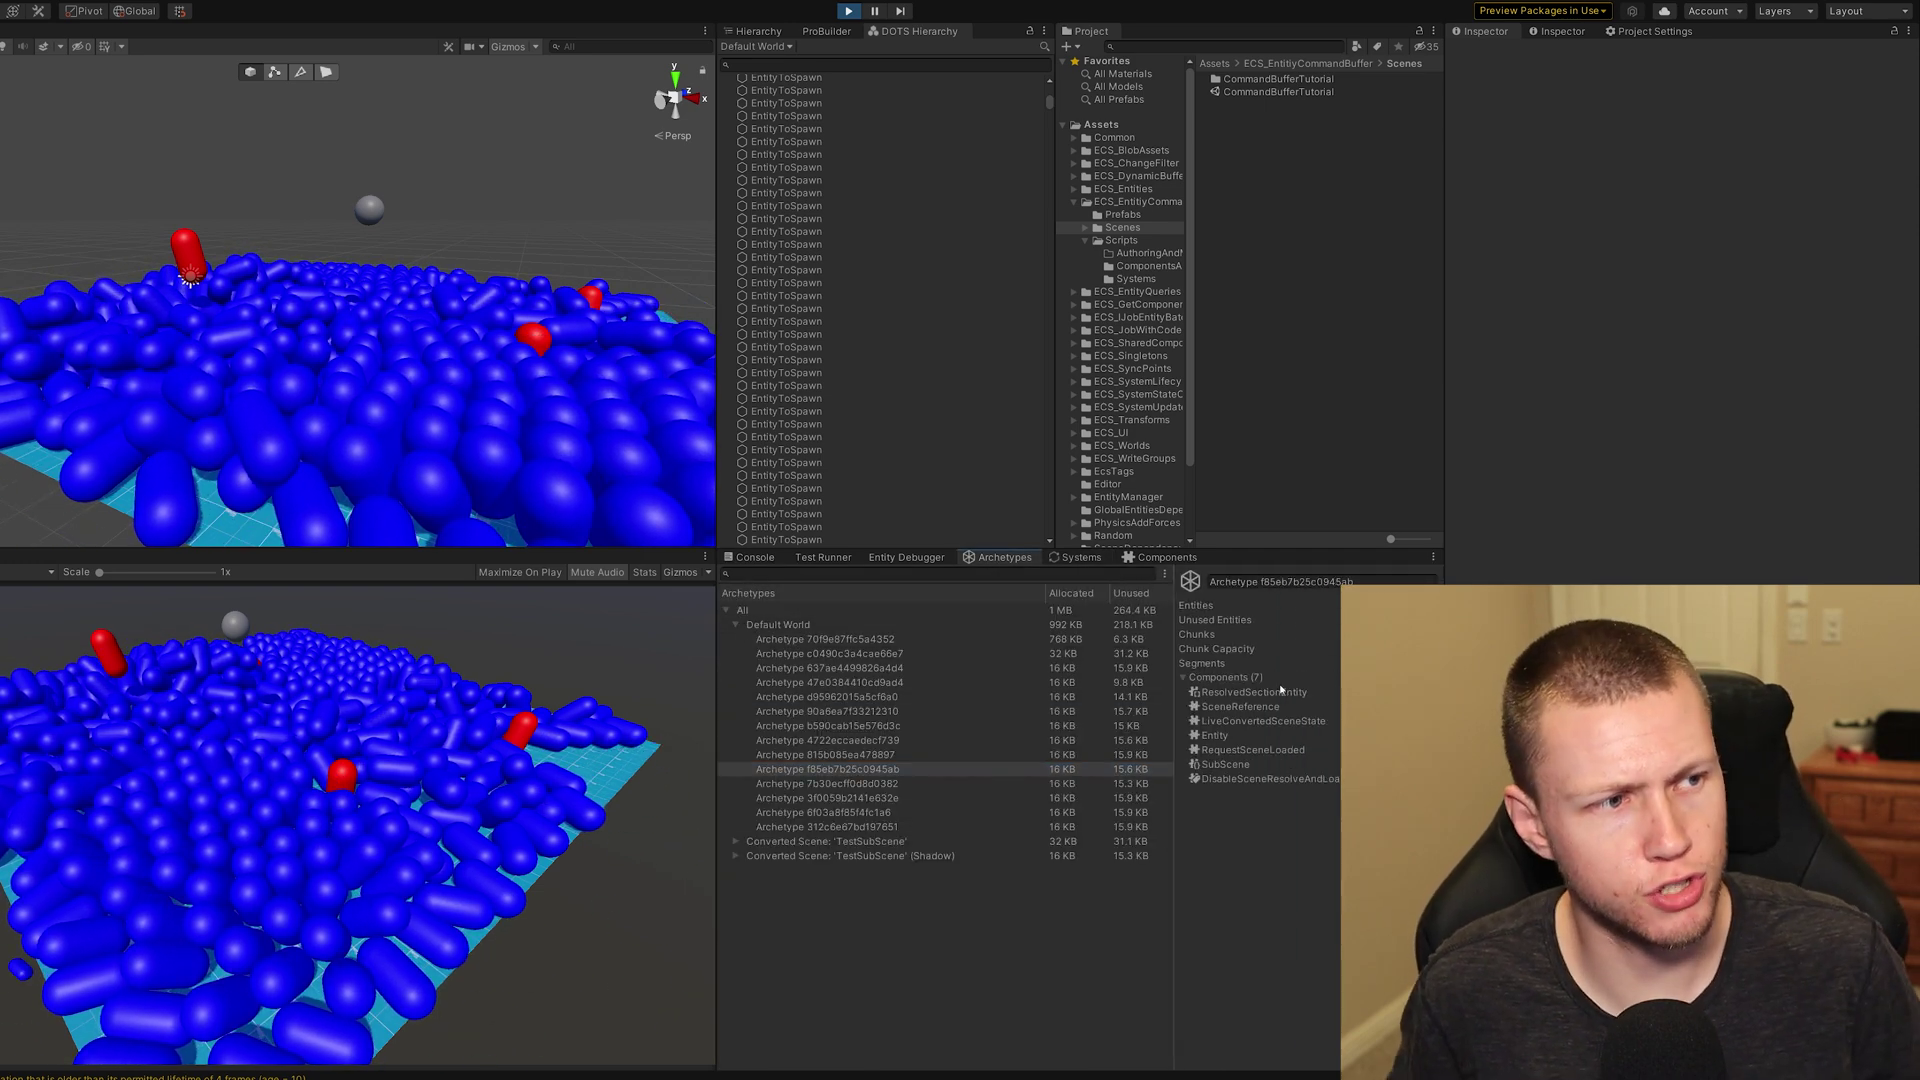
{"action": "left_click", "coordinate": [830, 826]}
{"action": "left_click", "coordinate": [830, 725]}
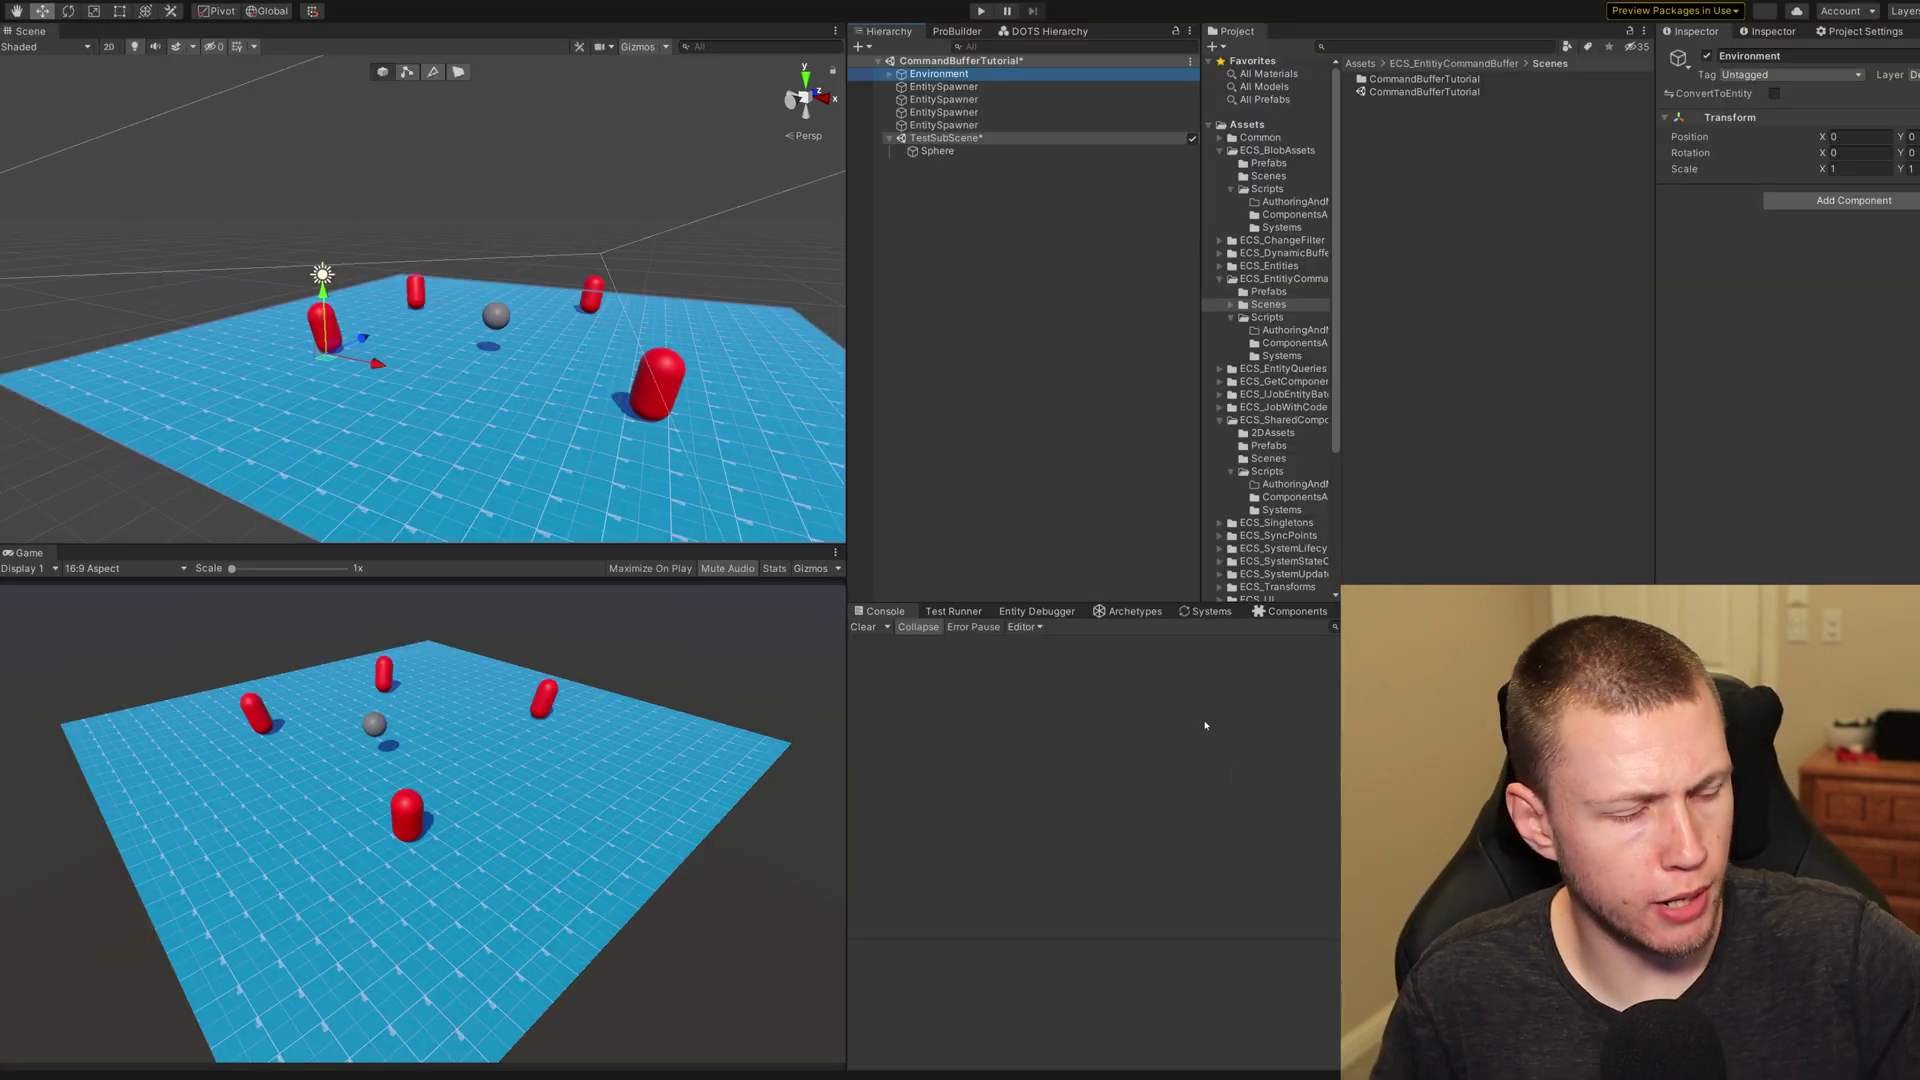
- Open the Entity Debugger and look through the Editor World's systems list
{"action": "left_click", "coordinate": [1040, 612]}
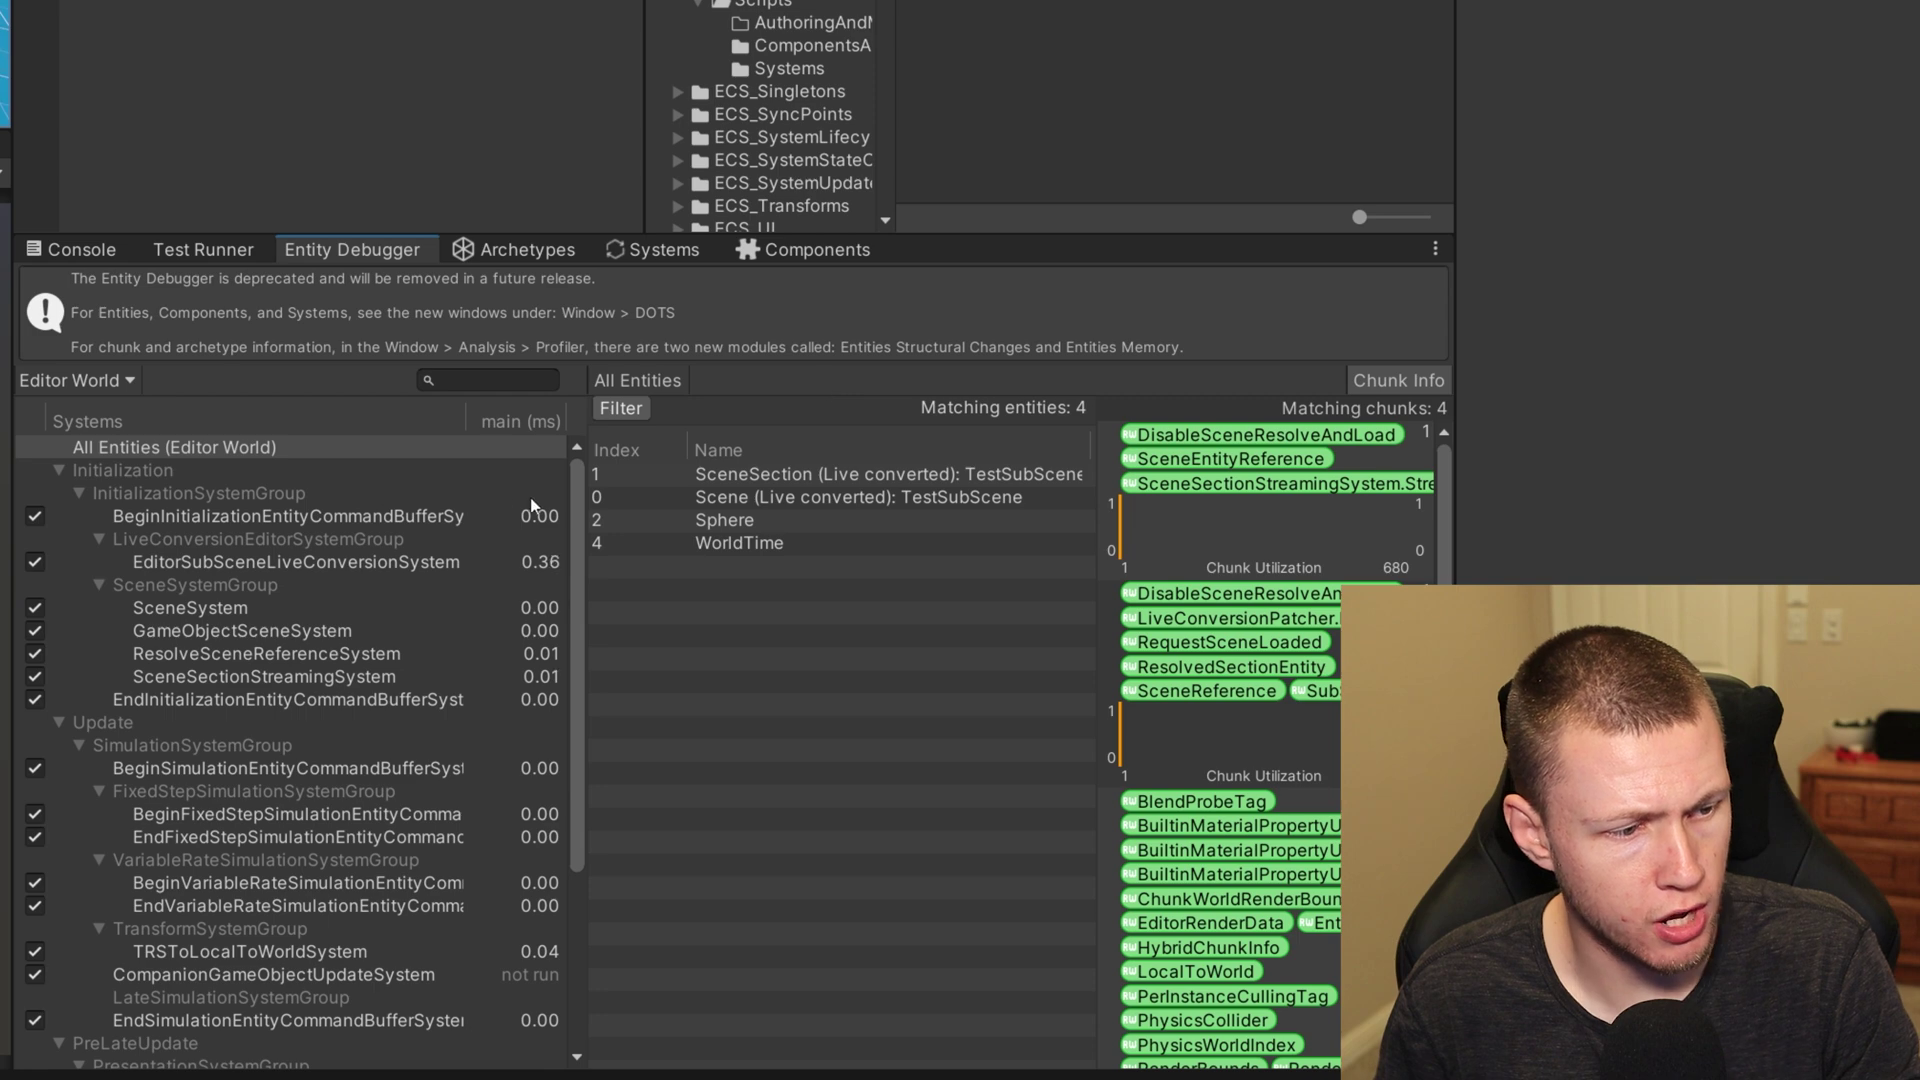
{"action": "scroll", "coordinate": [418, 620], "scroll_direction": "down", "scroll_amount": 5}
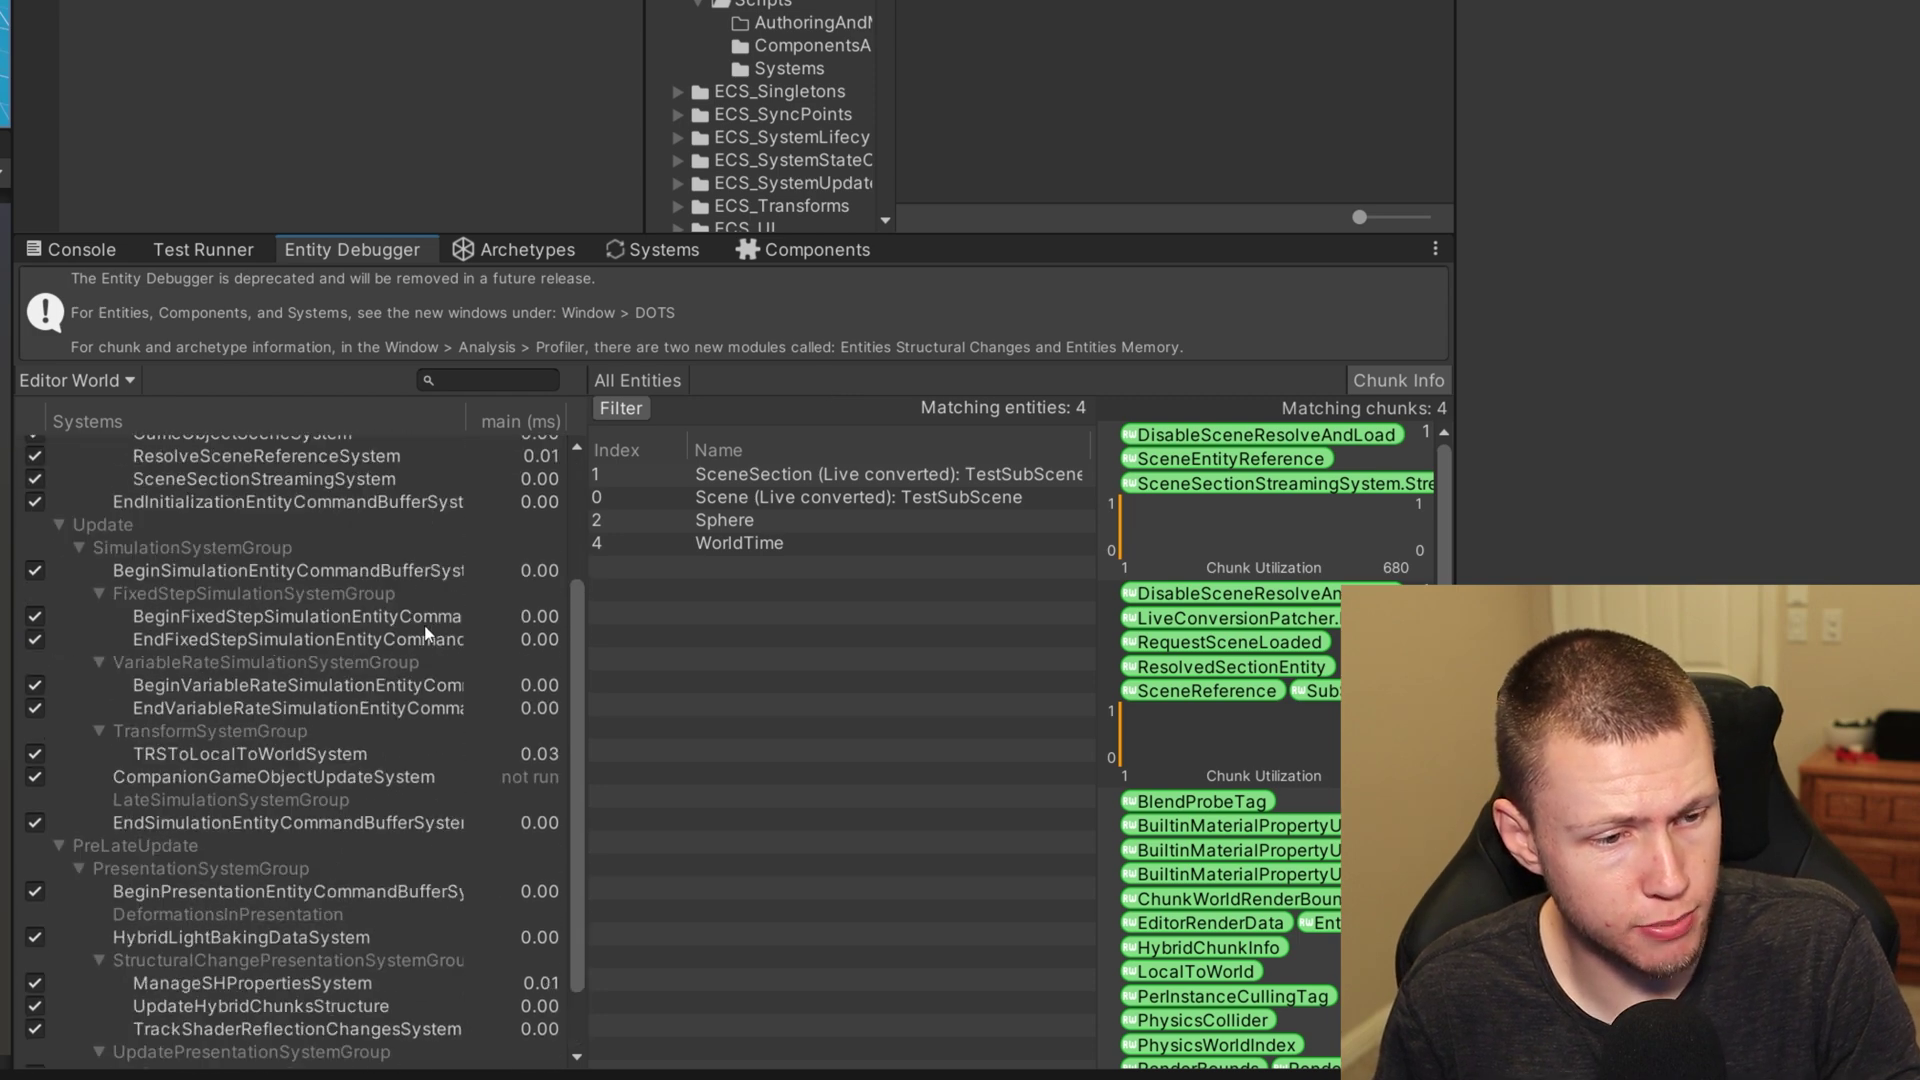
{"action": "scroll", "coordinate": [500, 590], "scroll_direction": "up", "scroll_amount": 5}
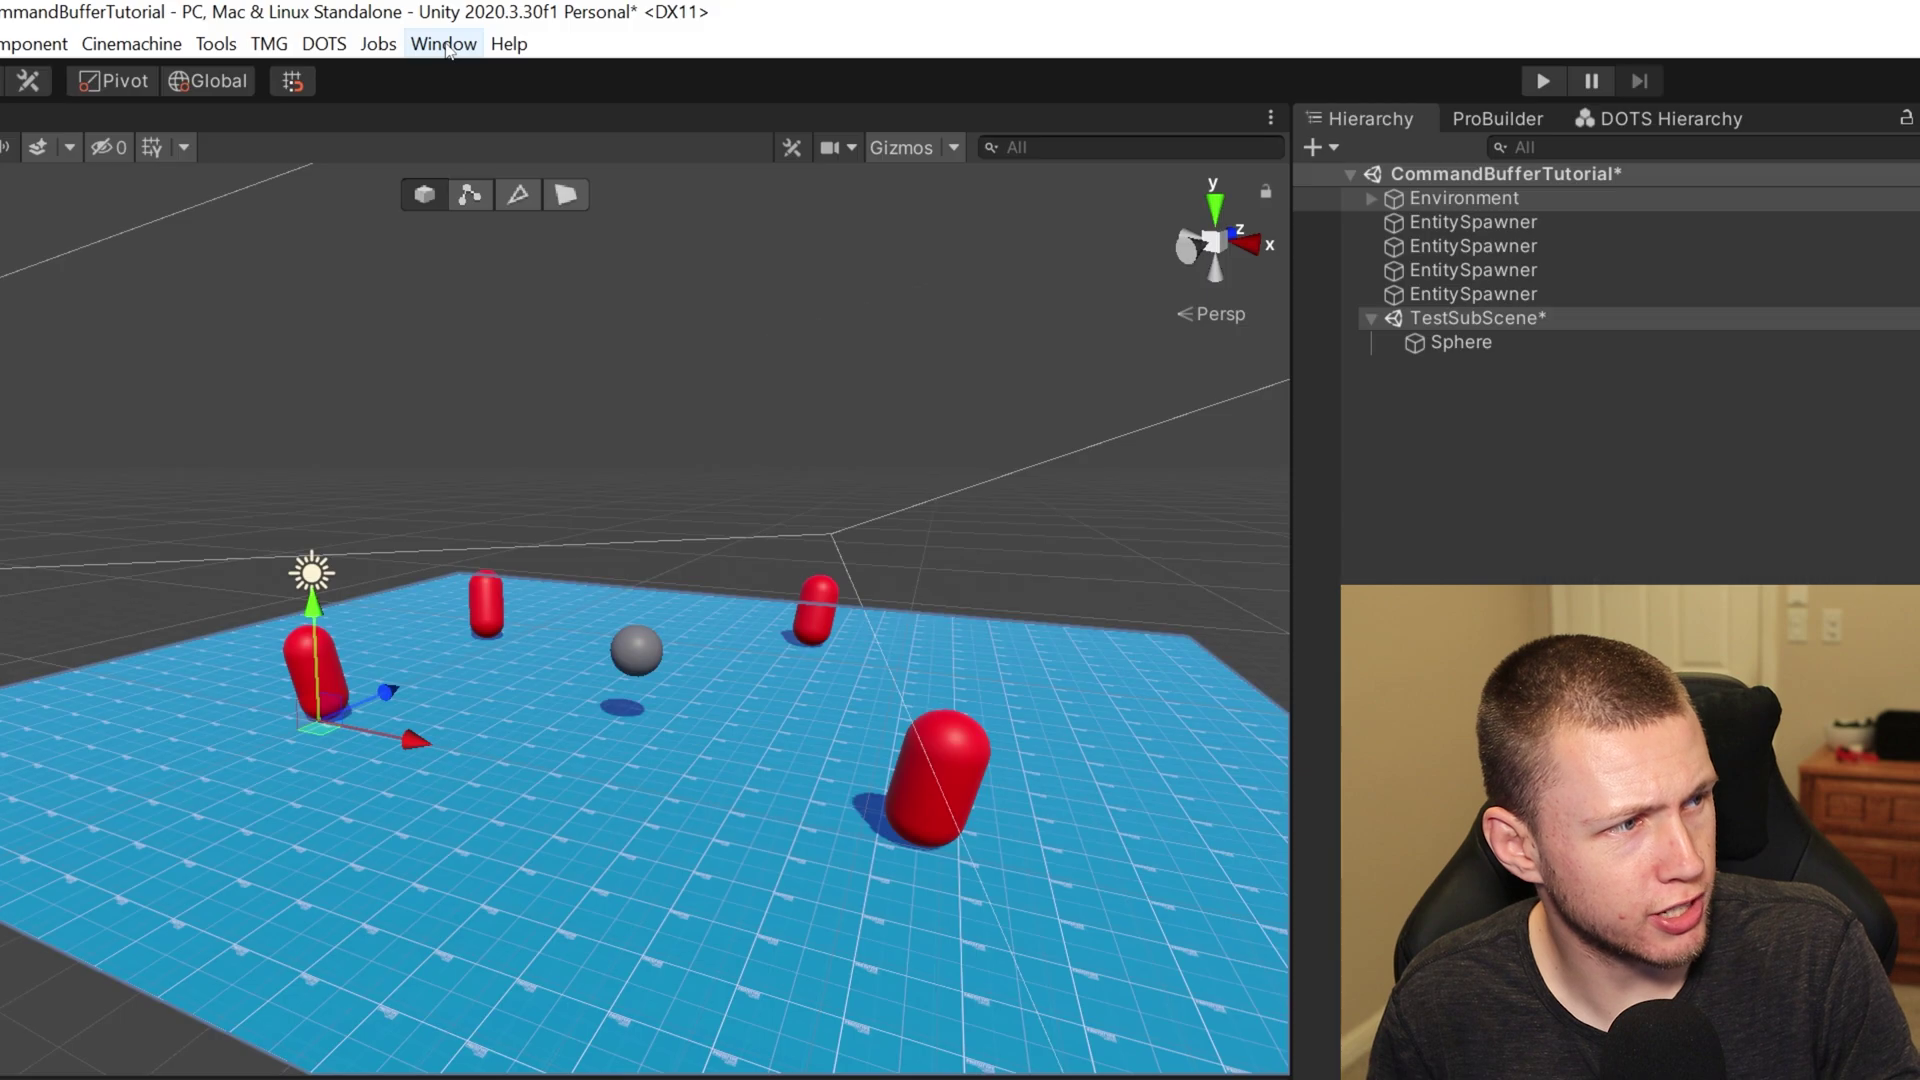
- Show the list of available DOTS windows, including Archetypes, Hierarchy, Systems and Components
{"action": "left_click", "coordinate": [444, 45]}
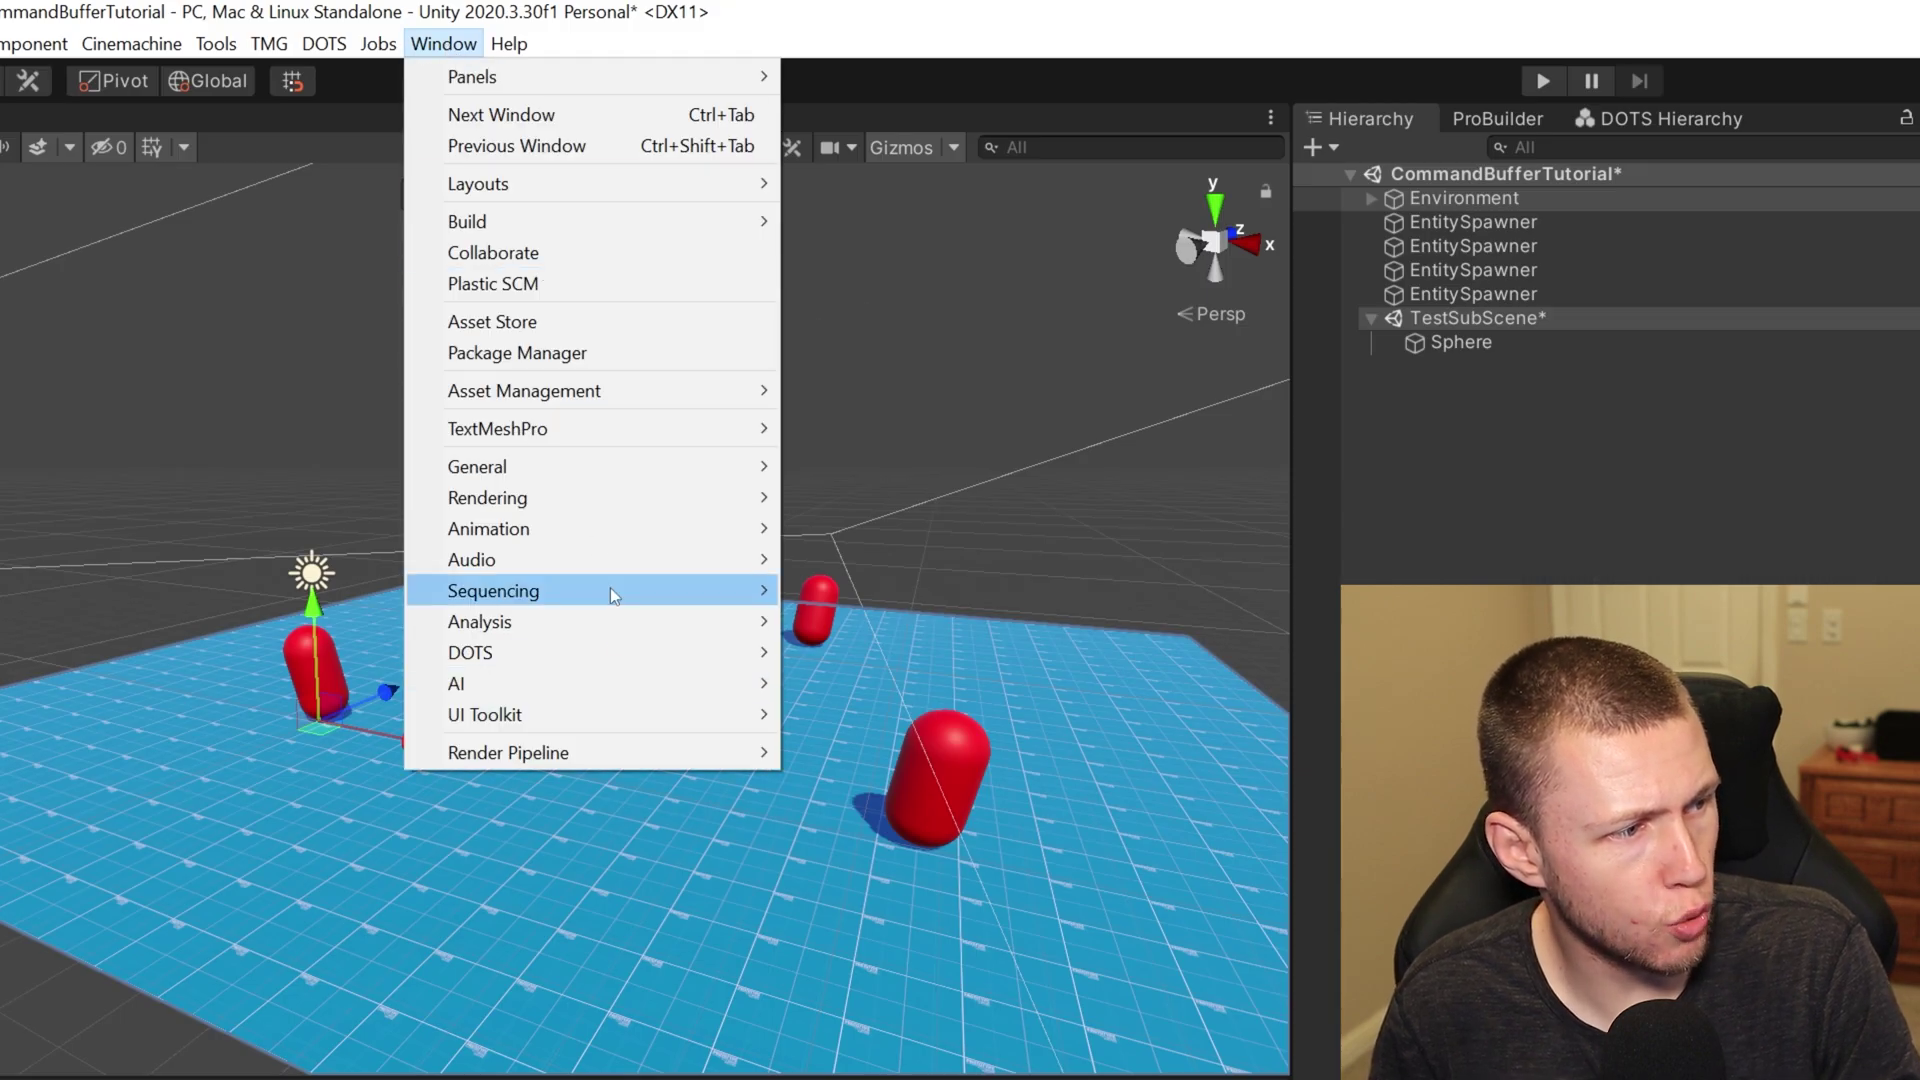
{"action": "mouse_move", "coordinate": [628, 655]}
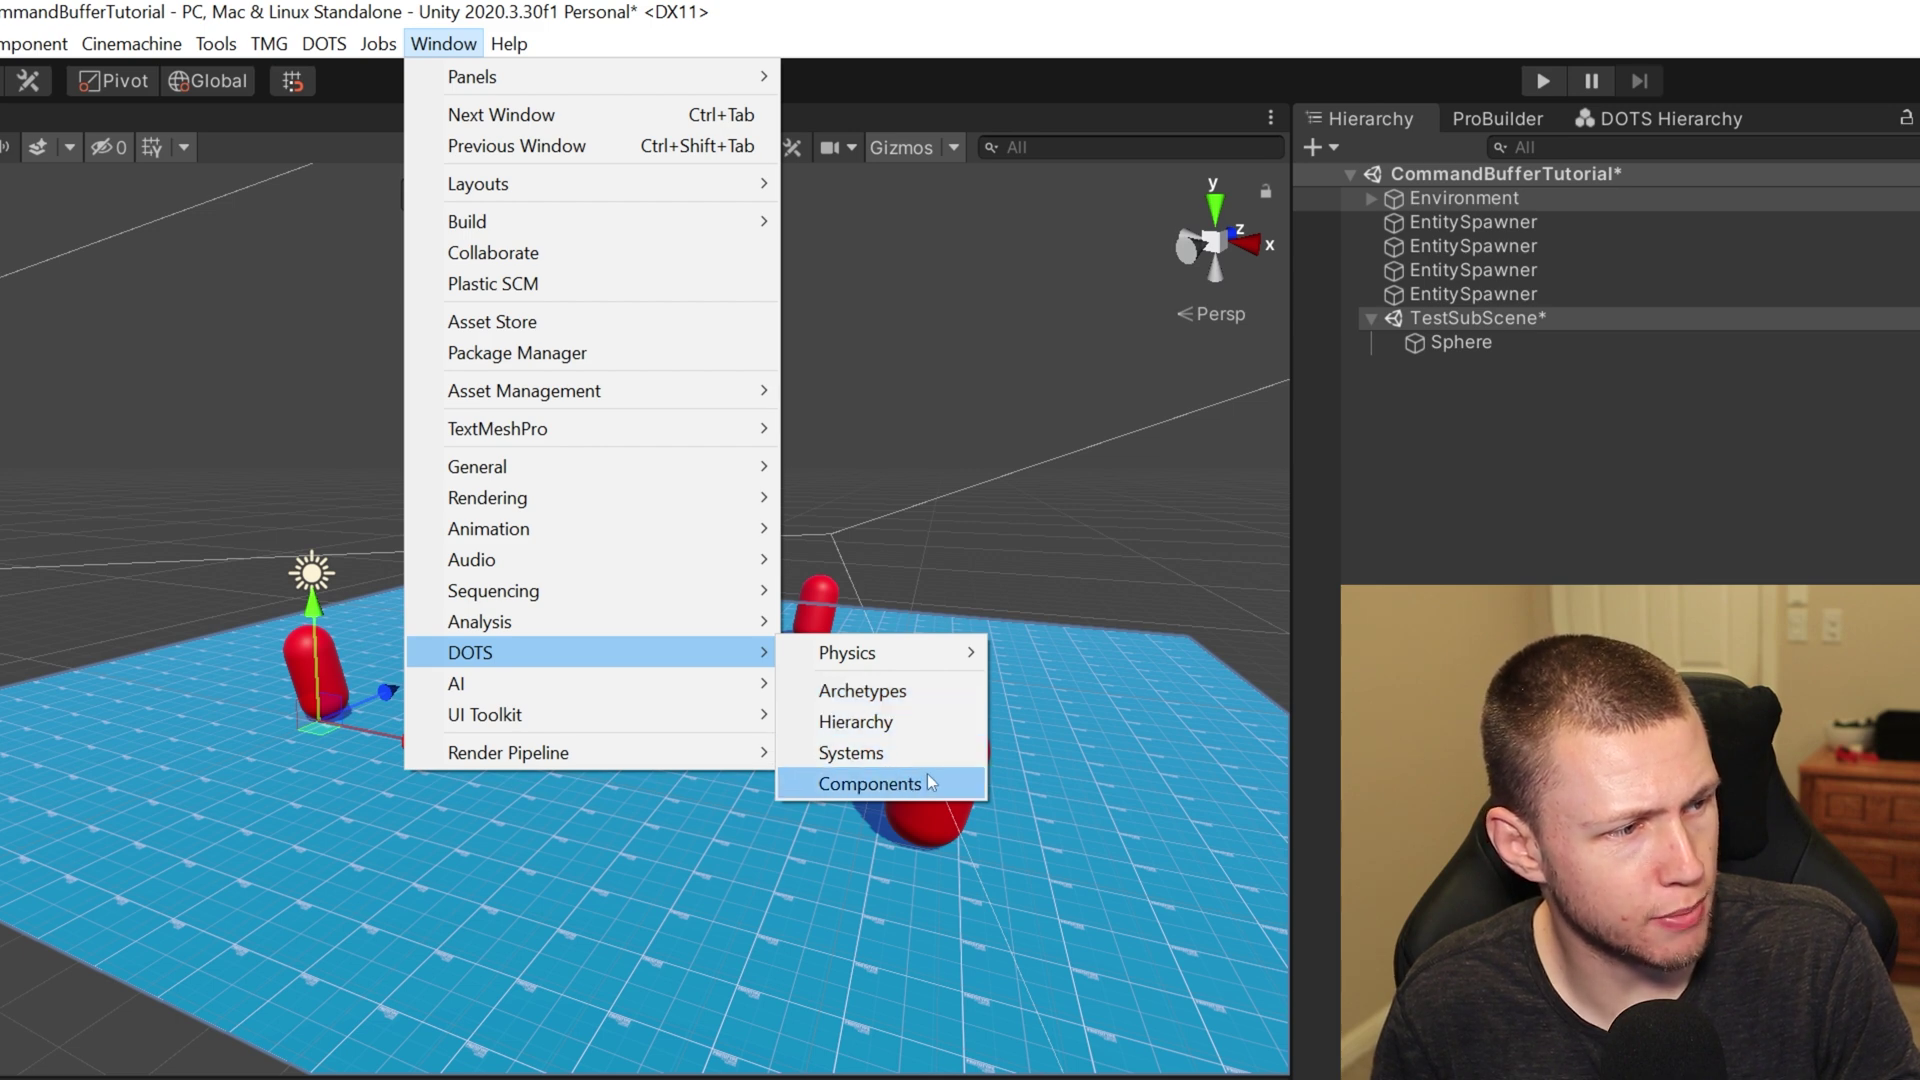
{"action": "mouse_move", "coordinate": [898, 662]}
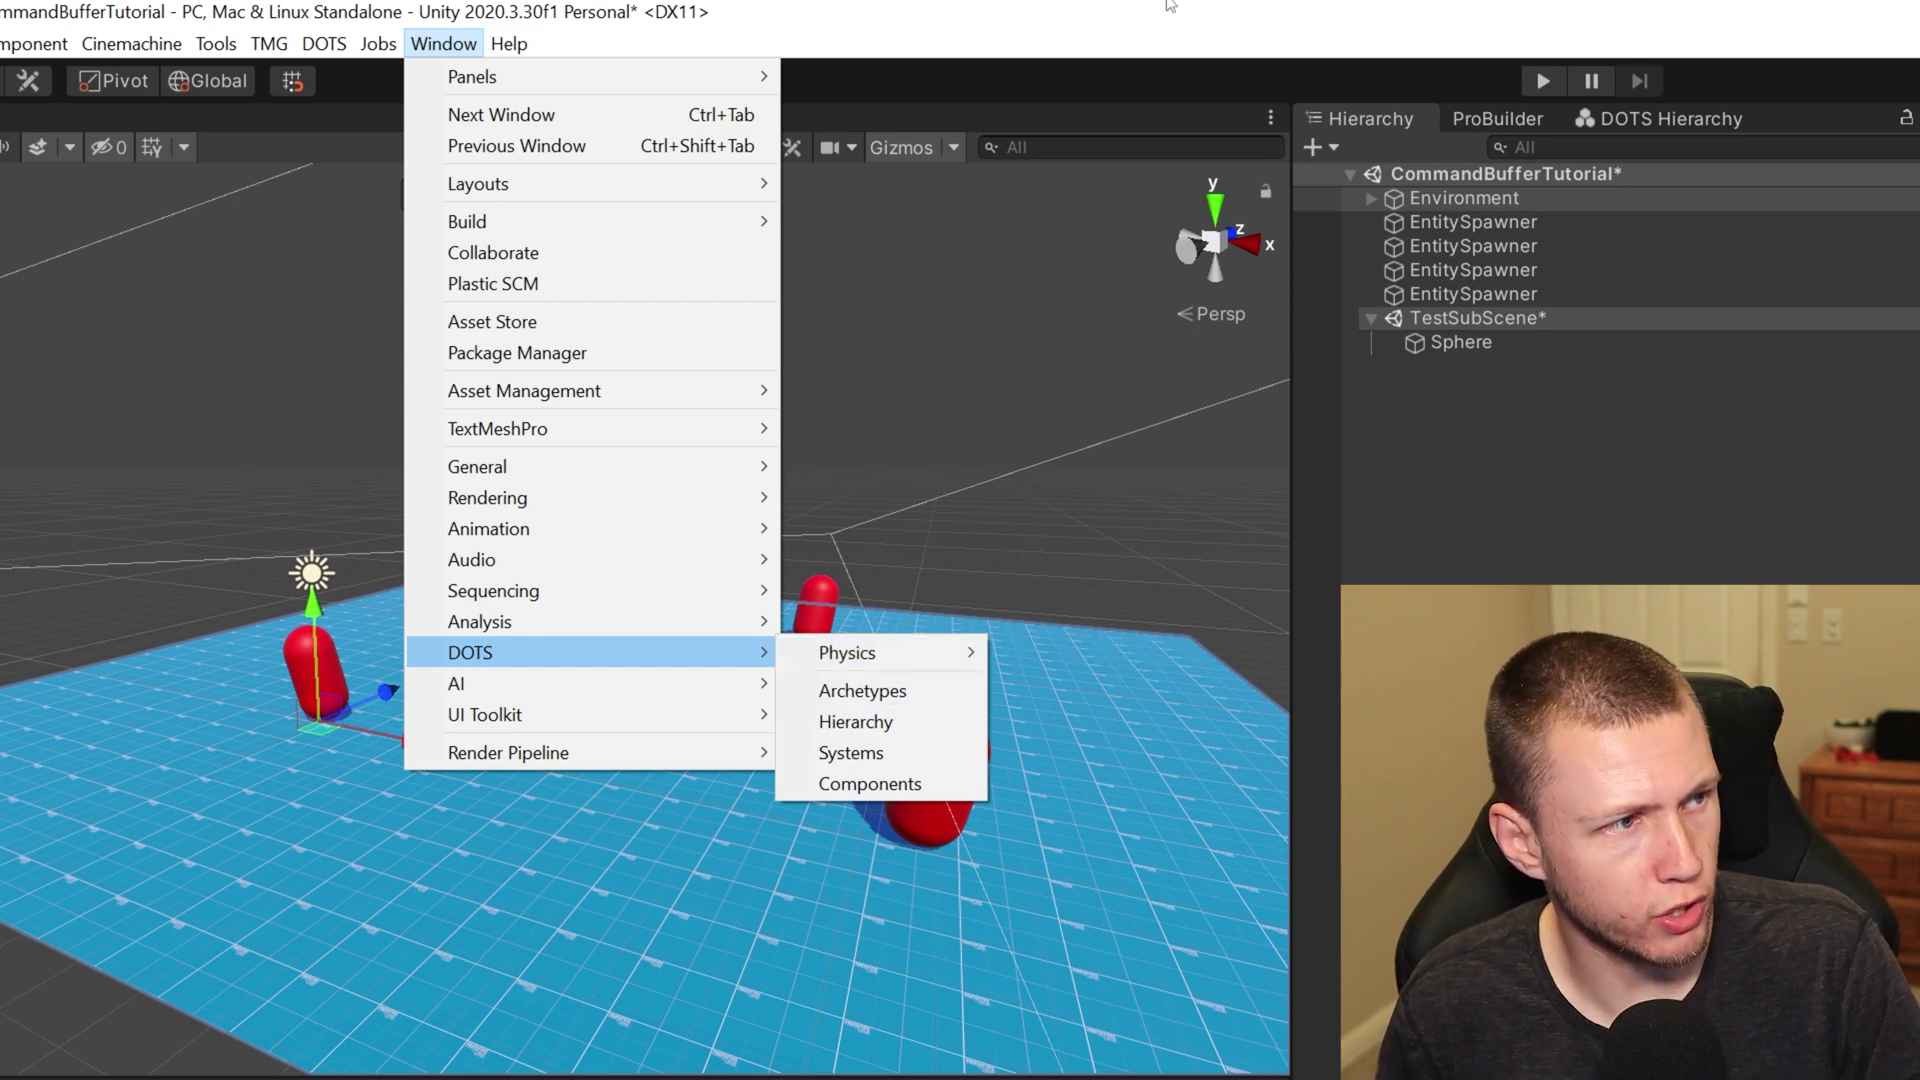
- Compare the Hierarchy with the DOTS Hierarchy, first in edit mode and again after entering play mode
{"action": "left_click", "coordinate": [1240, 6]}
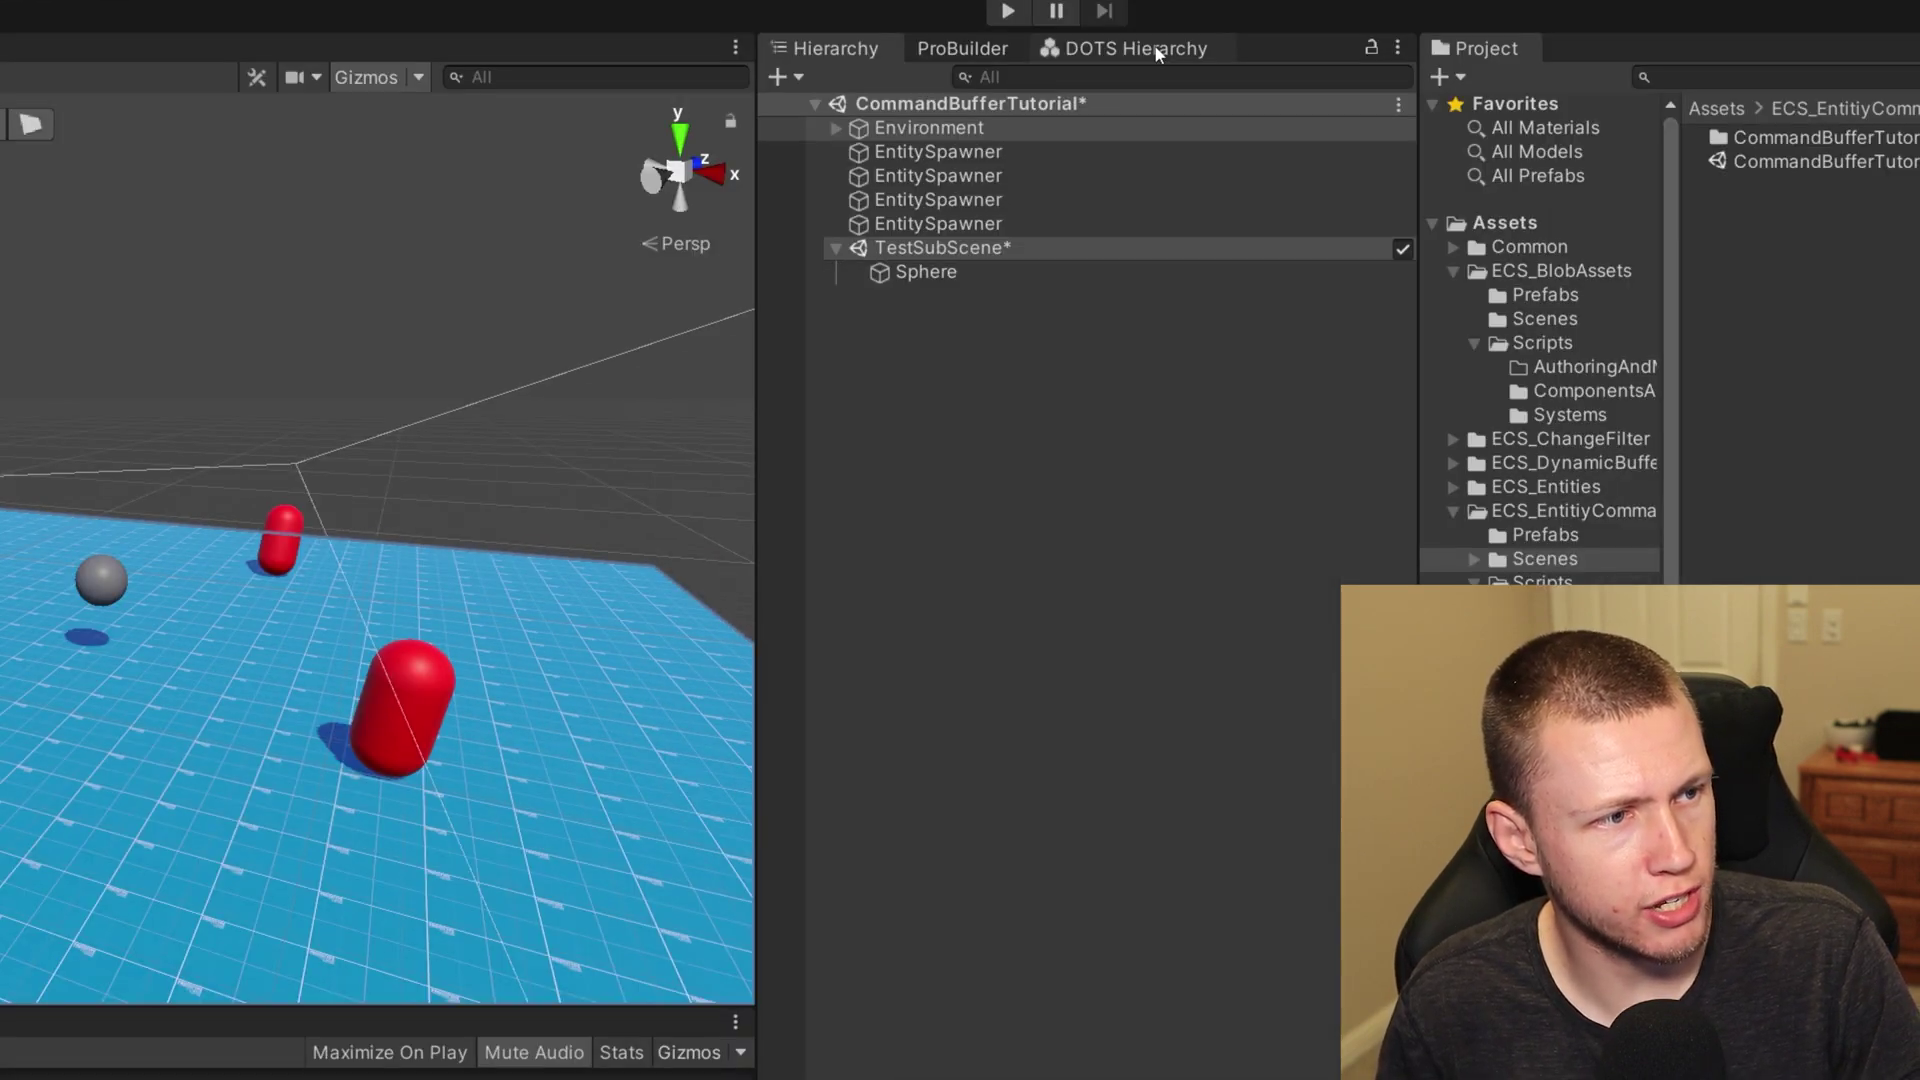
{"action": "left_click", "coordinate": [1150, 50]}
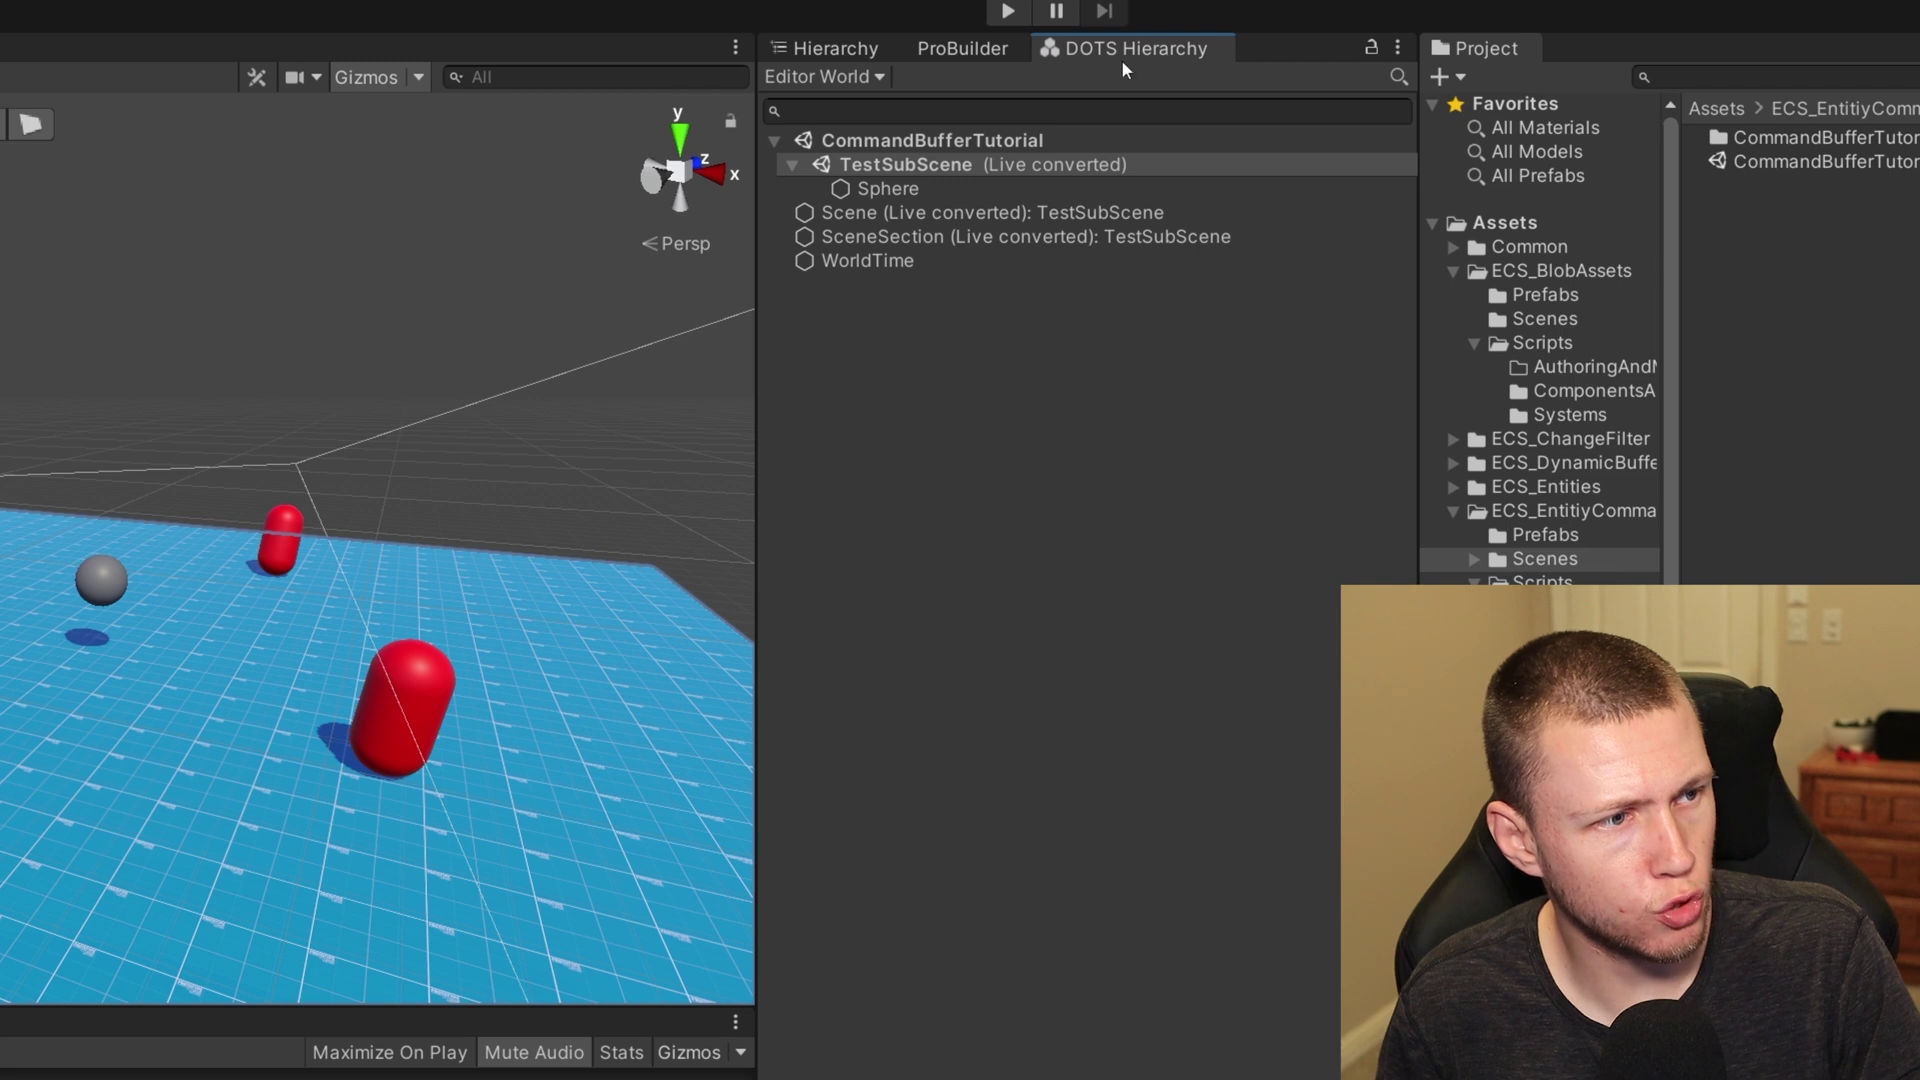
{"action": "left_click", "coordinate": [818, 46]}
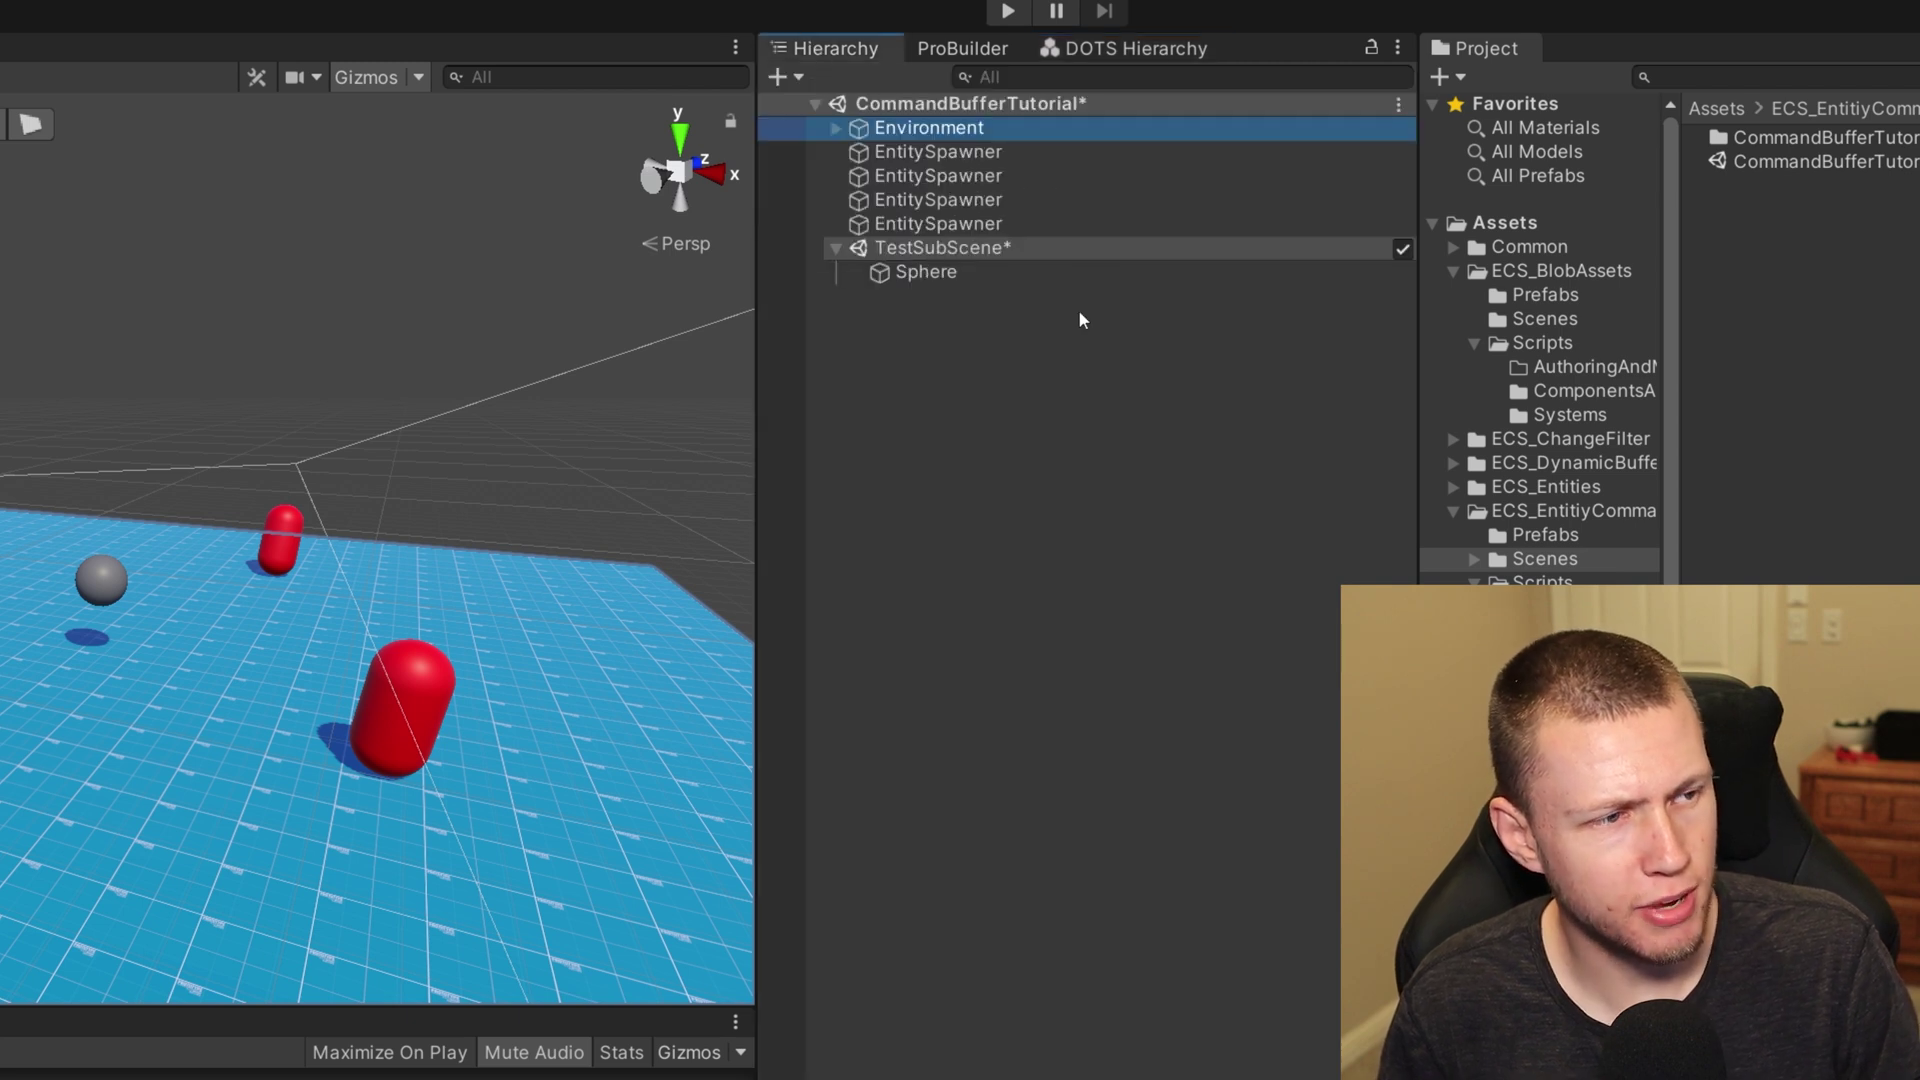
{"action": "left_click", "coordinate": [943, 175]}
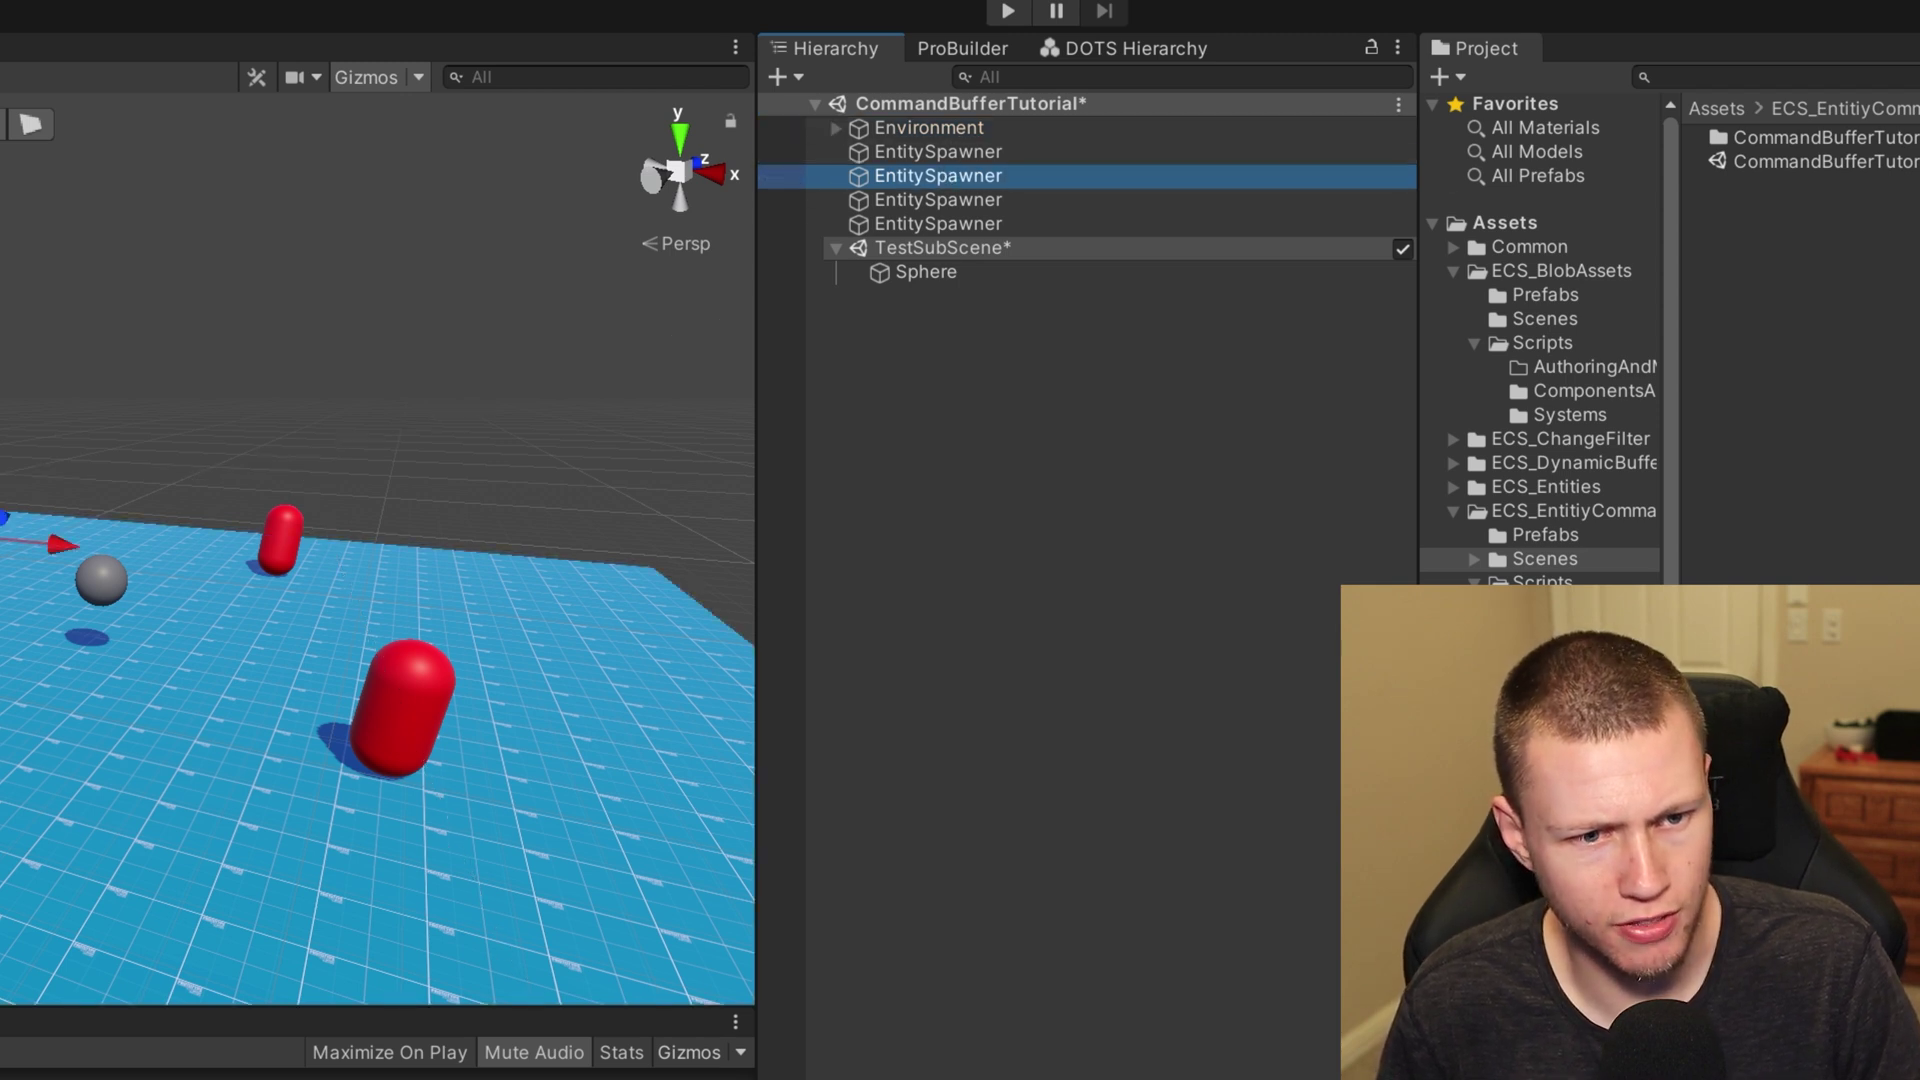
{"action": "left_click", "coordinate": [1008, 12]}
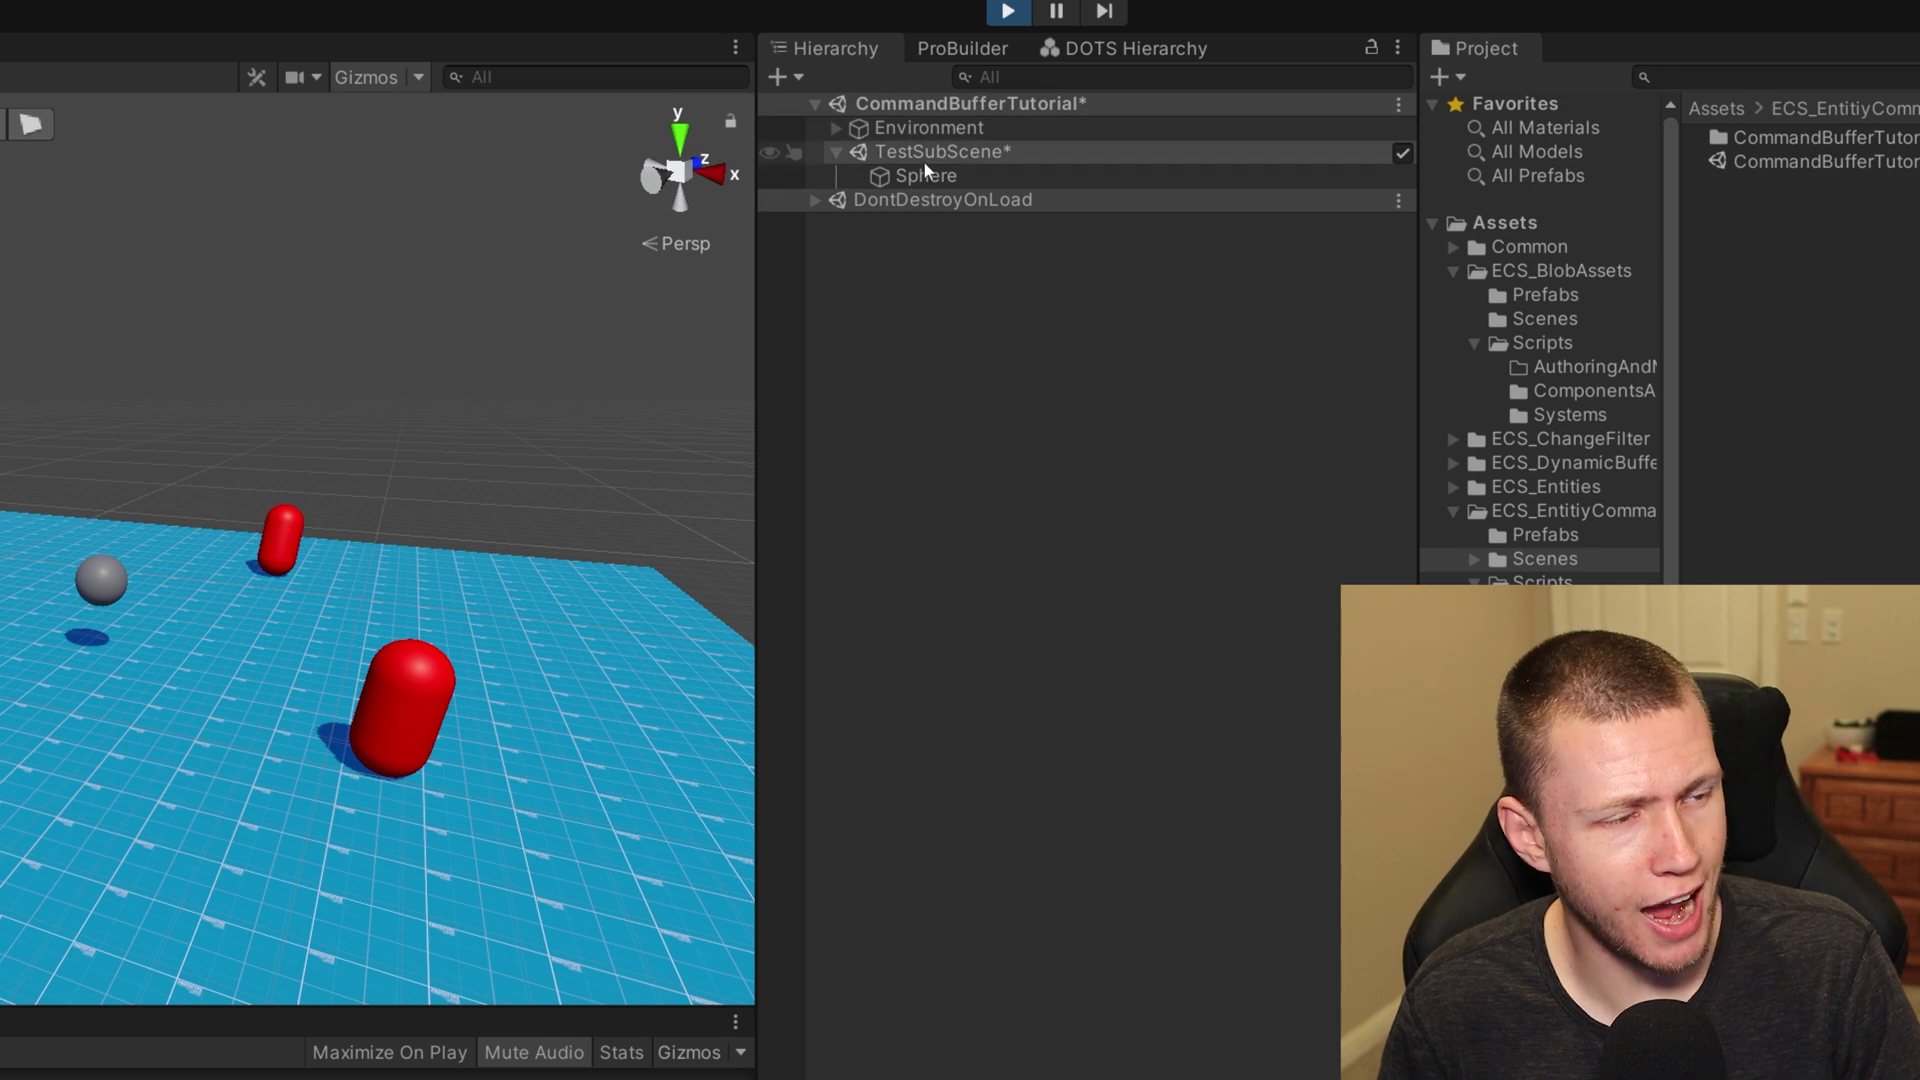
{"action": "left_click", "coordinate": [1122, 50]}
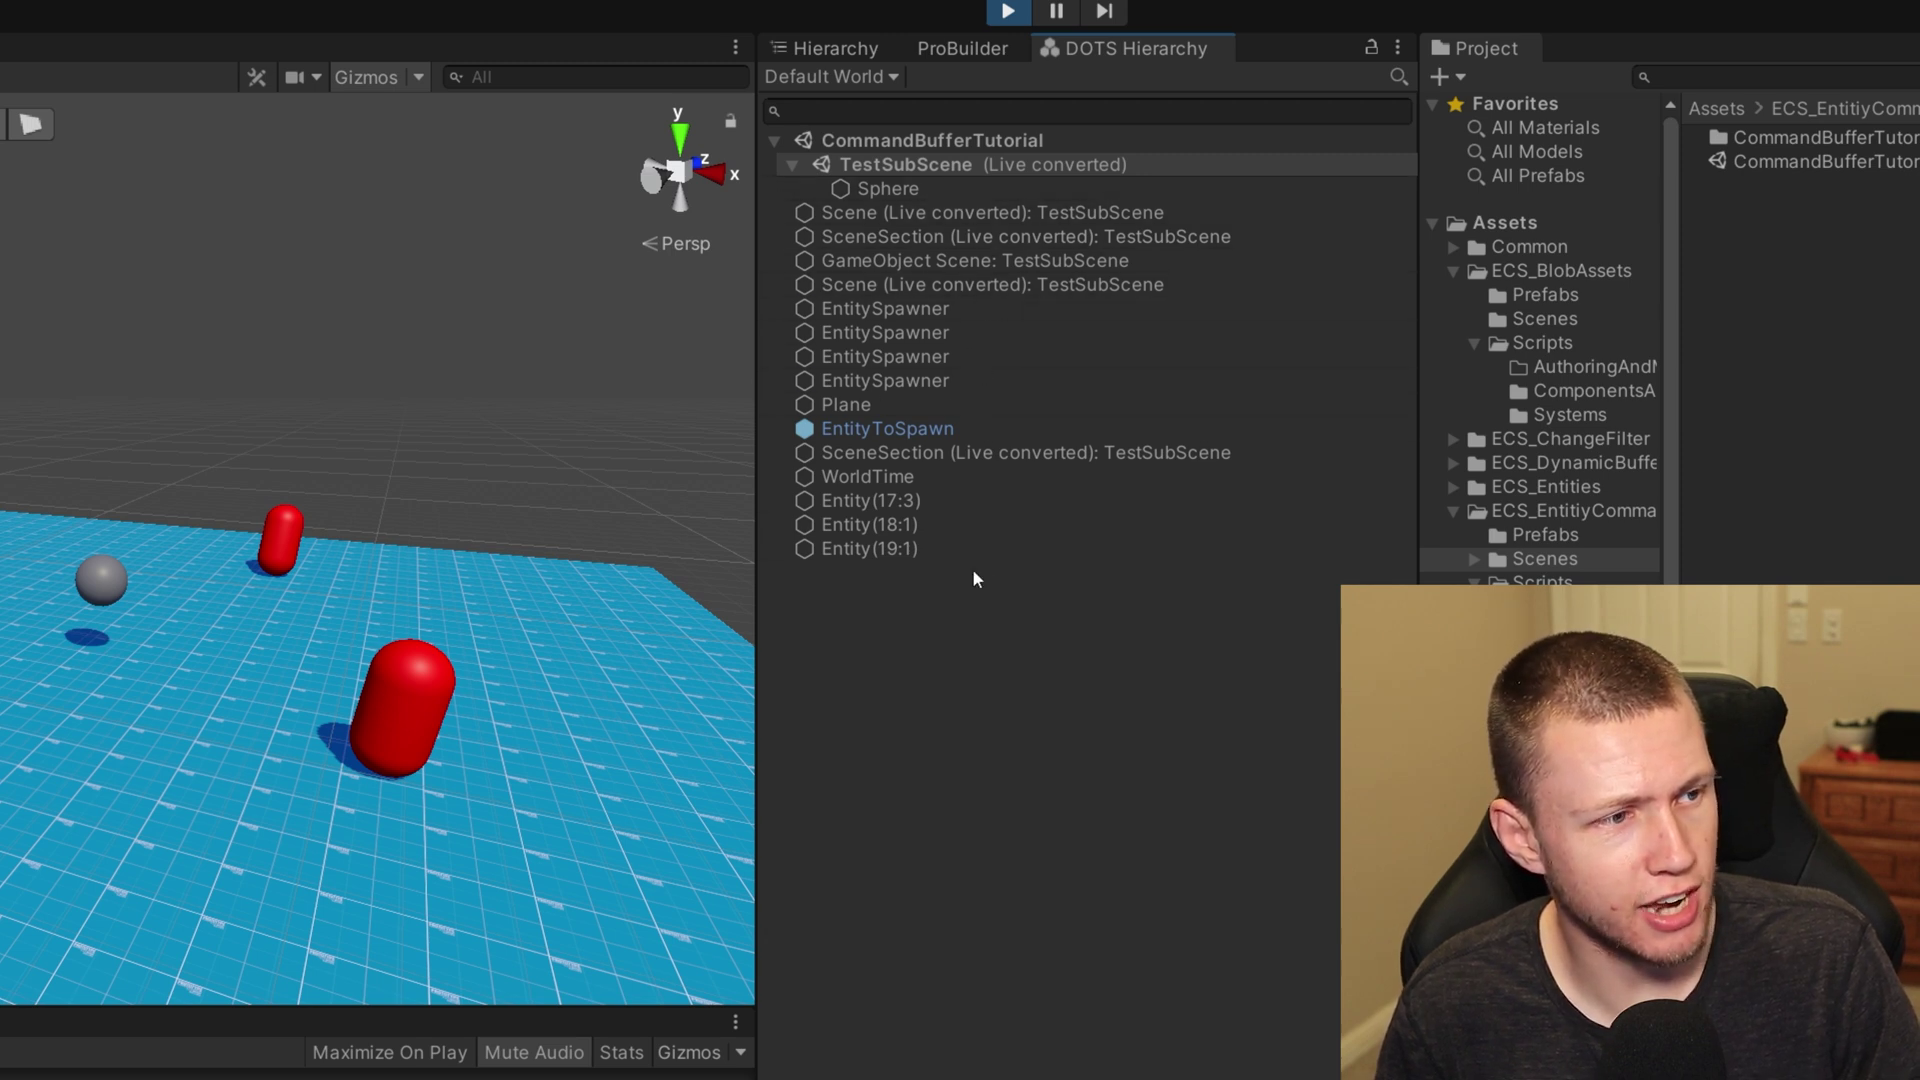
- Go through the four EntitySpawner entities in the DOTS Hierarchy and review the first one's component data
{"action": "left_click", "coordinate": [930, 309]}
{"action": "left_click", "coordinate": [933, 332]}
{"action": "left_click", "coordinate": [951, 357]}
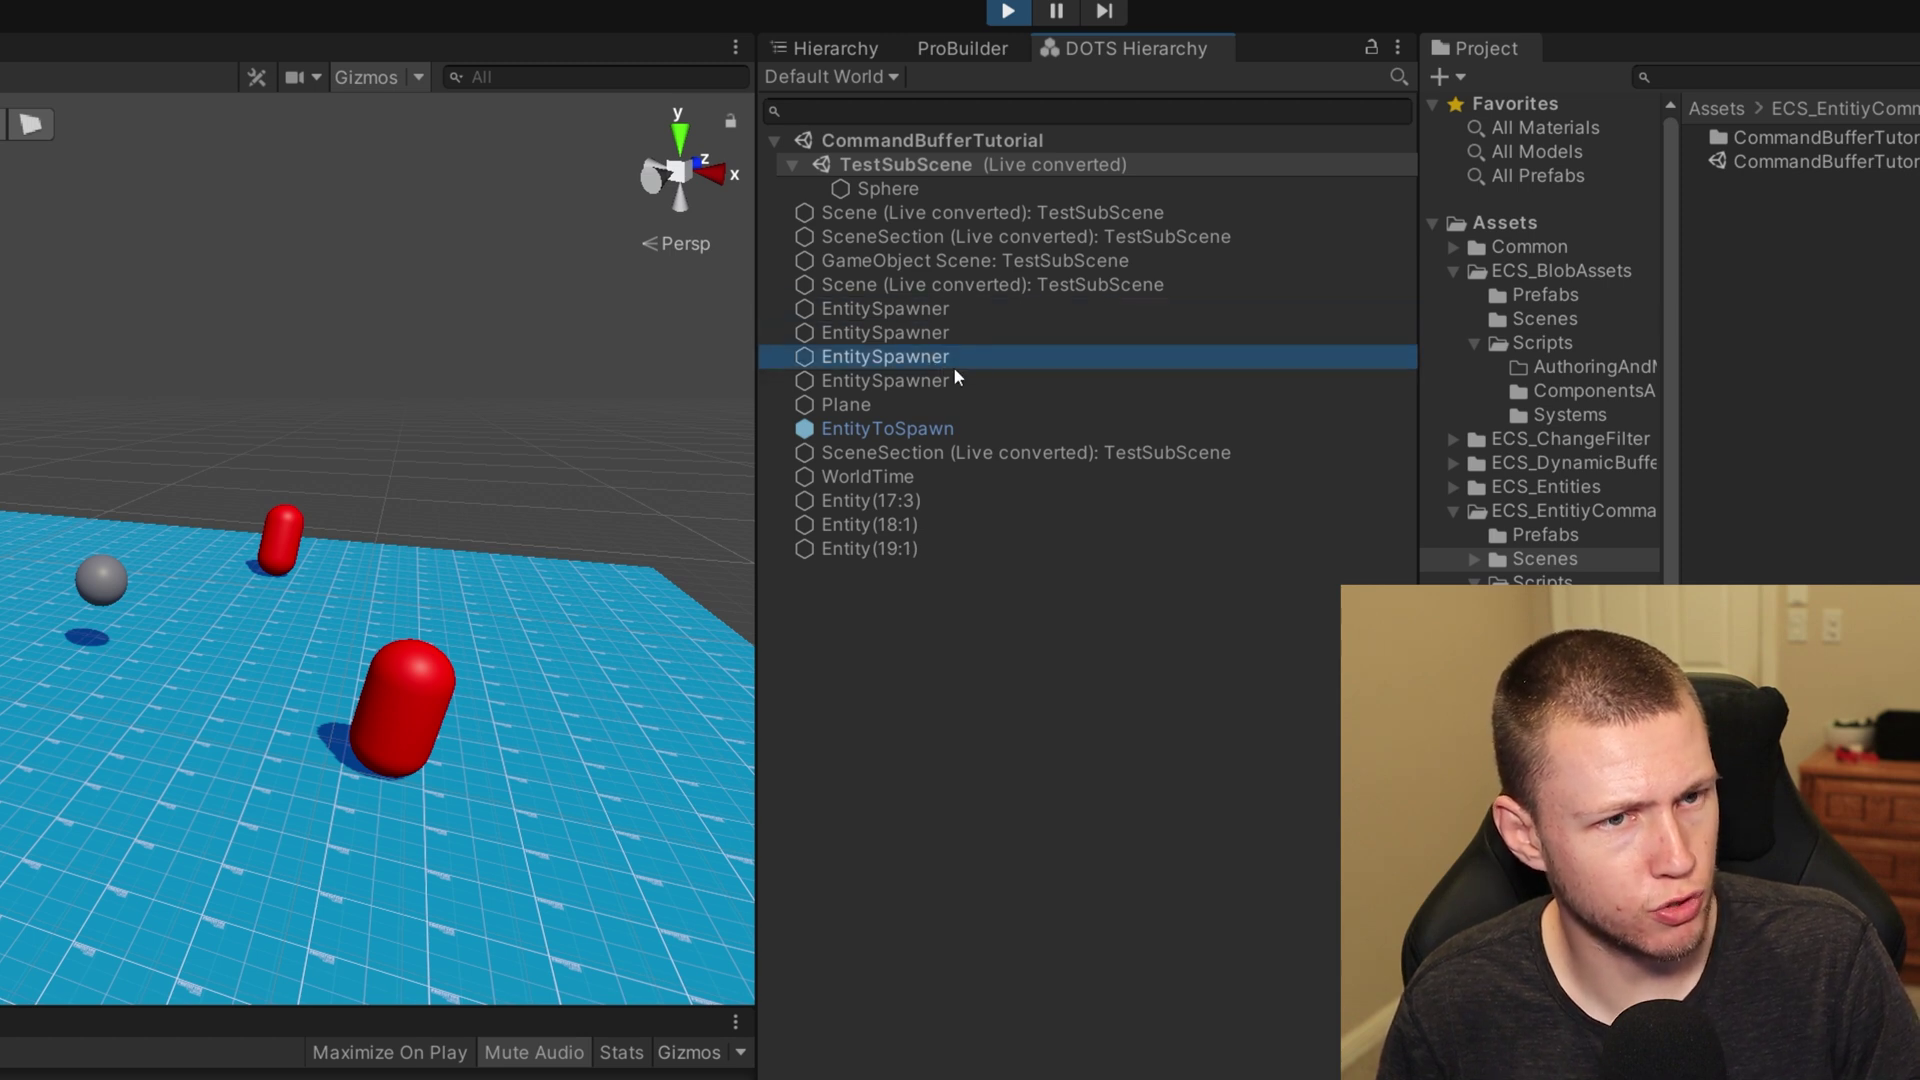
{"action": "left_click", "coordinate": [955, 381]}
{"action": "left_click", "coordinate": [929, 311]}
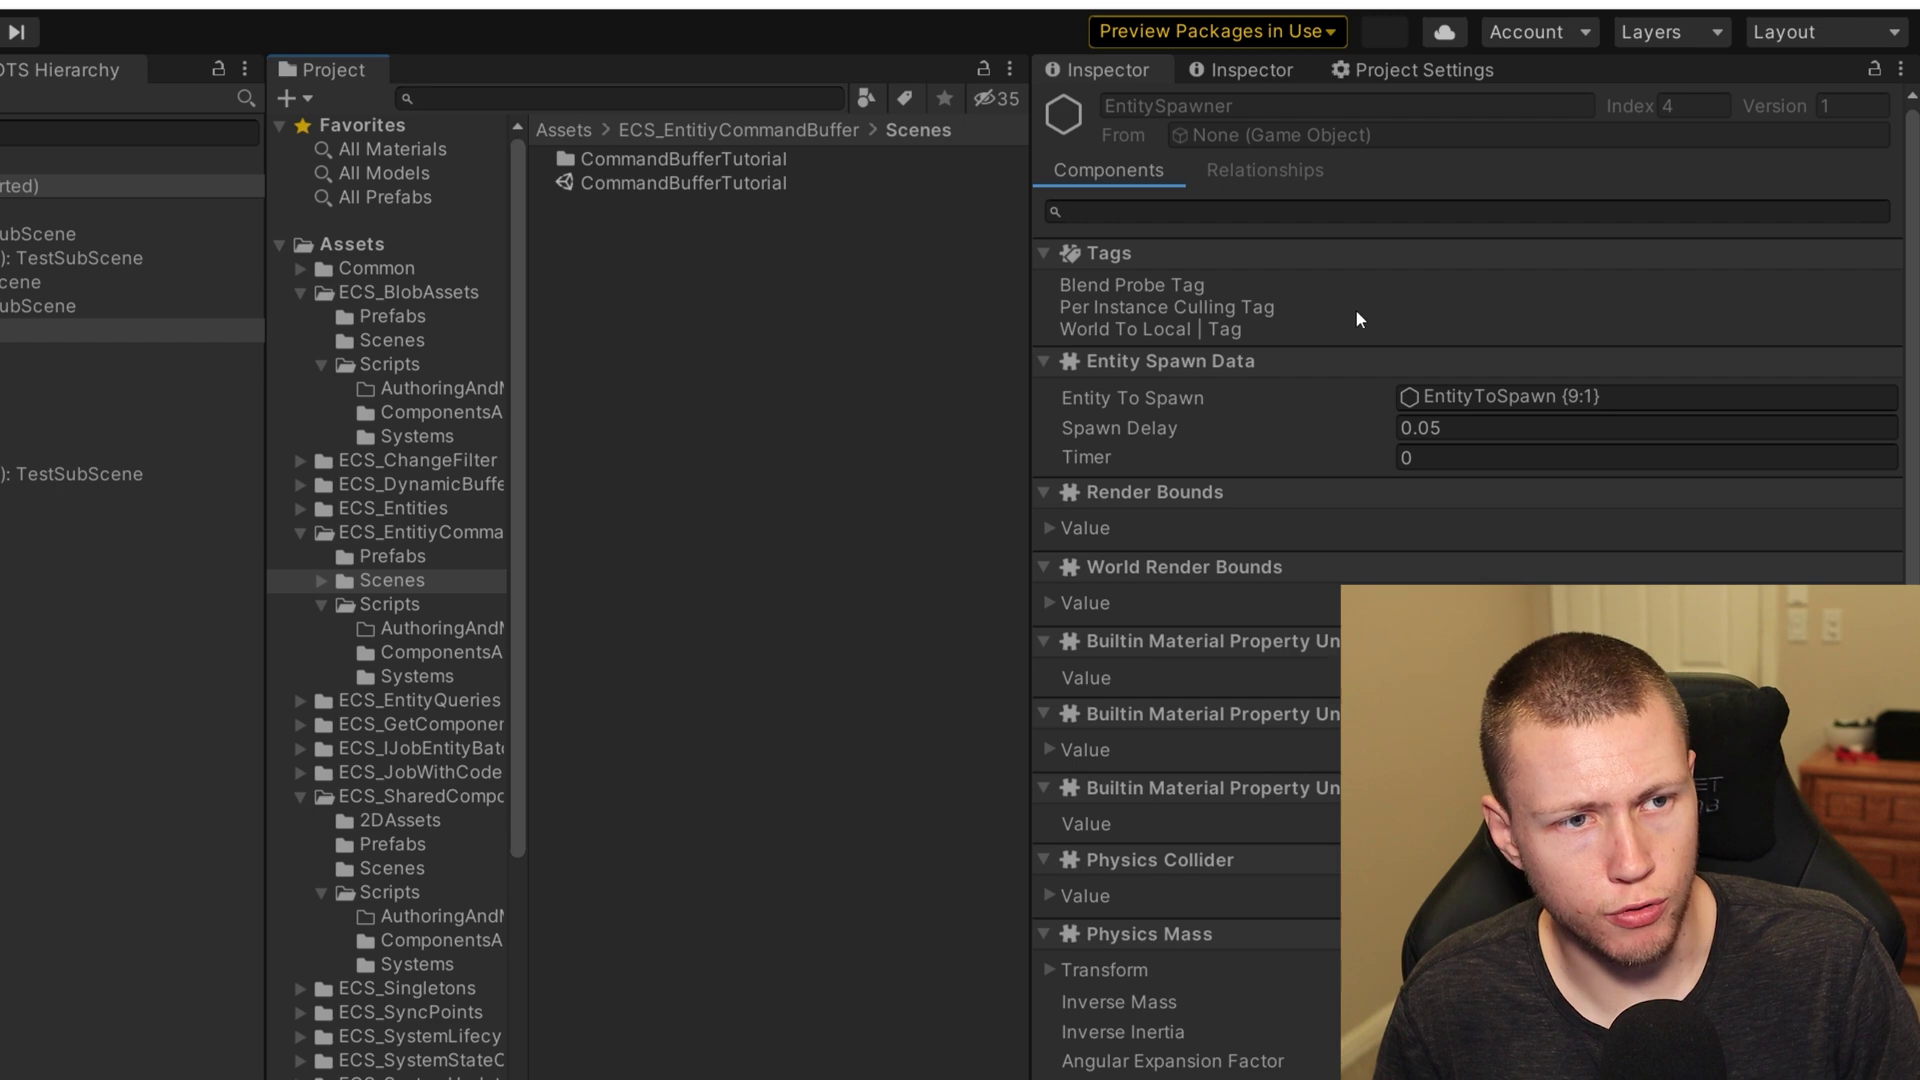
{"action": "scroll", "coordinate": [1389, 392], "scroll_direction": "down", "scroll_amount": 8}
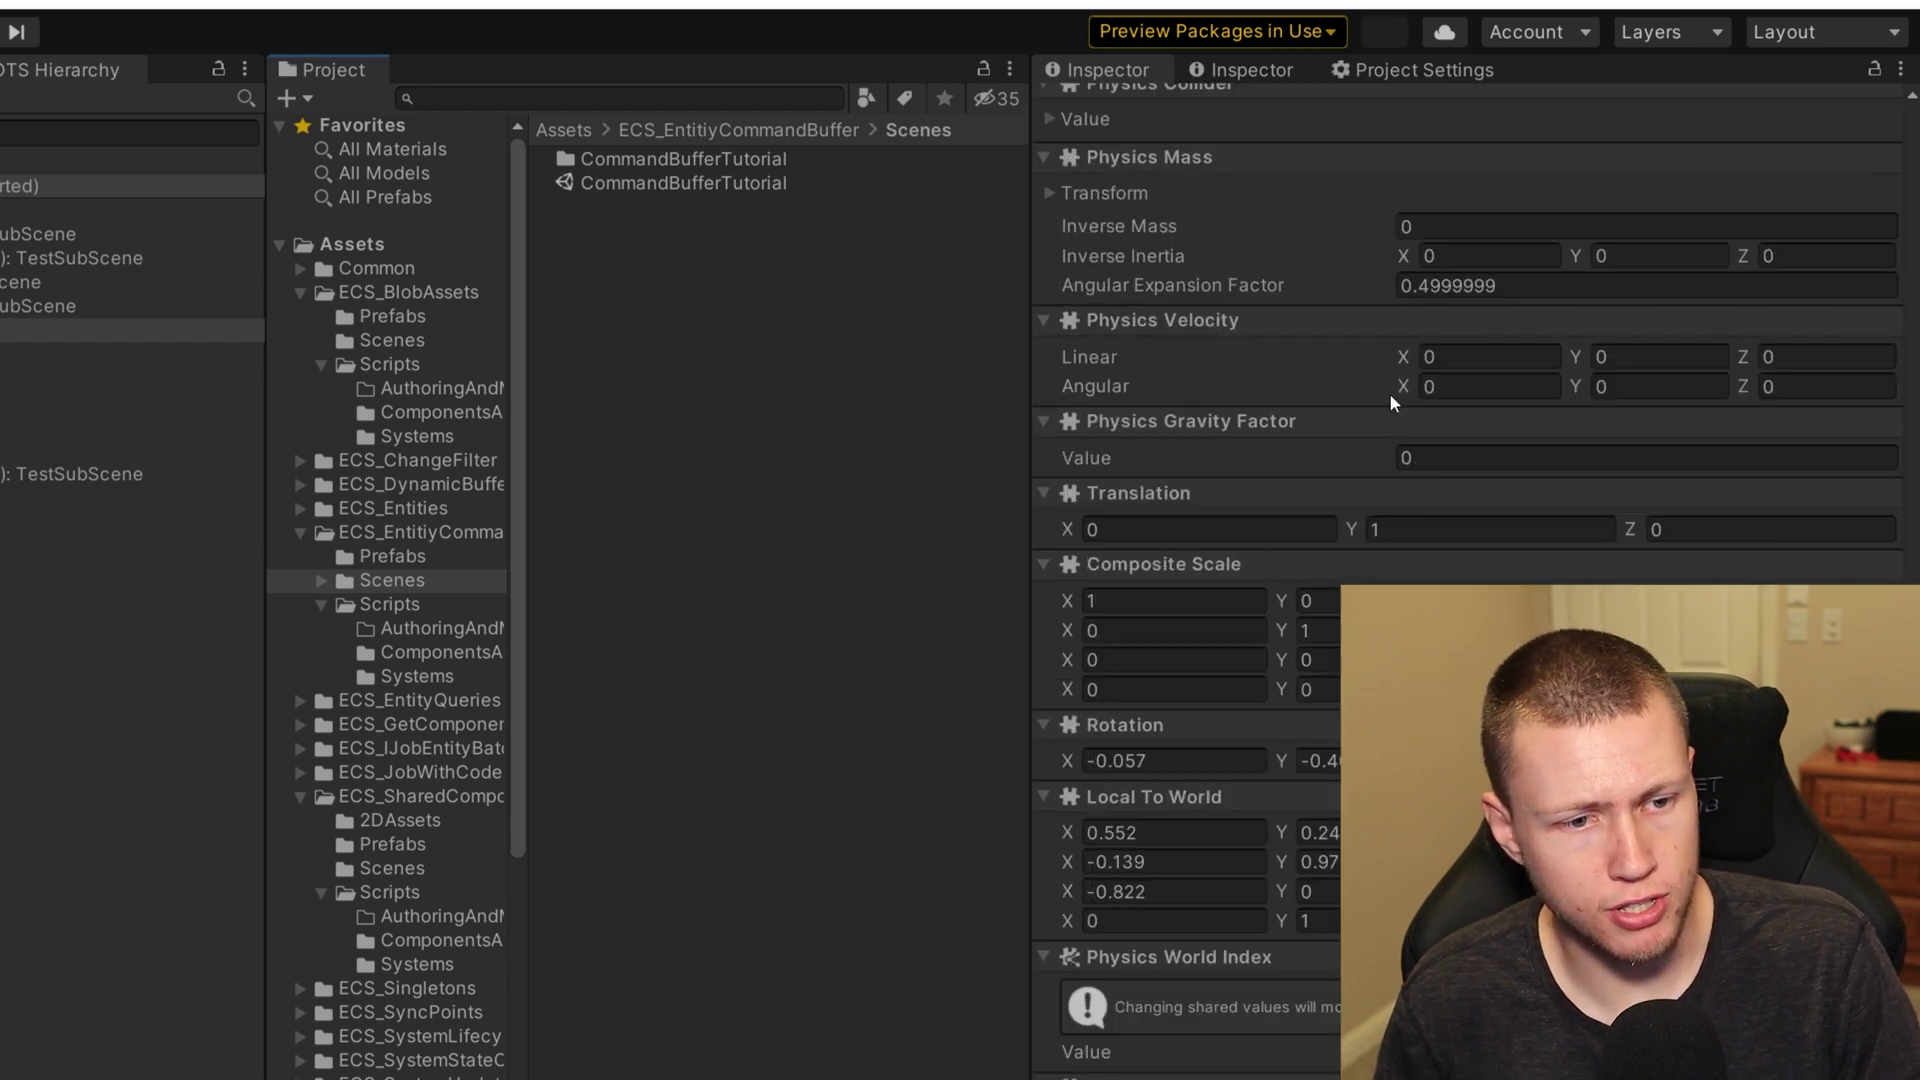
{"action": "scroll", "coordinate": [1389, 393], "scroll_direction": "up", "scroll_amount": 8}
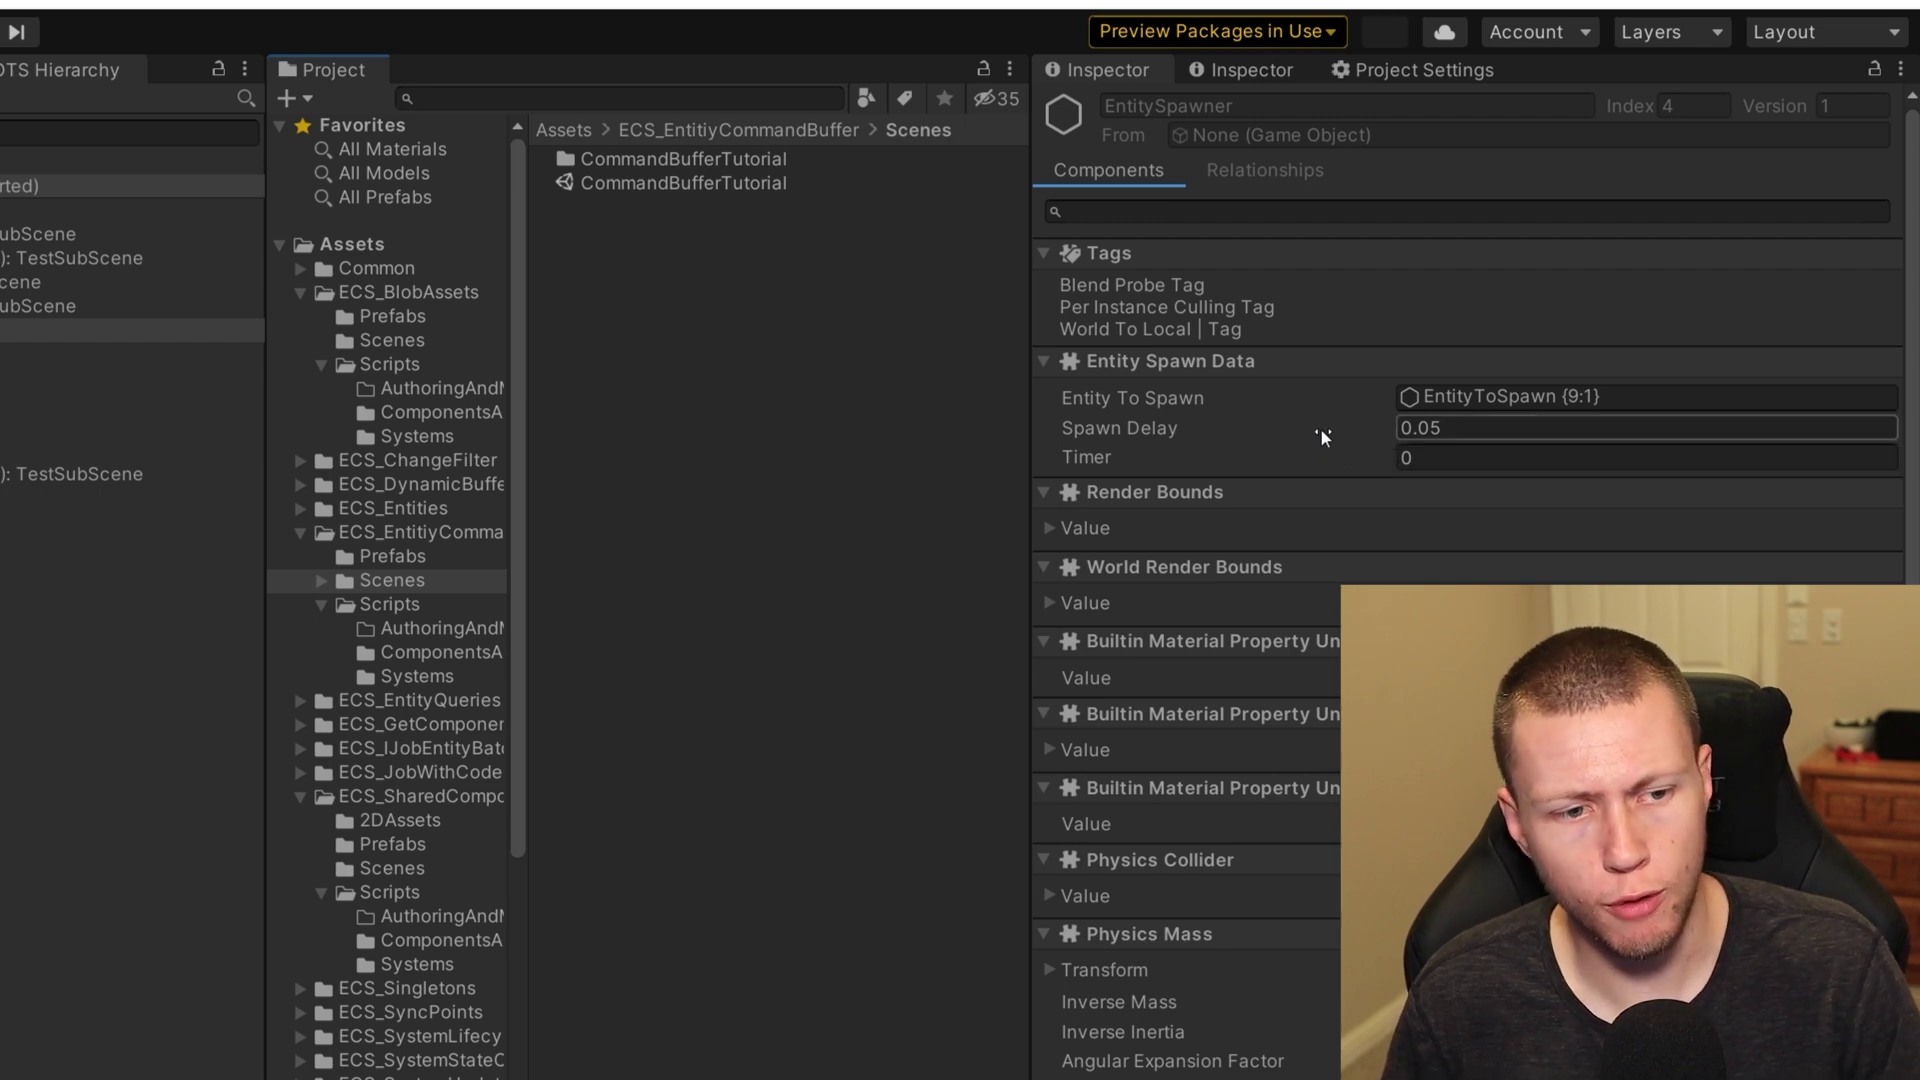
- Change the first EntitySpawner's Translation during play to X 0.18, Y 5.75 and Z -0.43
{"action": "scroll", "coordinate": [1294, 434], "scroll_direction": "down", "scroll_amount": 10}
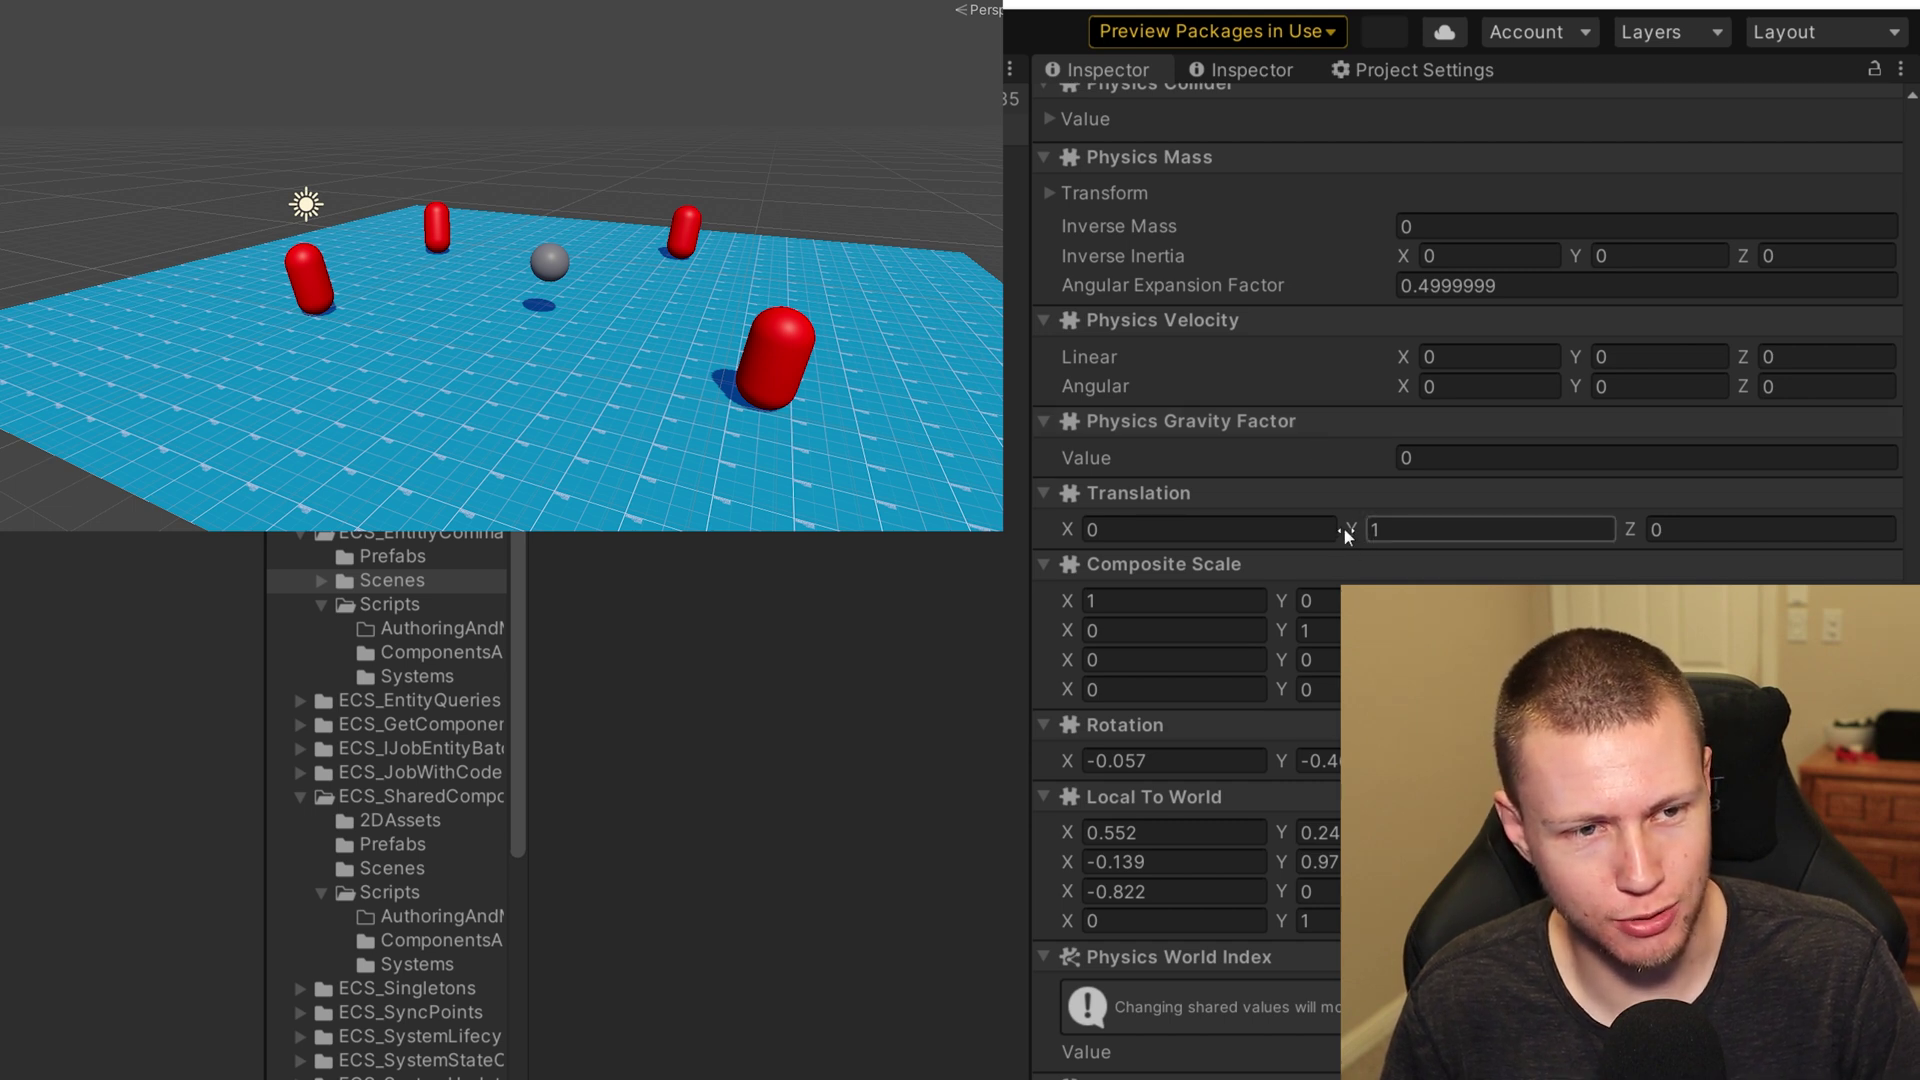
{"action": "left_click_drag", "start_coordinate": [1344, 530], "coordinate": [1545, 565]}
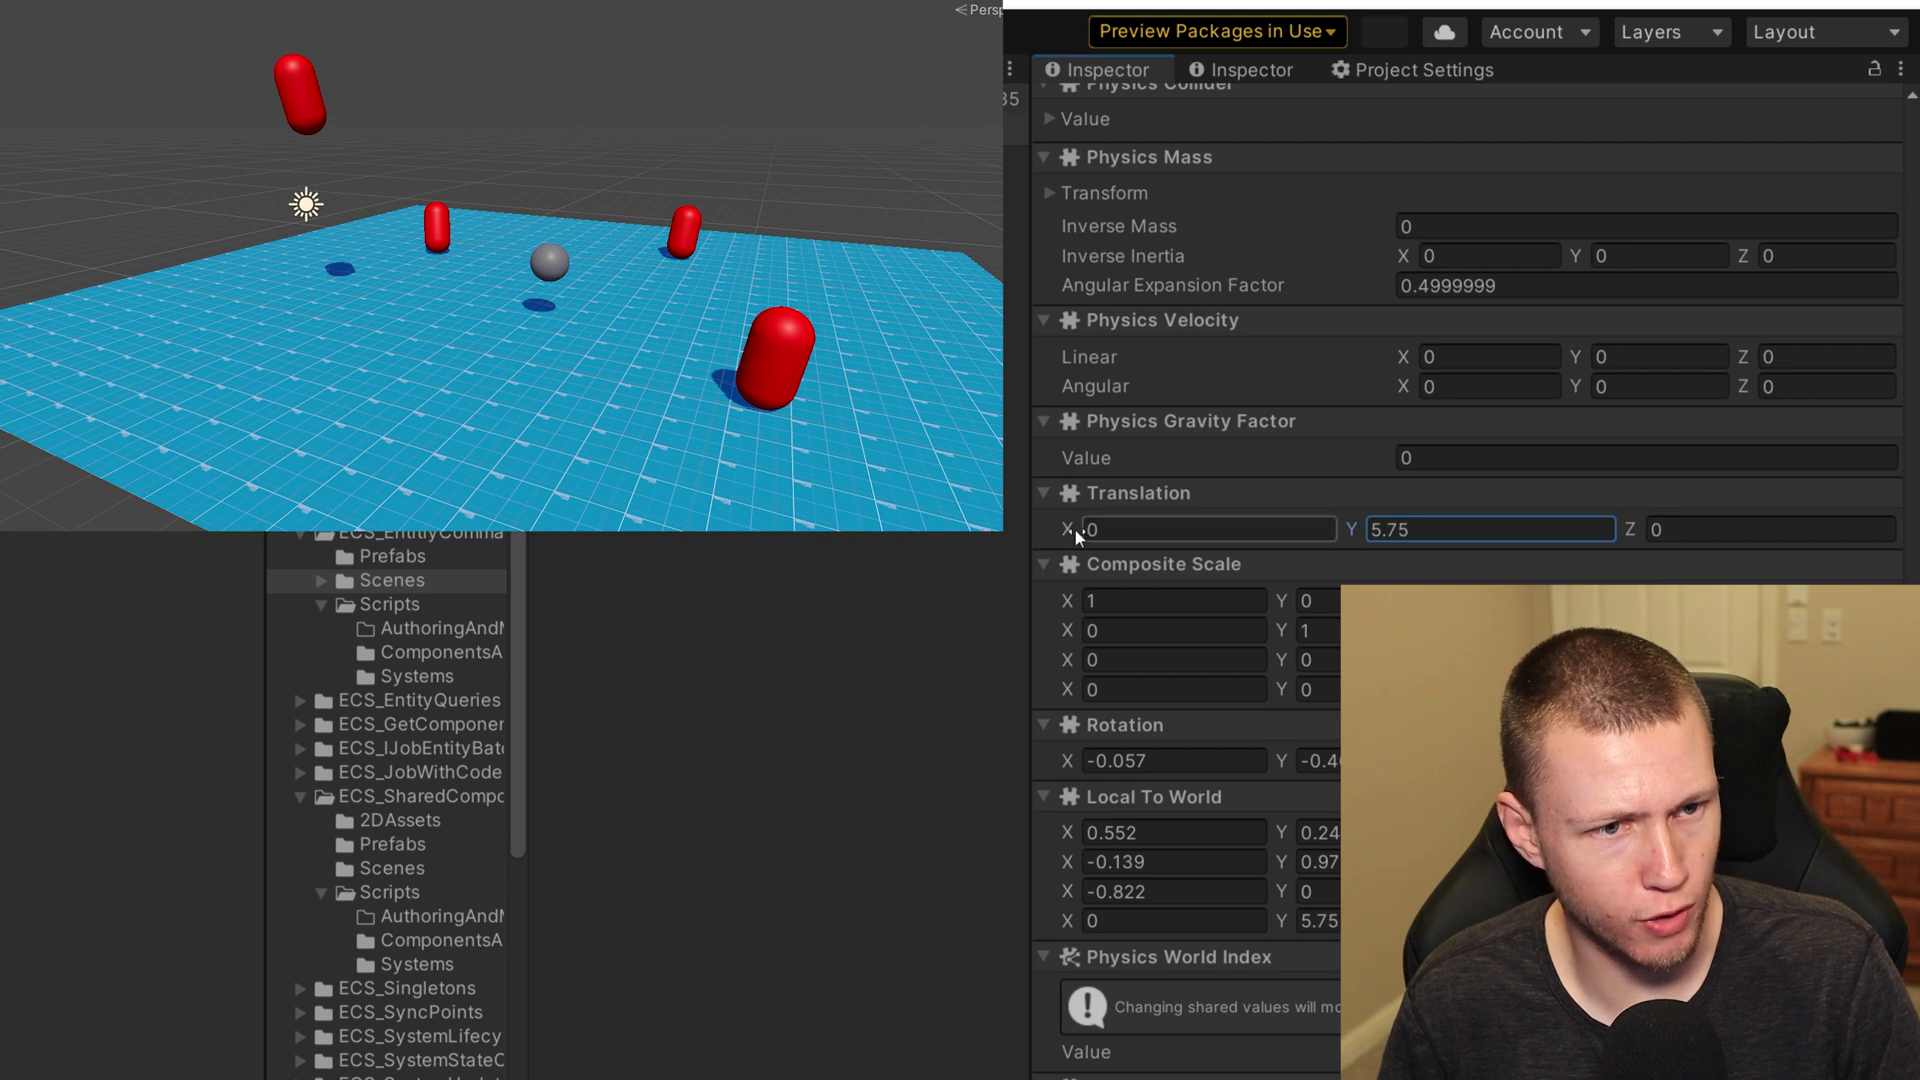
{"action": "left_click_drag", "start_coordinate": [1074, 528], "coordinate": [1200, 524]}
{"action": "key", "text": "Tab"}
{"action": "key", "text": "Tab"}
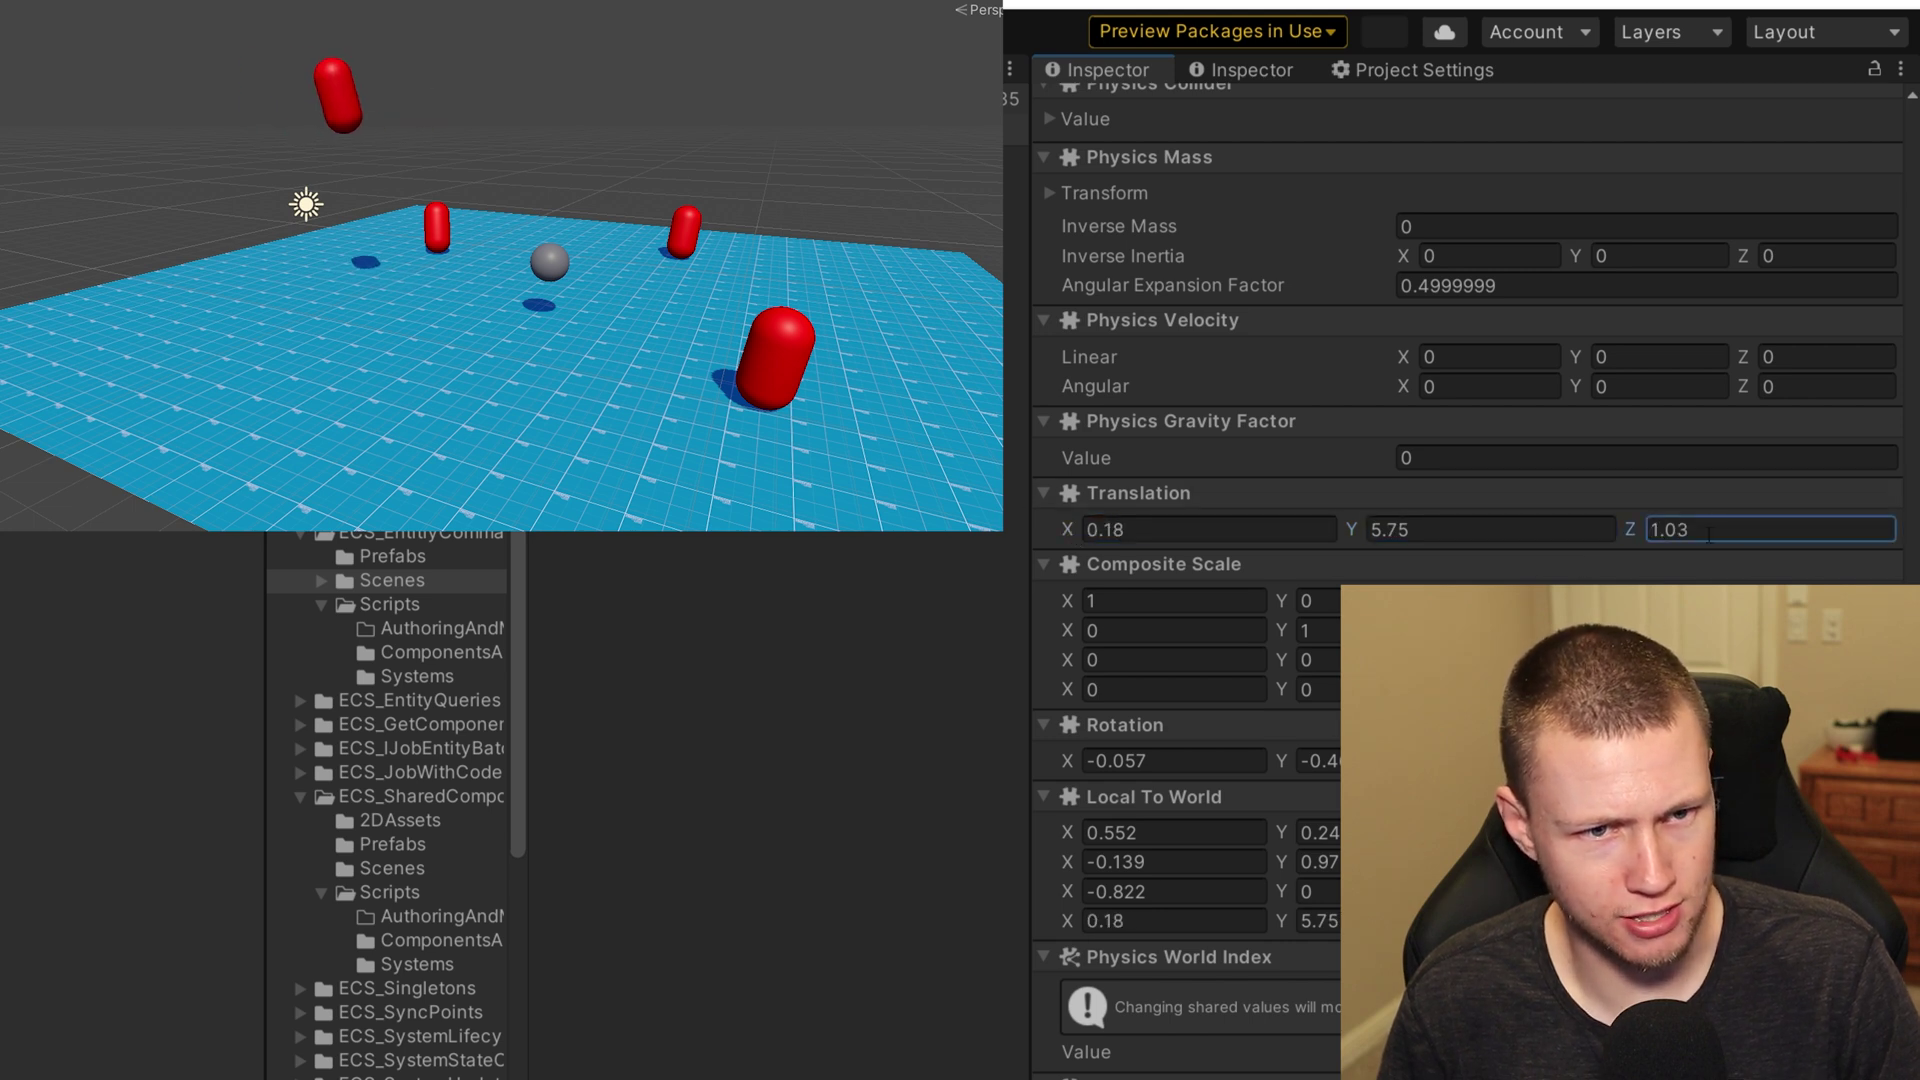
{"action": "type", "text": "-0.43"}
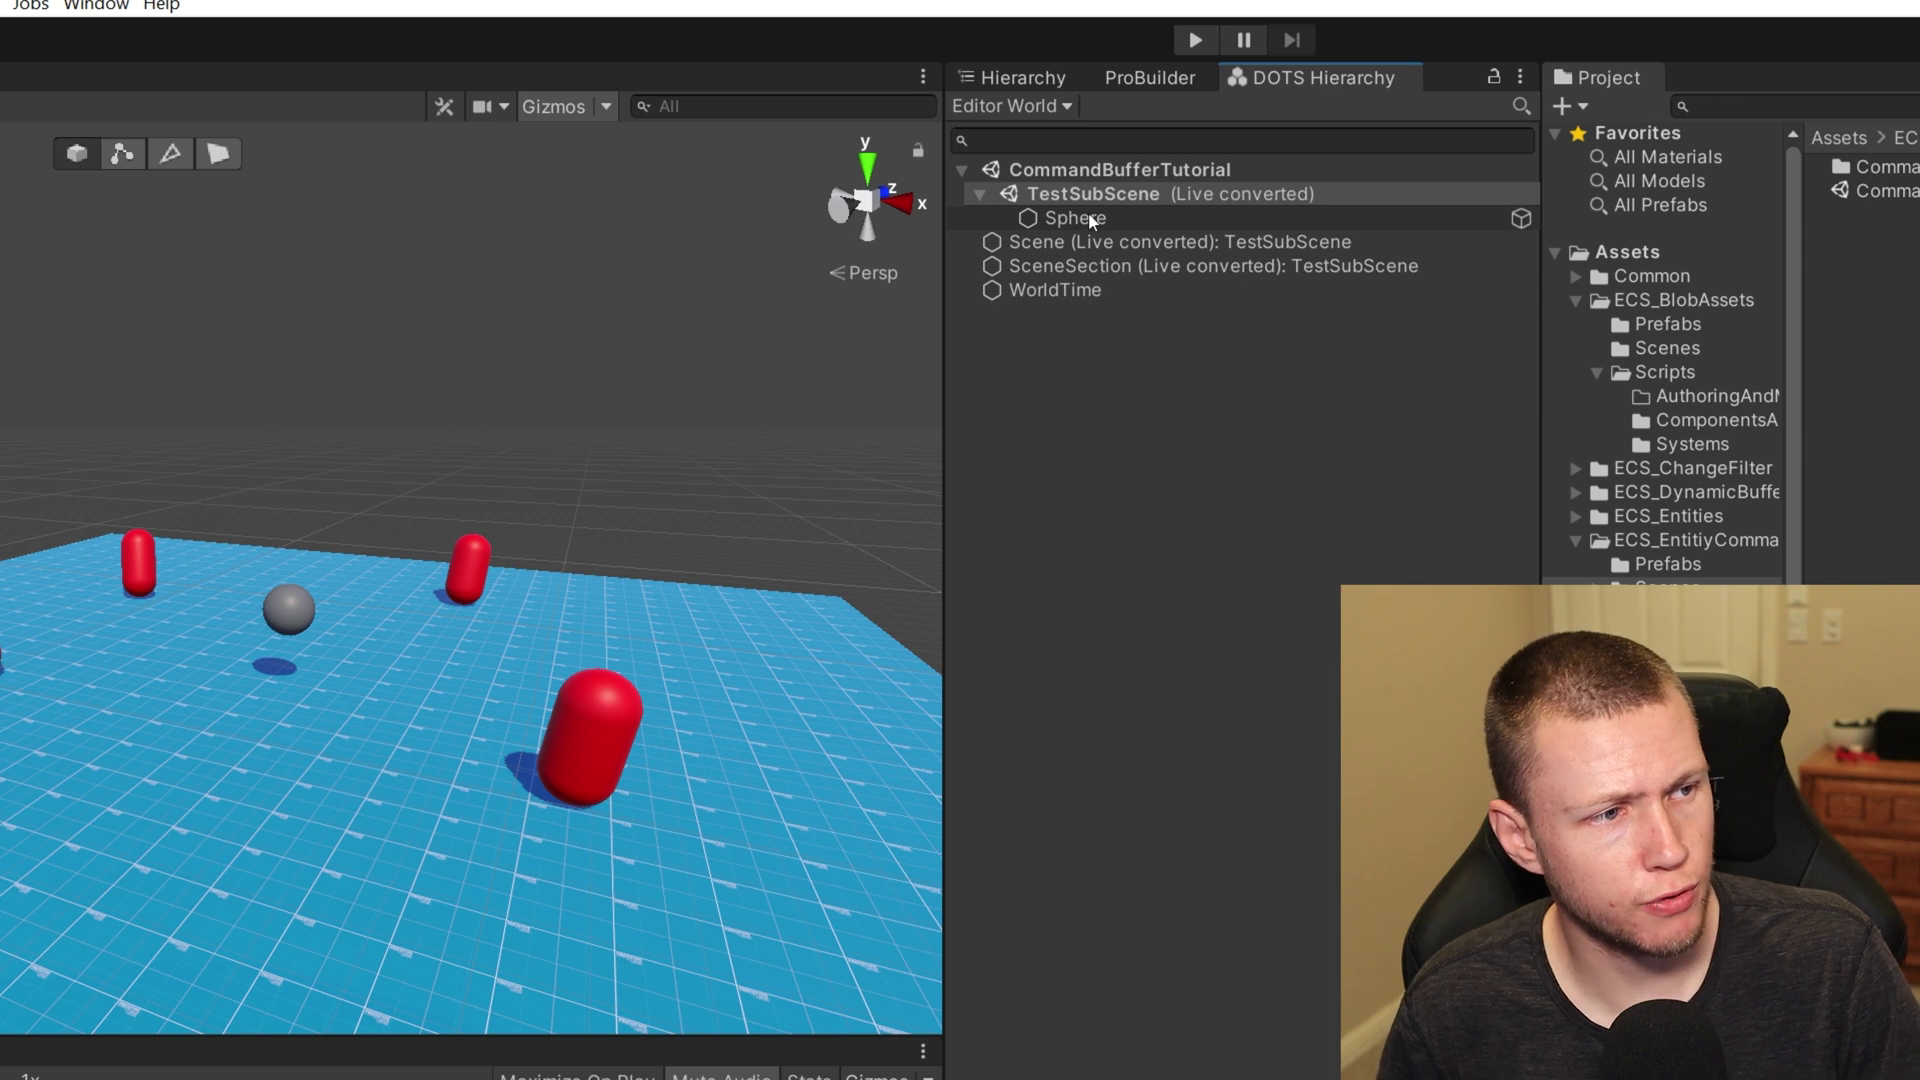
- Inspect the Sphere entity's components in edit mode, and again after entering play mode
{"action": "left_click", "coordinate": [1138, 217]}
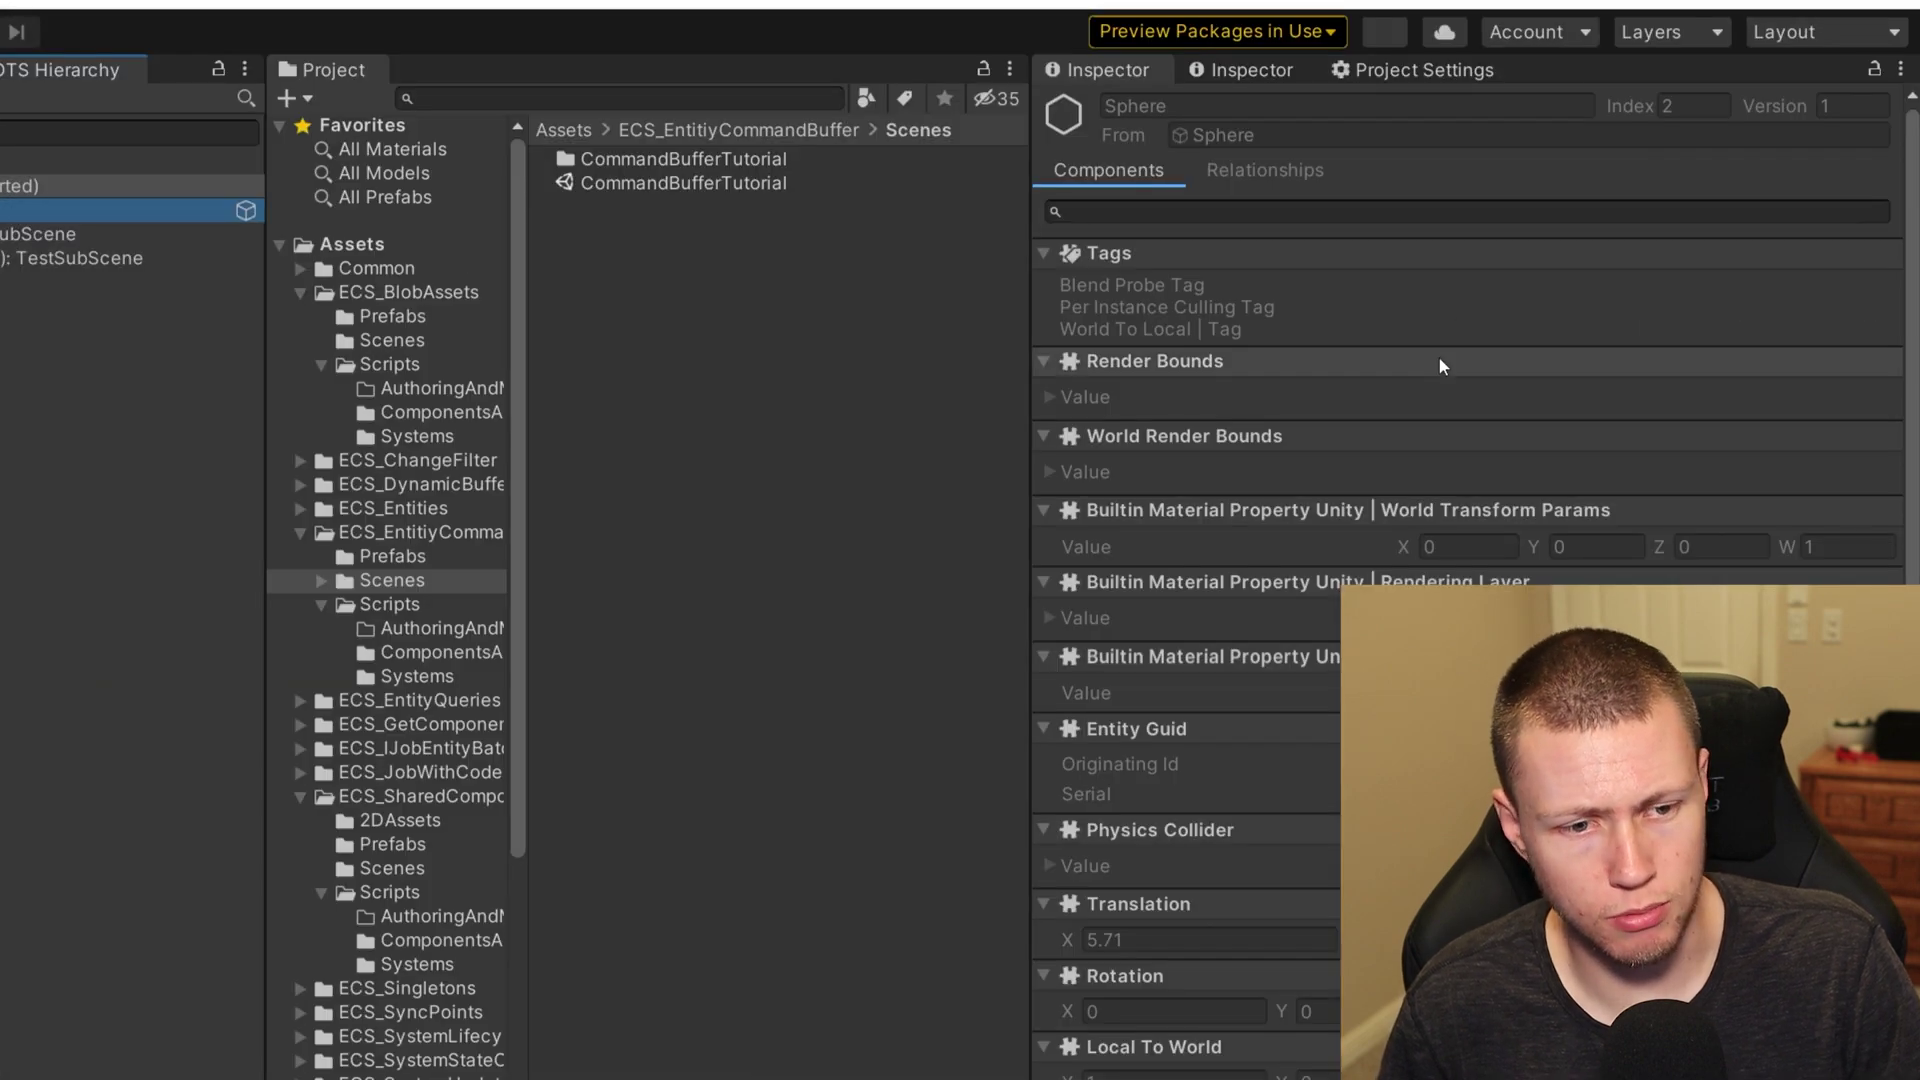
{"action": "scroll", "coordinate": [1450, 380], "scroll_direction": "down", "scroll_amount": 5}
{"action": "scroll", "coordinate": [1467, 400], "scroll_direction": "up", "scroll_amount": 5}
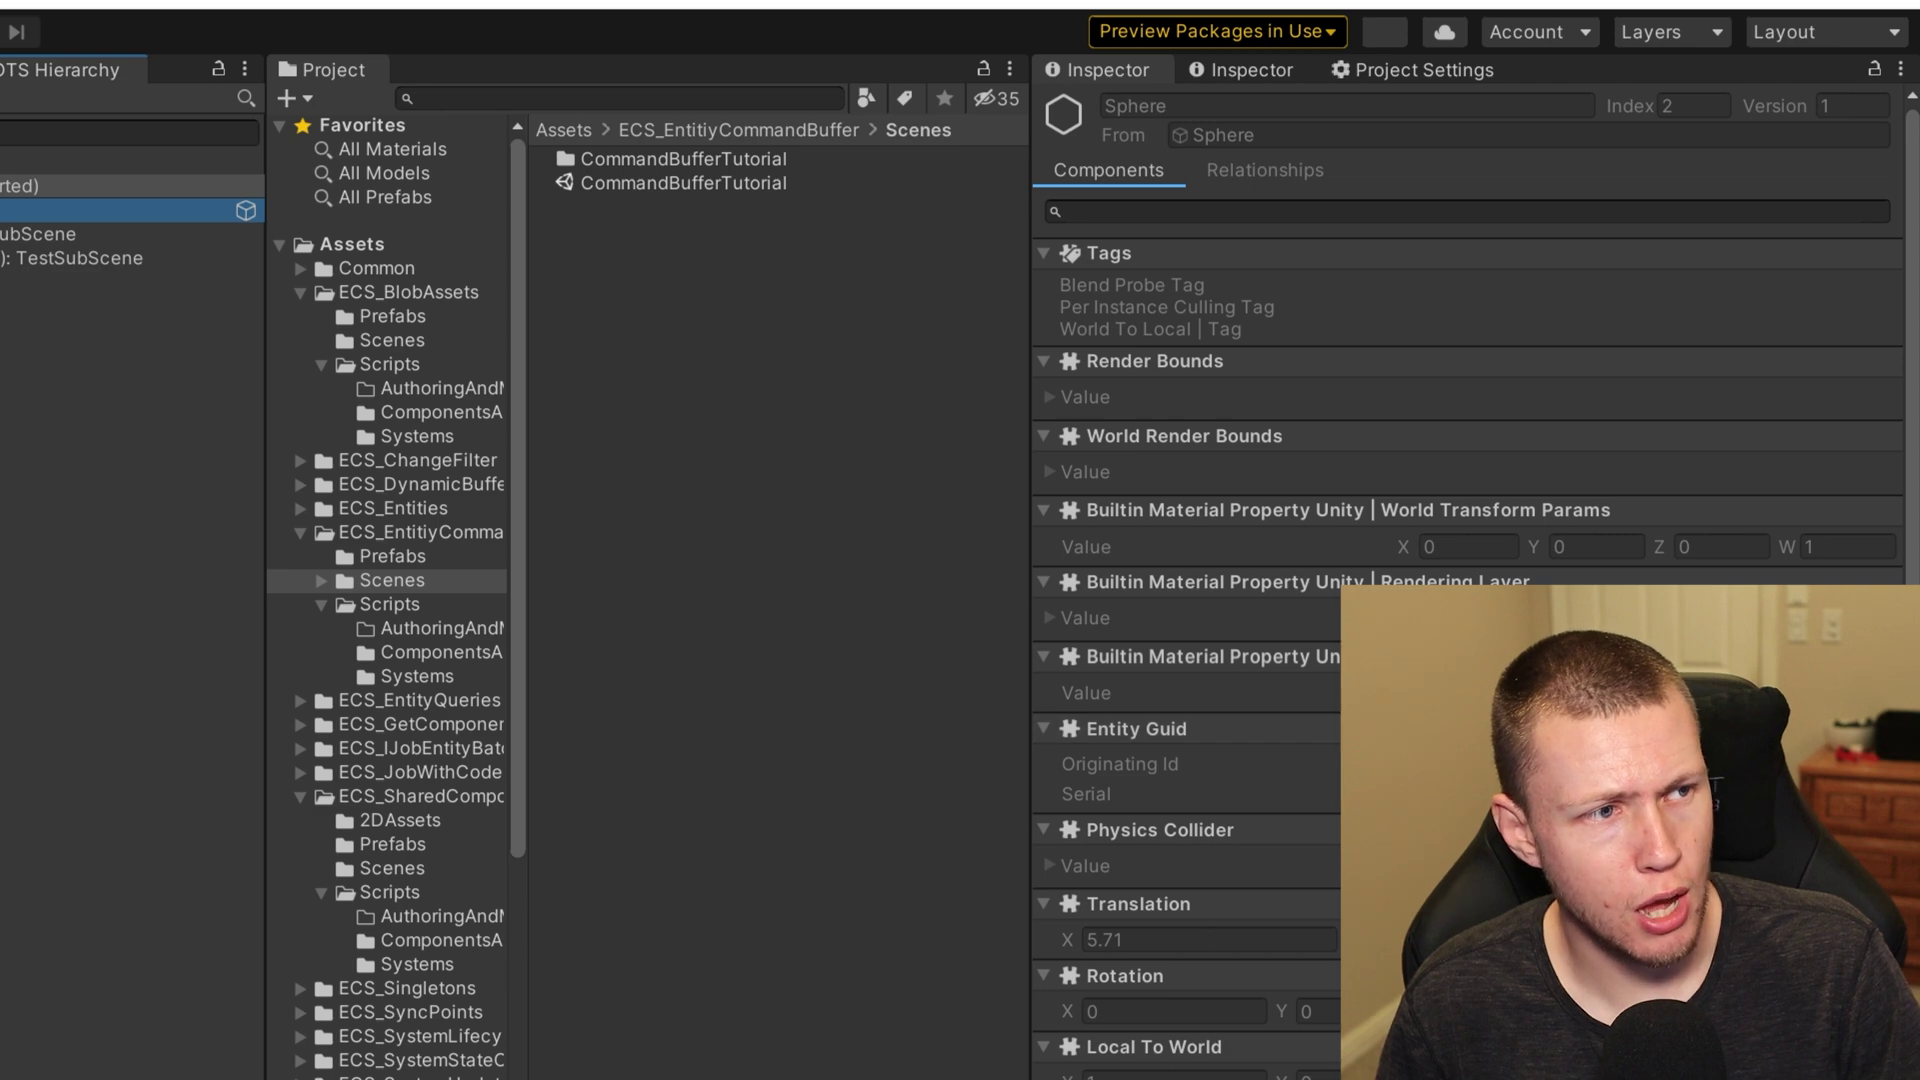
{"action": "key", "text": "ctrl+p"}
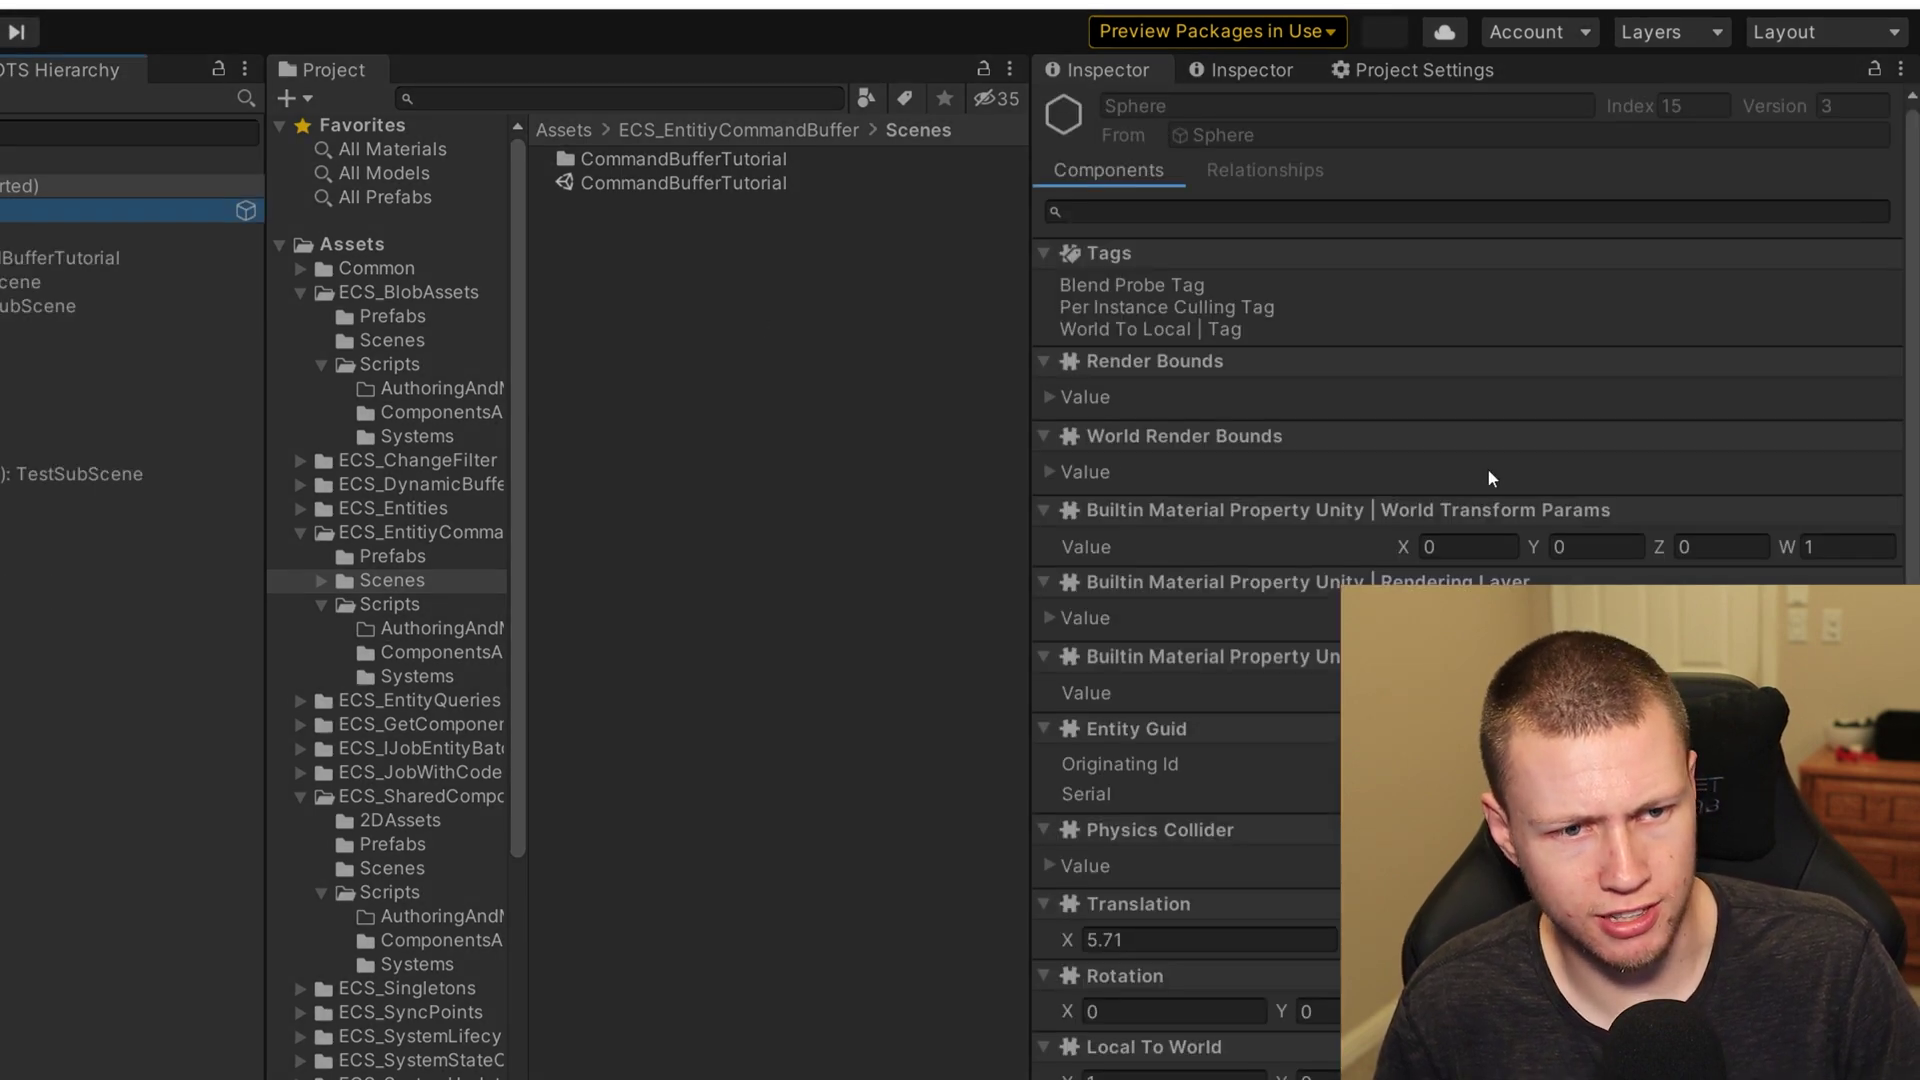
{"action": "scroll", "coordinate": [1485, 468], "scroll_direction": "down", "scroll_amount": 10}
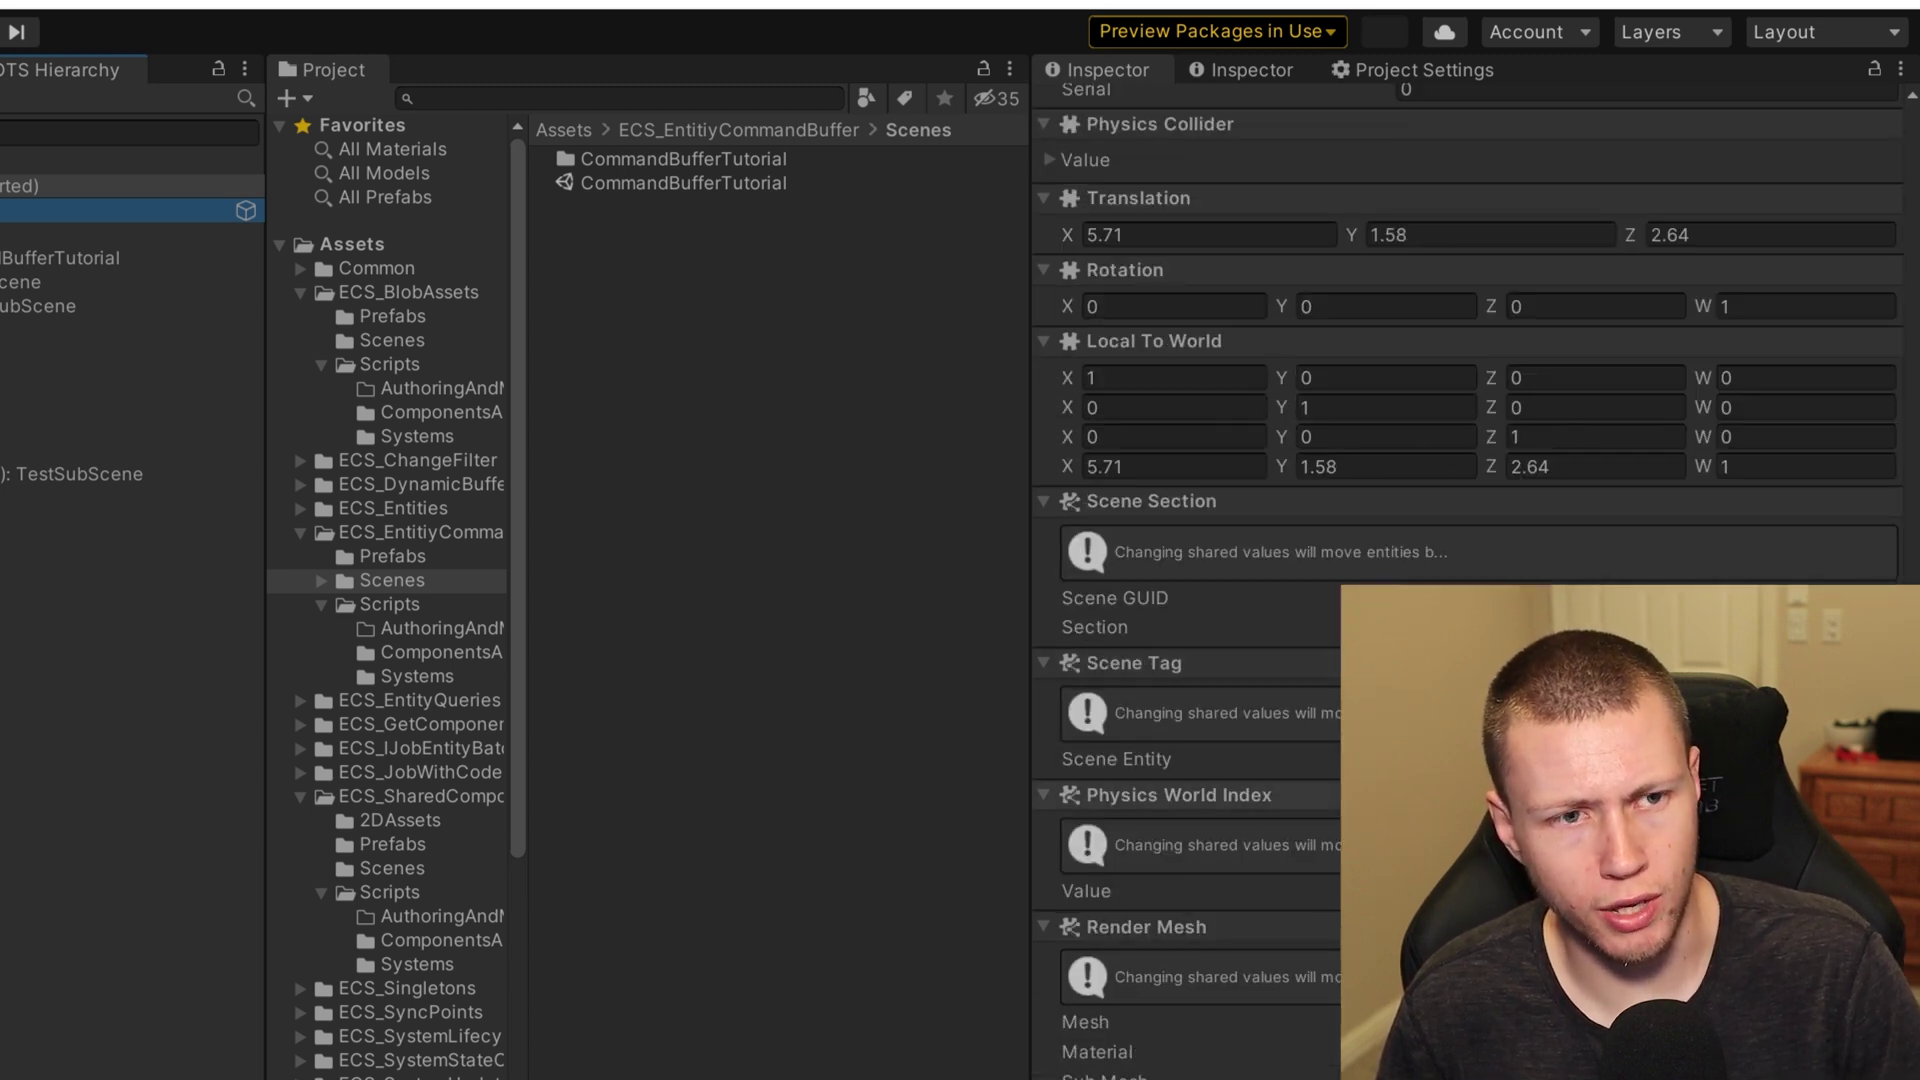
{"action": "scroll", "coordinate": [1466, 560], "scroll_direction": "up", "scroll_amount": 5}
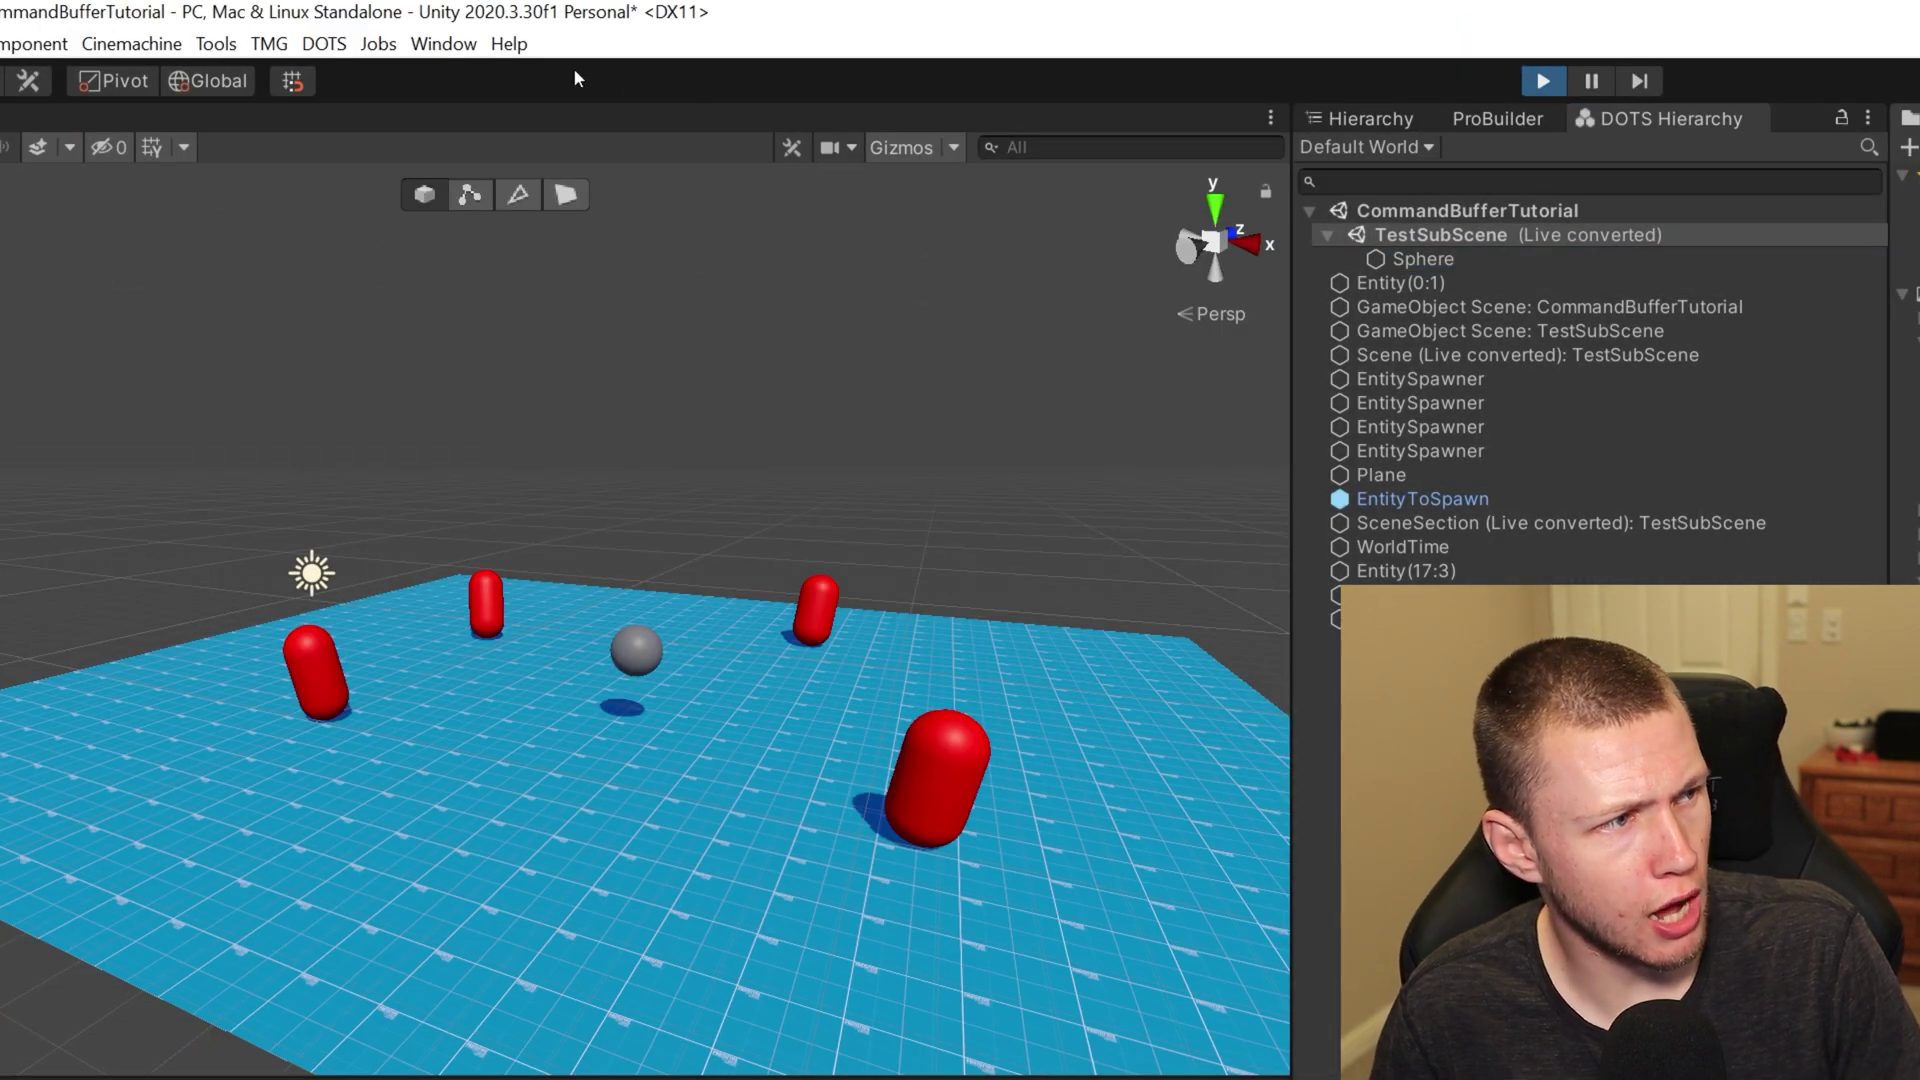
- Exit play mode and review the DOTS conversion settings, including Live Conversion and the scene view state options
{"action": "key", "text": "ctrl+p"}
{"action": "left_click", "coordinate": [323, 44]}
{"action": "mouse_move", "coordinate": [375, 45]}
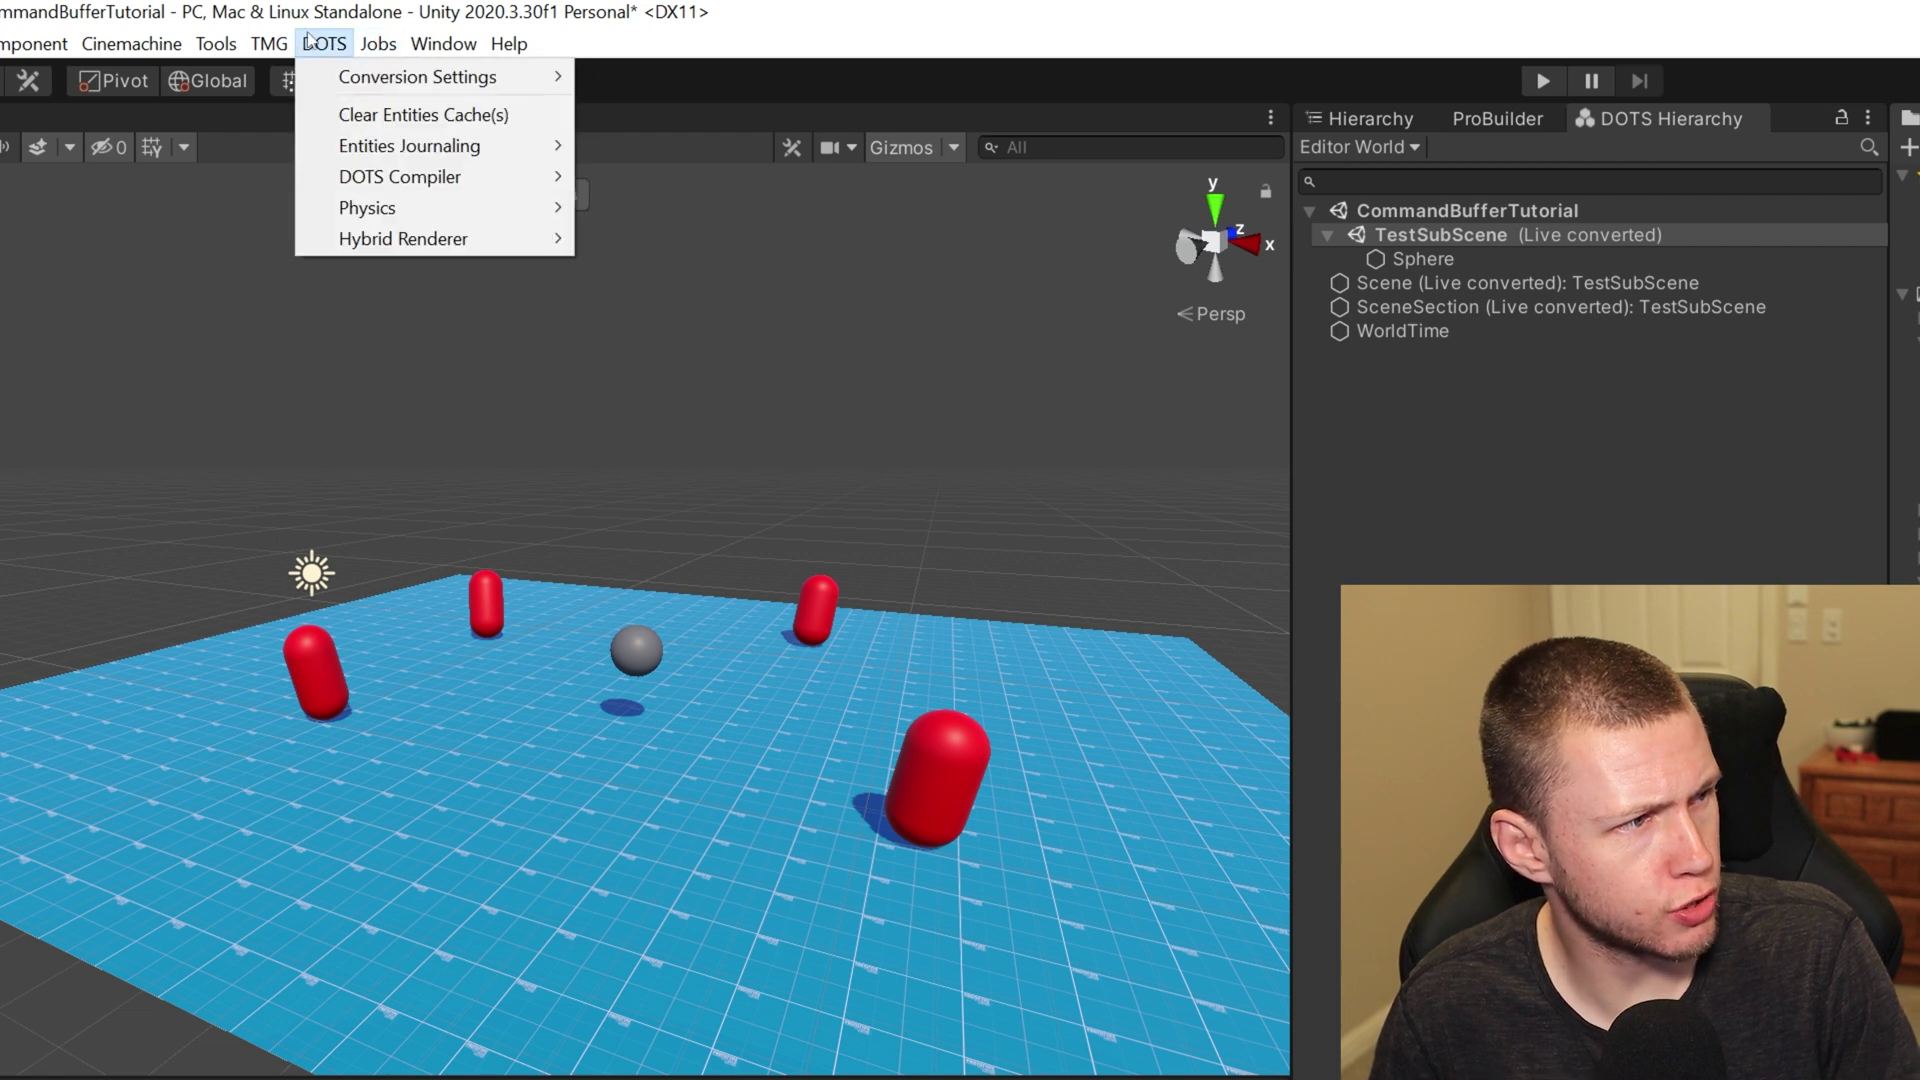
{"action": "mouse_move", "coordinate": [386, 78]}
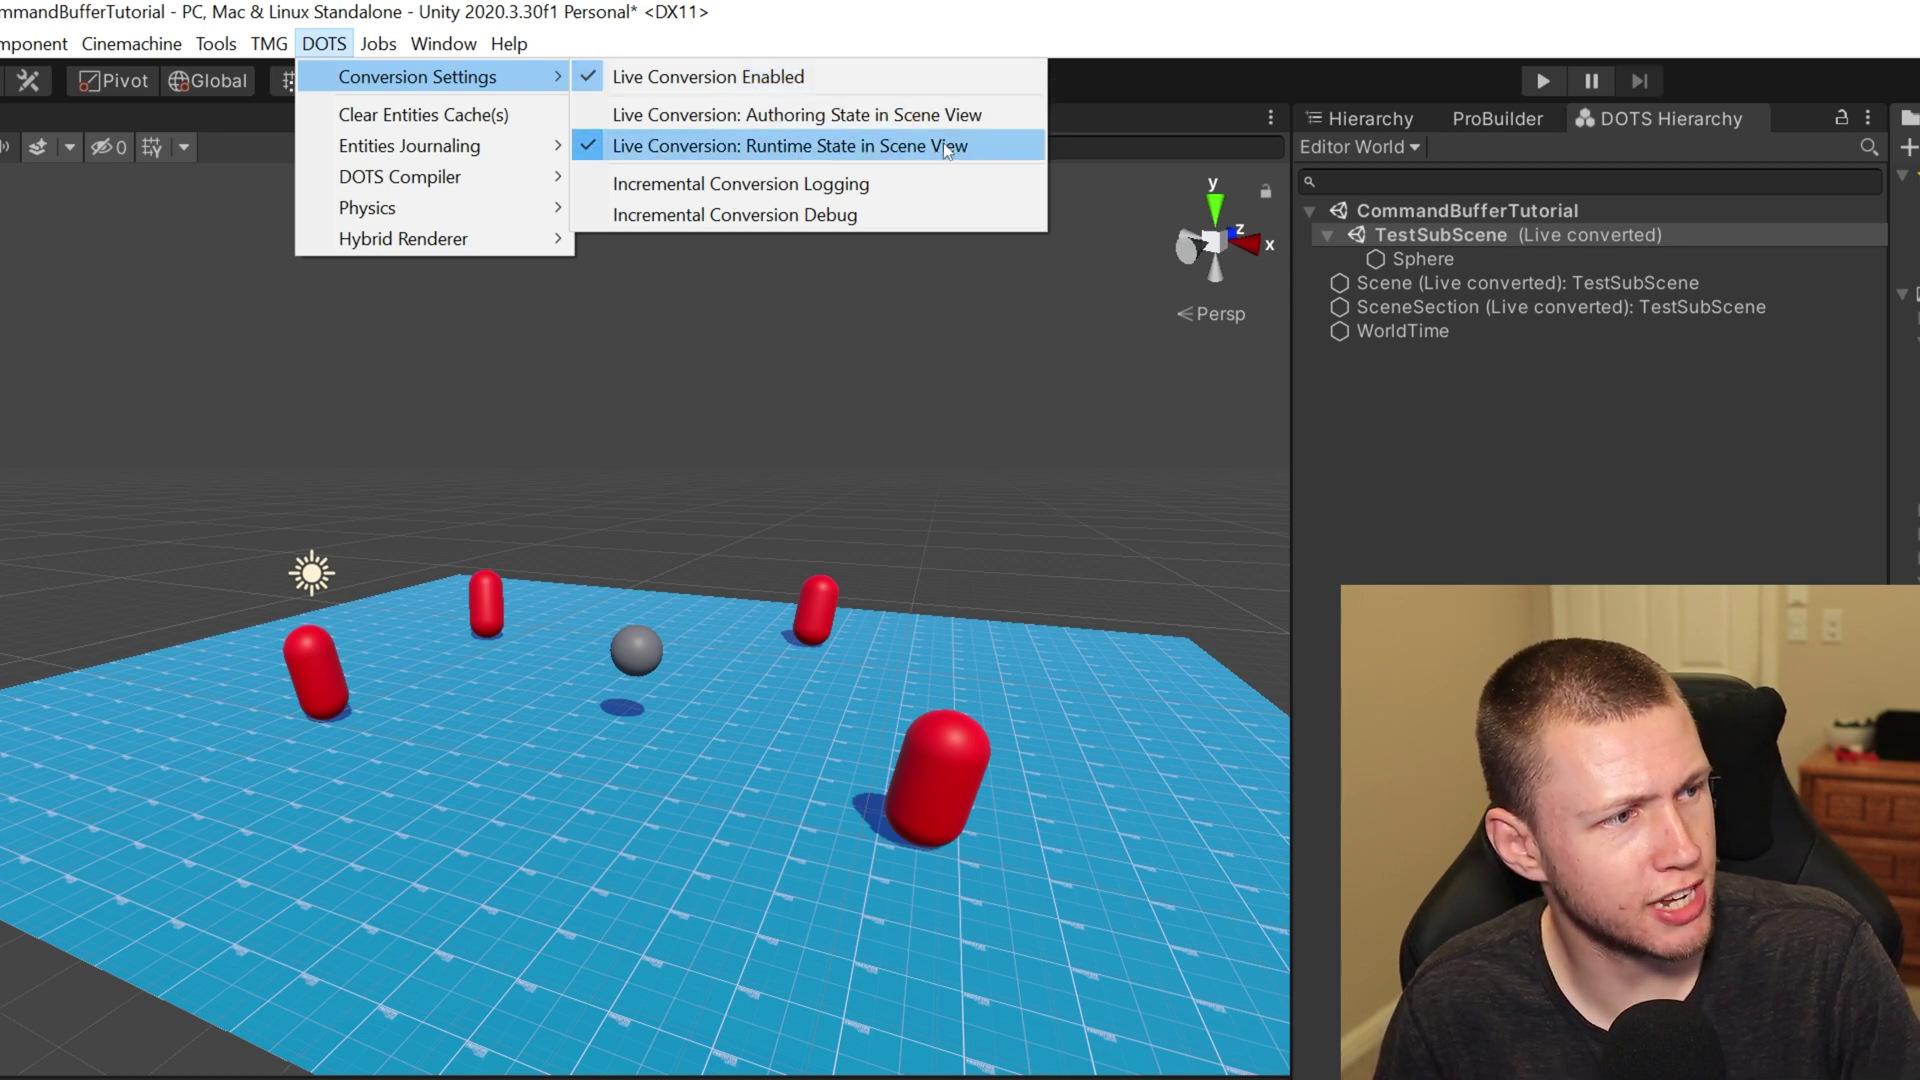
{"action": "key", "text": "Escape"}
- Enter play mode again and review the EntitySpawner's full component list, from its tags to its transform data
{"action": "key", "text": "ctrl+p"}
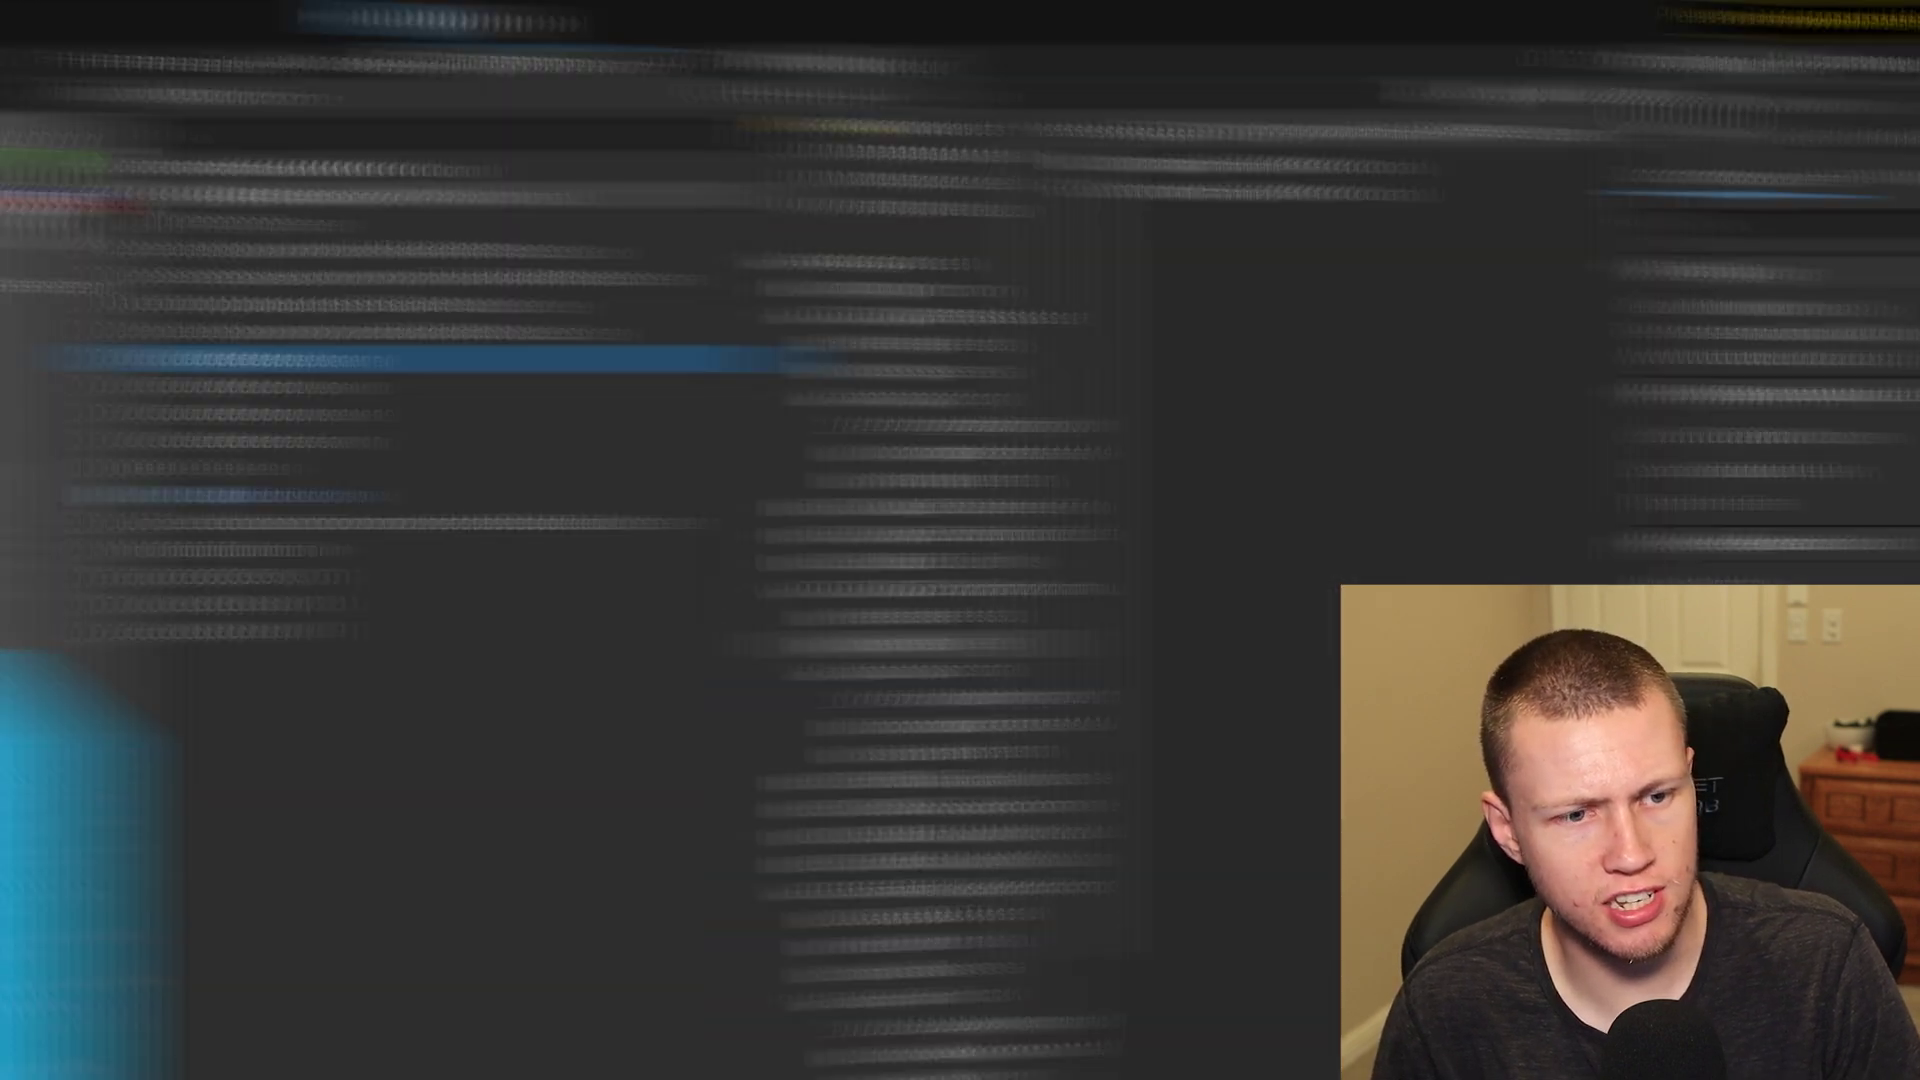
{"action": "scroll", "coordinate": [1280, 336], "scroll_direction": "down", "scroll_amount": 10}
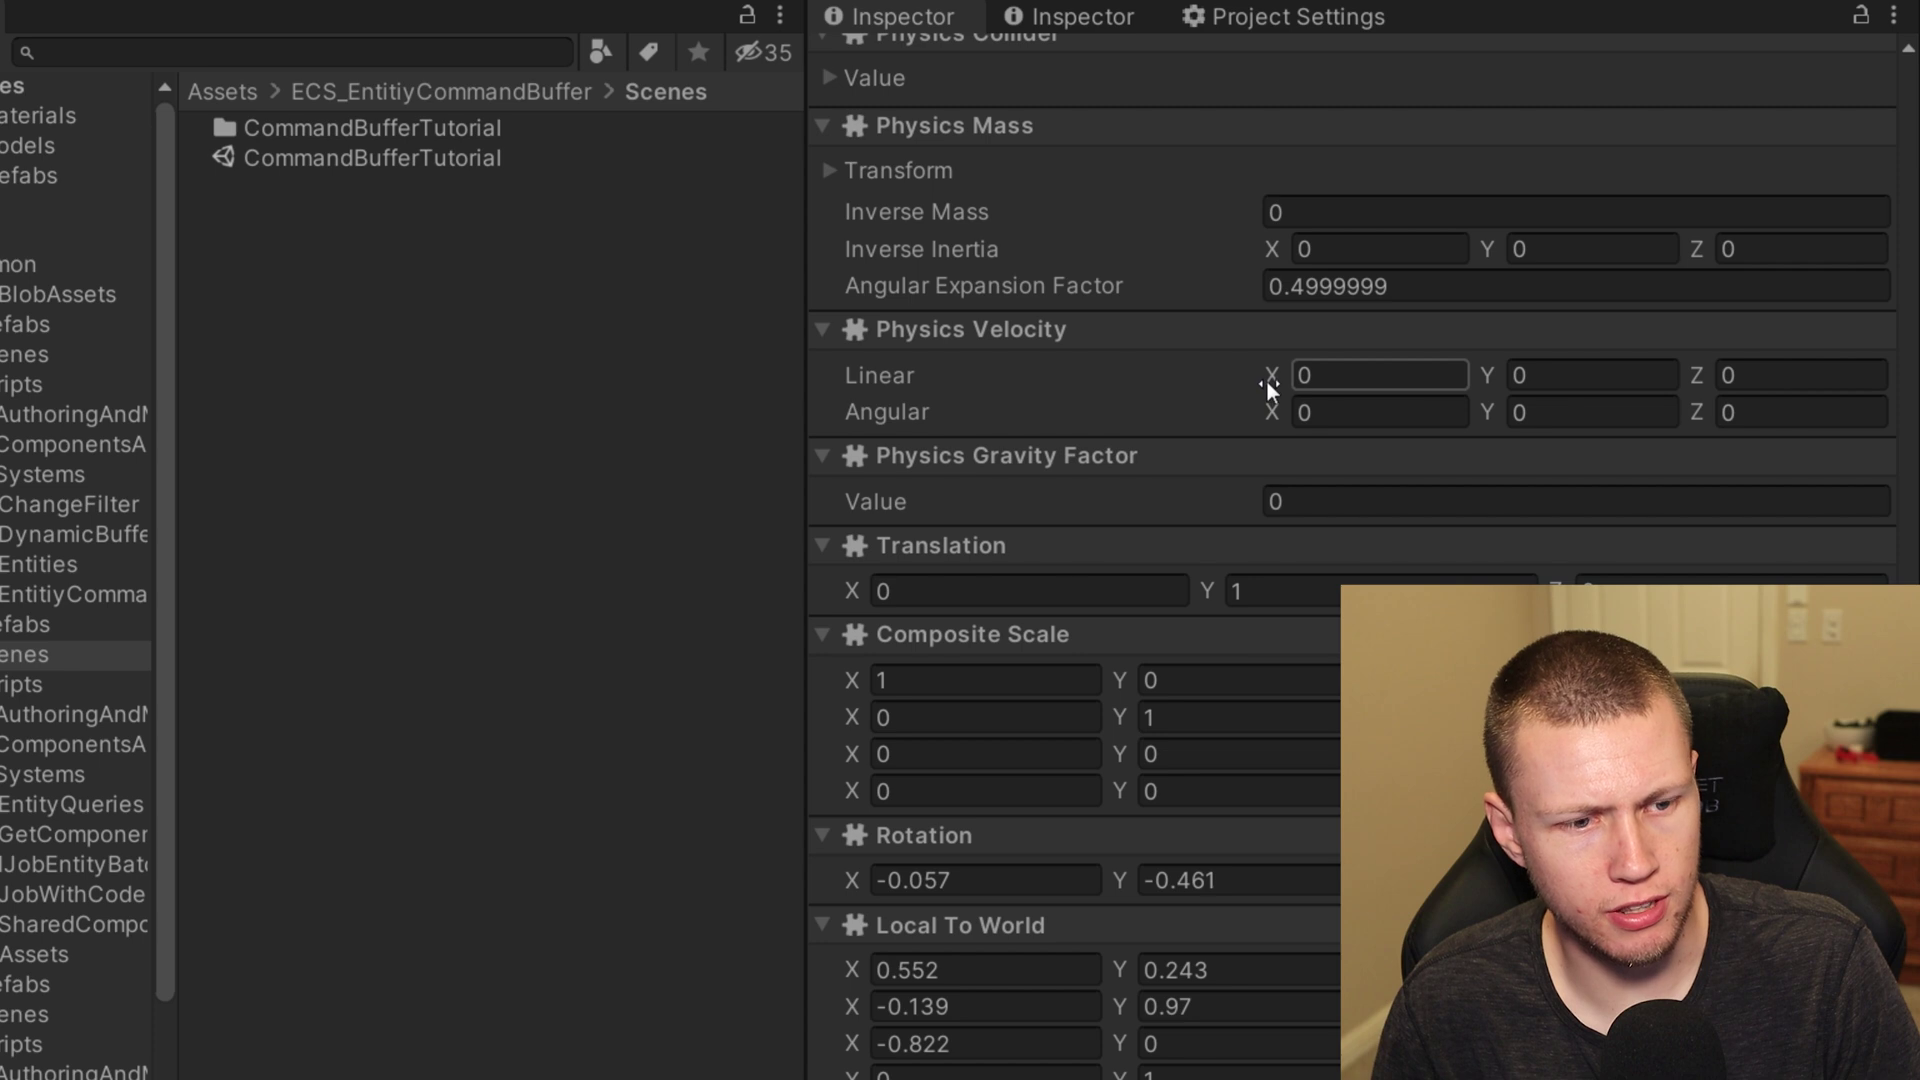
{"action": "scroll", "coordinate": [1350, 500], "scroll_direction": "up", "scroll_amount": 10}
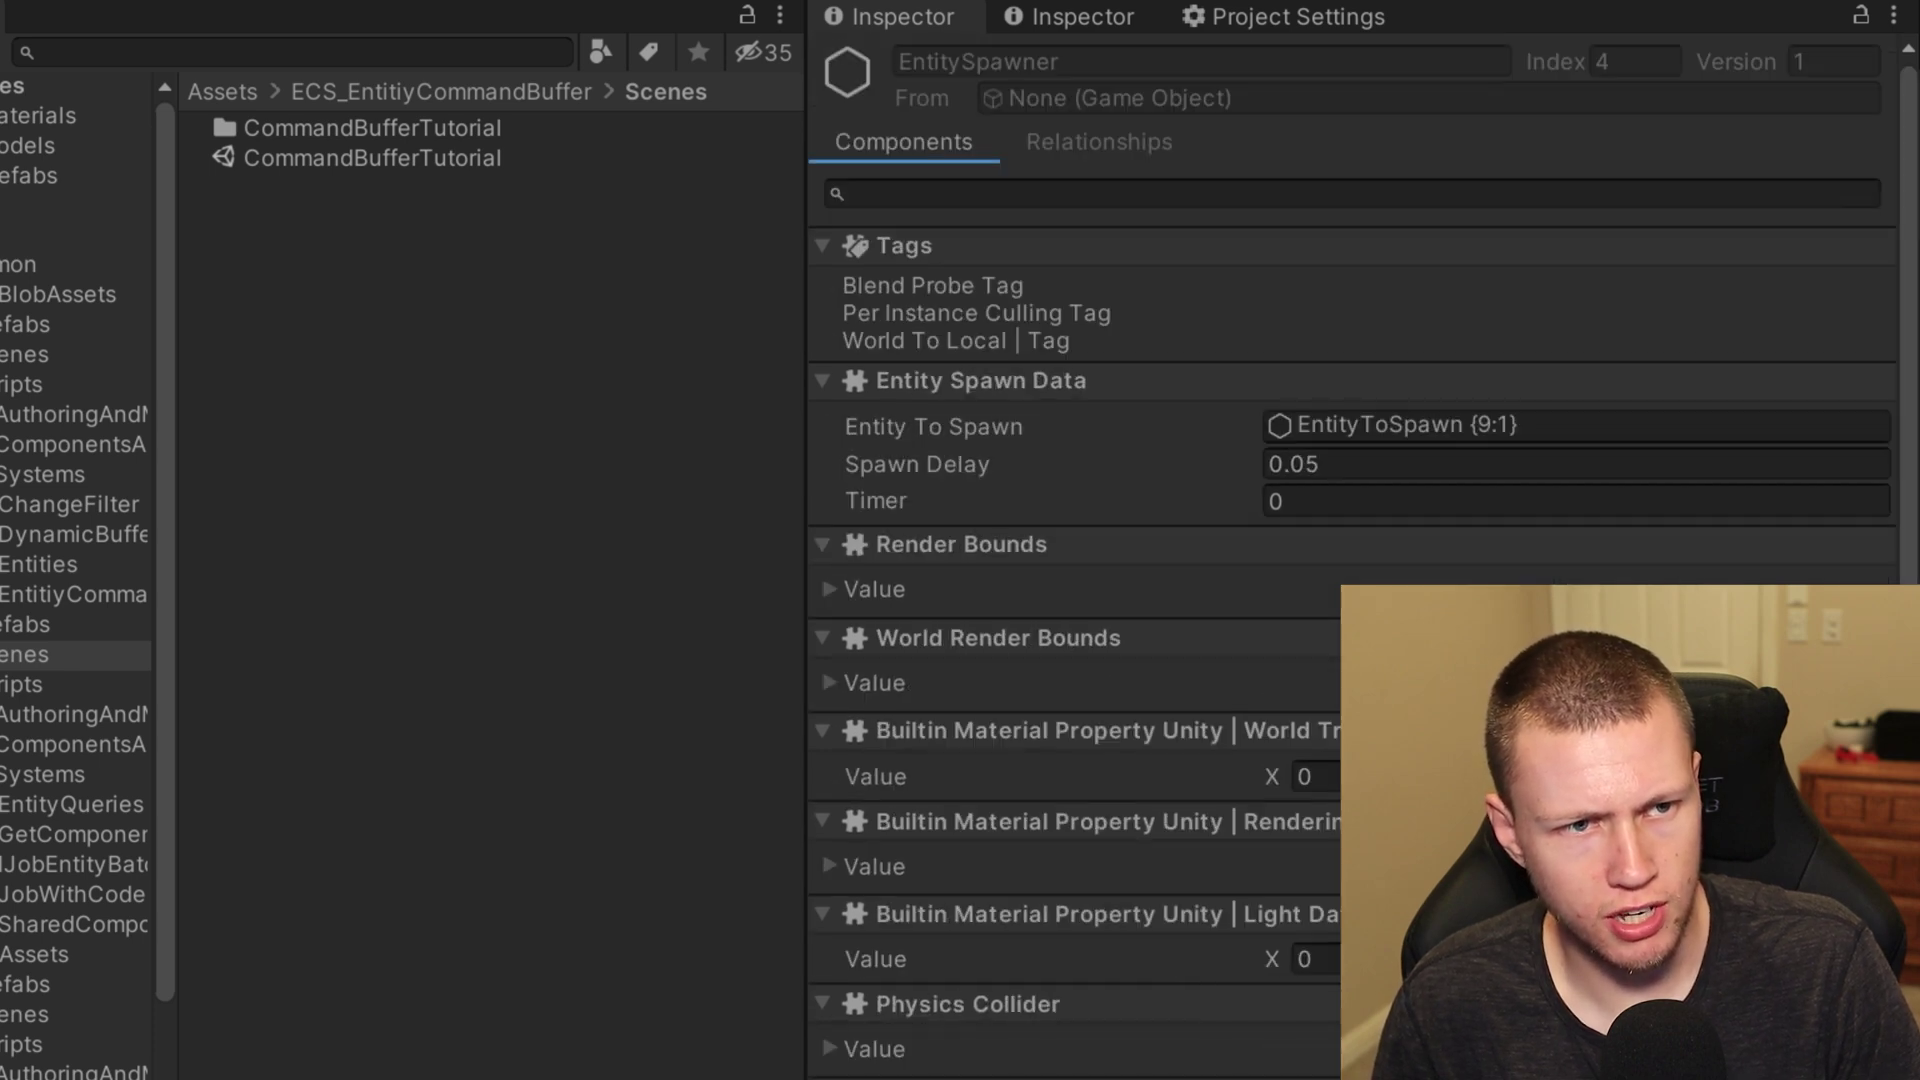
{"action": "scroll", "coordinate": [1156, 664], "scroll_direction": "down", "scroll_amount": 10}
{"action": "scroll", "coordinate": [1200, 750], "scroll_direction": "up", "scroll_amount": 10}
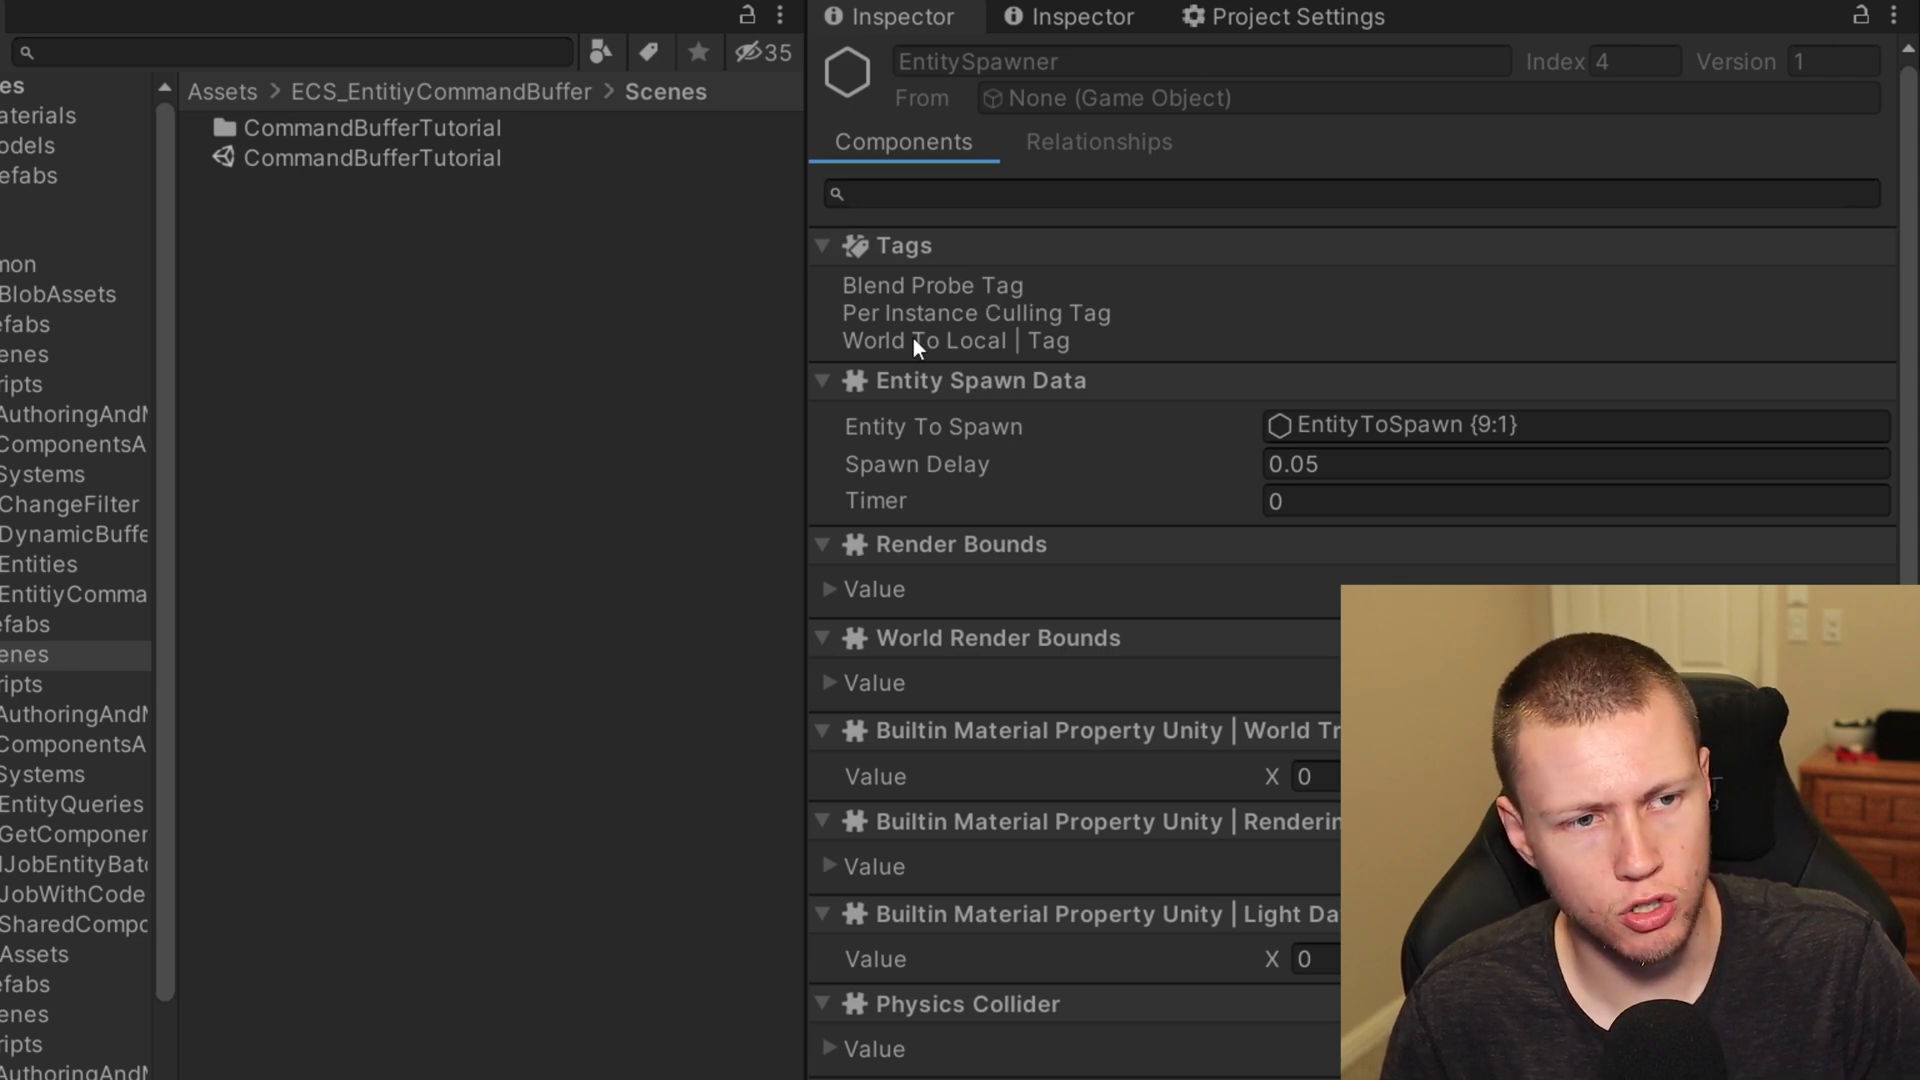
- Filter the EntitySpawner's components by "tran", clear the filter and look over the full list again
{"action": "left_click", "coordinate": [1063, 196]}
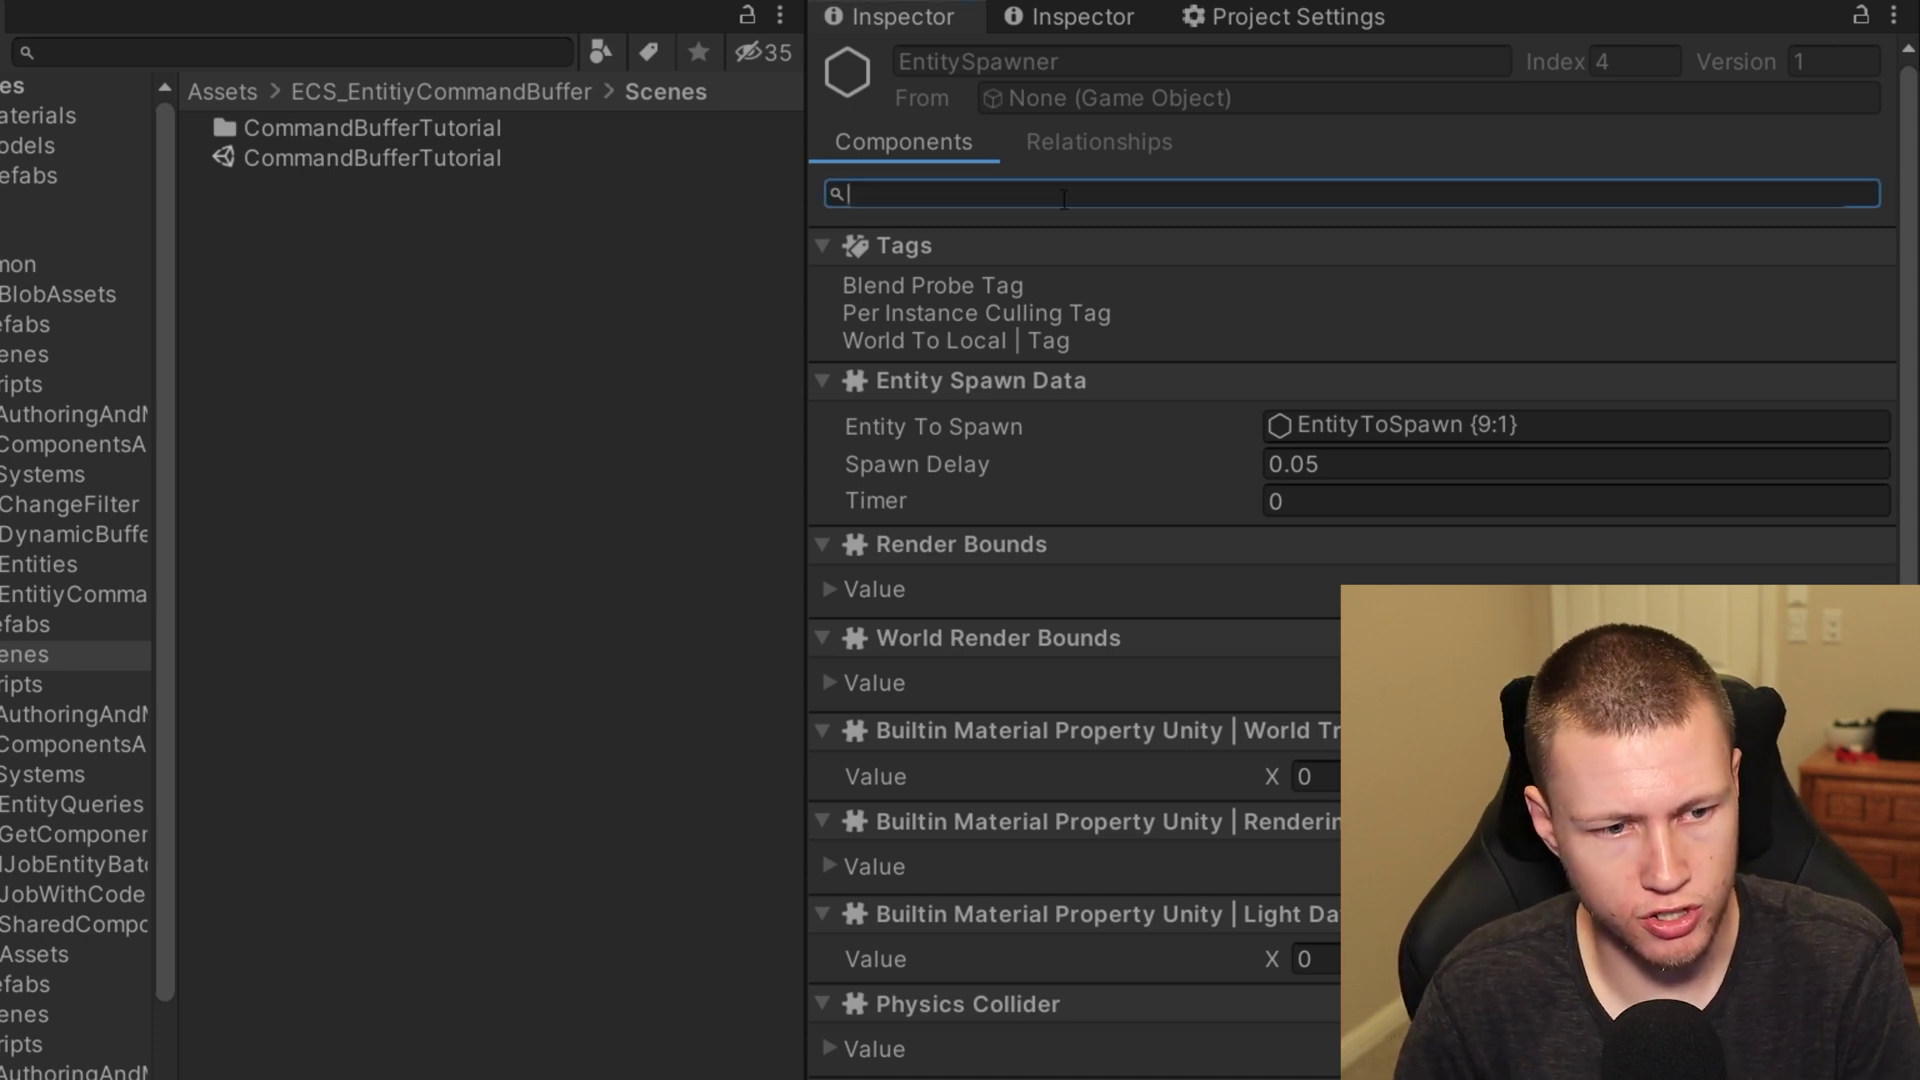
{"action": "type", "text": "tran"}
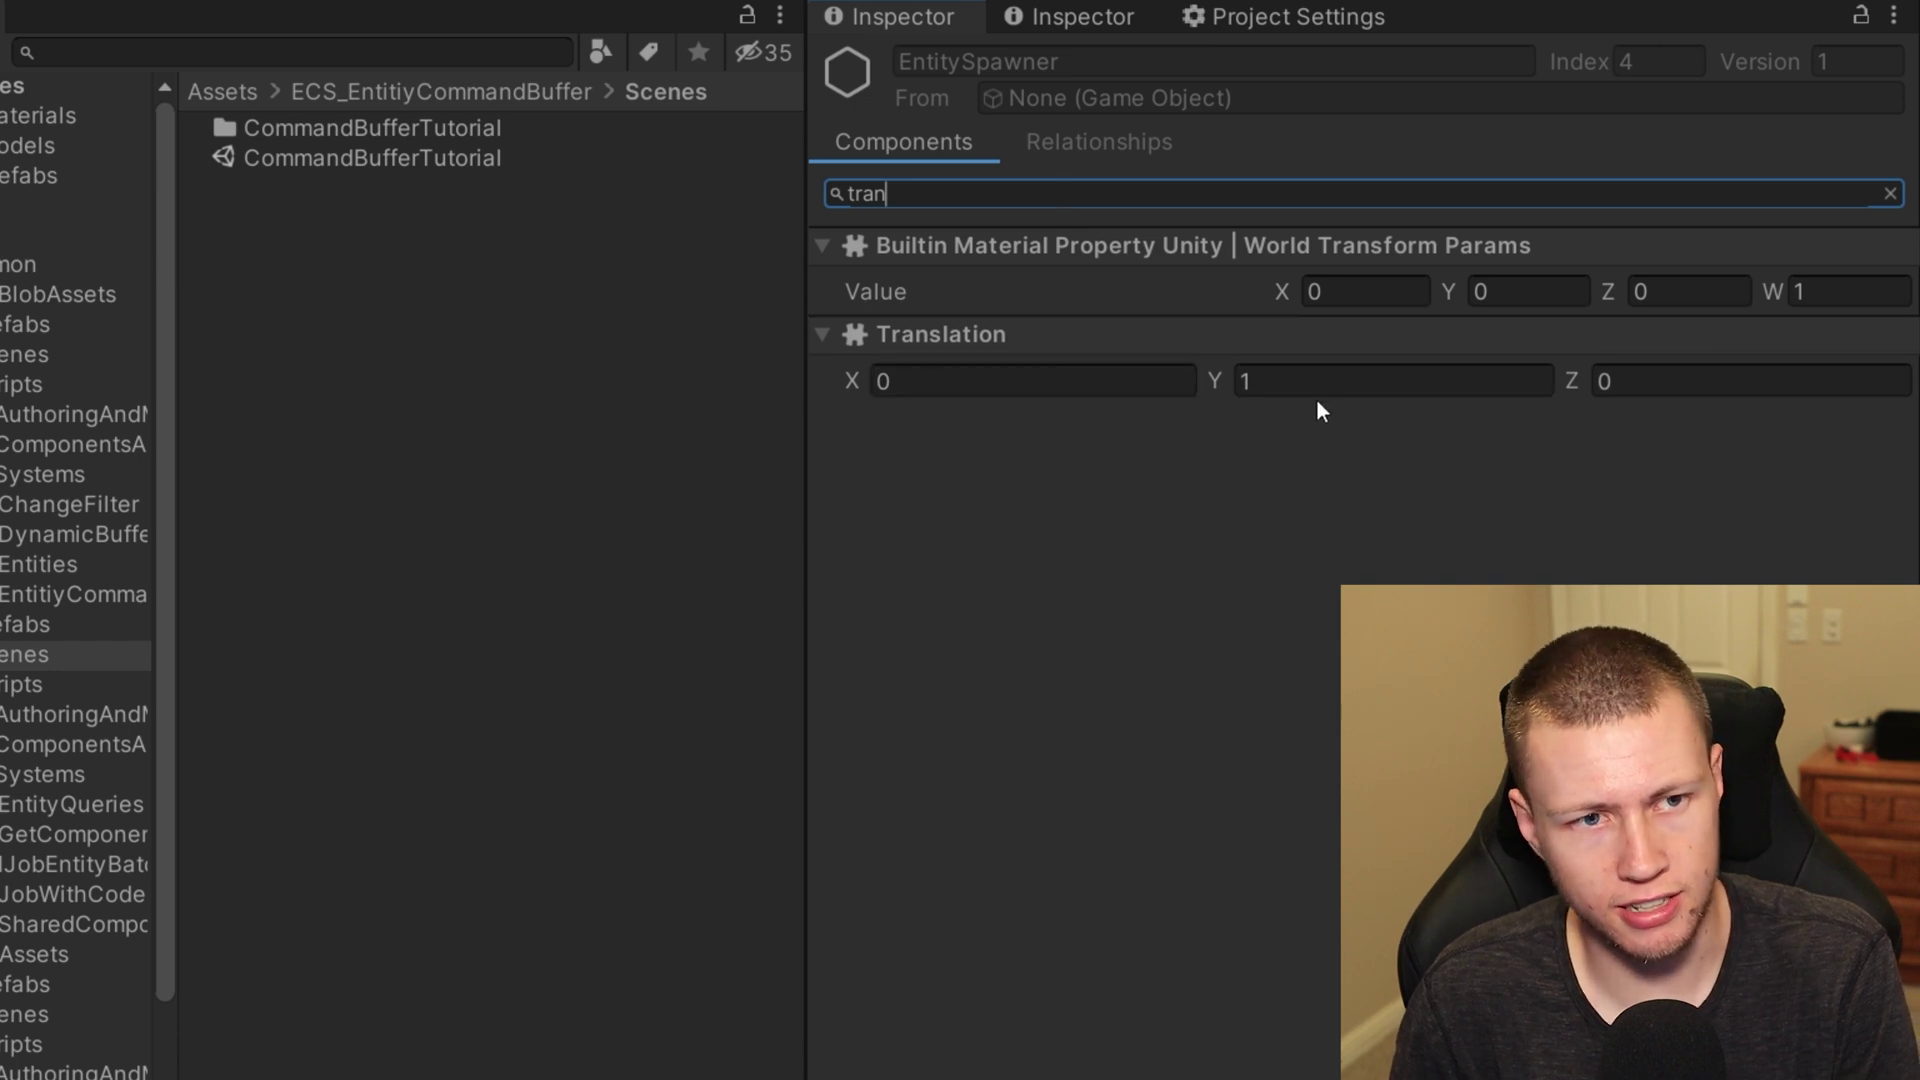
{"action": "key", "text": "ctrl+a"}
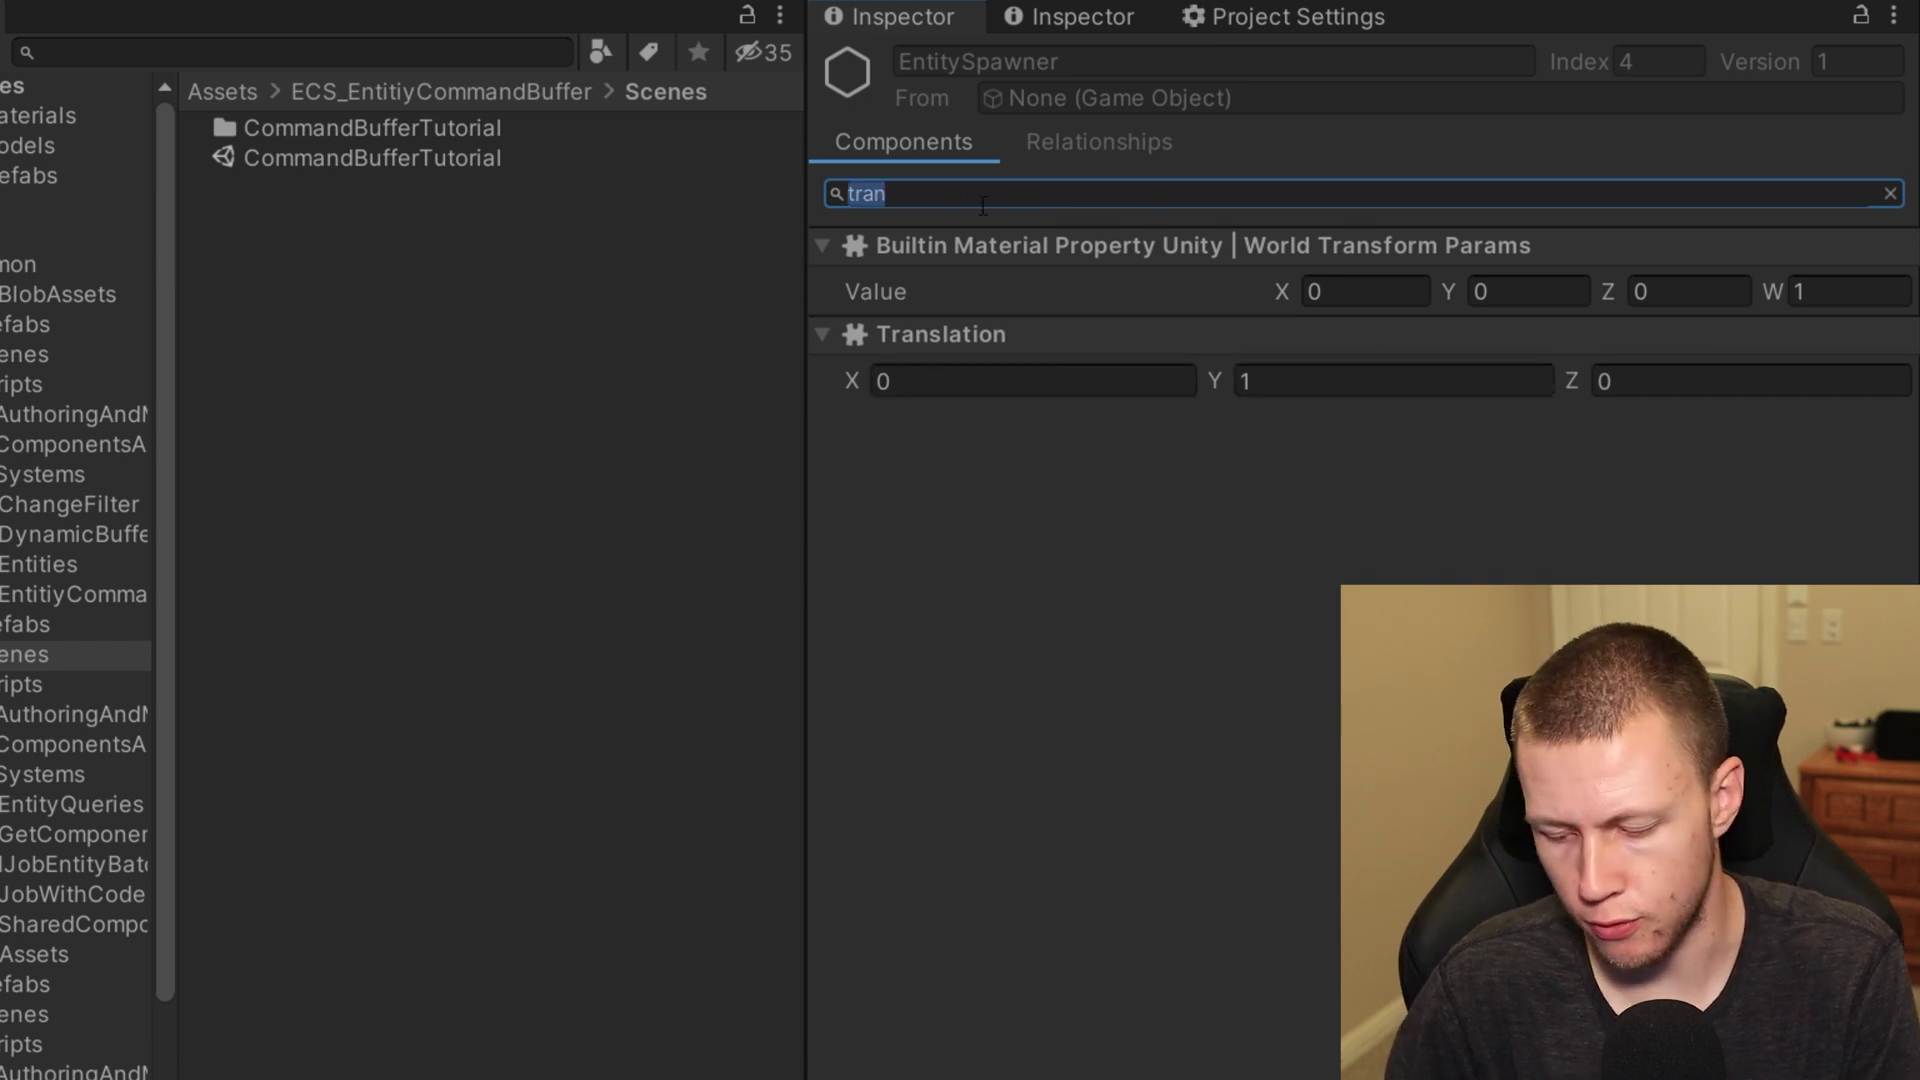
{"action": "key", "text": "BackSpace"}
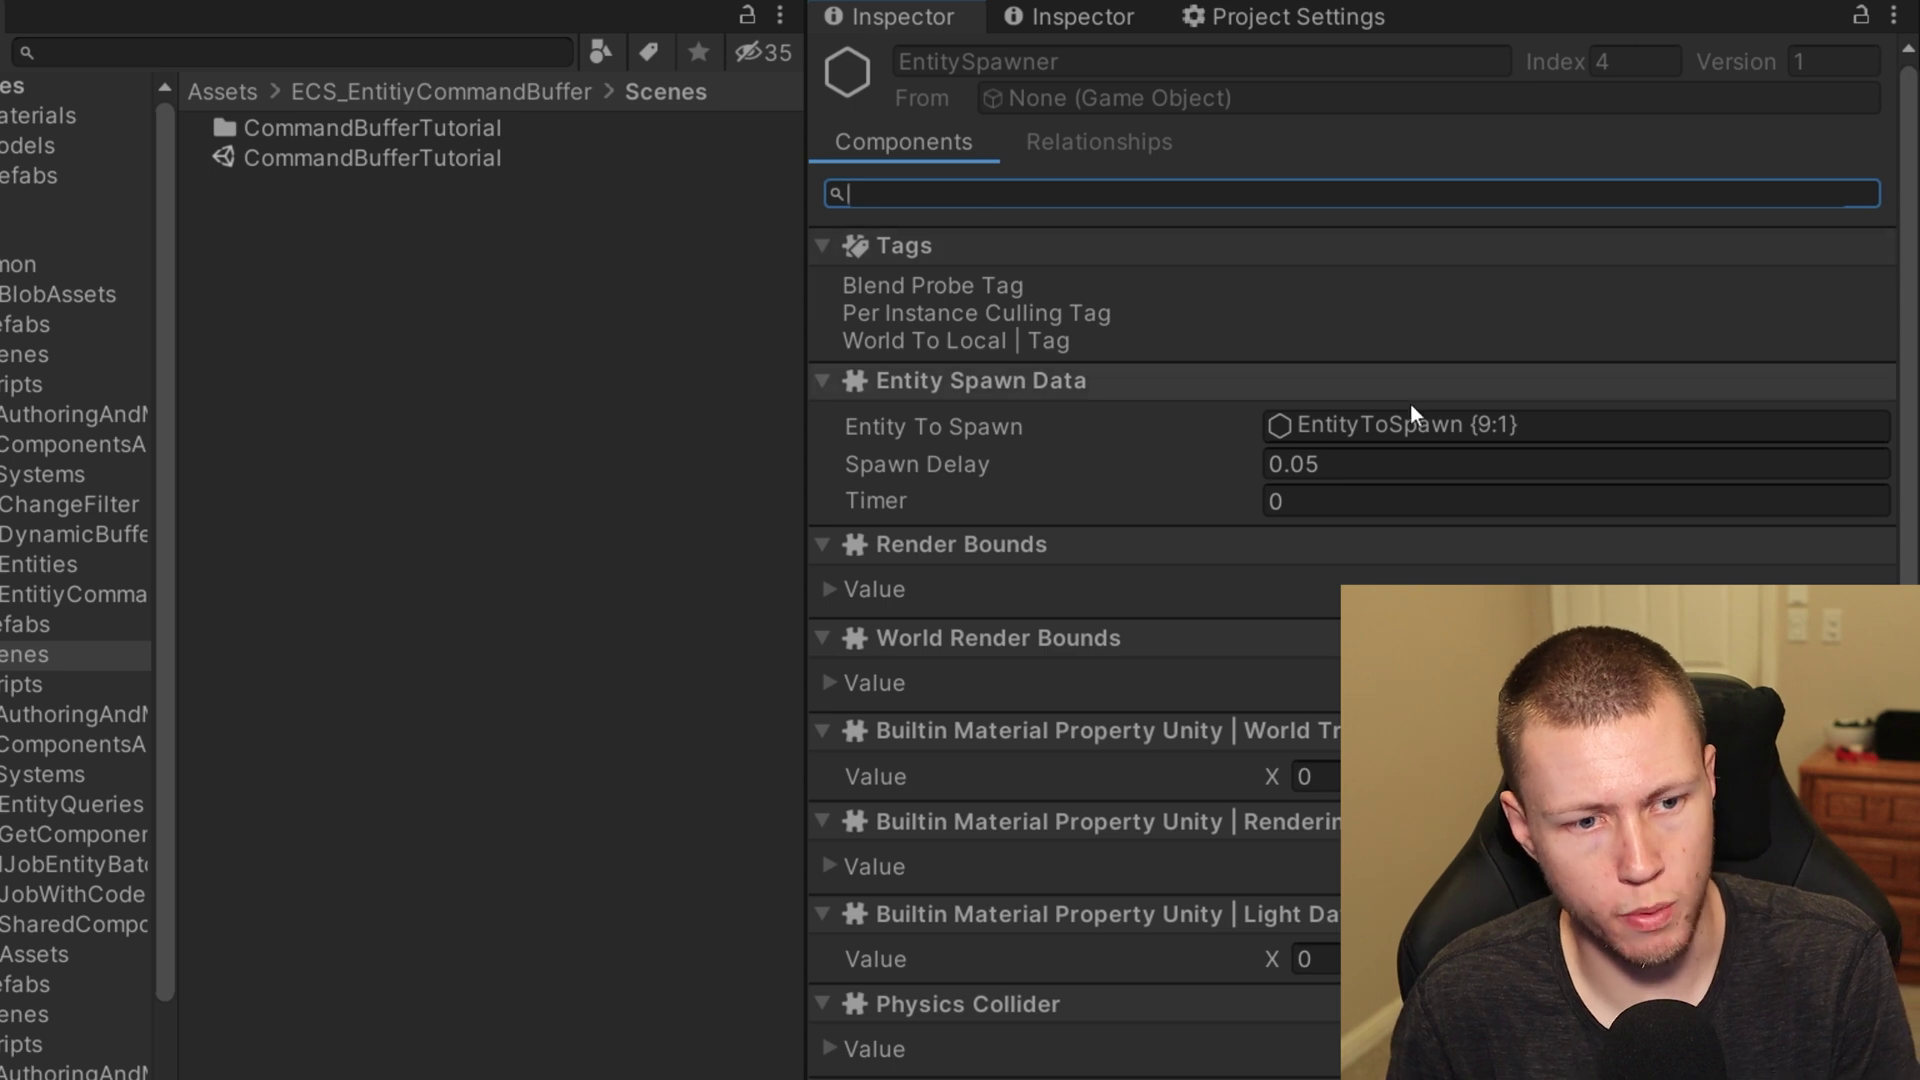
{"action": "scroll", "coordinate": [1335, 900], "scroll_direction": "down", "scroll_amount": 8}
{"action": "scroll", "coordinate": [1087, 883], "scroll_direction": "up", "scroll_amount": 8}
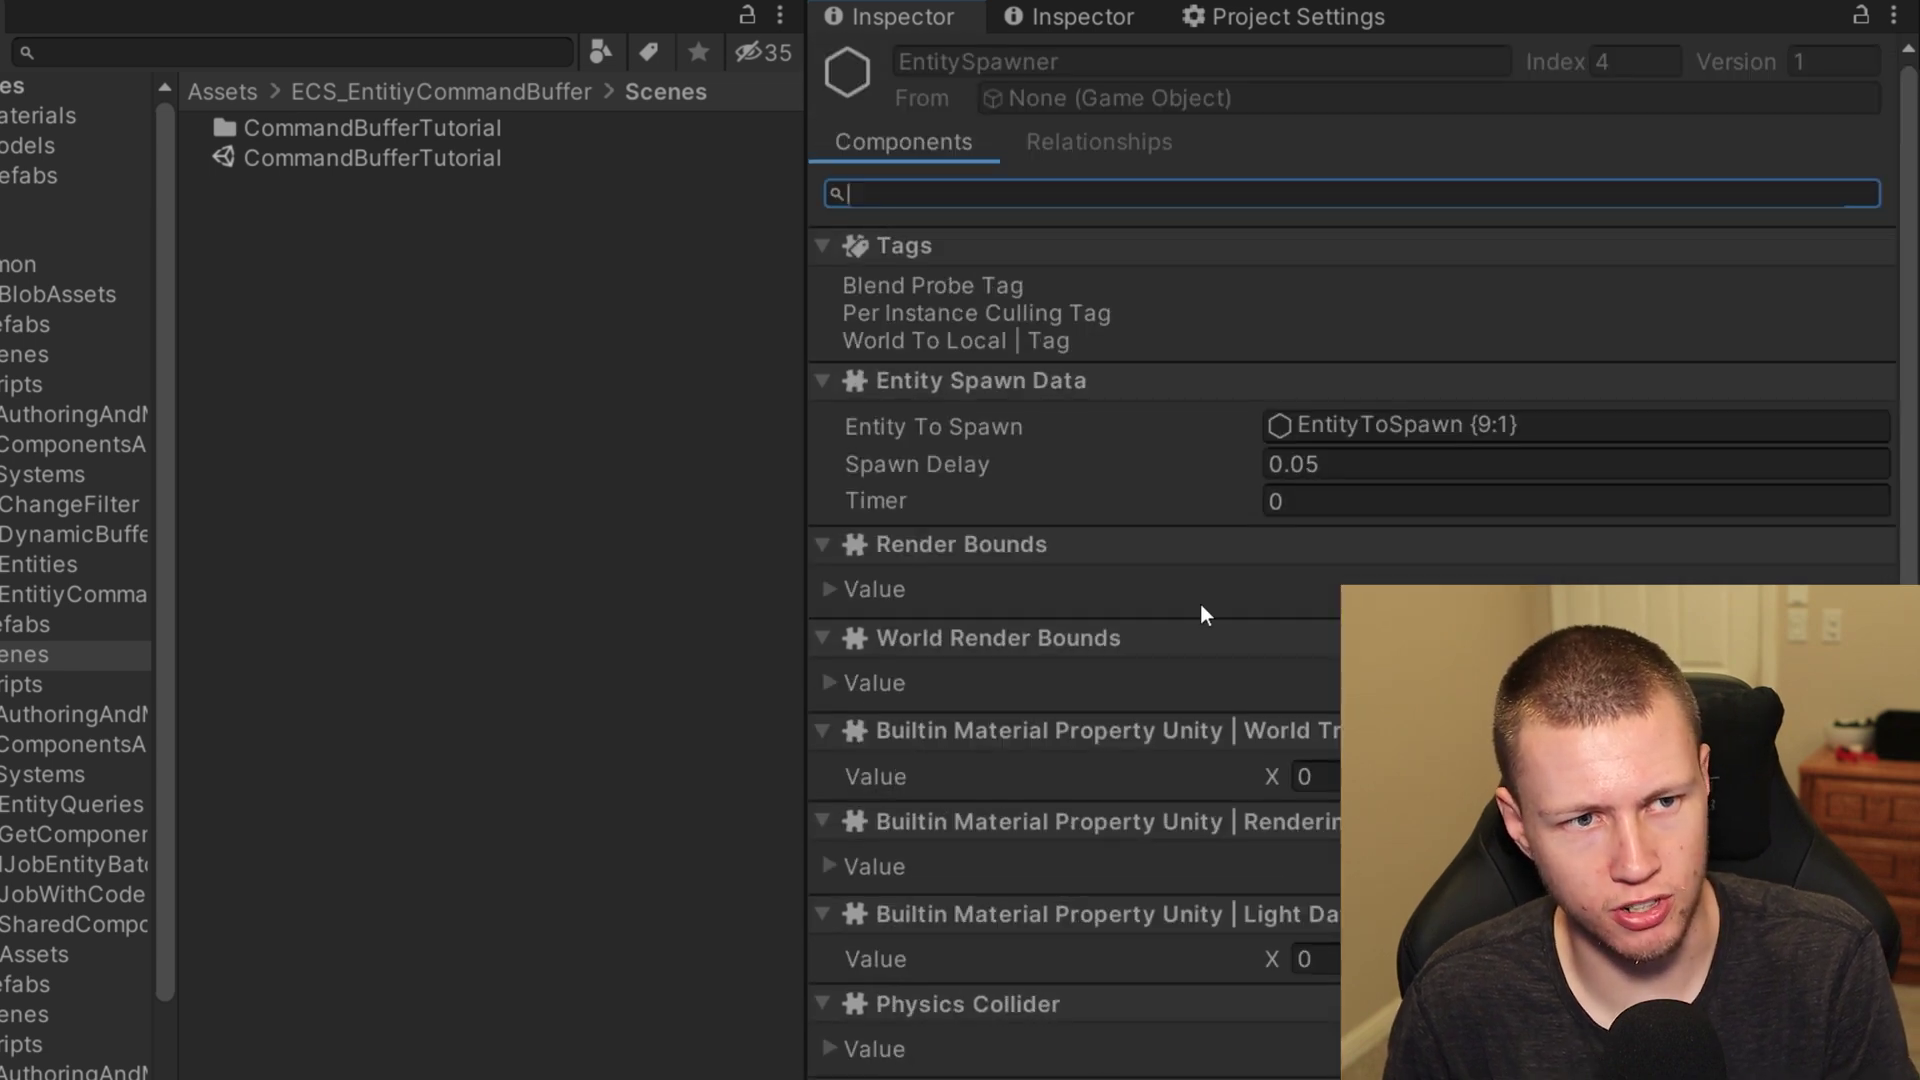
- Show the EntitySpawner's system relationships and examine the query of the Copy Initial Transform From Game Object System
{"action": "left_click", "coordinate": [1100, 142]}
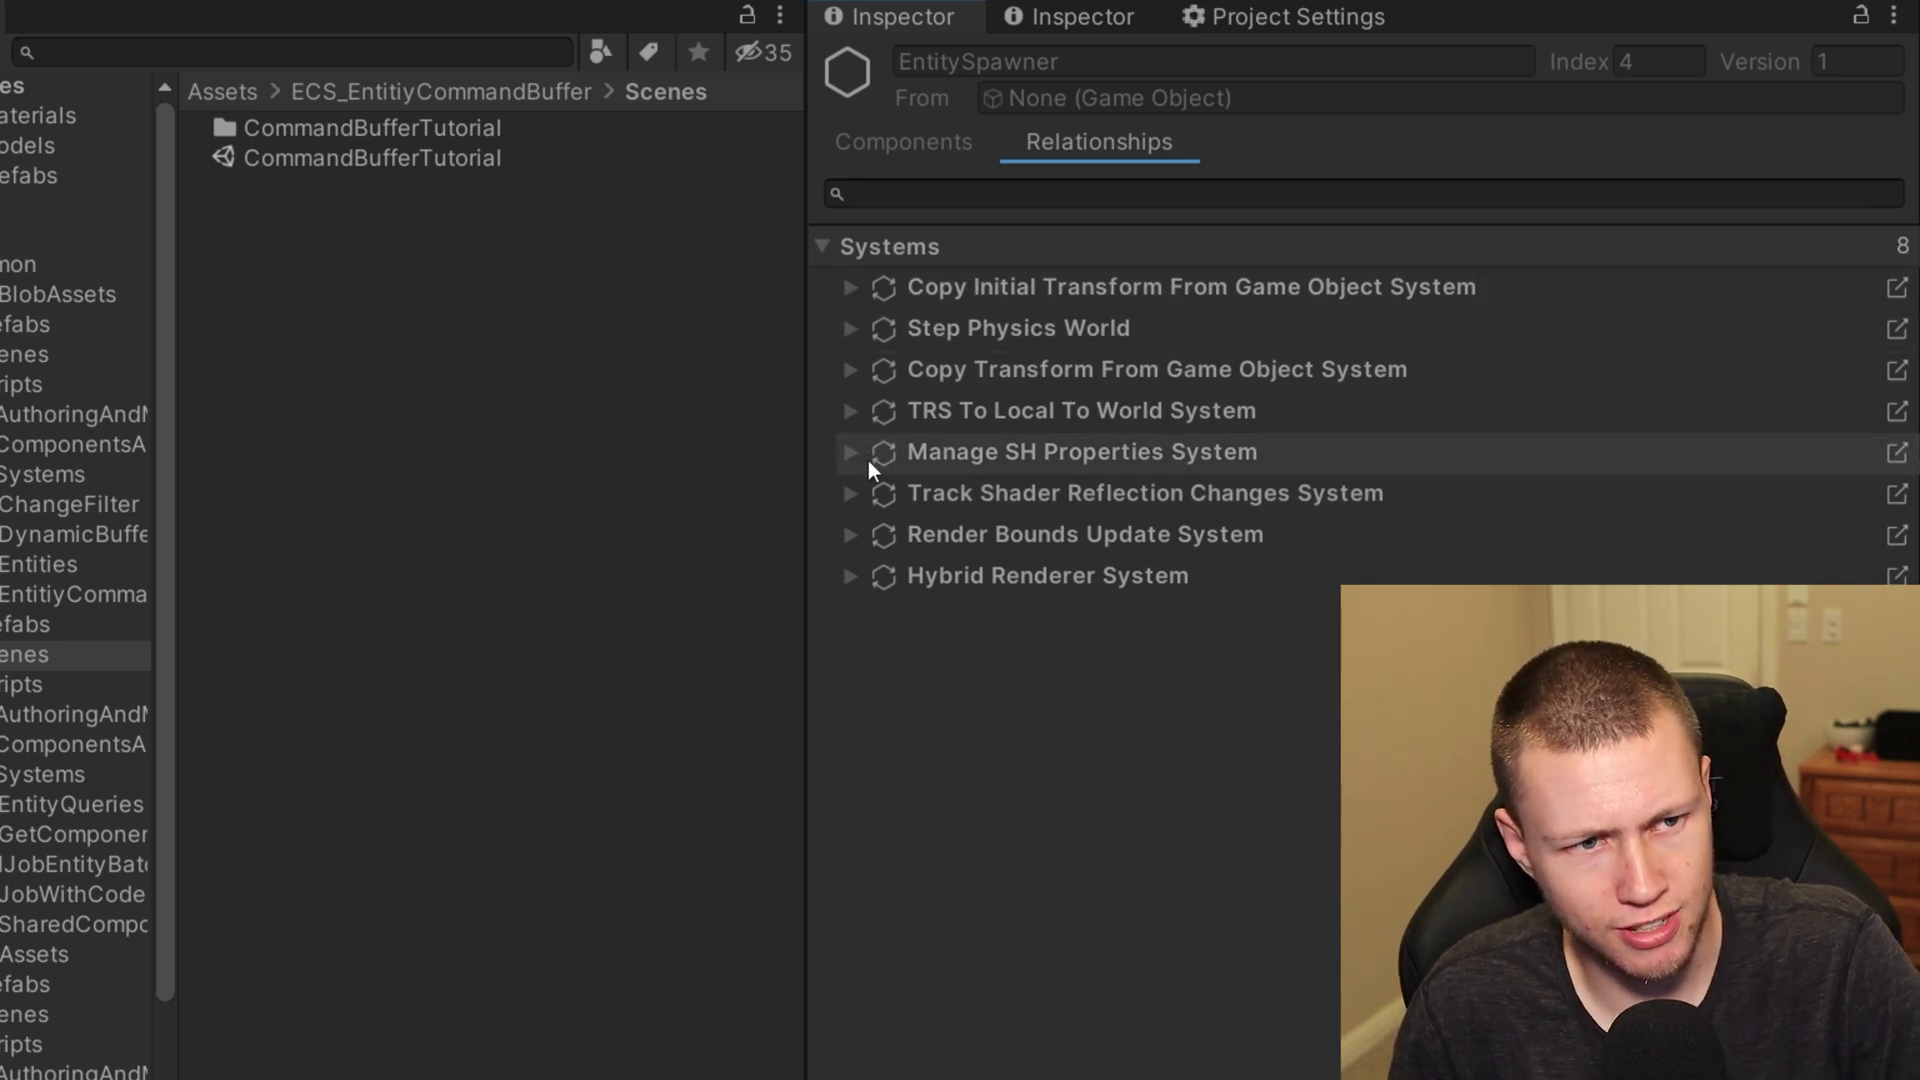
{"action": "left_click", "coordinate": [851, 289]}
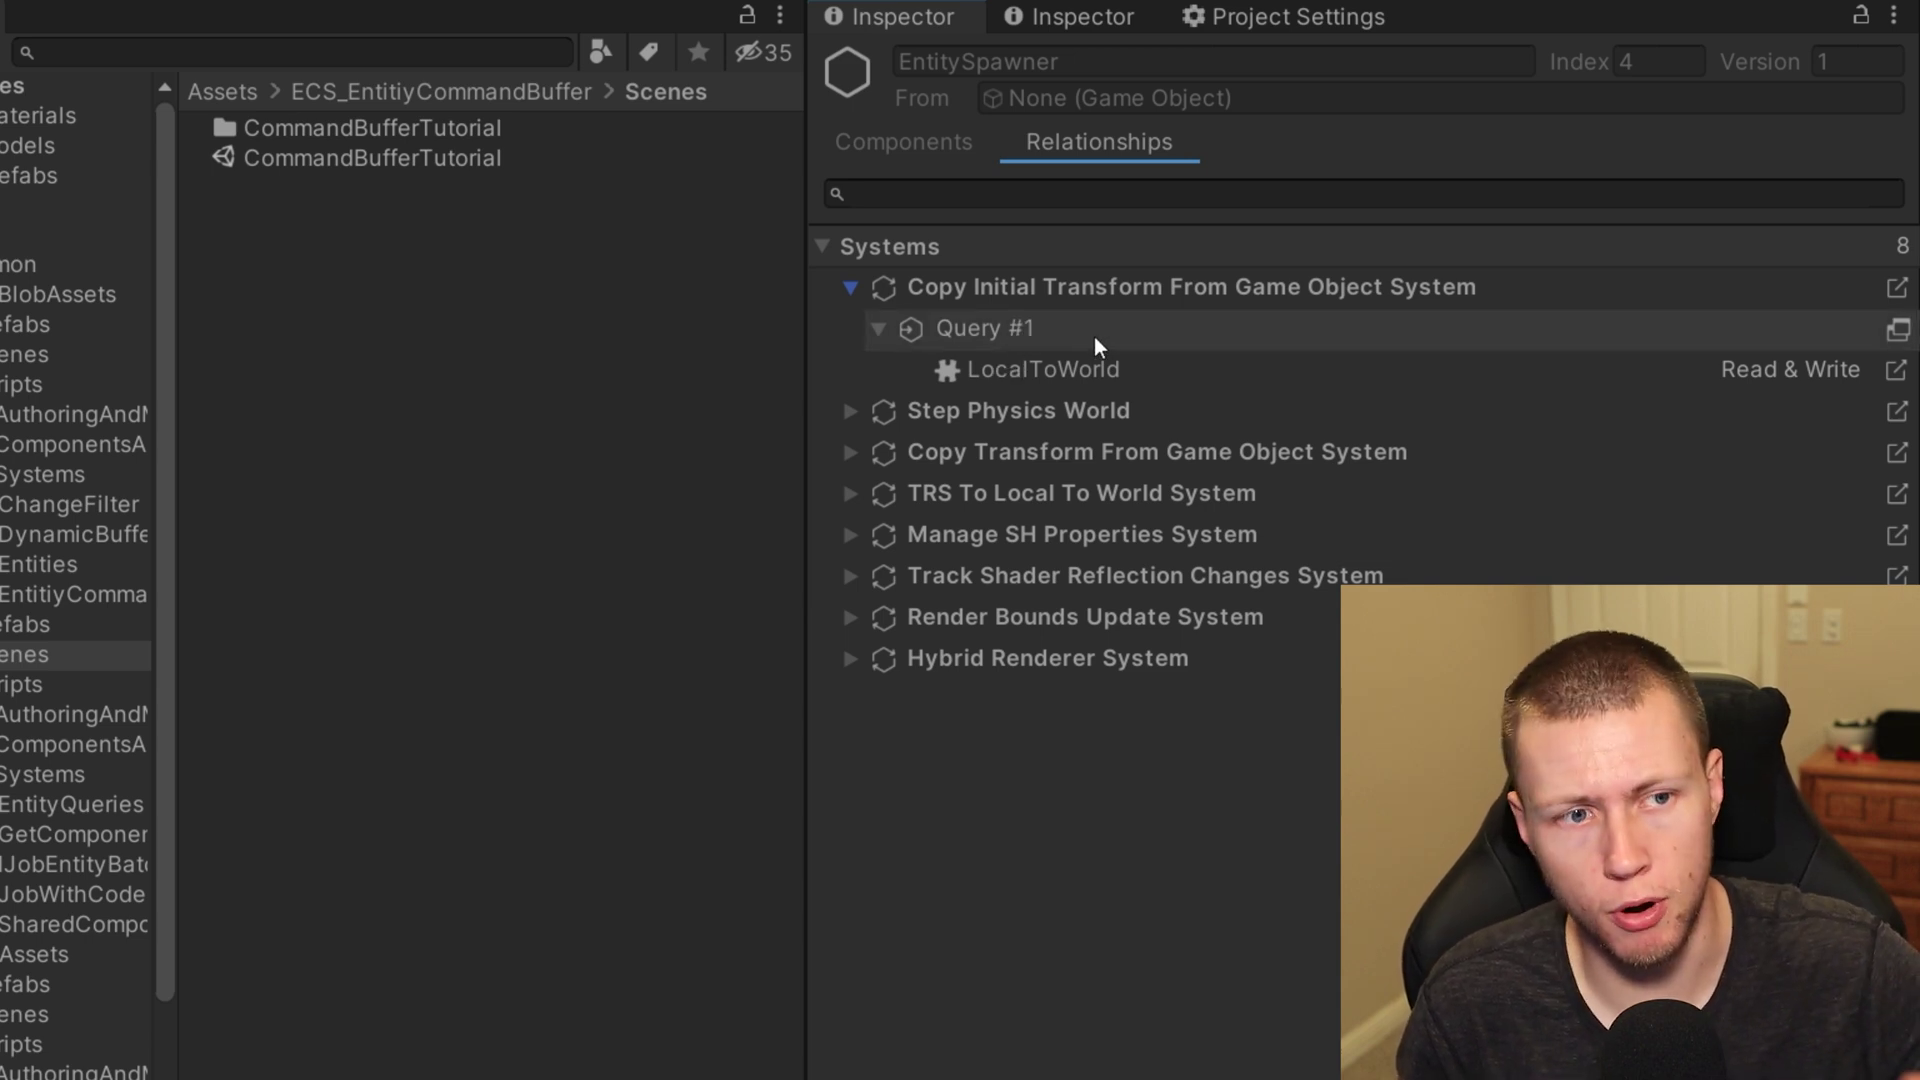
{"action": "left_click", "coordinate": [850, 287]}
- Expand the Hybrid Renderer System, open its Query #2 in a separate window and move that window into clear view
{"action": "left_click", "coordinate": [850, 575]}
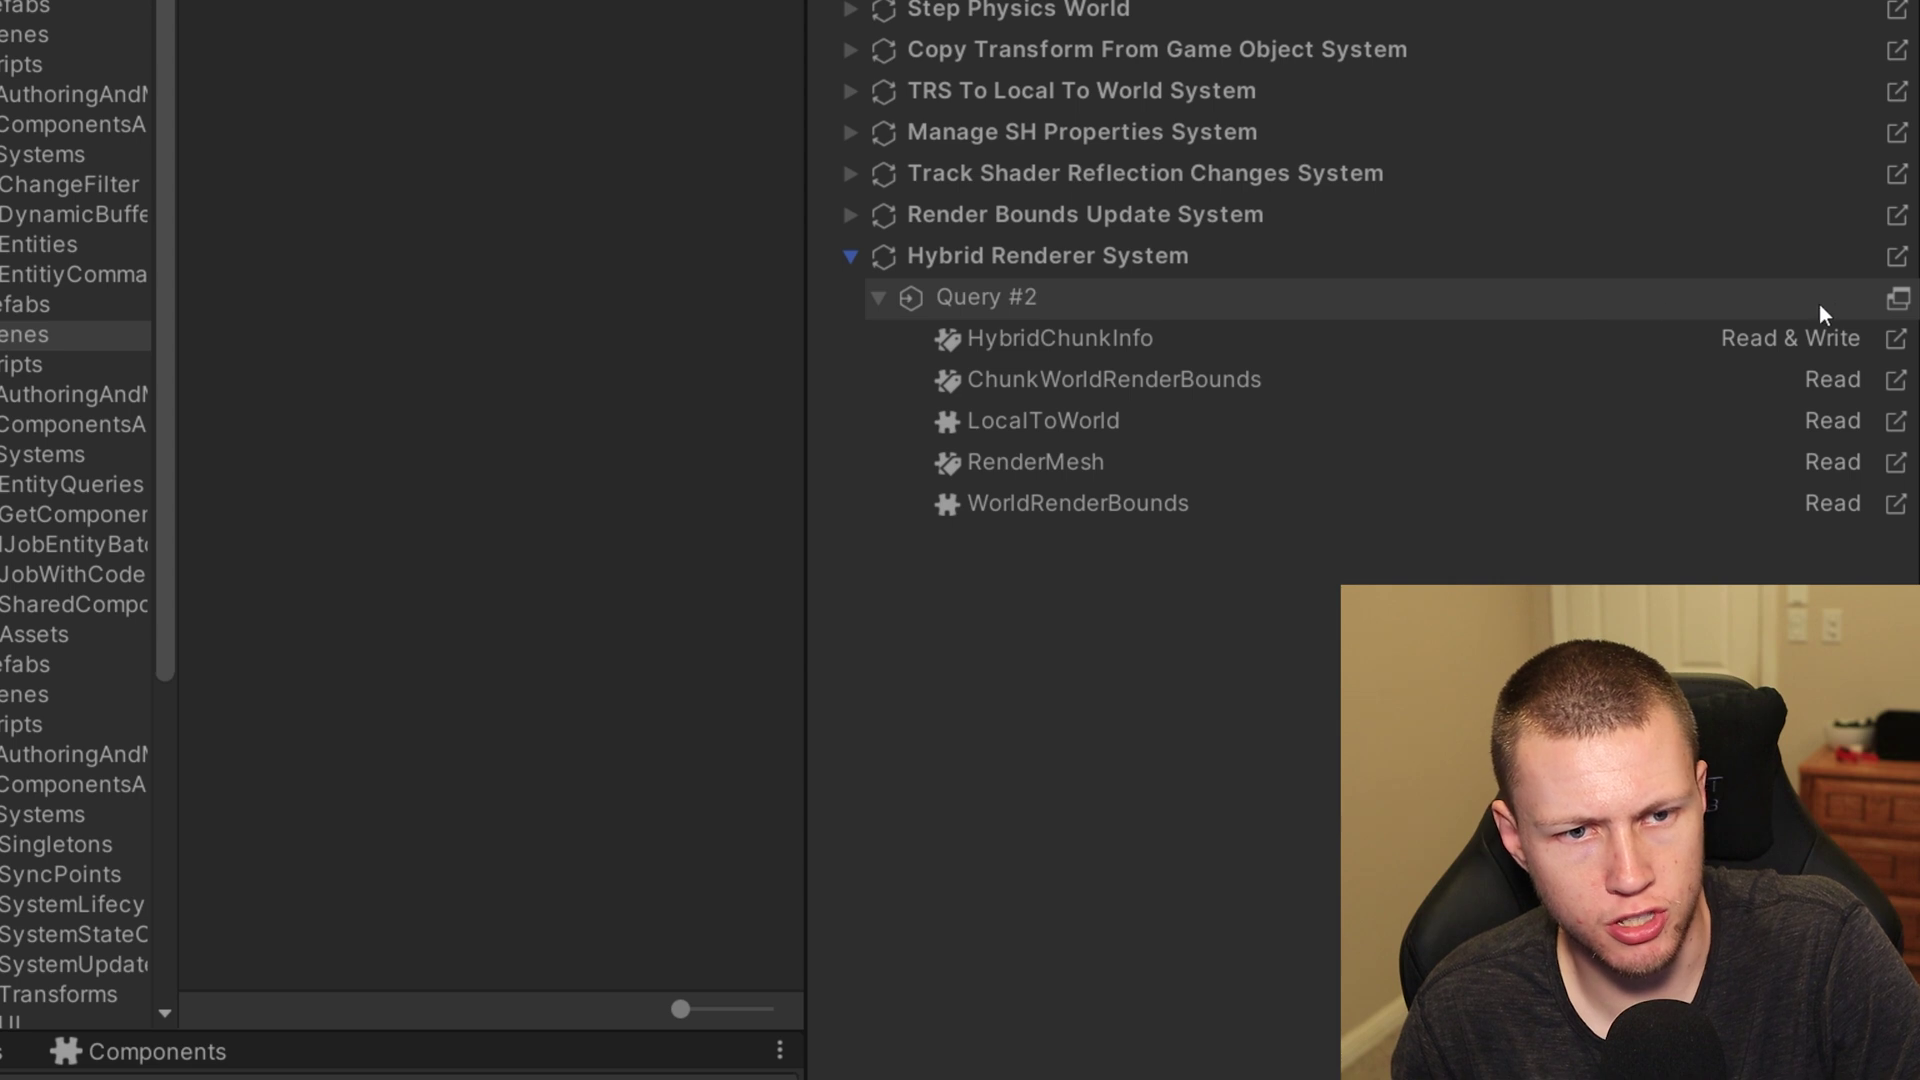
{"action": "left_click", "coordinate": [1900, 301]}
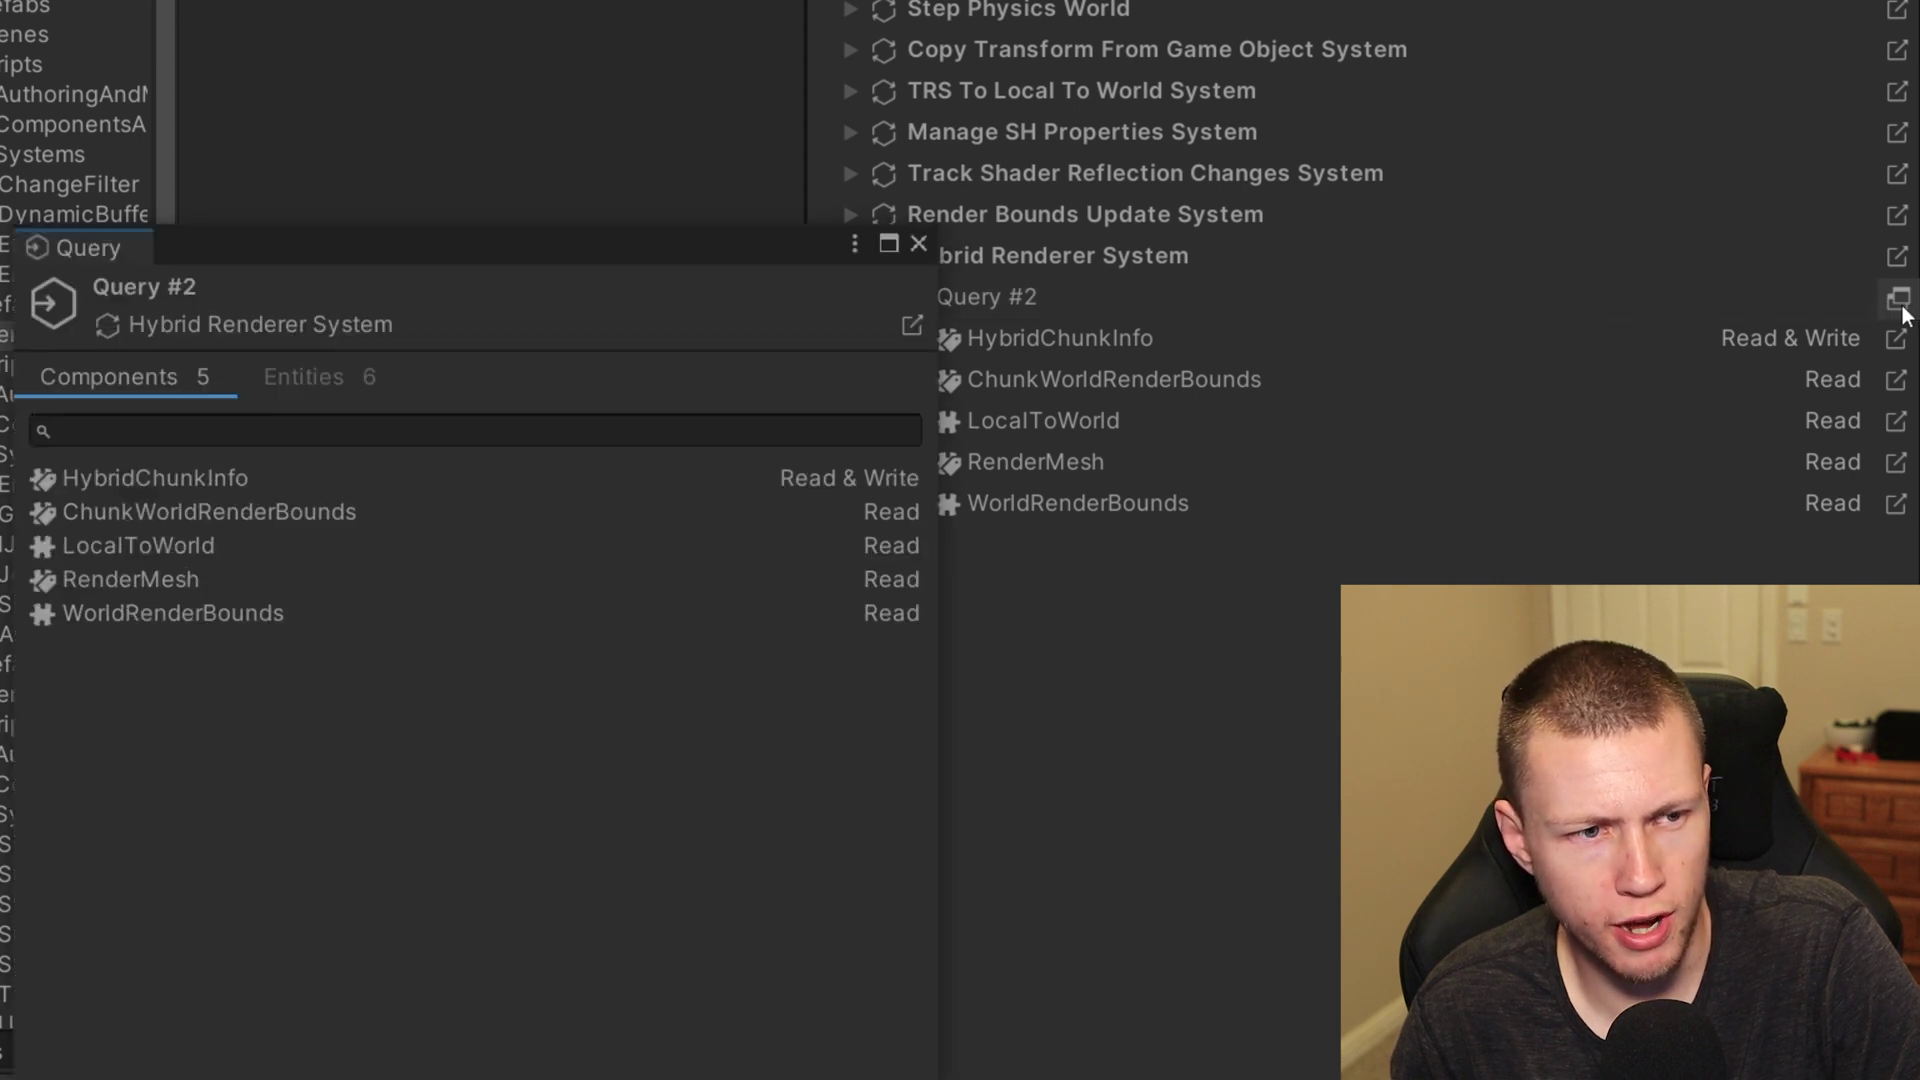
{"action": "left_click_drag", "start_coordinate": [510, 250], "coordinate": [895, 146]}
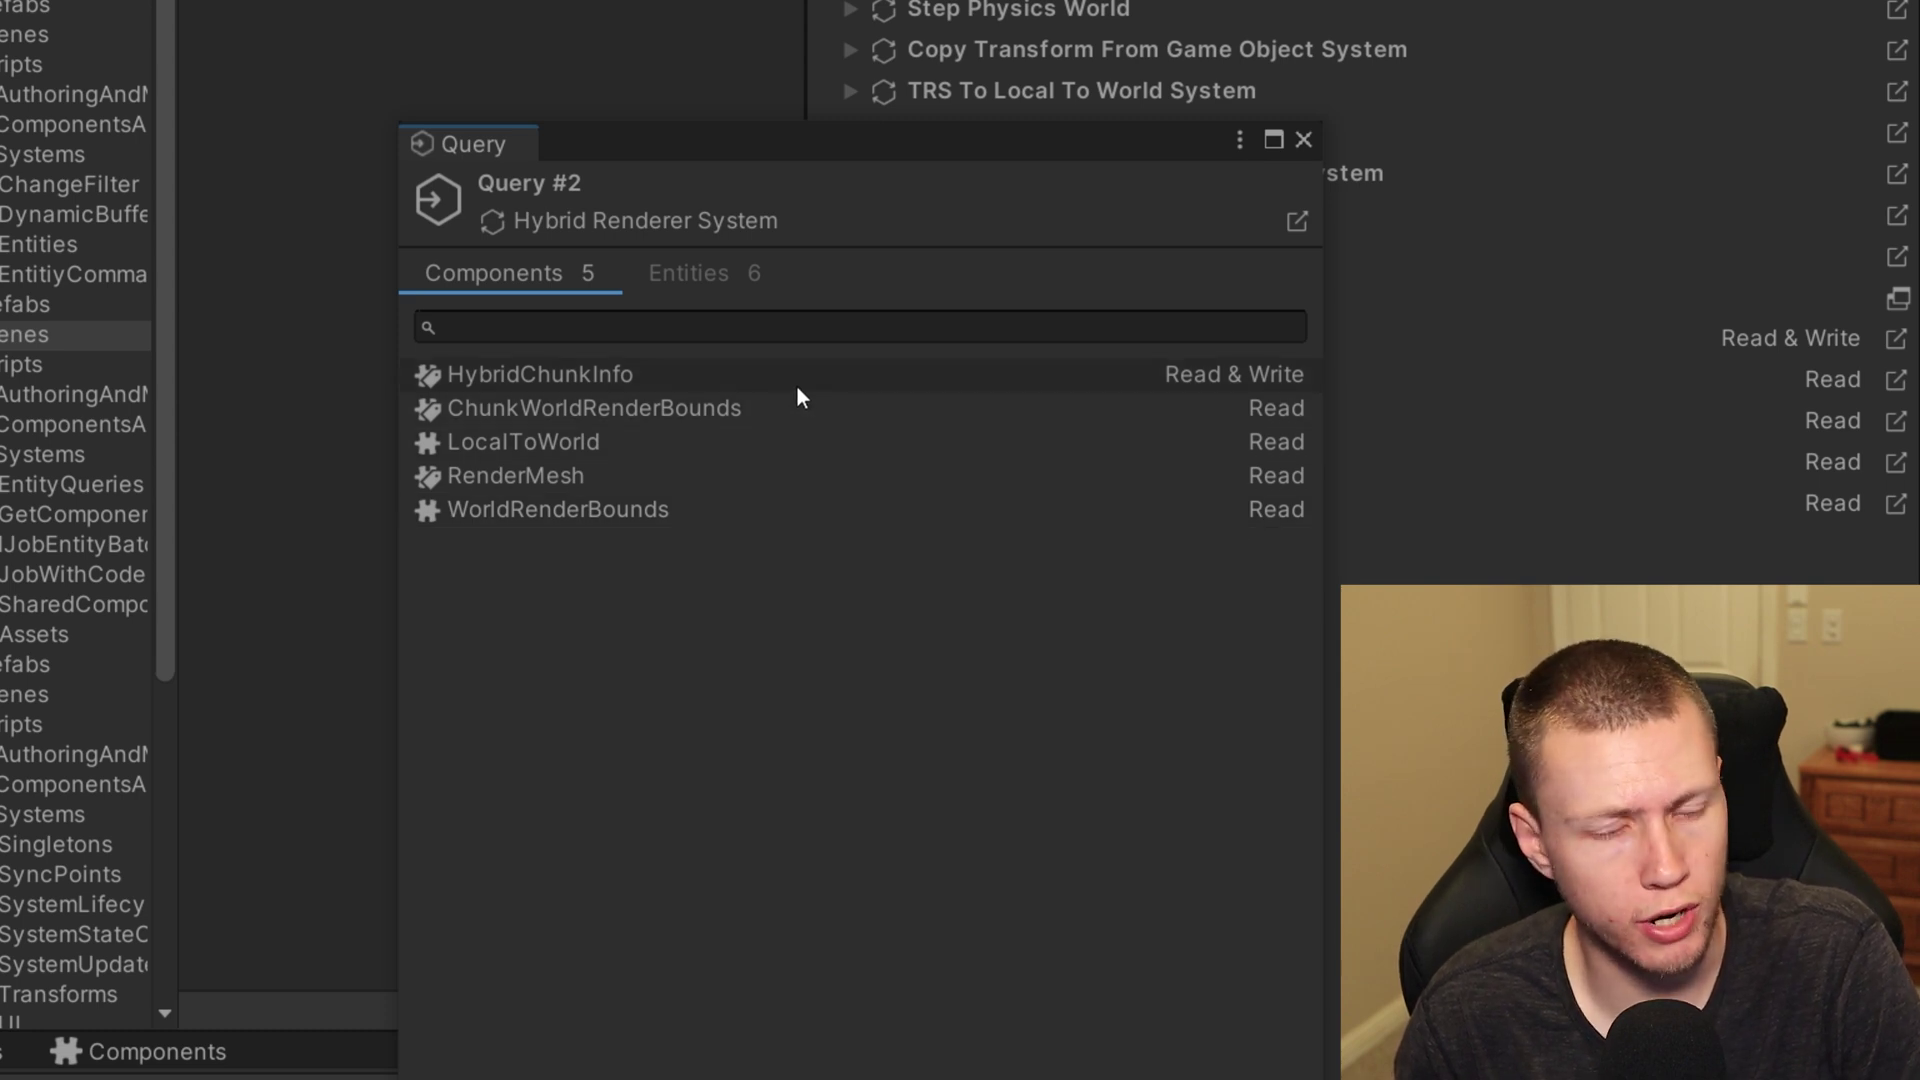
- List the entities matching Query #2, select Plane, move the query window aside and review Plane's components
{"action": "left_click", "coordinate": [698, 276]}
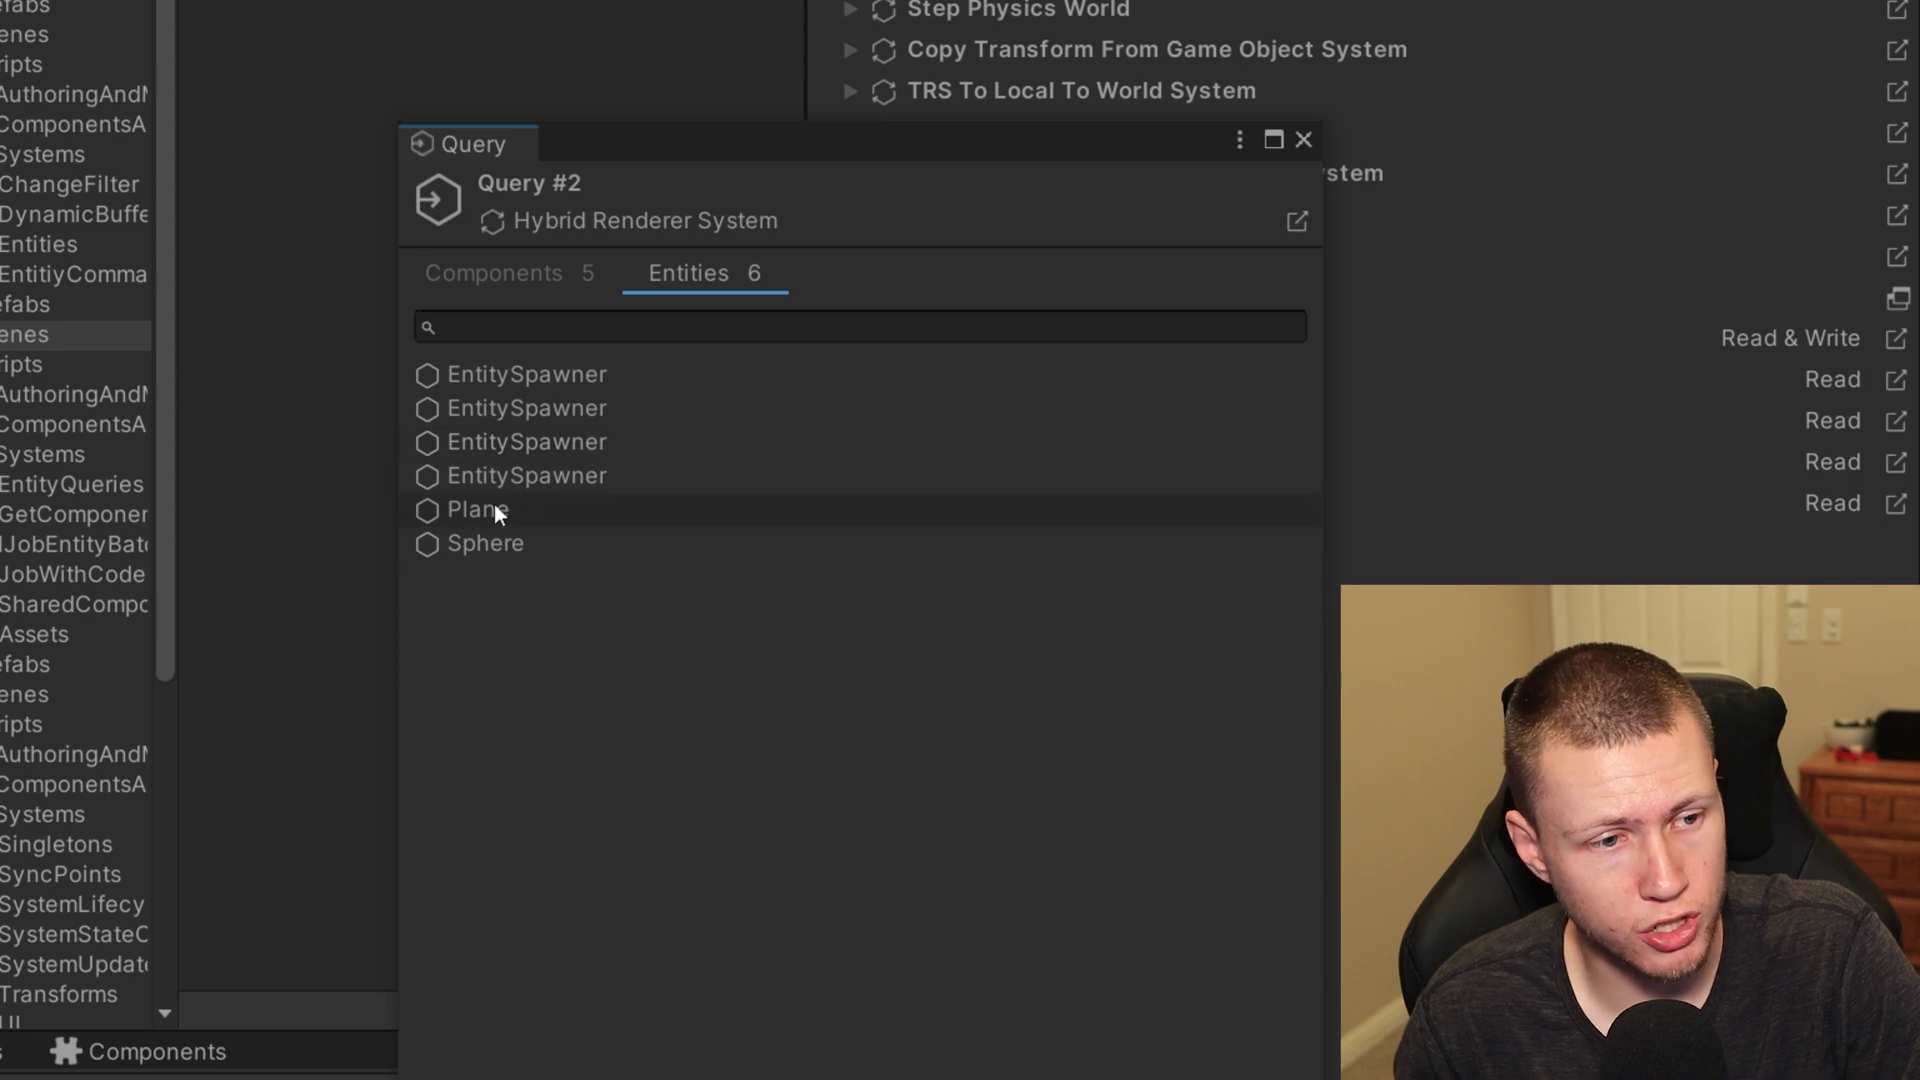
{"action": "left_click", "coordinate": [555, 512]}
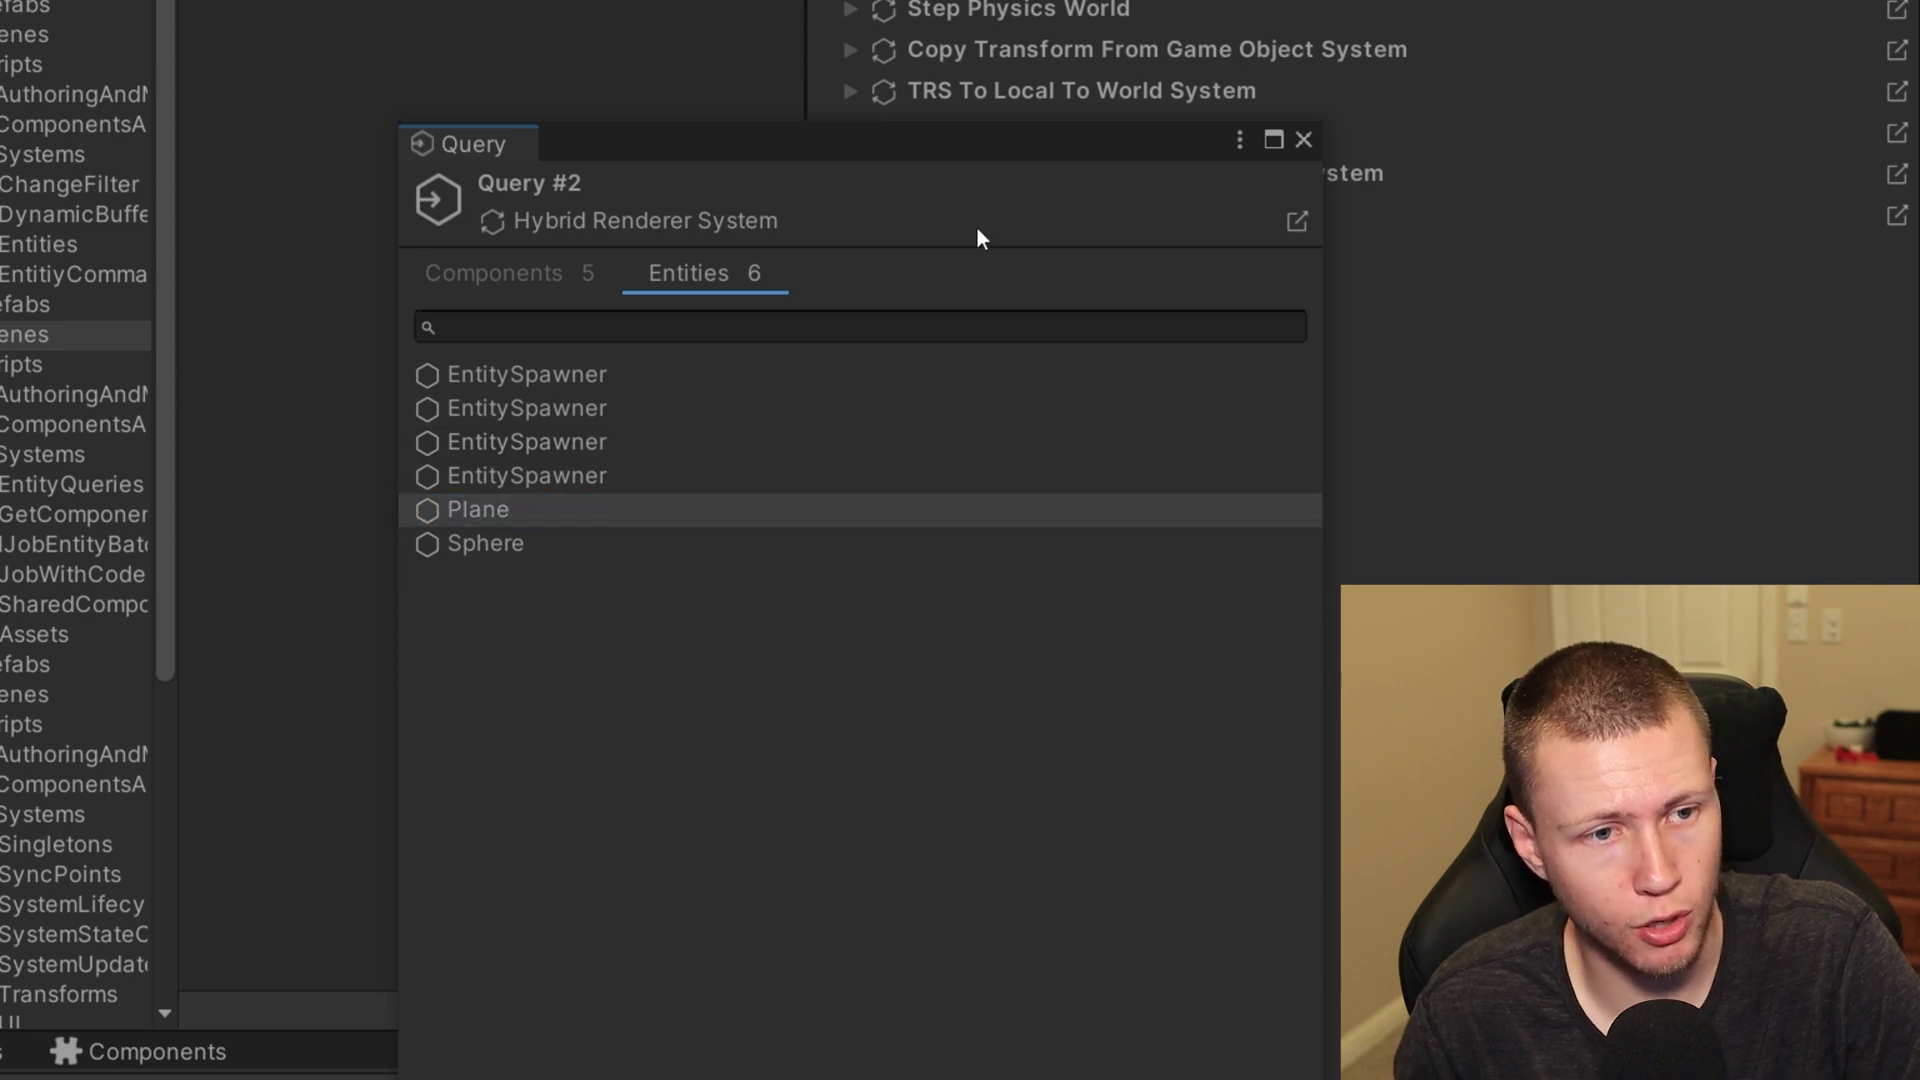
{"action": "left_click_drag", "start_coordinate": [978, 152], "coordinate": [343, 462]}
{"action": "left_click", "coordinate": [945, 142]}
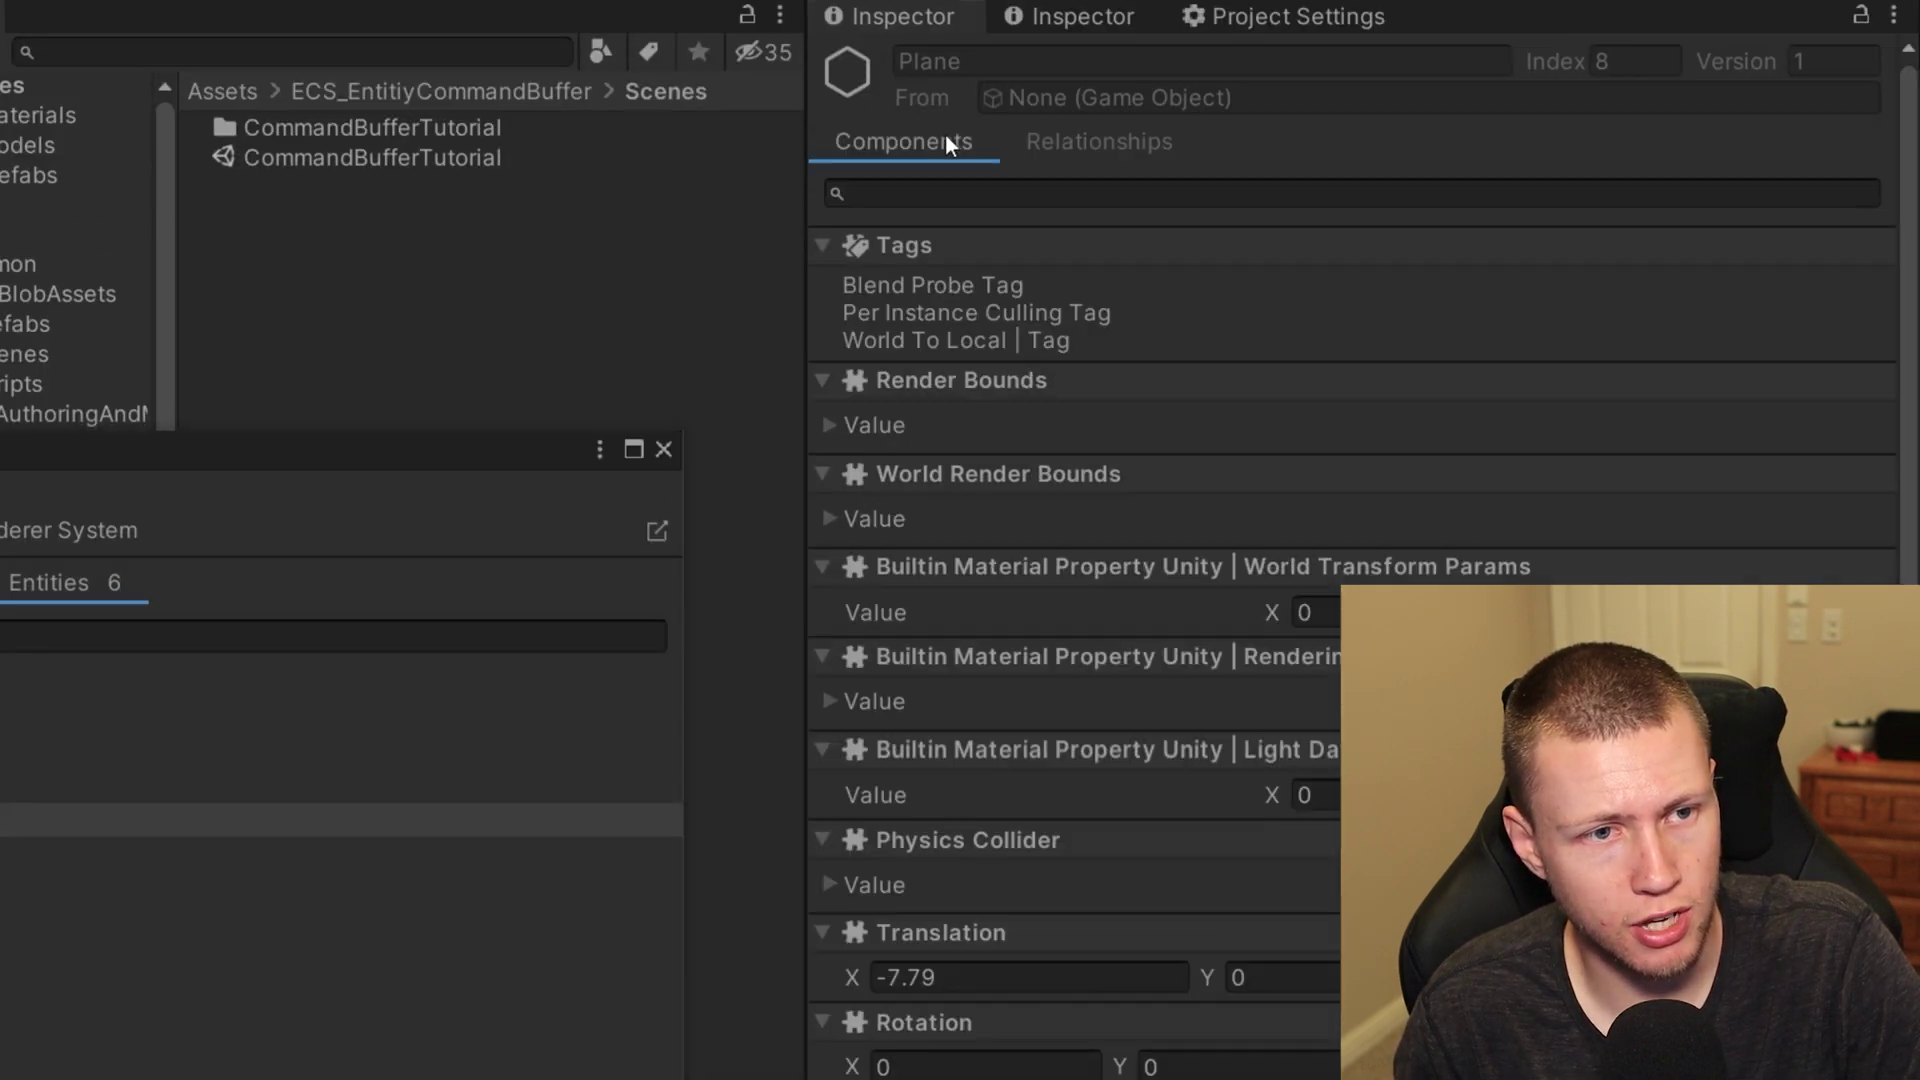
{"action": "scroll", "coordinate": [1230, 420], "scroll_direction": "down", "scroll_amount": 3}
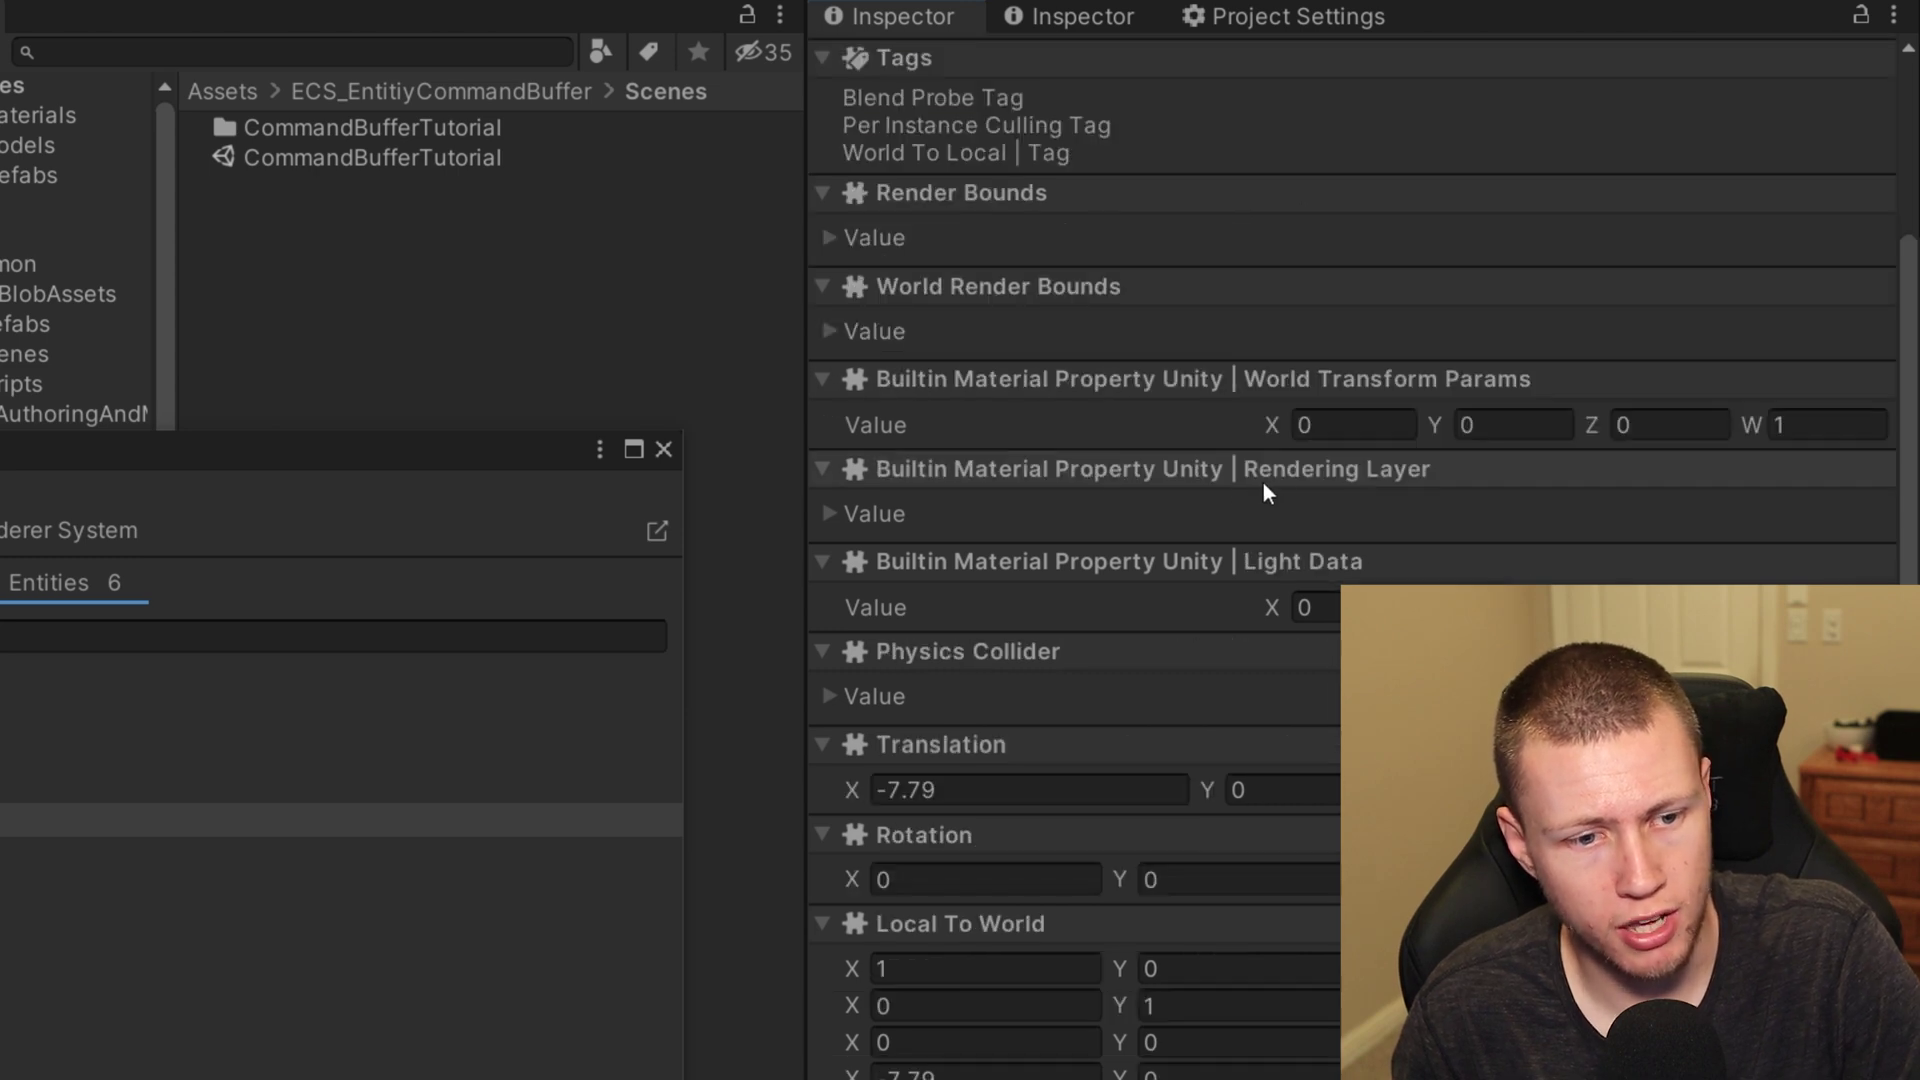
{"action": "scroll", "coordinate": [1229, 420], "scroll_direction": "up", "scroll_amount": 3}
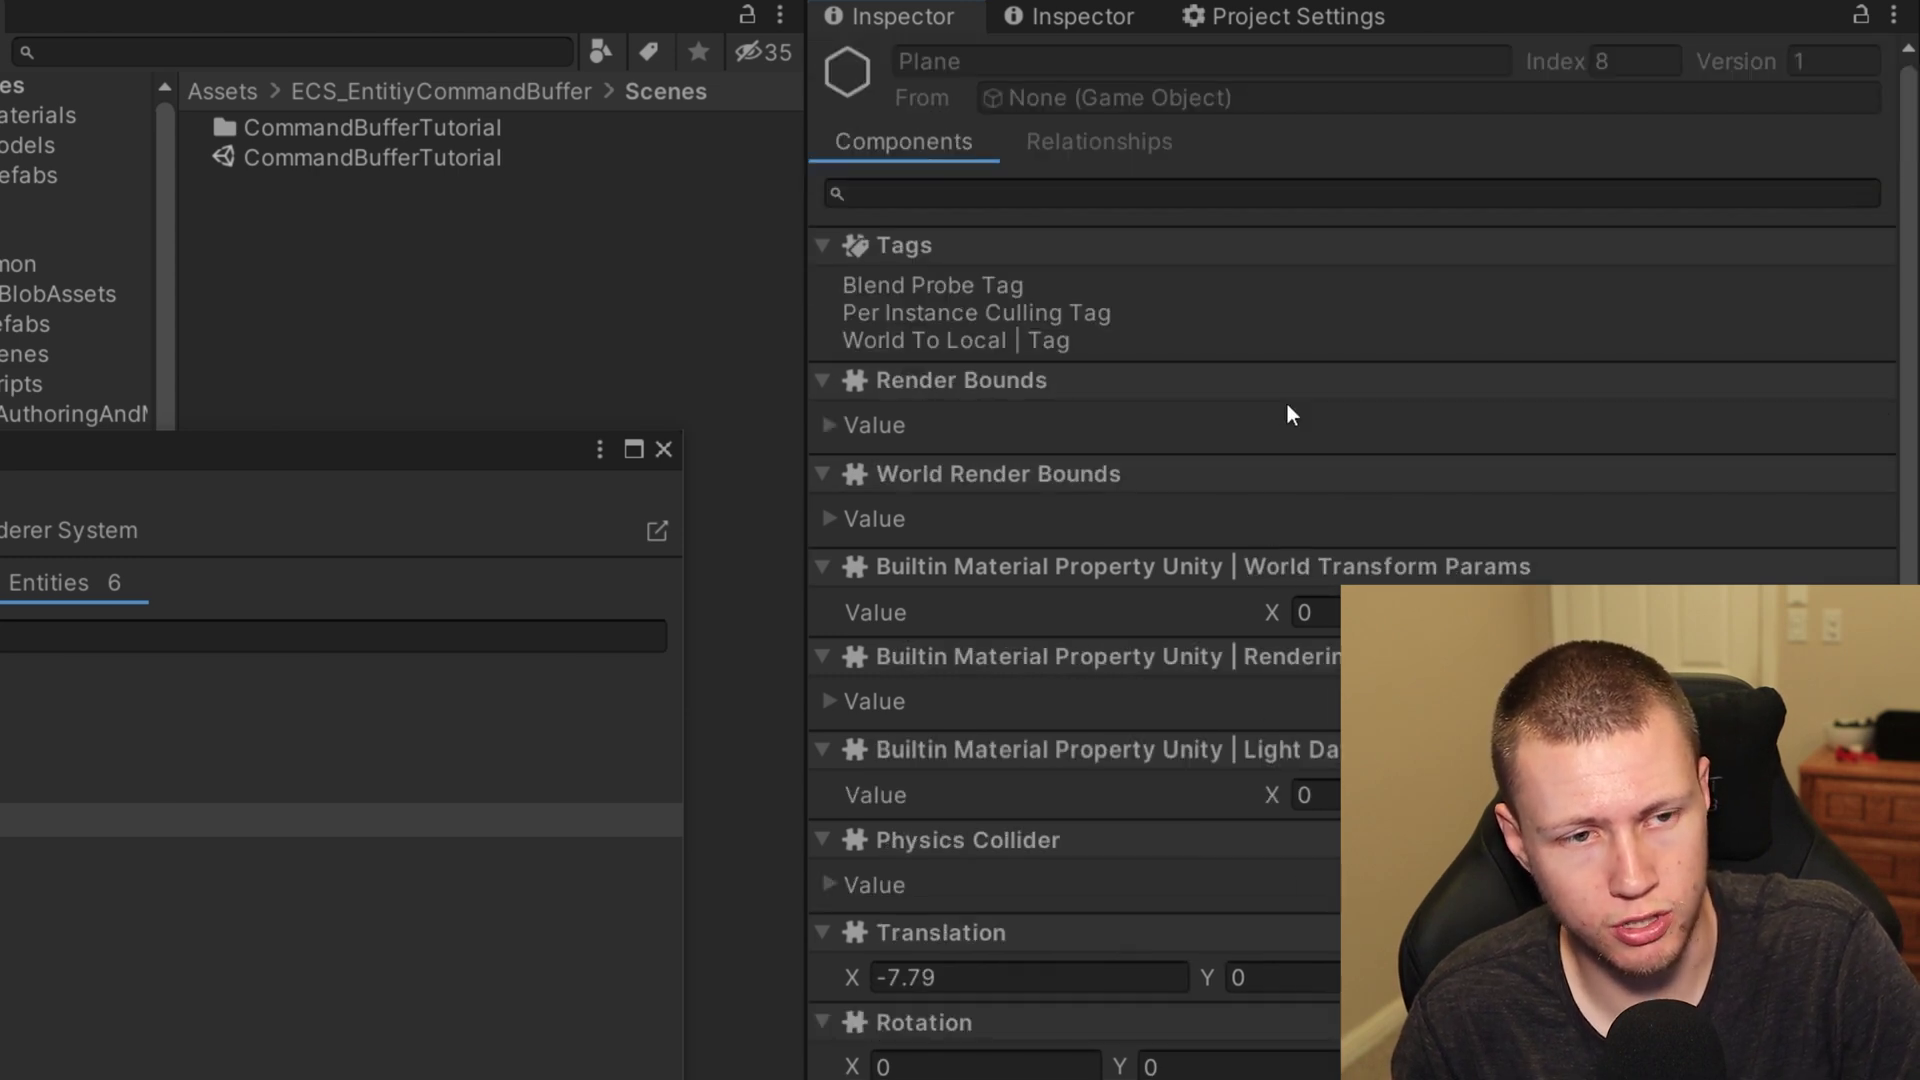
- Show Plane's system relationships, open the Track Shader Reflection Changes System and view that system's own relationships
{"action": "left_click", "coordinate": [1114, 142]}
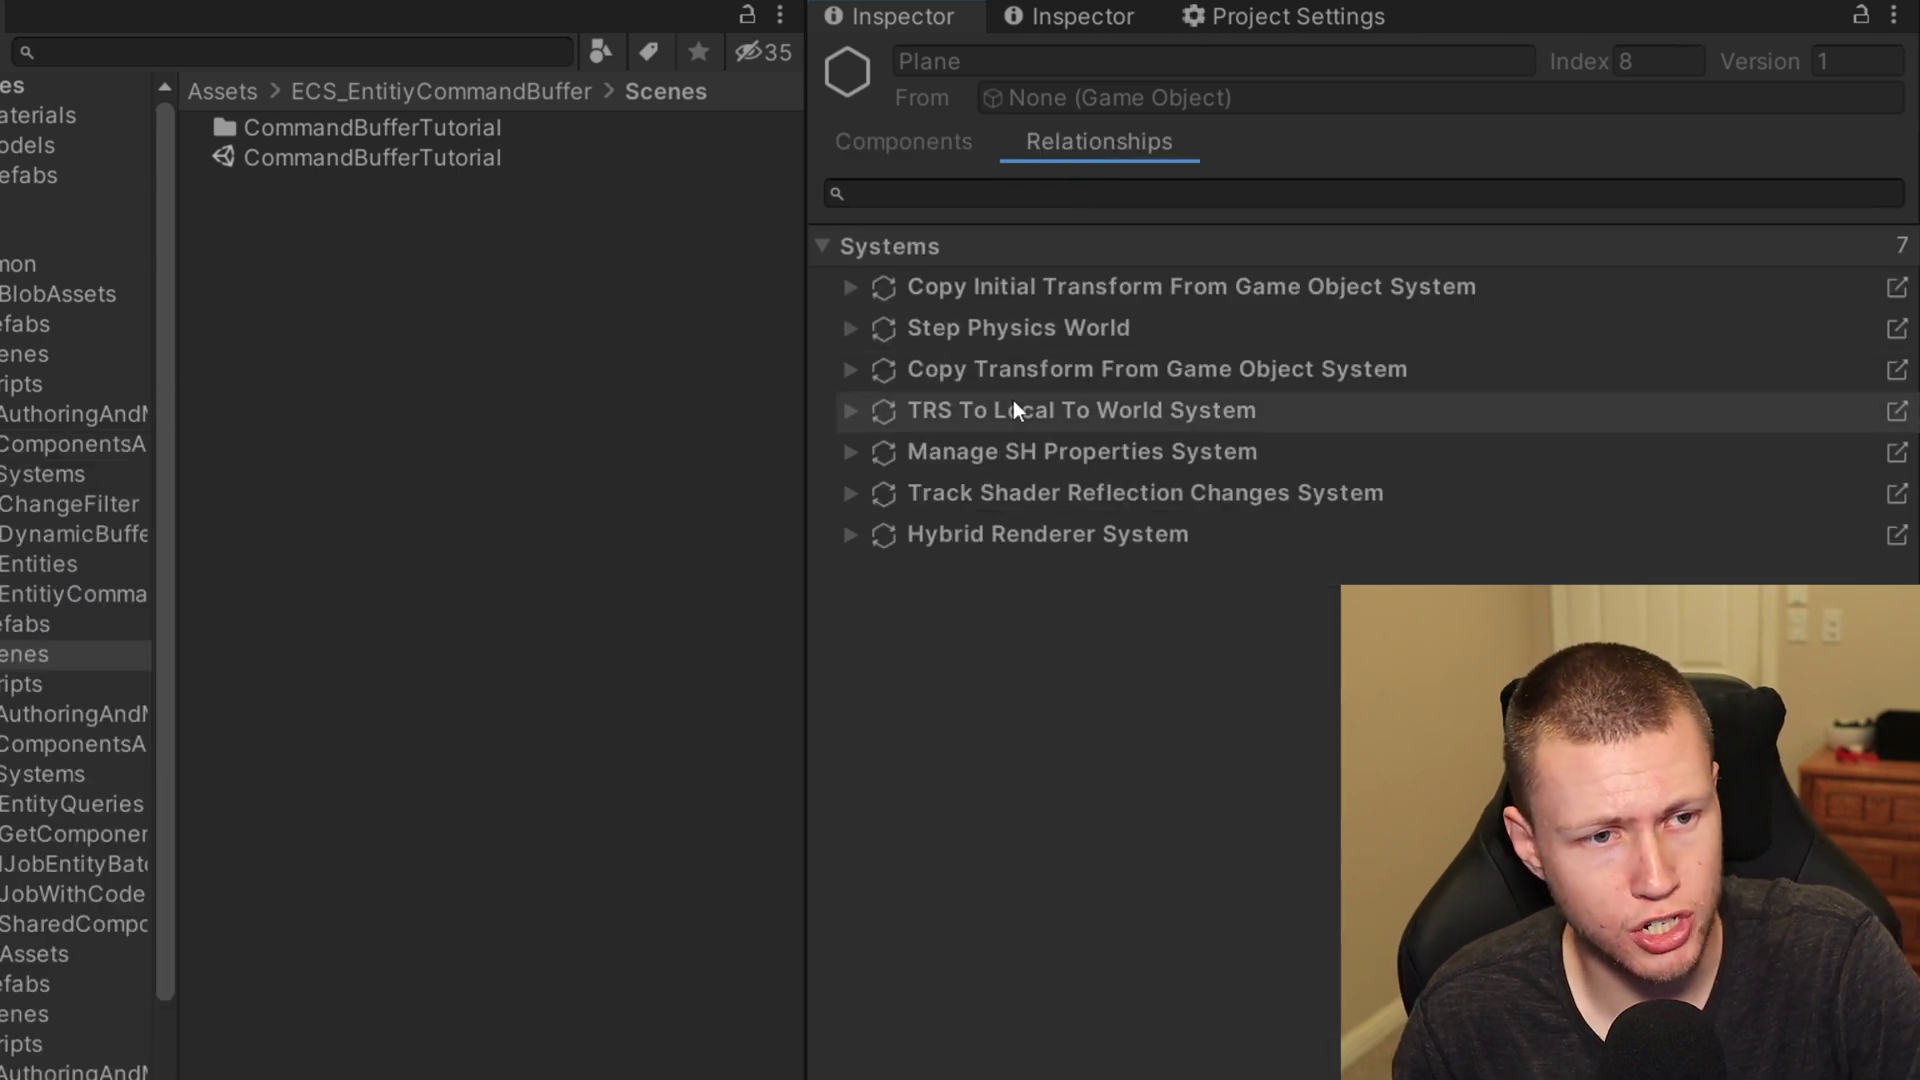
{"action": "left_click", "coordinate": [1897, 494]}
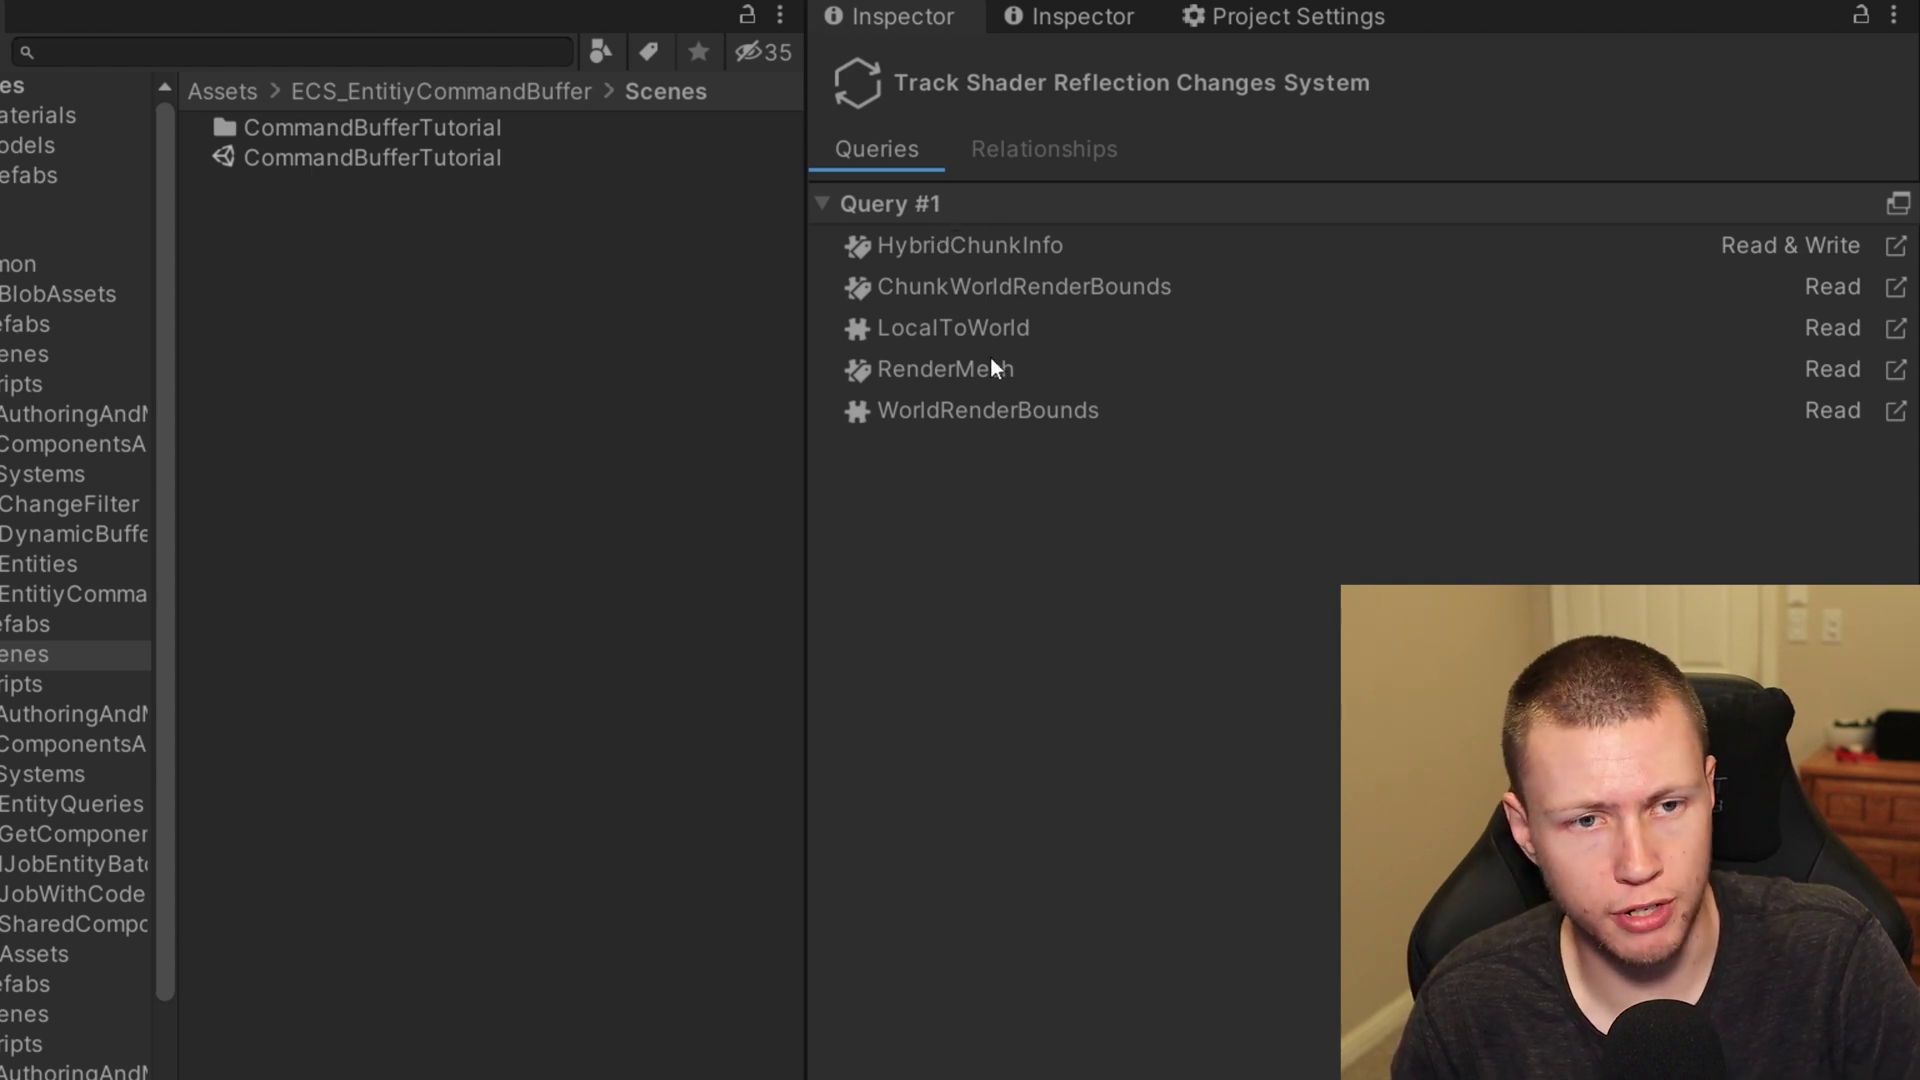
{"action": "left_click", "coordinate": [1016, 150]}
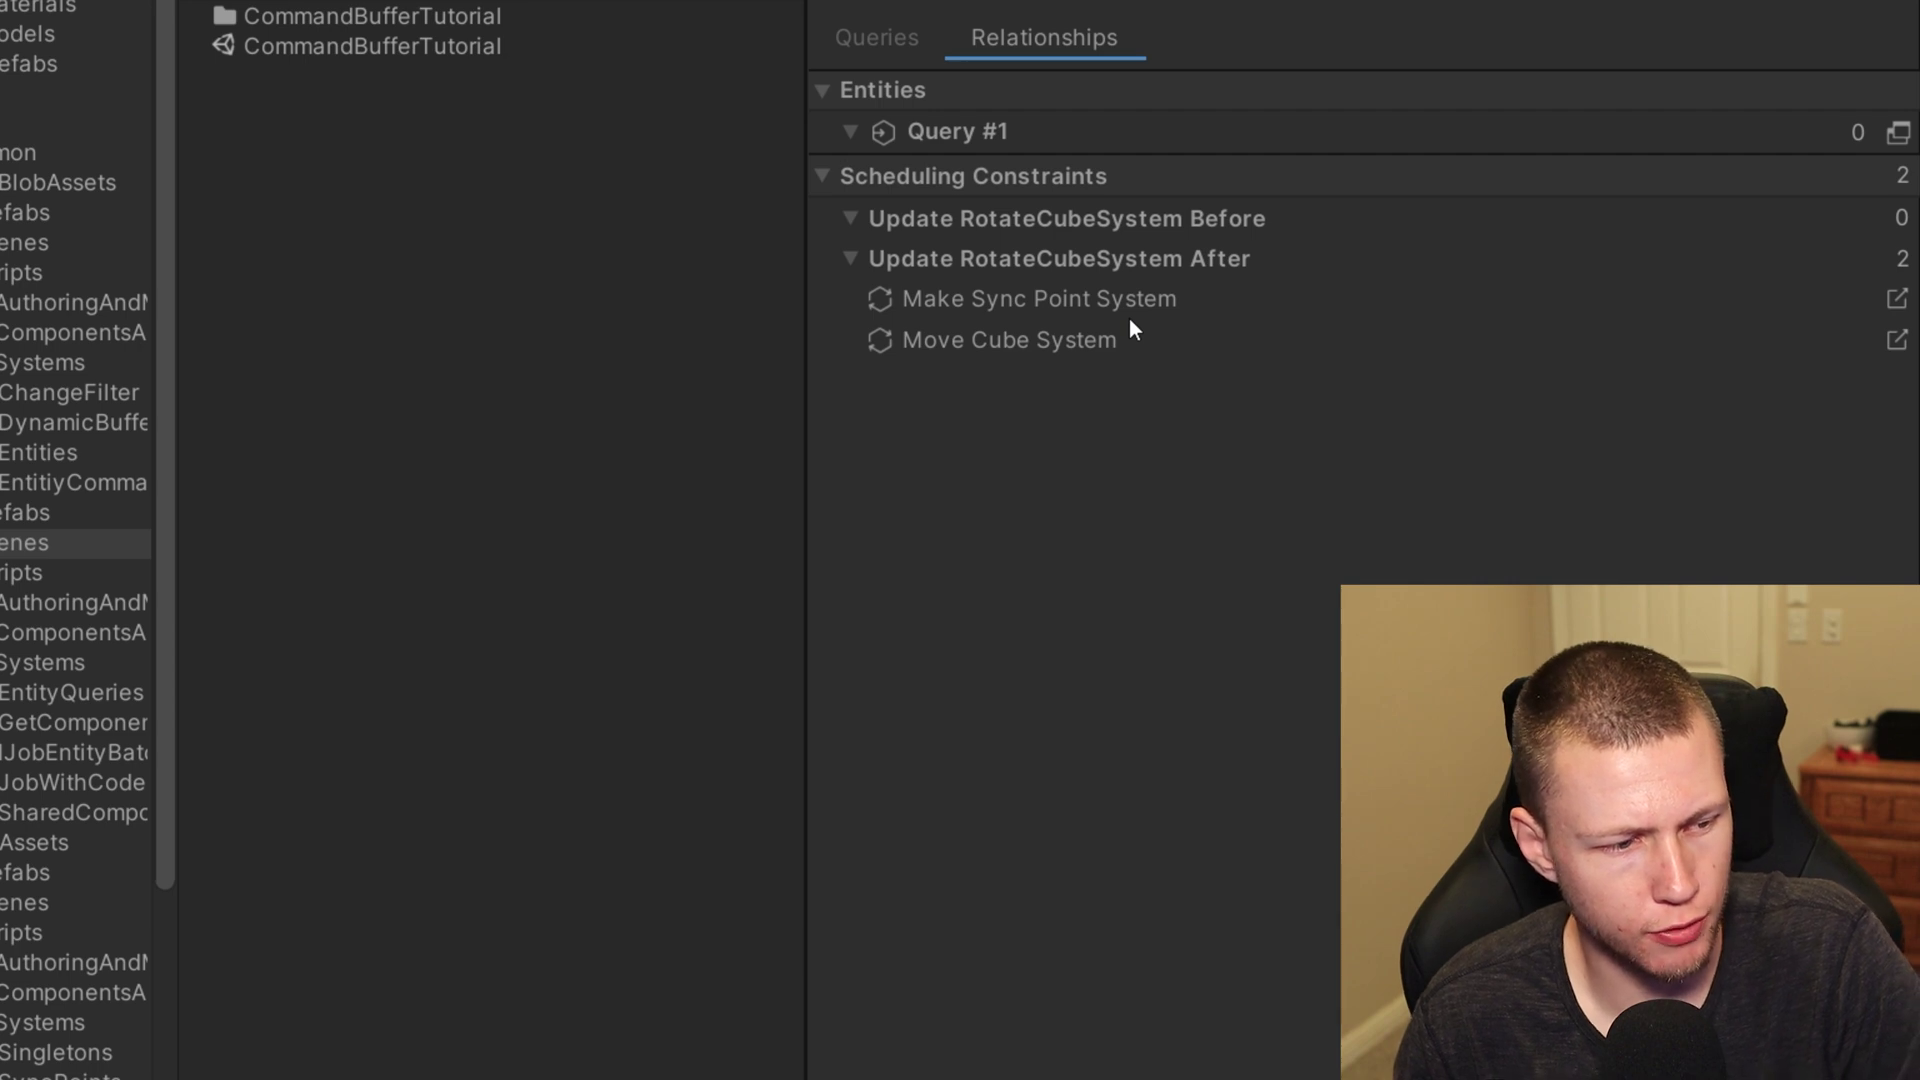
- Inspect the Spawn Entities System's query, open its EntitySpawnData component and expand the system that uses it
{"action": "left_click", "coordinate": [861, 981]}
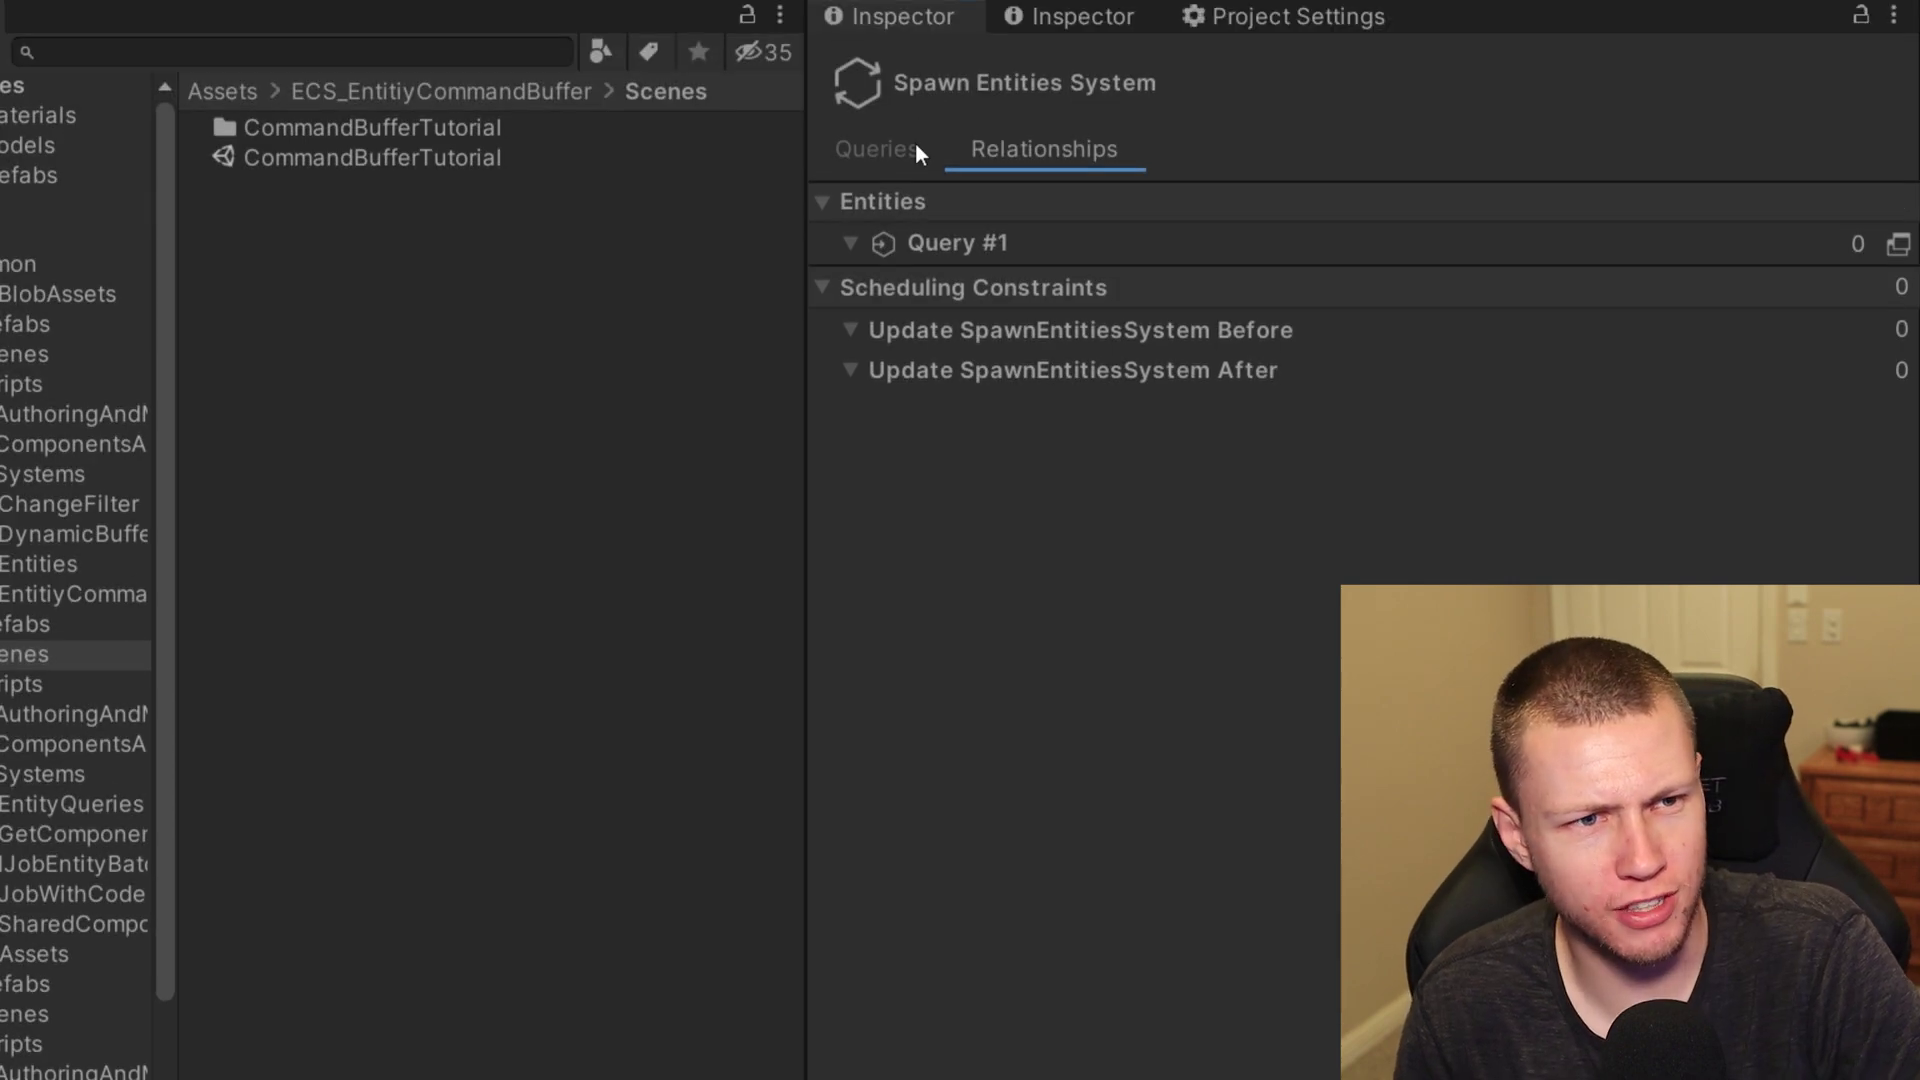
{"action": "left_click", "coordinate": [915, 148]}
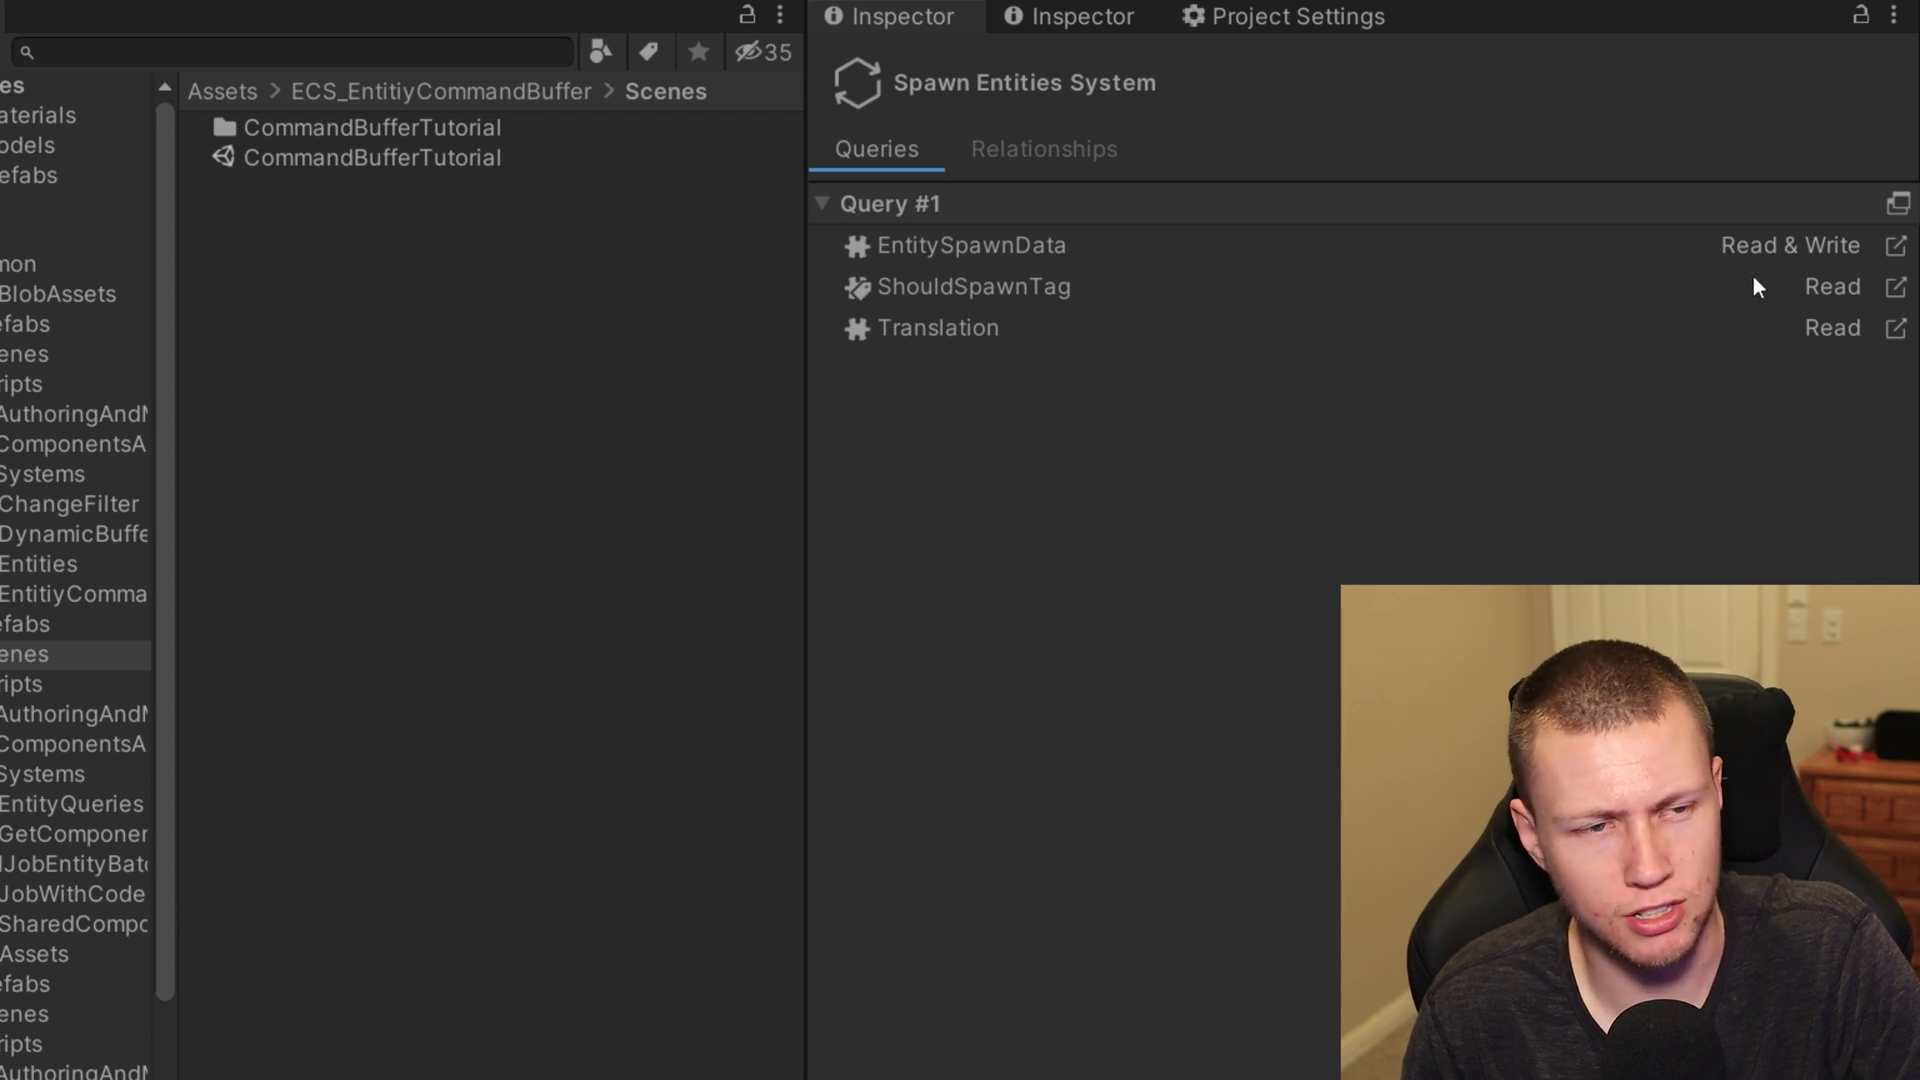
{"action": "left_click", "coordinate": [1896, 247]}
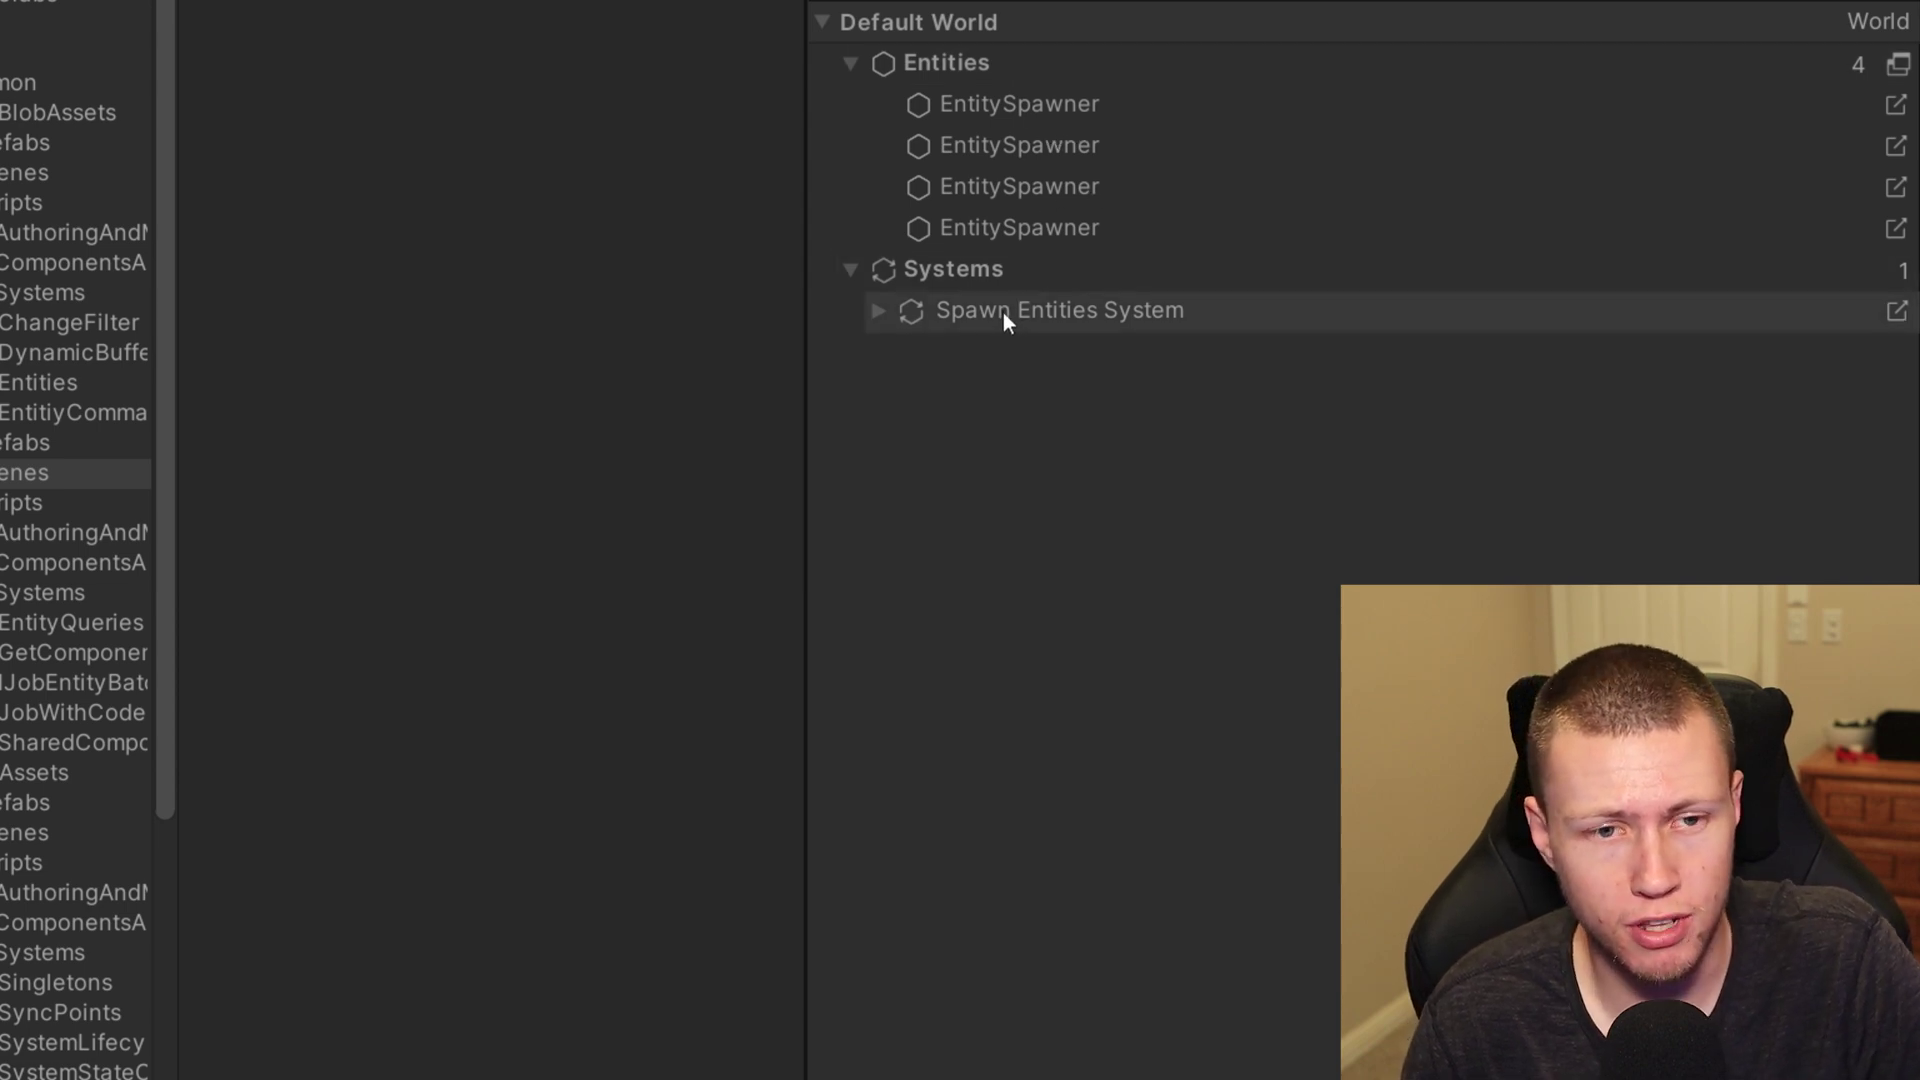
{"action": "left_click", "coordinate": [879, 311]}
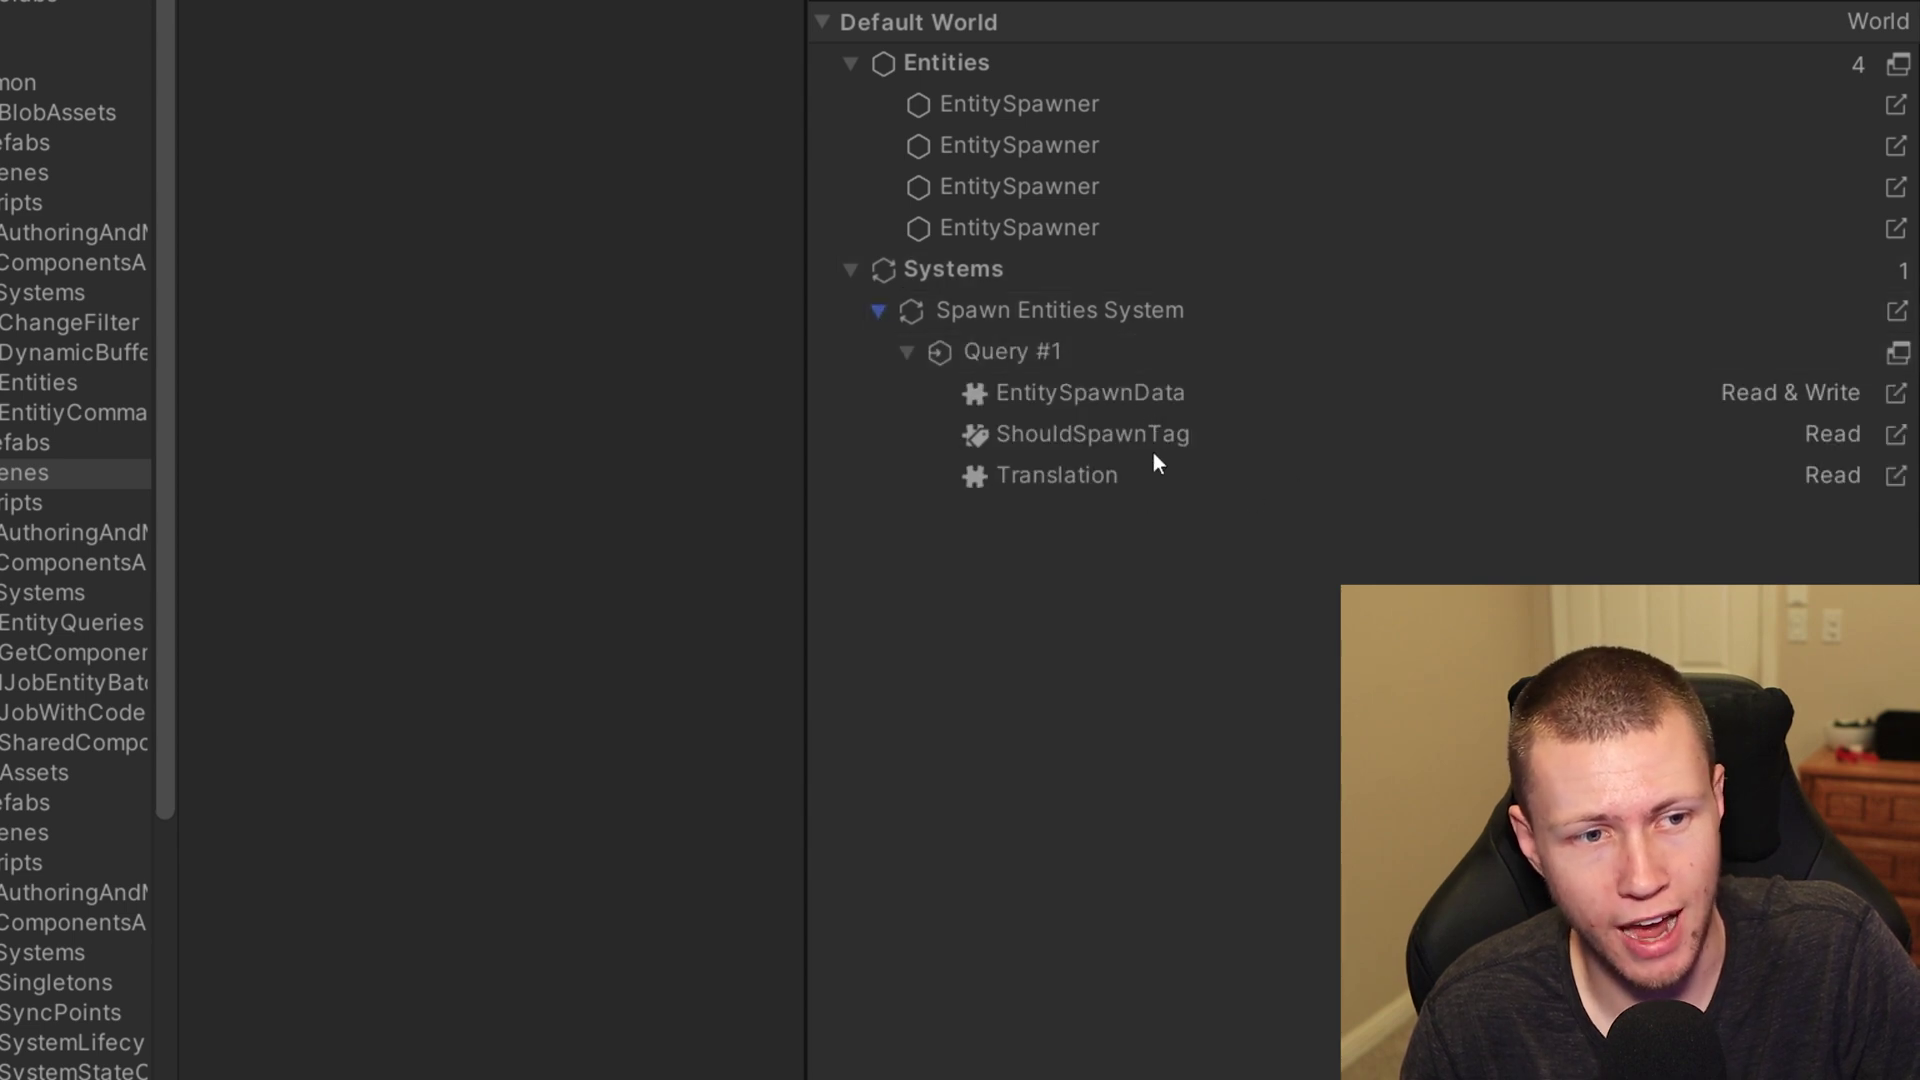
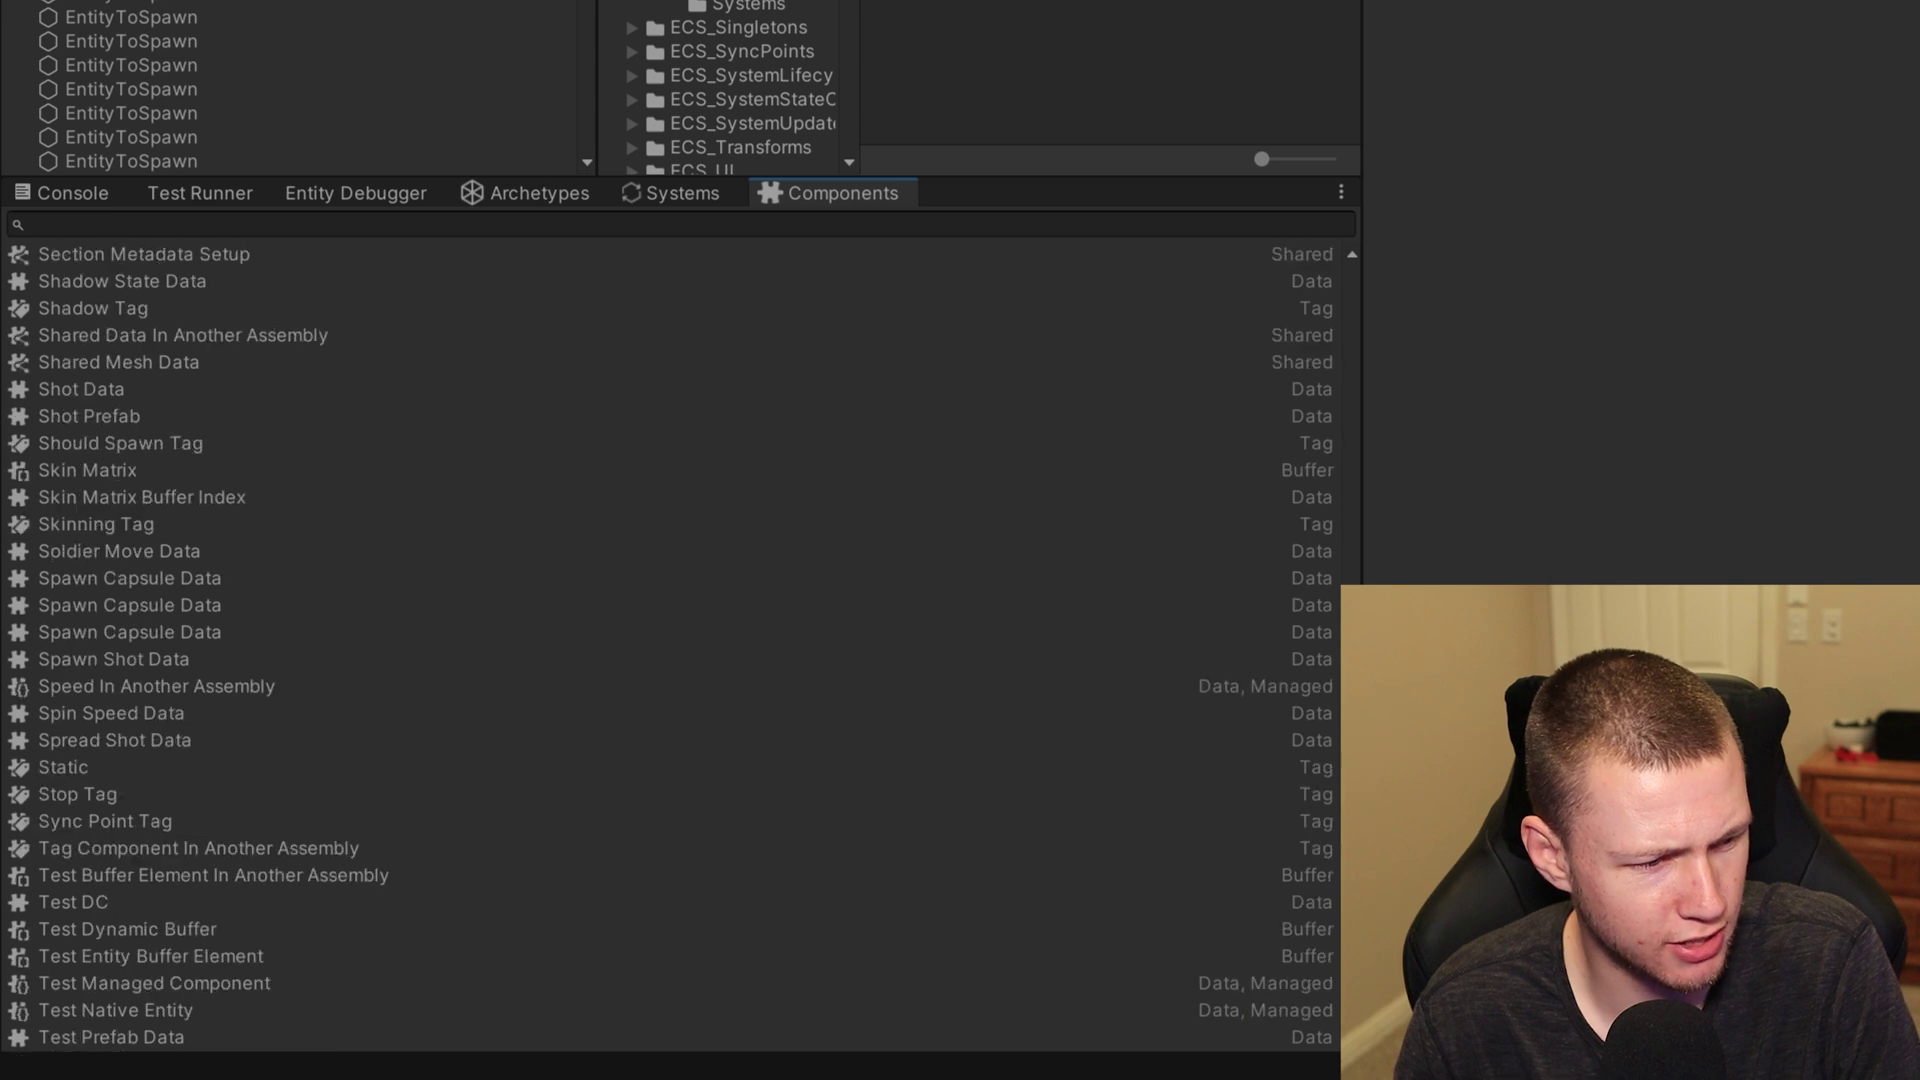
- Filter the full component list by "spawn", select Should Spawn Tag and clear the filter
{"action": "scroll", "coordinate": [670, 645], "scroll_direction": "up", "scroll_amount": 10}
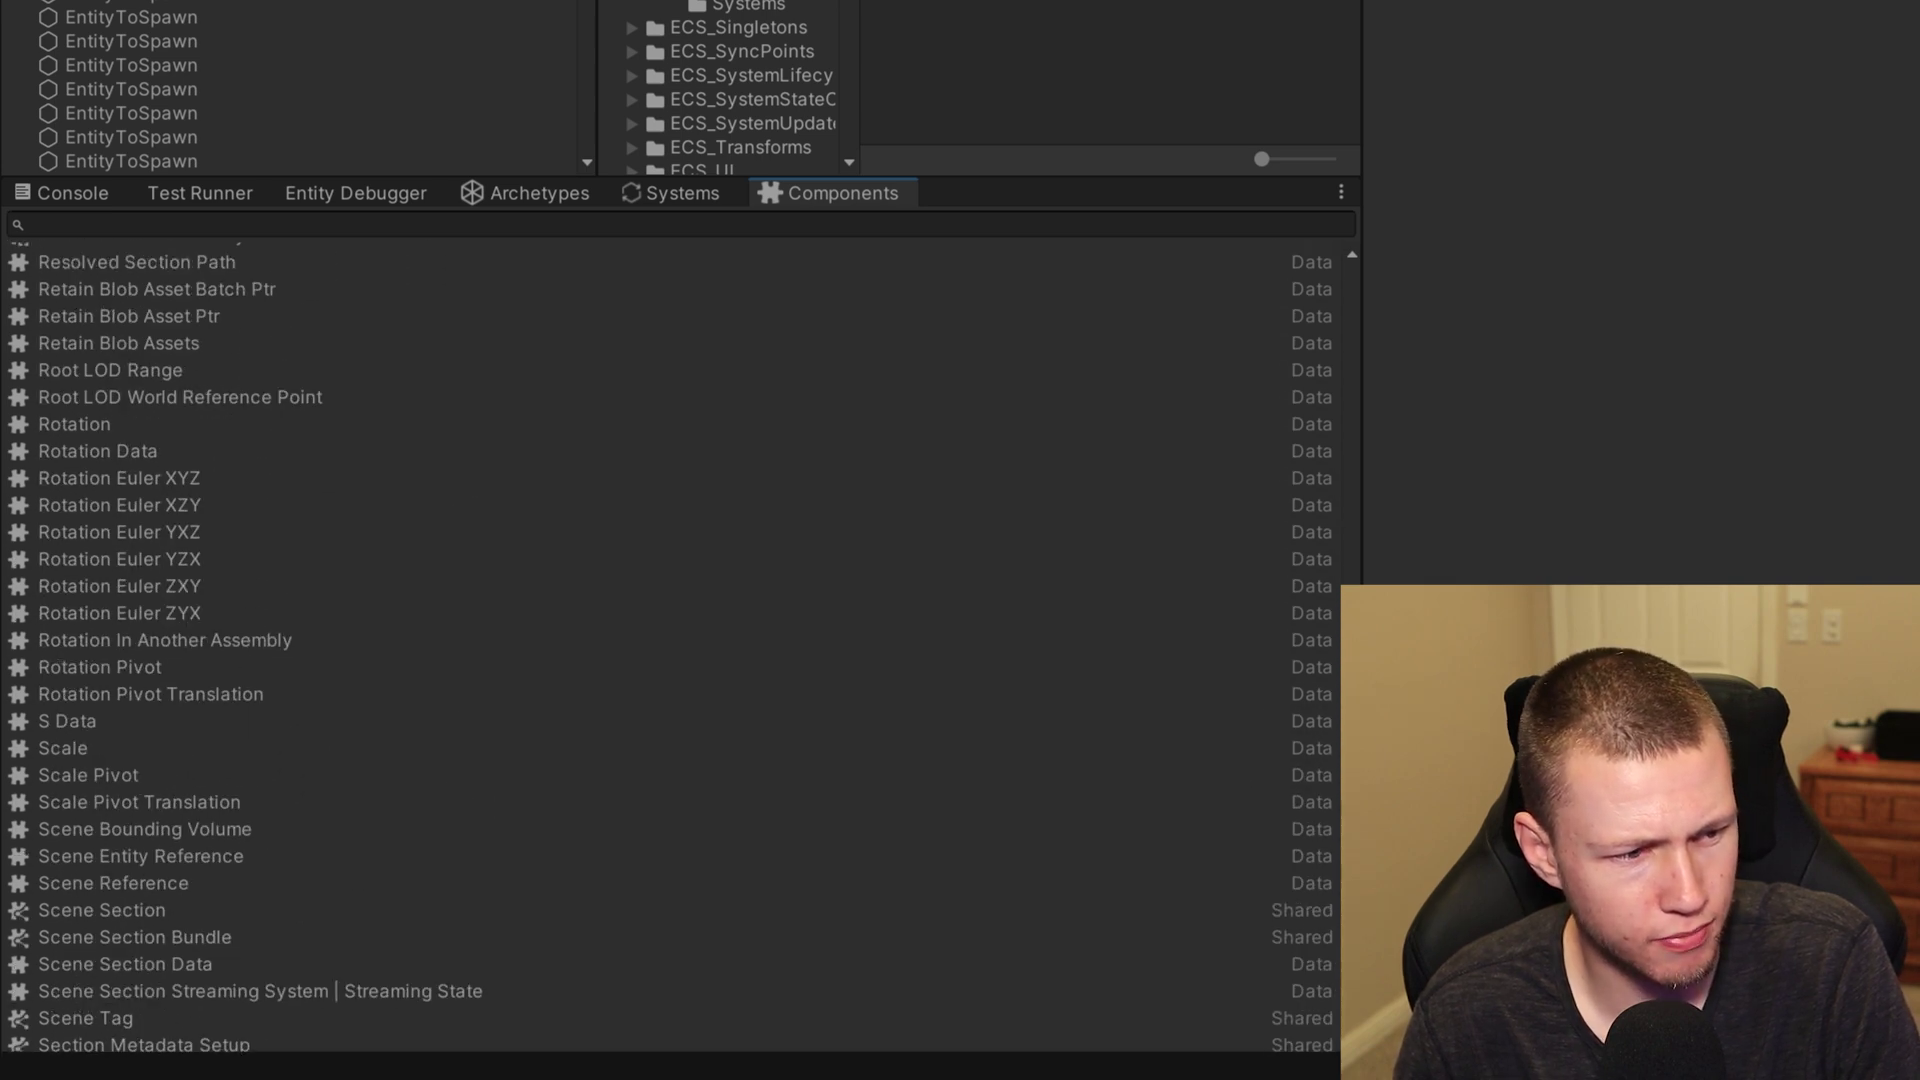
{"action": "scroll", "coordinate": [670, 645], "scroll_direction": "up", "scroll_amount": 14}
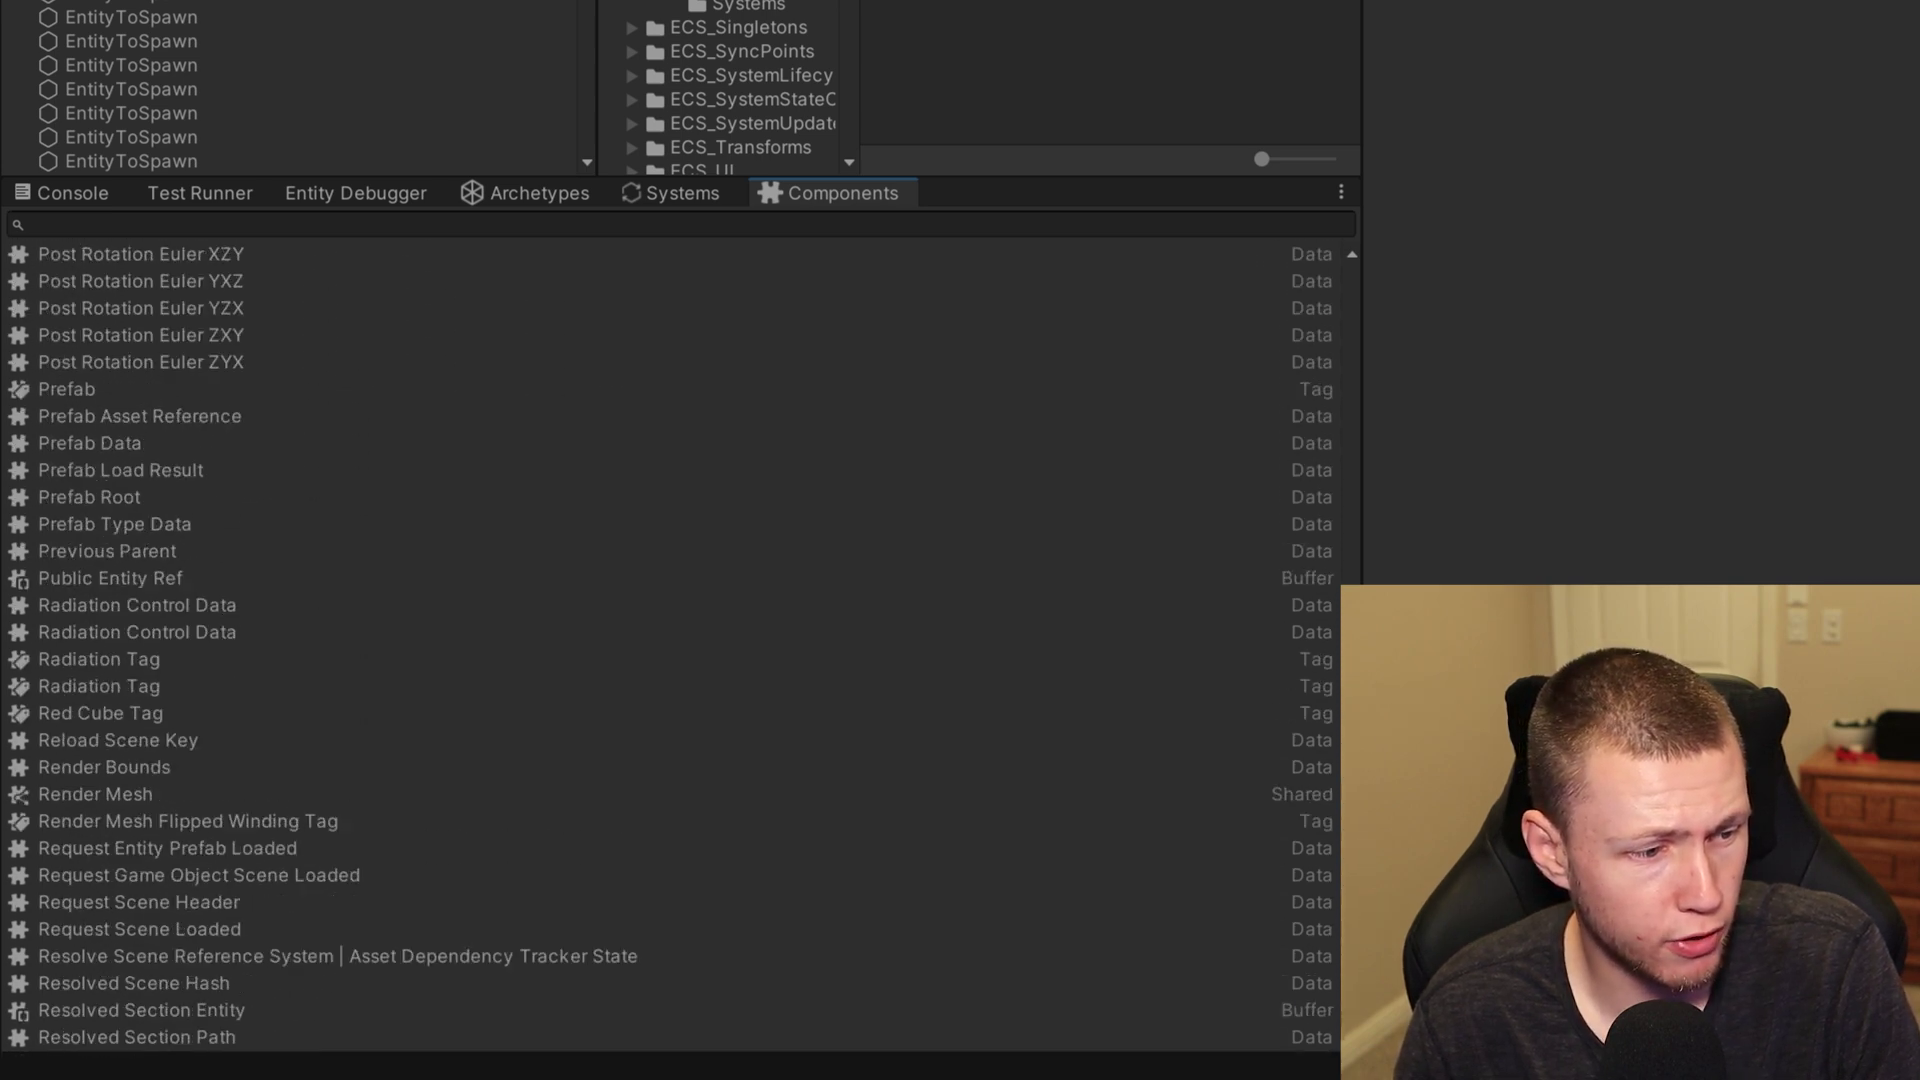
{"action": "scroll", "coordinate": [1338, 700], "scroll_direction": "up", "scroll_amount": 3}
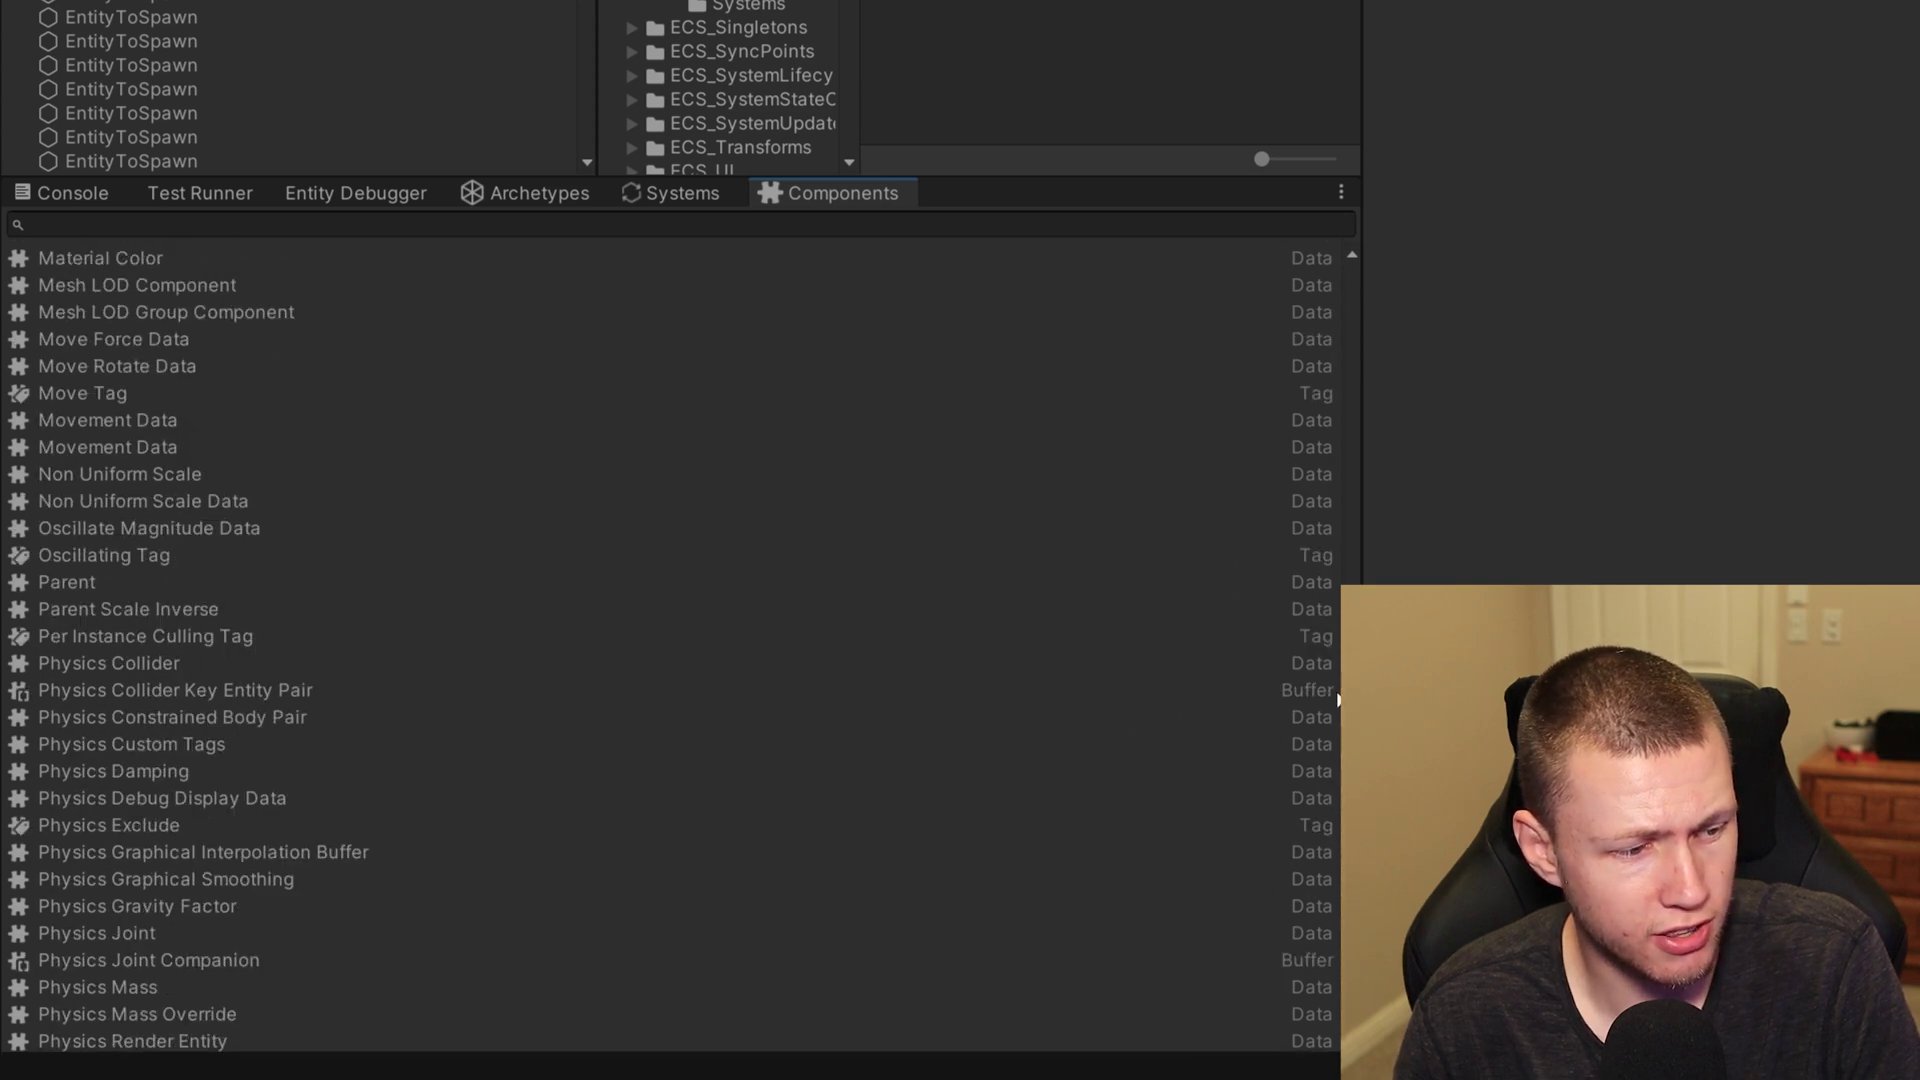
{"action": "left_click_drag", "start_coordinate": [1338, 700], "coordinate": [1322, 280]}
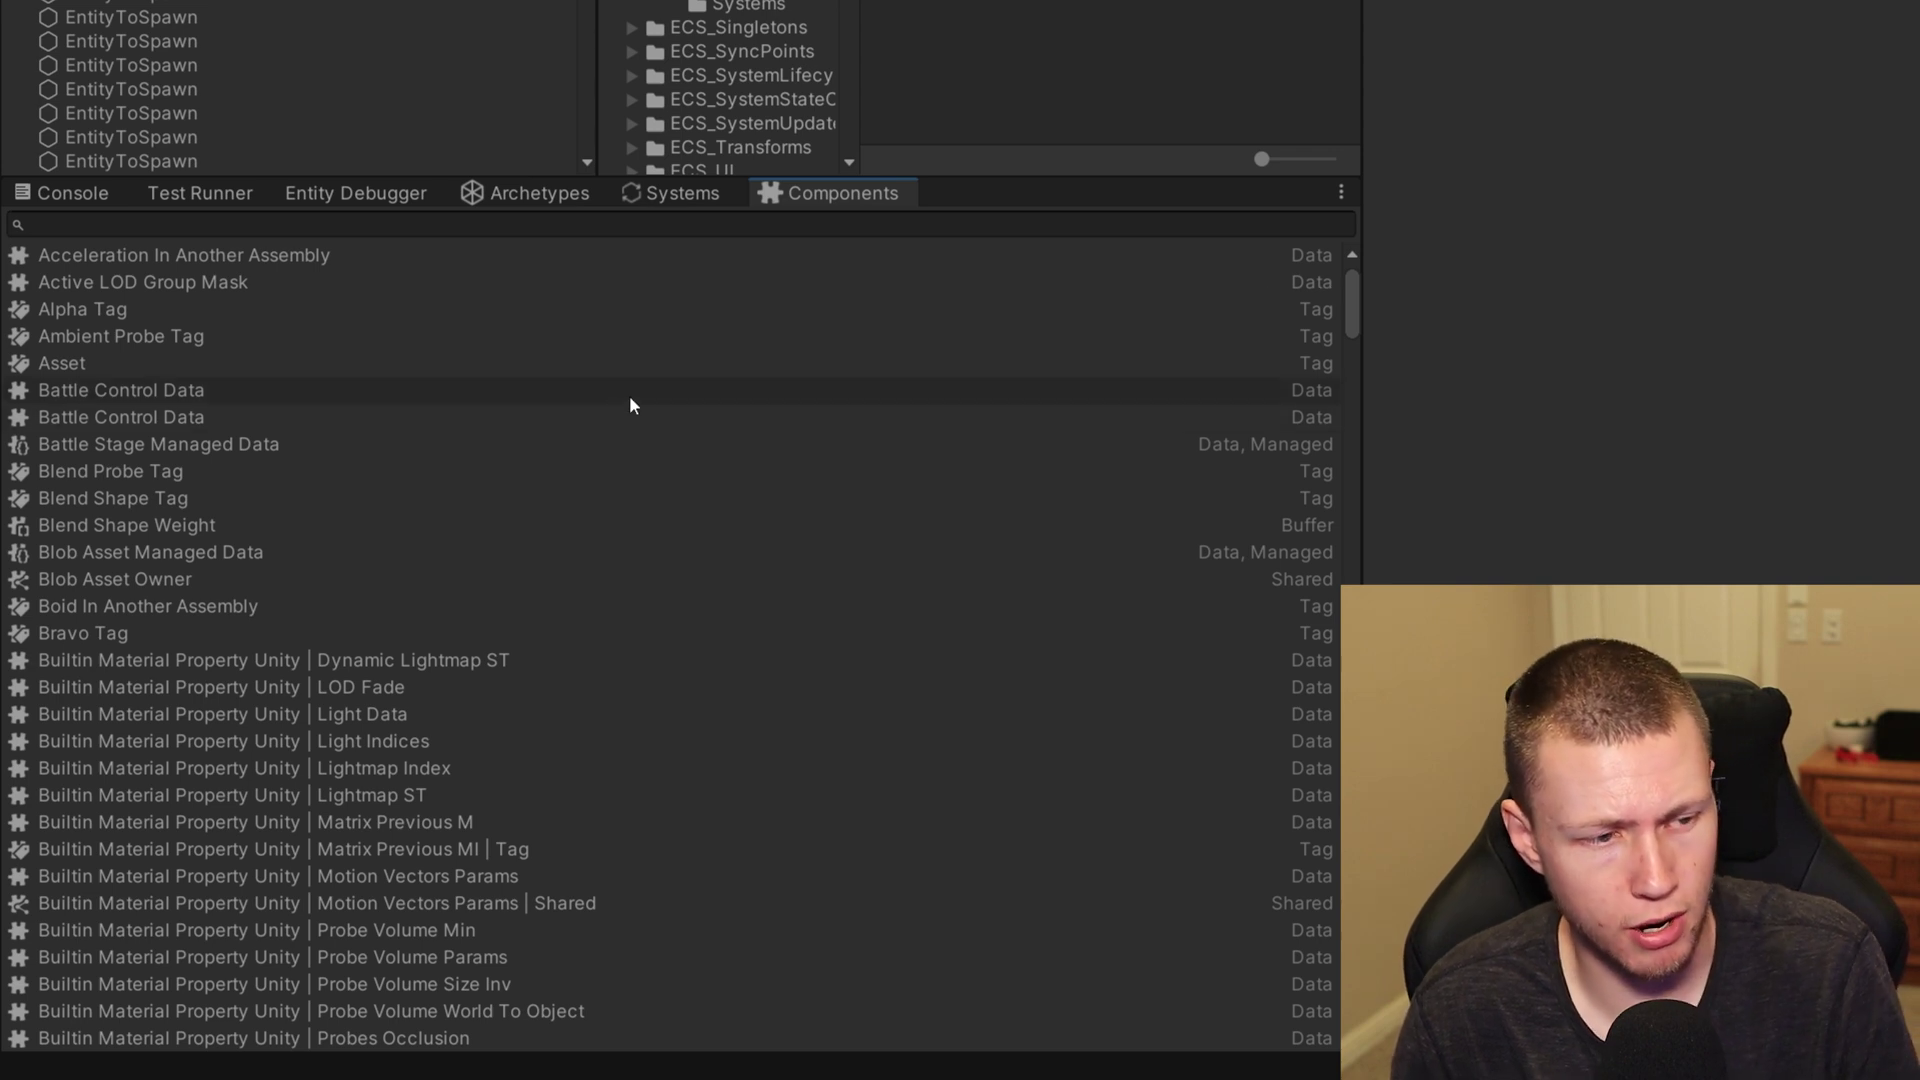
{"action": "left_click", "coordinate": [502, 225]}
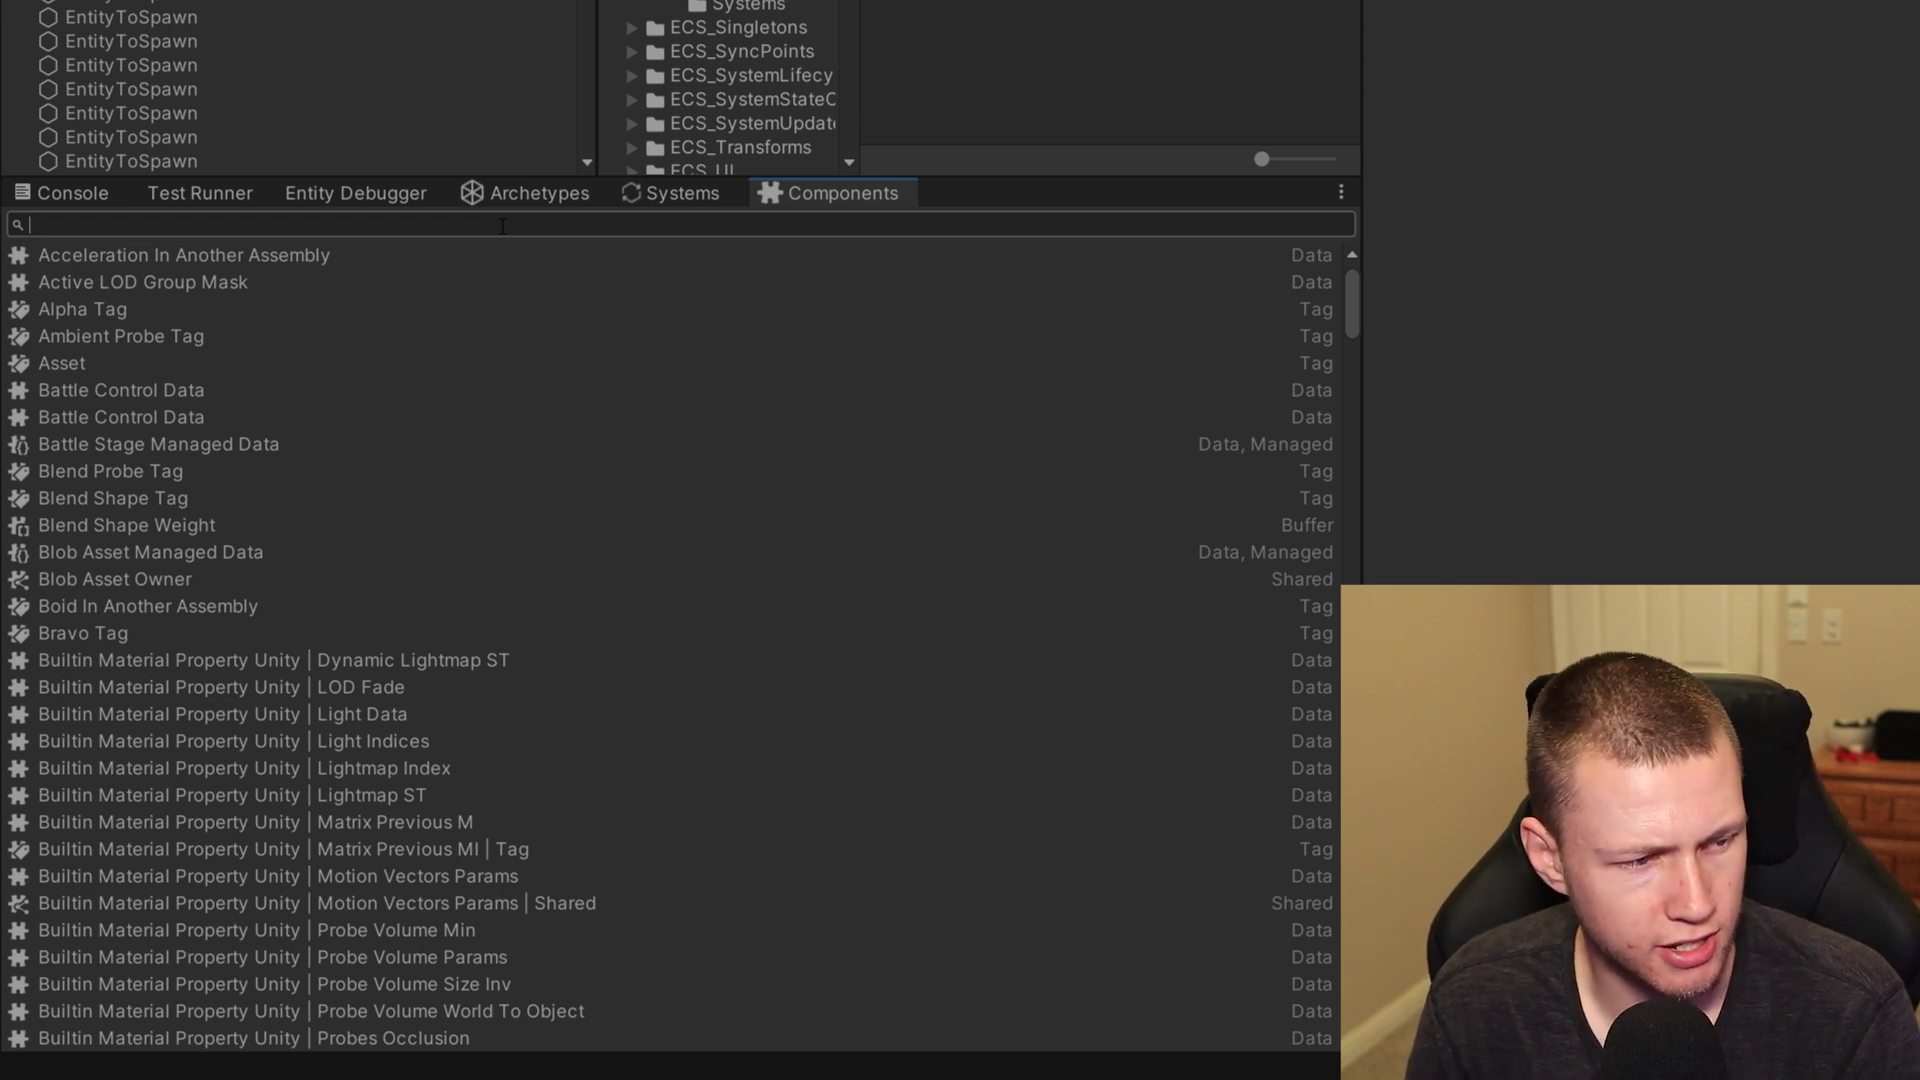
{"action": "type", "text": "spawn"}
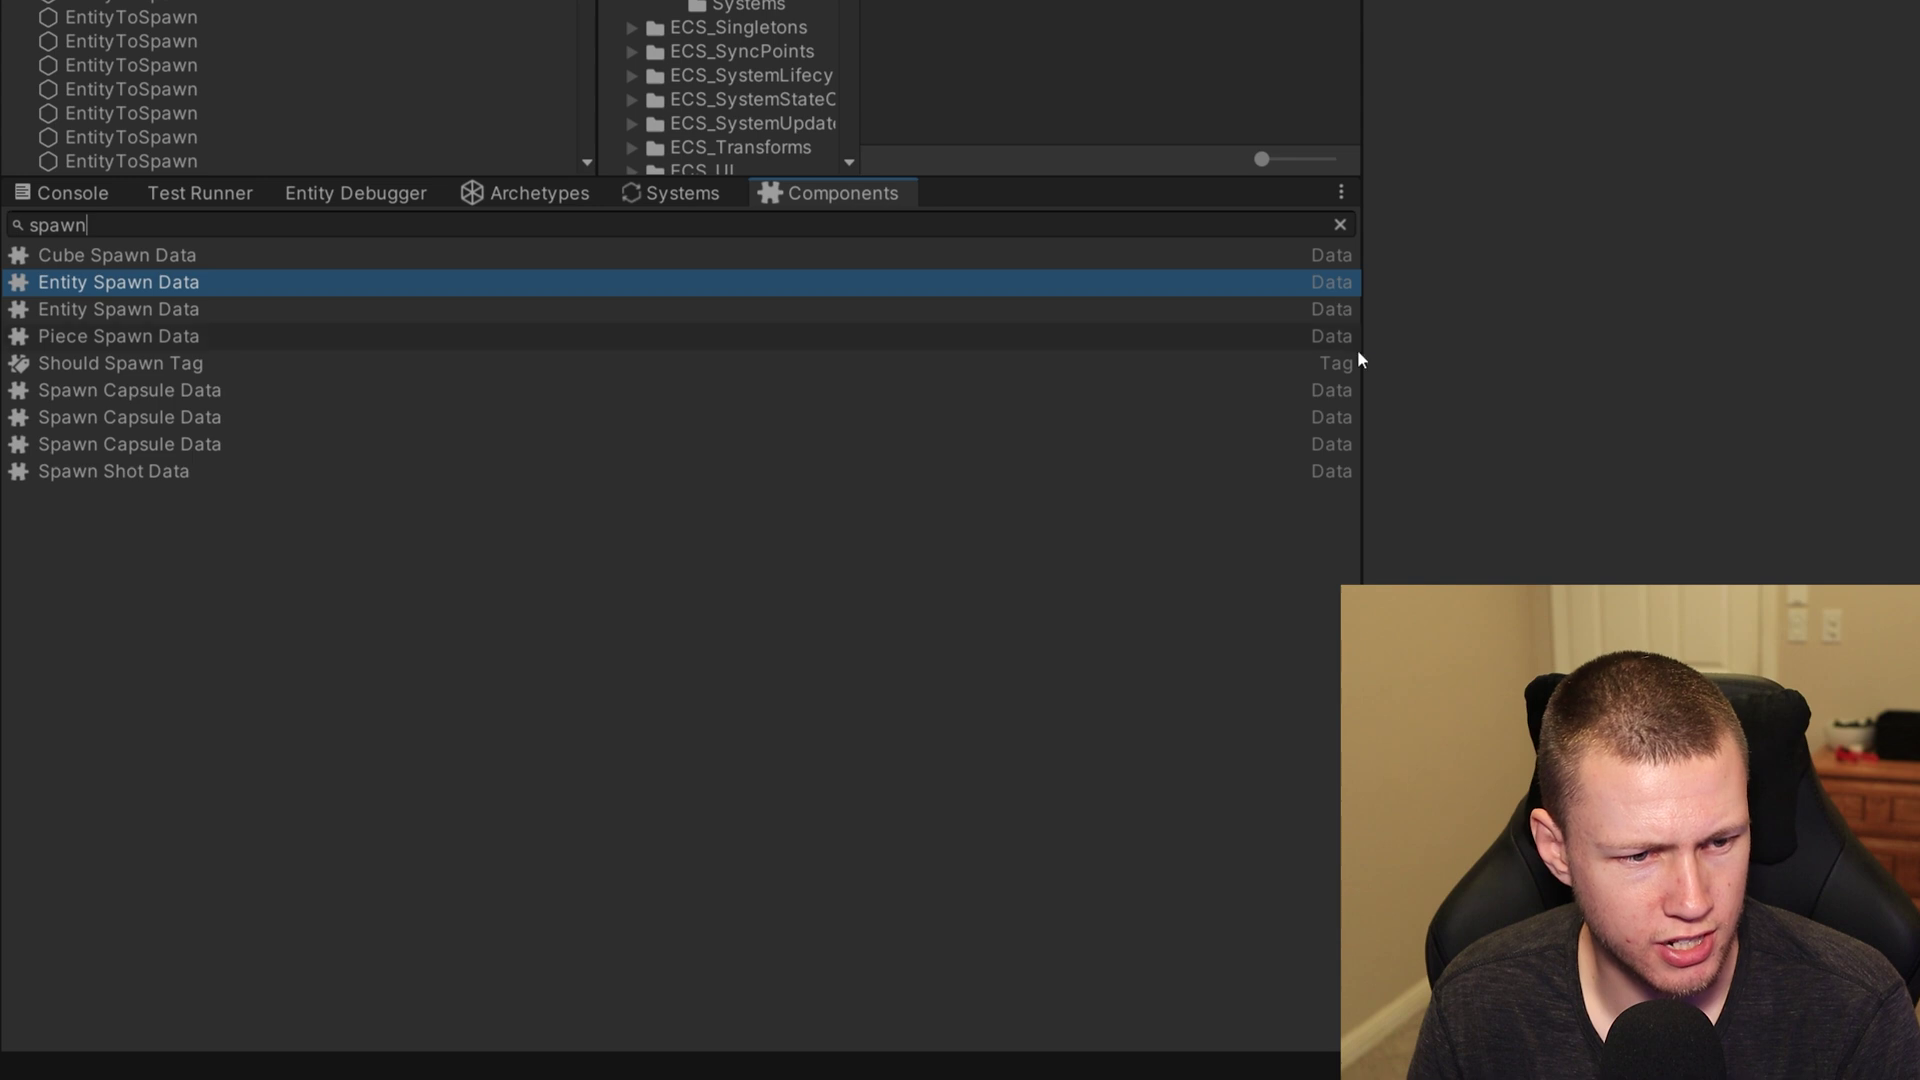
{"action": "left_click", "coordinate": [413, 365]}
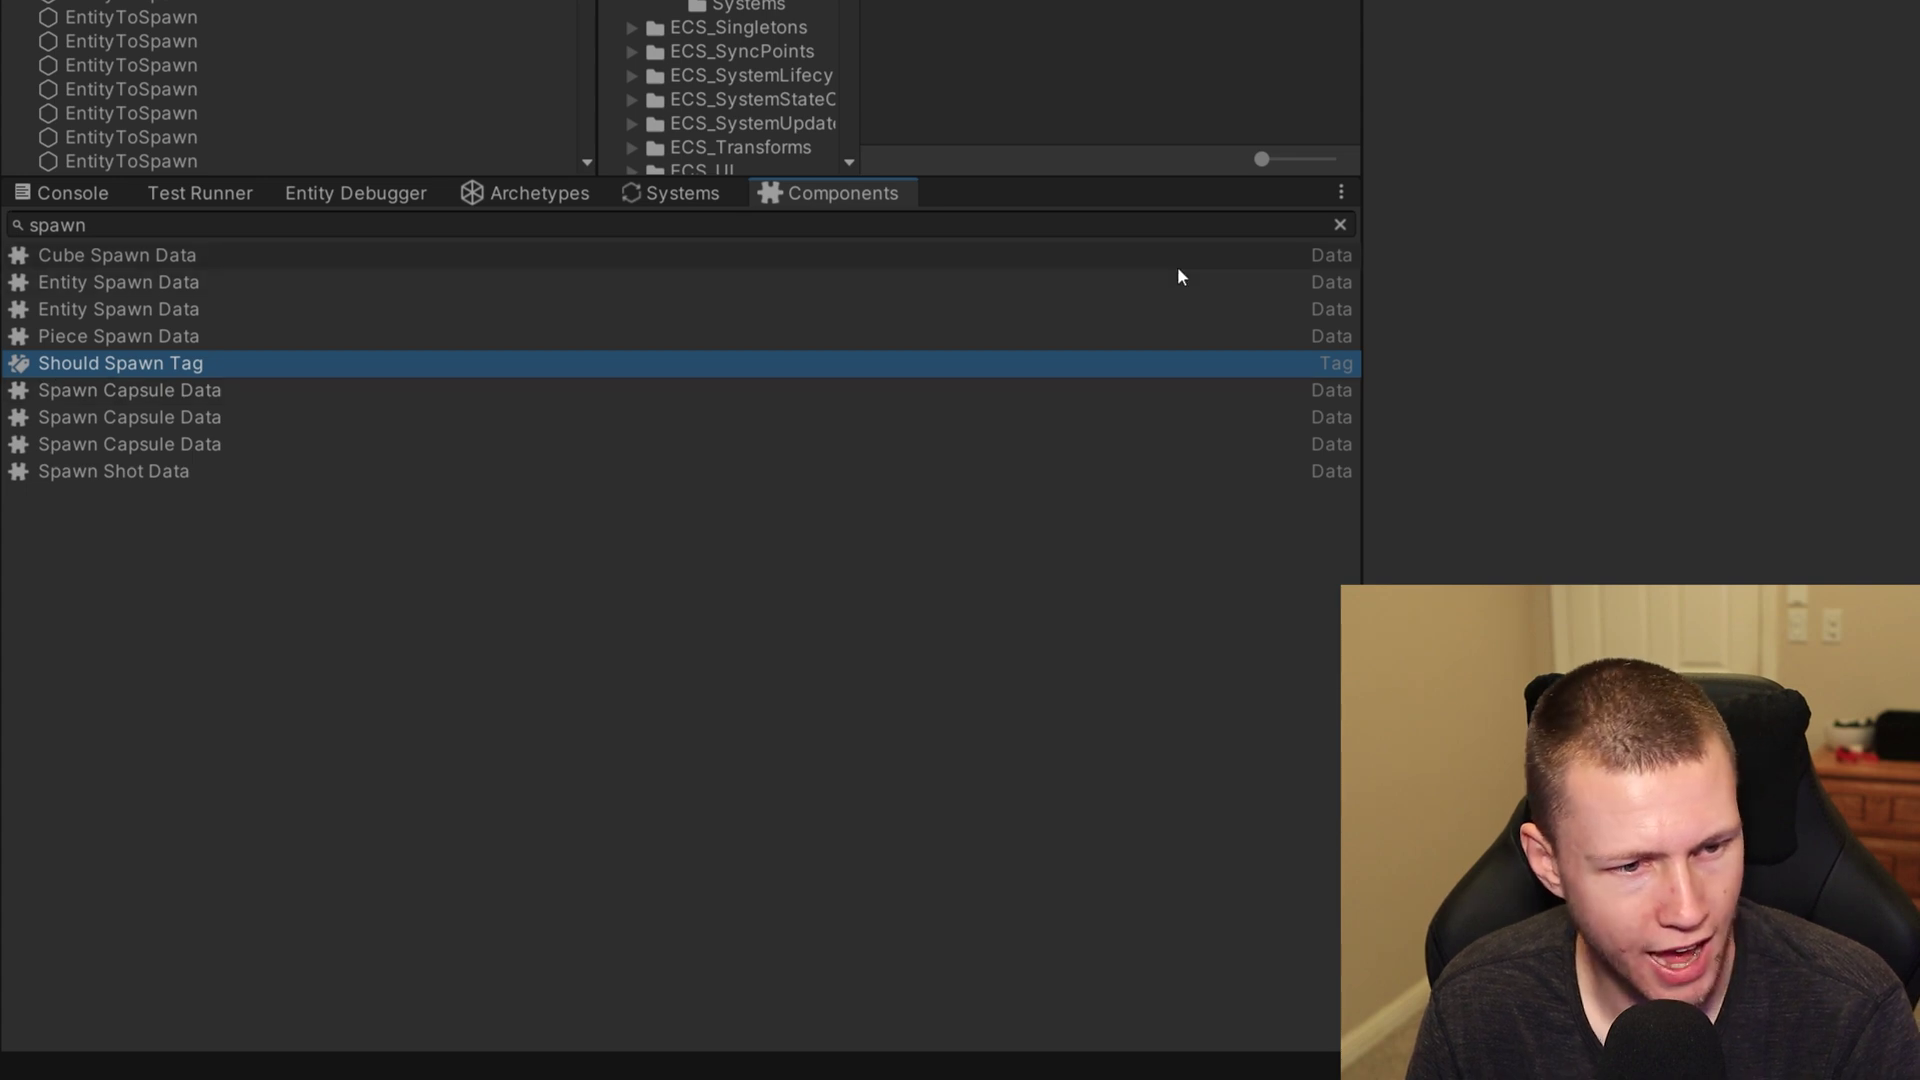
{"action": "left_click", "coordinate": [1339, 226]}
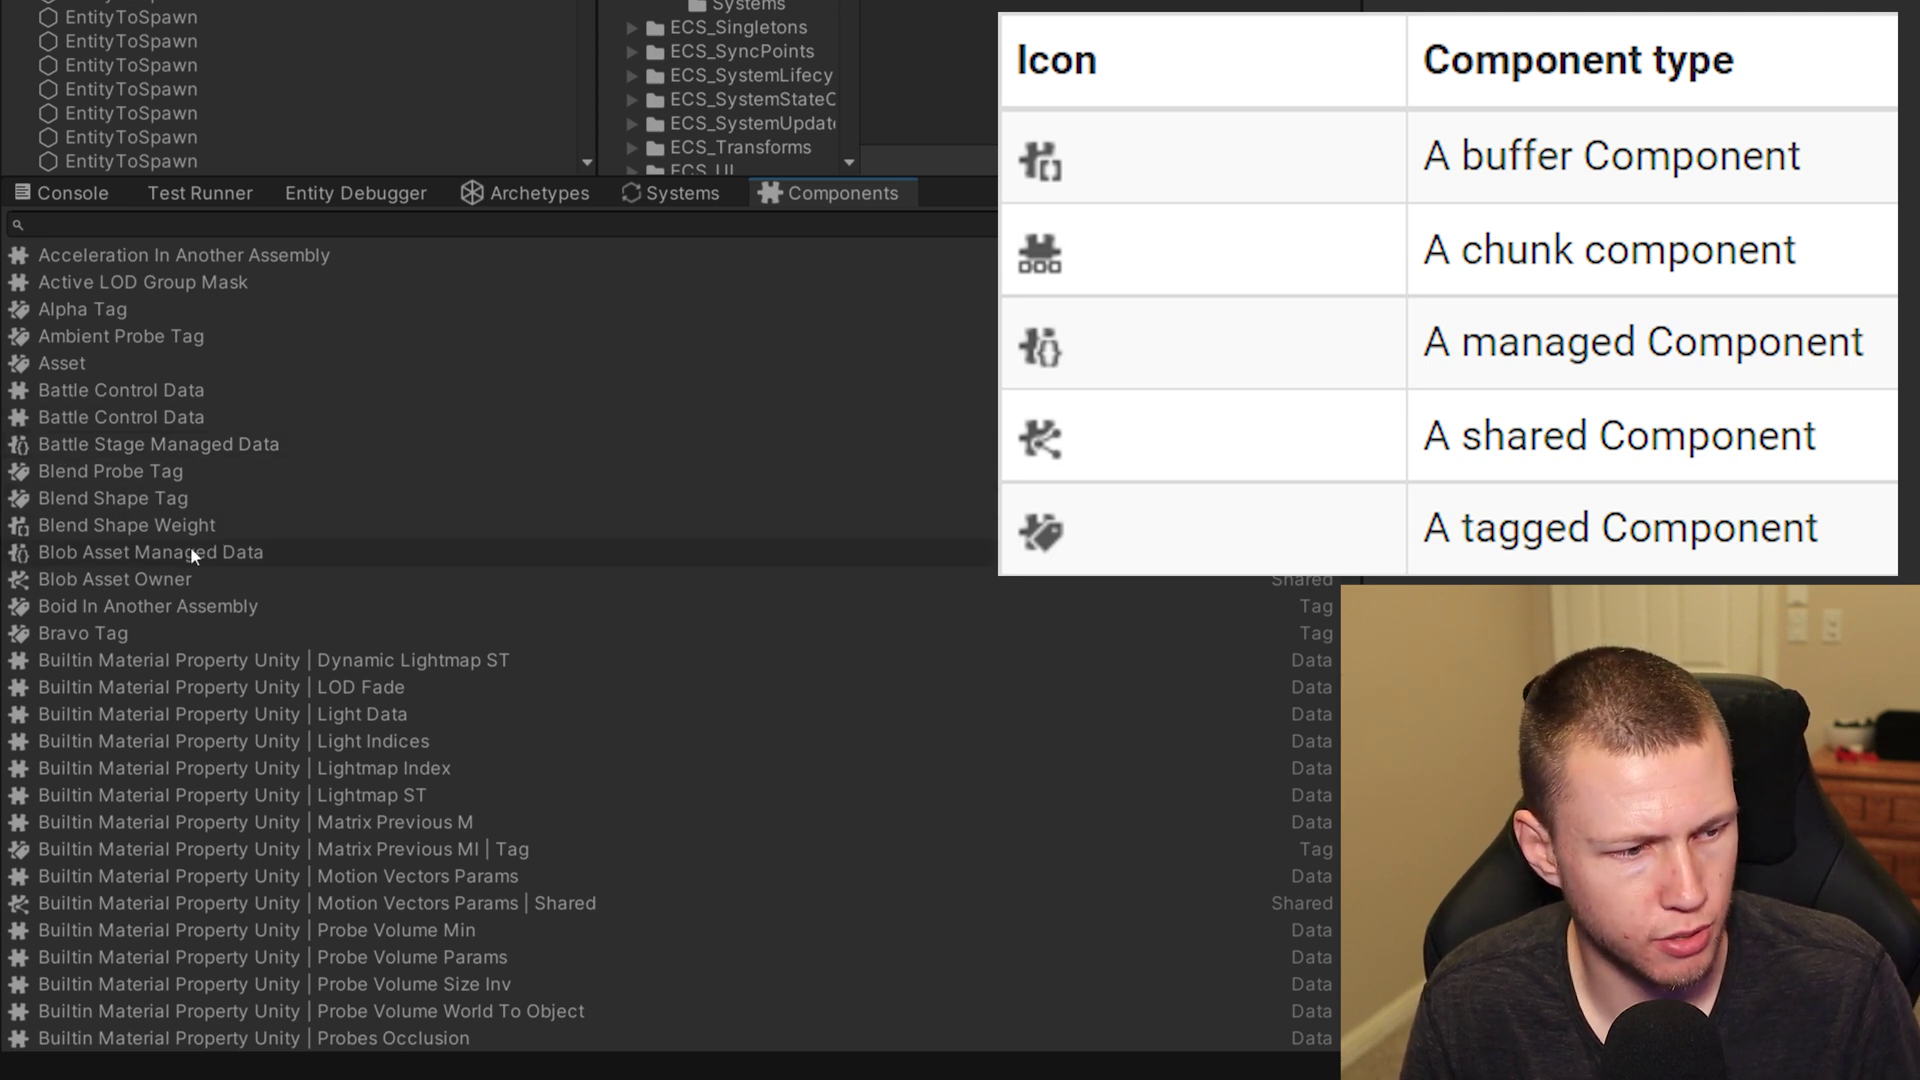
- Select Blob Asset Owner and compare the icons and types of the components further down the list
{"action": "left_click", "coordinate": [252, 580]}
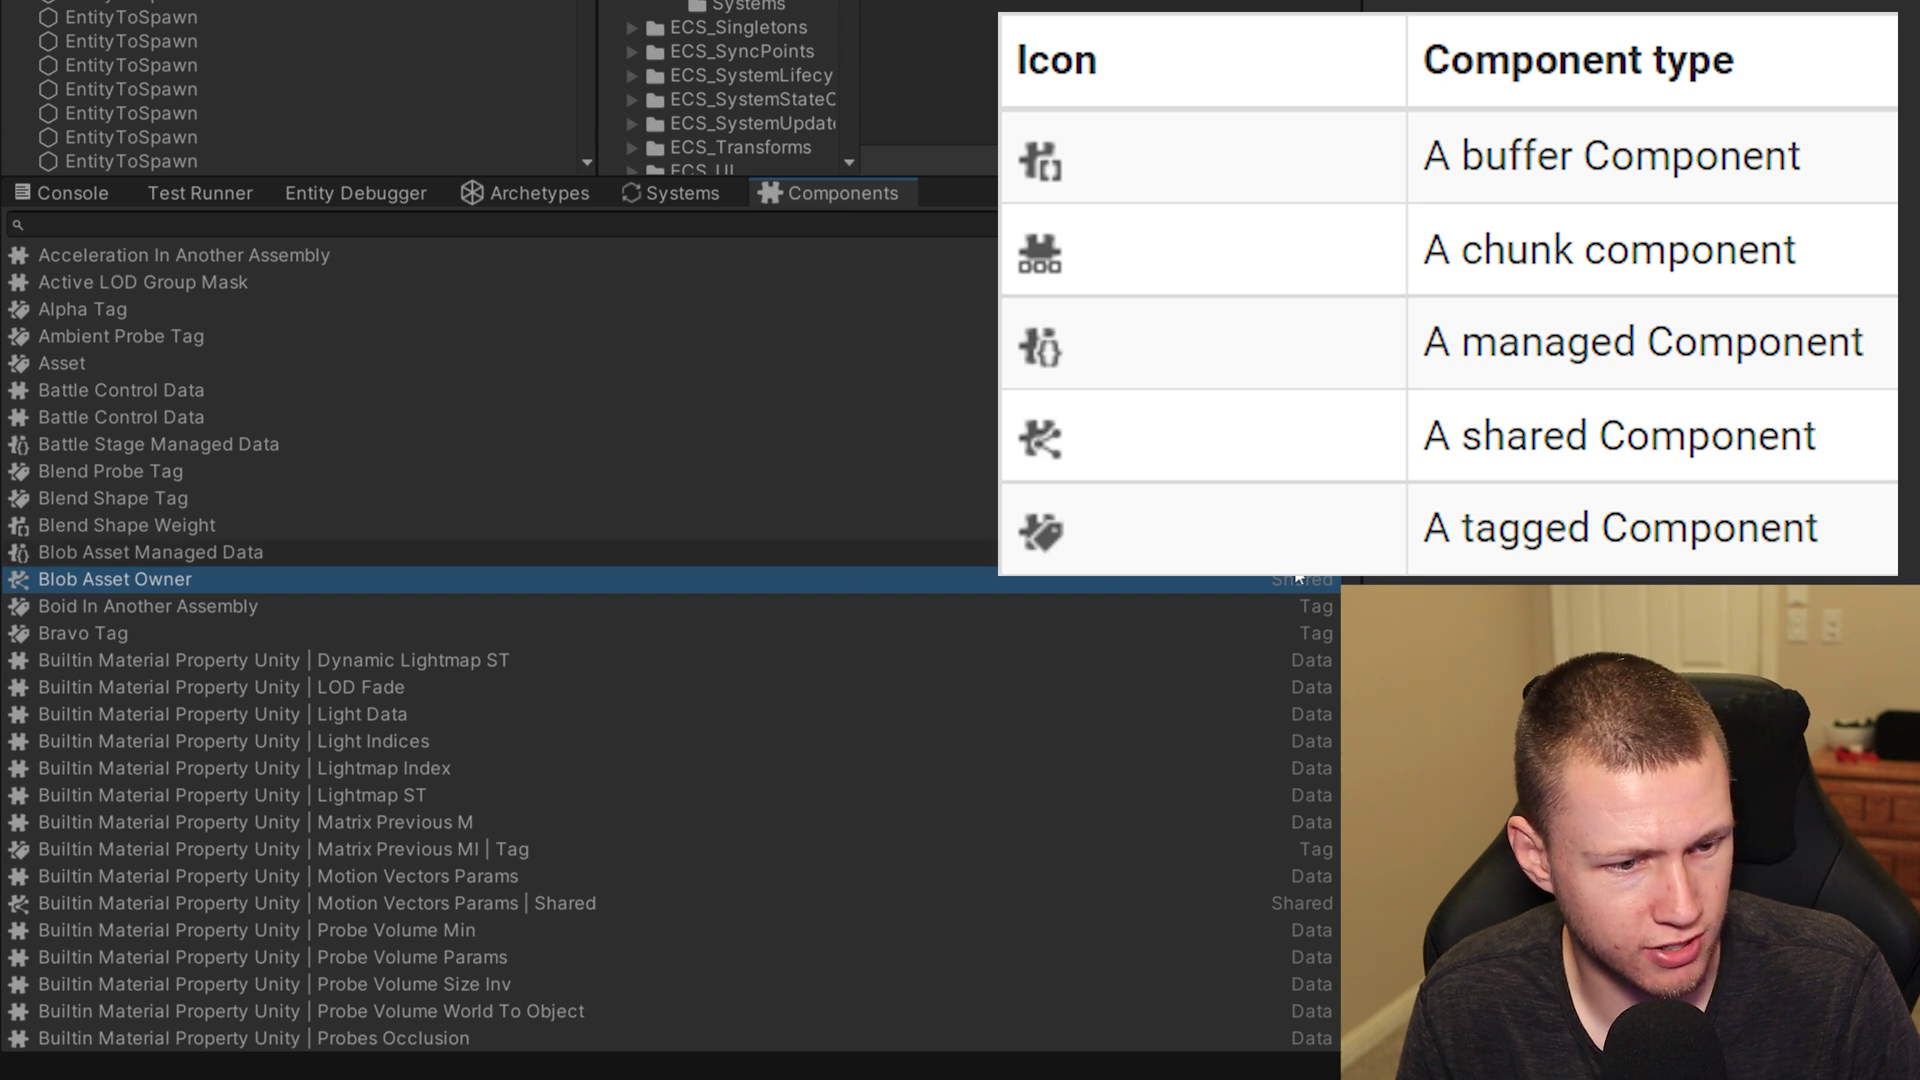
{"action": "key", "text": "Up"}
{"action": "scroll", "coordinate": [1294, 578], "scroll_direction": "down", "scroll_amount": 10}
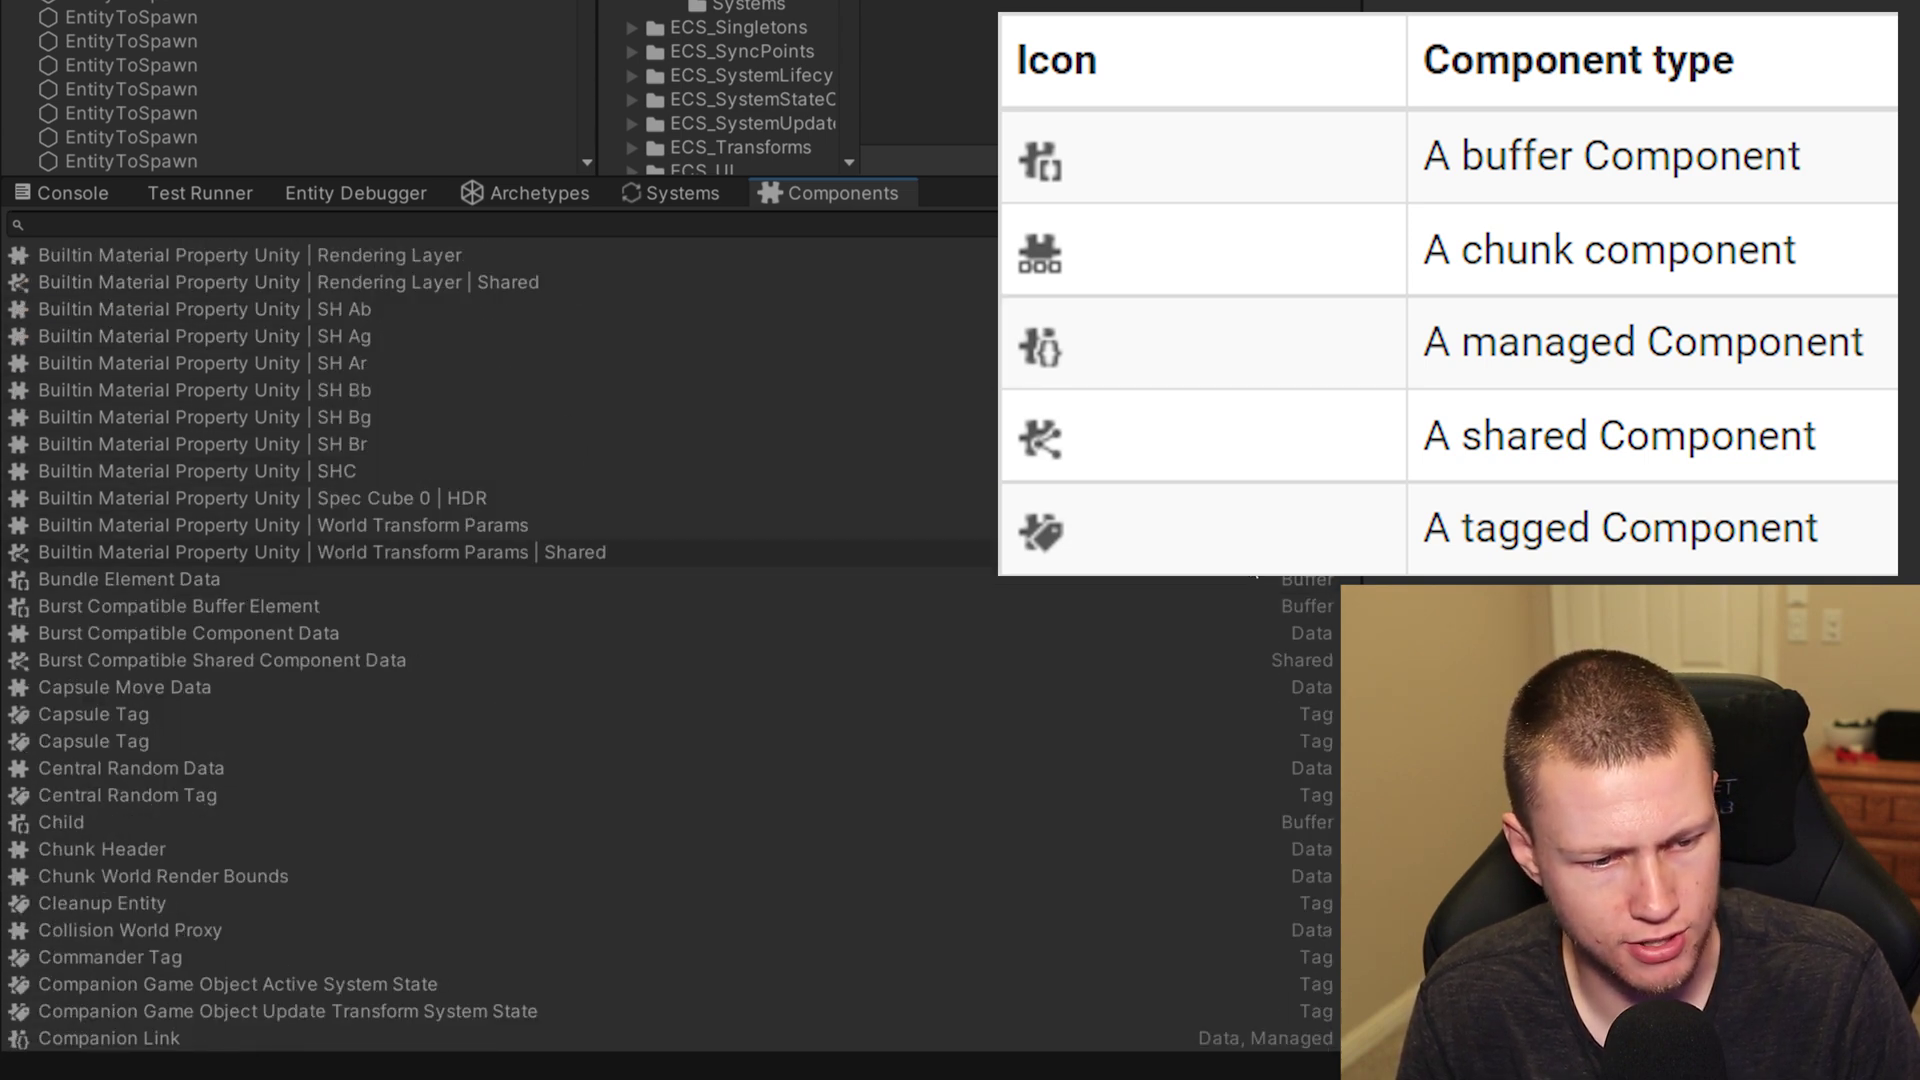
{"action": "scroll", "coordinate": [1255, 576], "scroll_direction": "down", "scroll_amount": 9}
- Open the Systems list and collapse the Update and Pre Late Update phases
{"action": "left_click", "coordinate": [680, 193]}
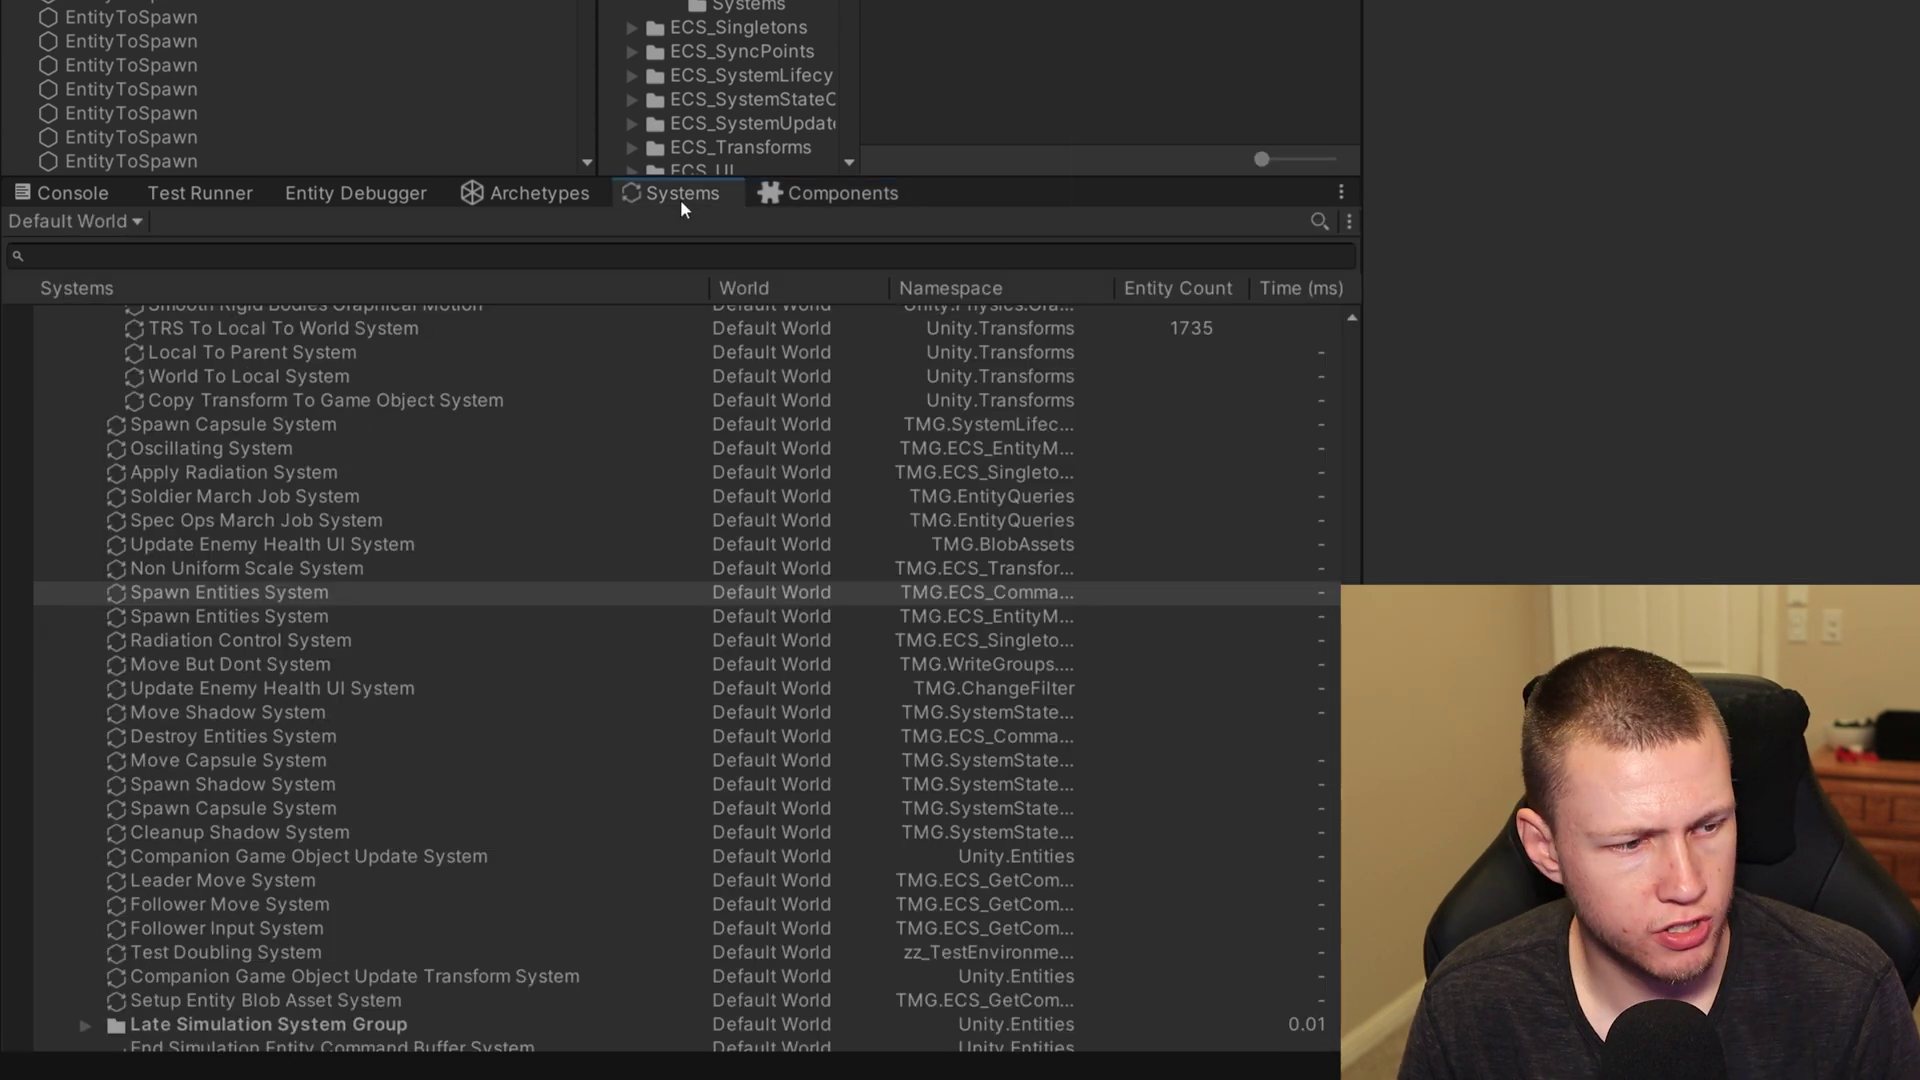
{"action": "scroll", "coordinate": [732, 462], "scroll_direction": "up", "scroll_amount": 8}
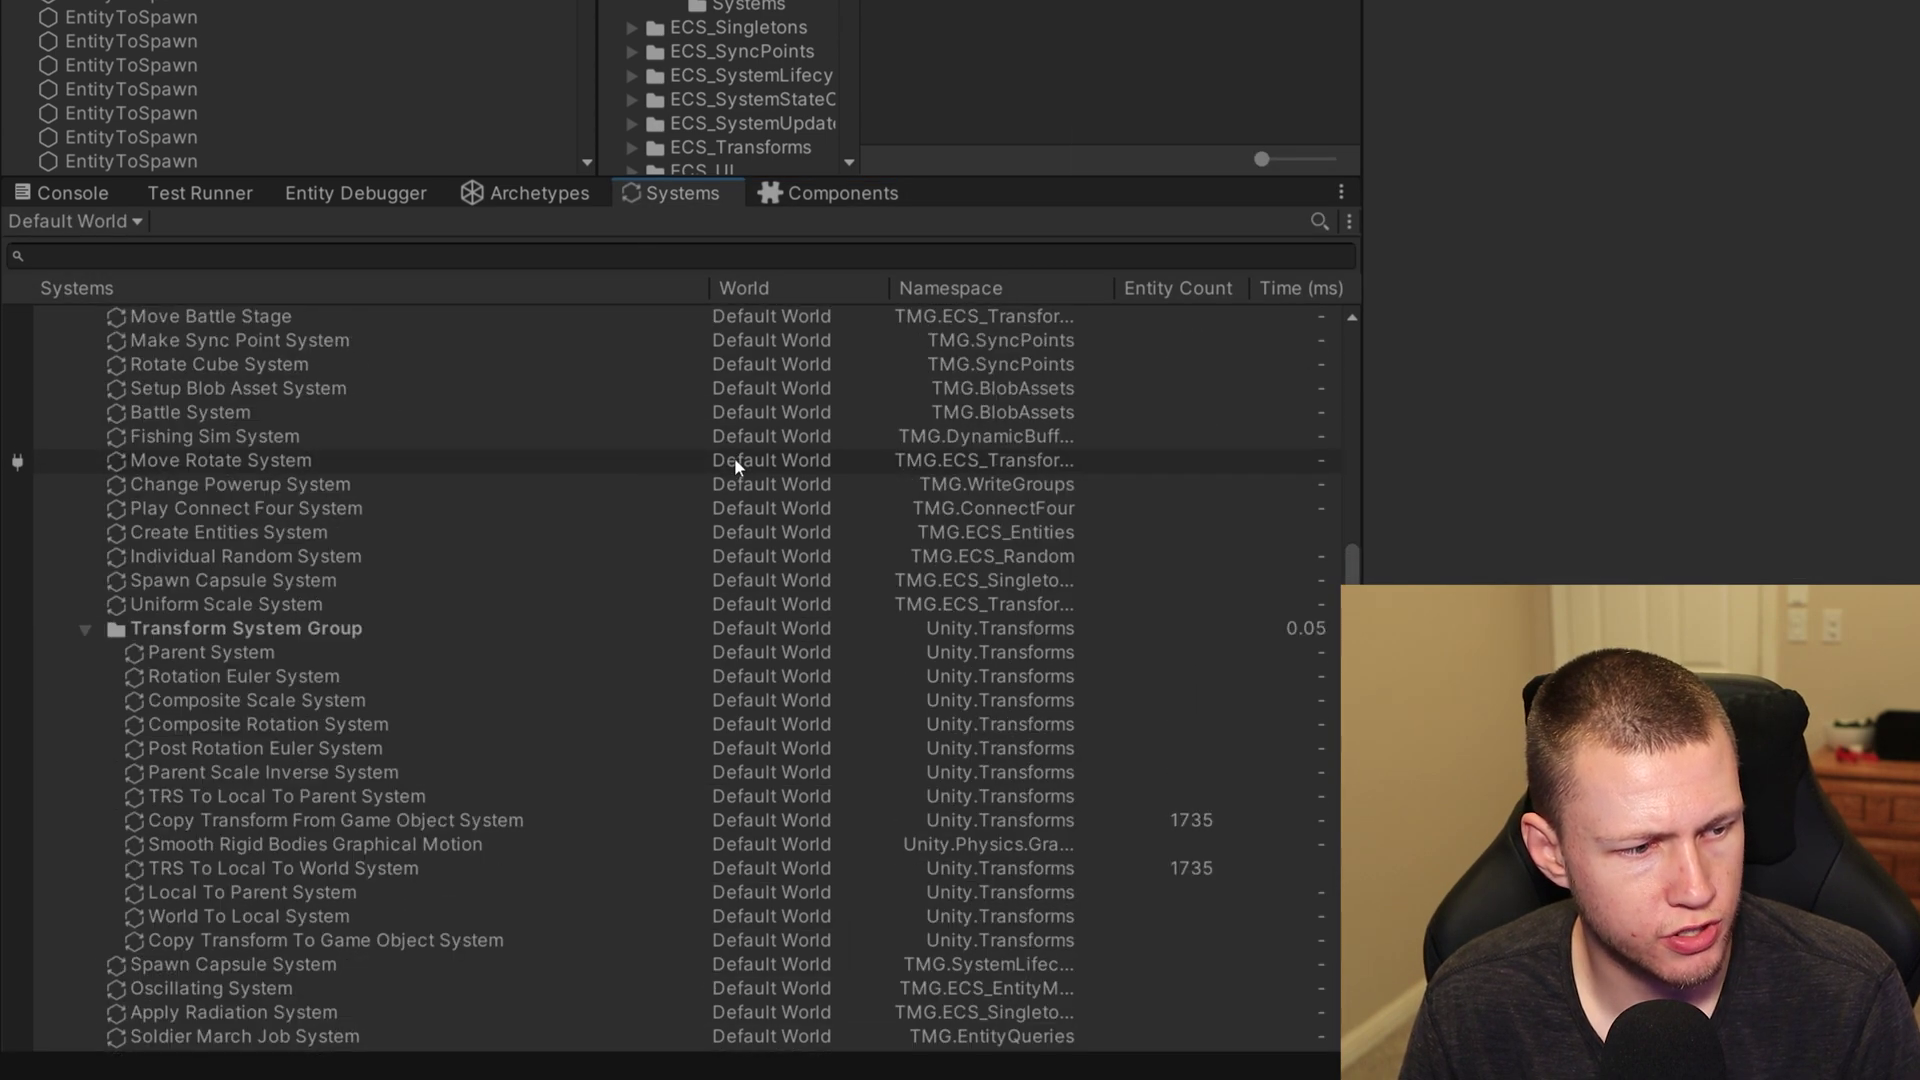
{"action": "scroll", "coordinate": [734, 458], "scroll_direction": "up", "scroll_amount": 10}
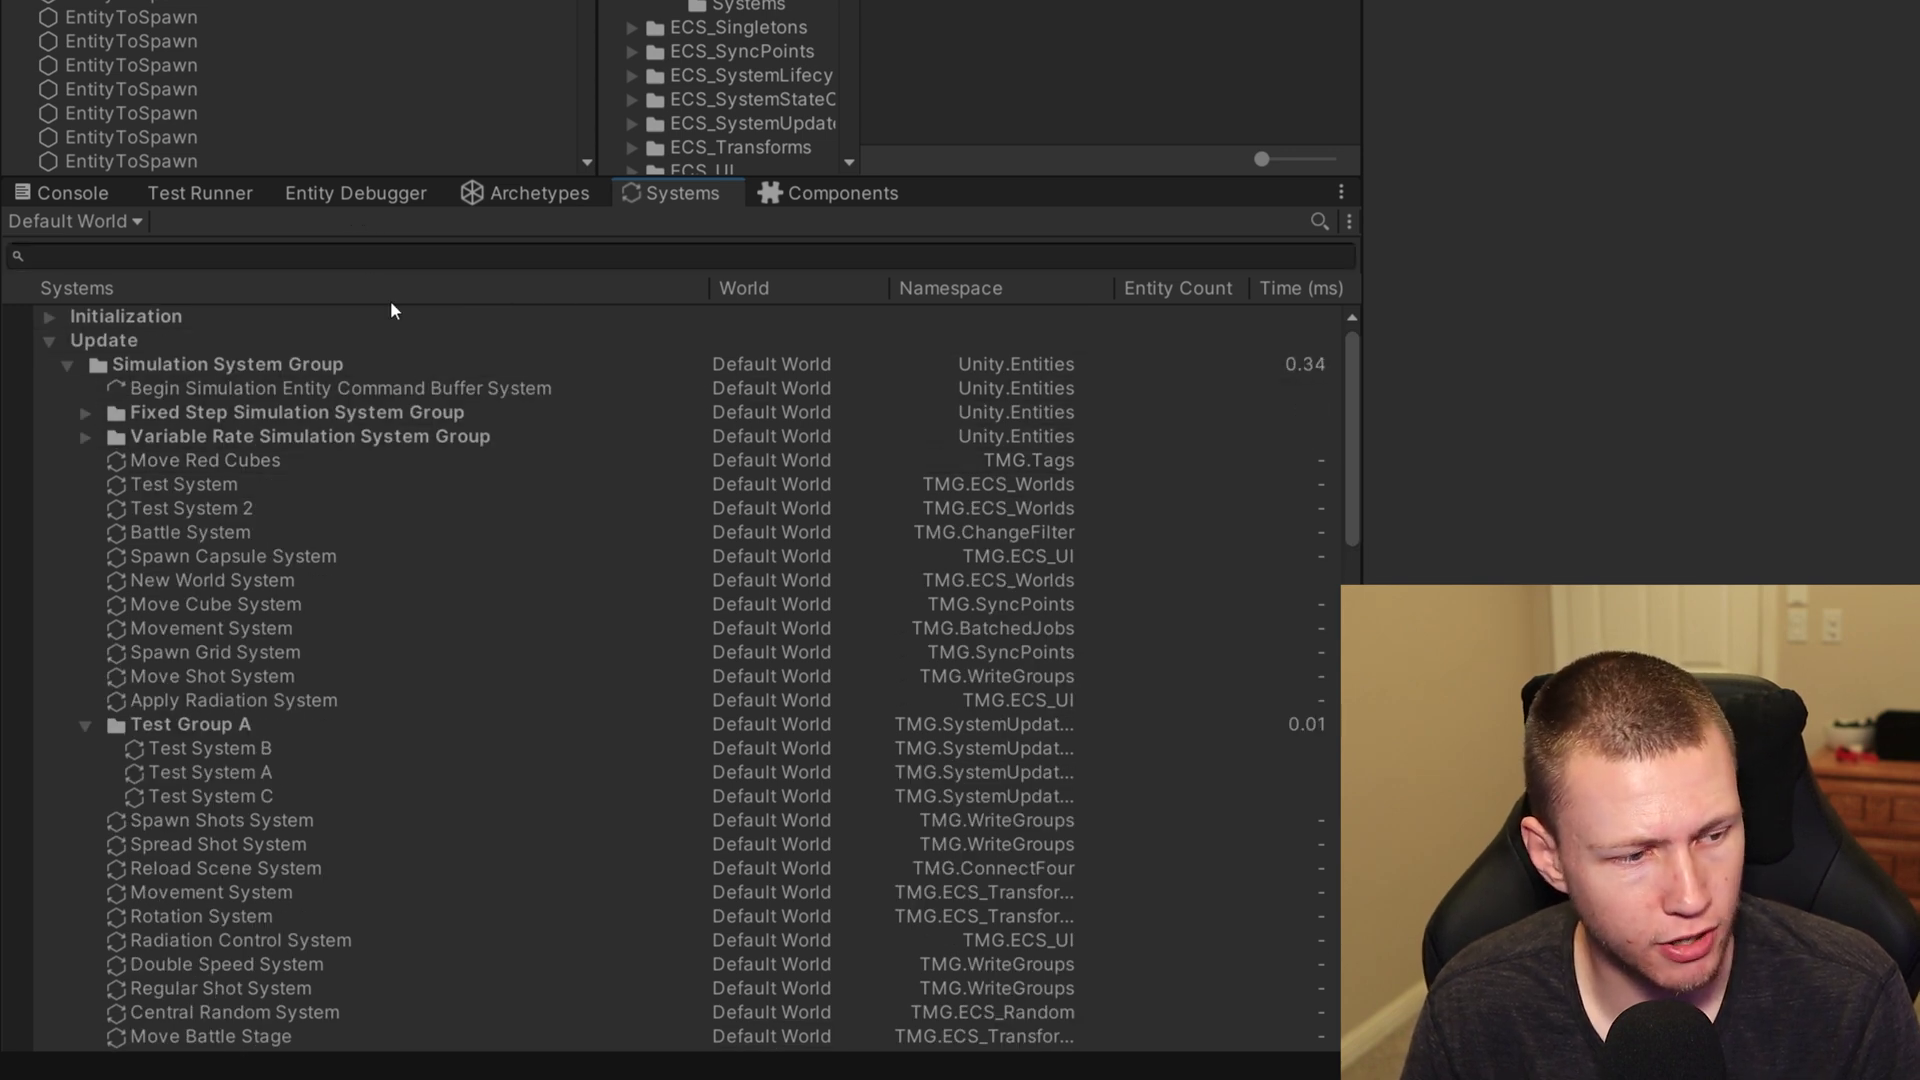
{"action": "left_click", "coordinate": [66, 365]}
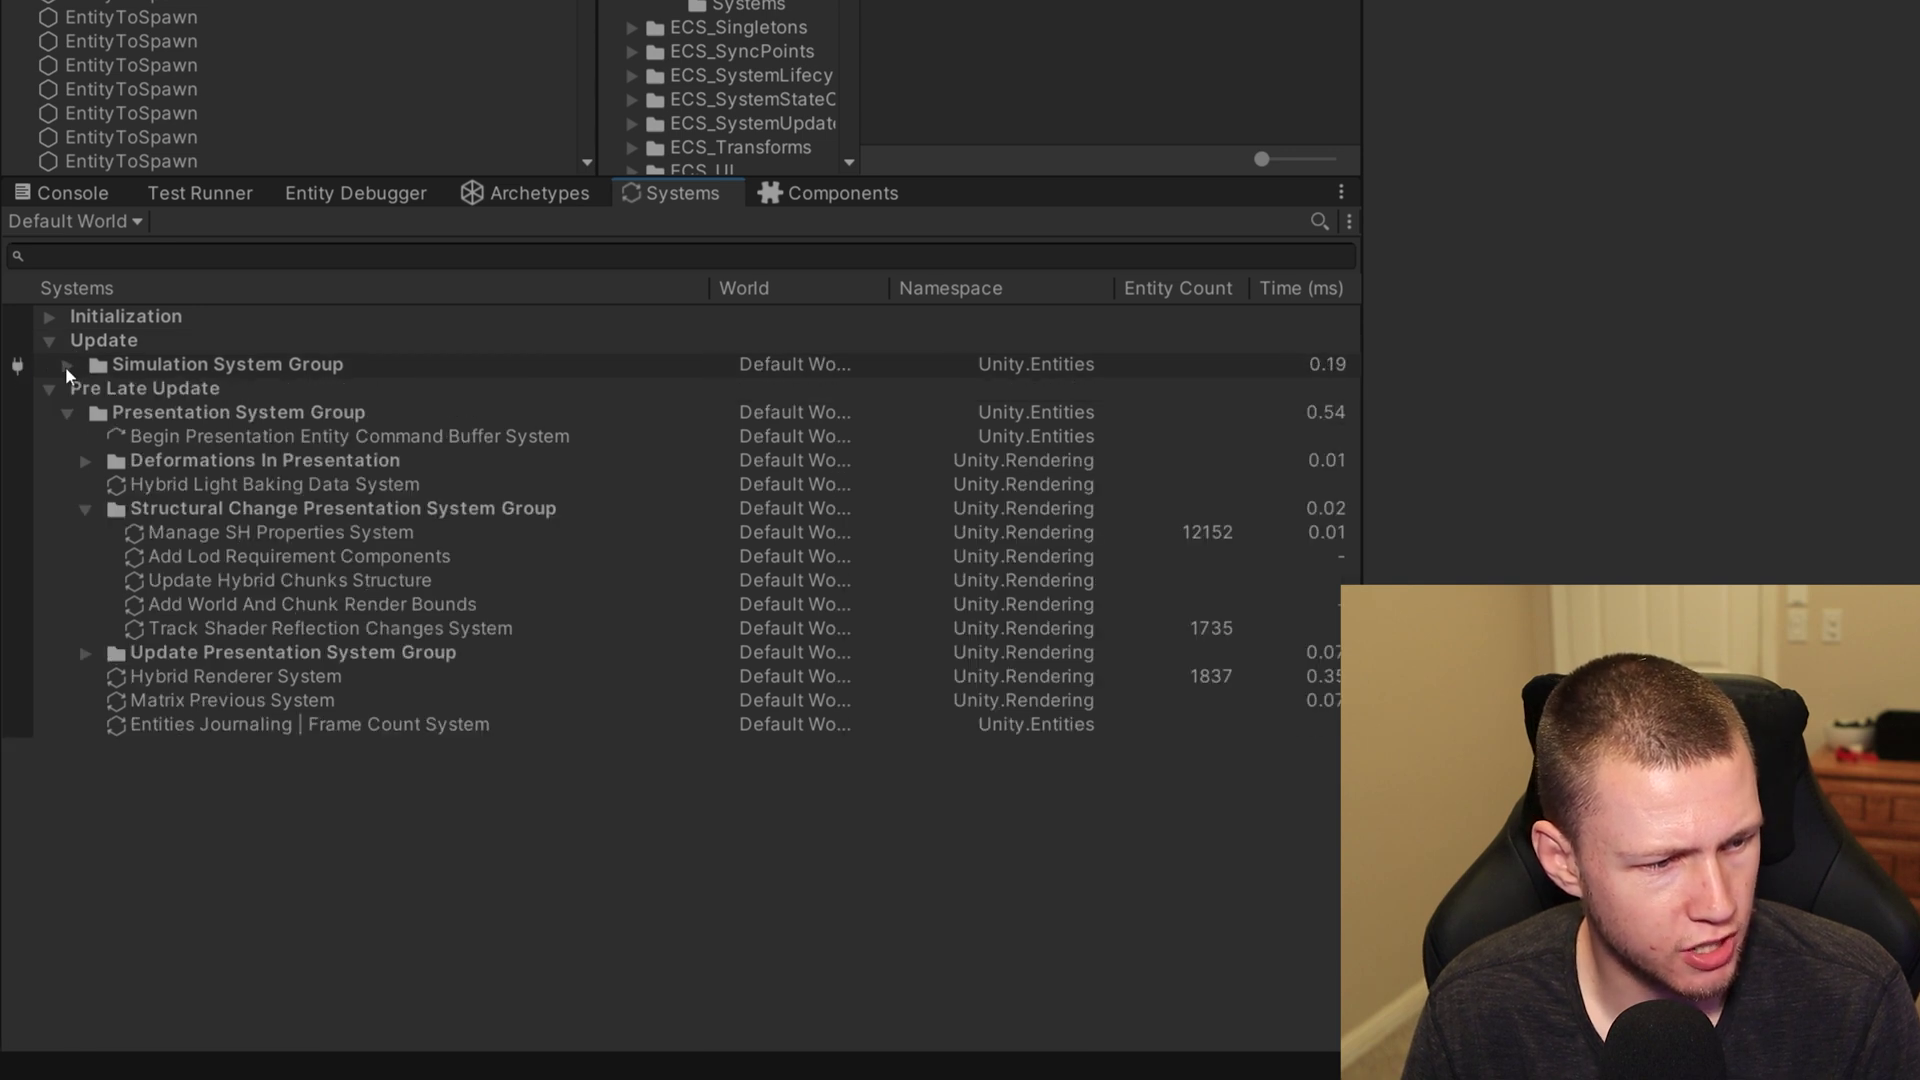
{"action": "left_click", "coordinate": [64, 366]}
{"action": "left_click", "coordinate": [47, 340]}
{"action": "left_click", "coordinate": [50, 366]}
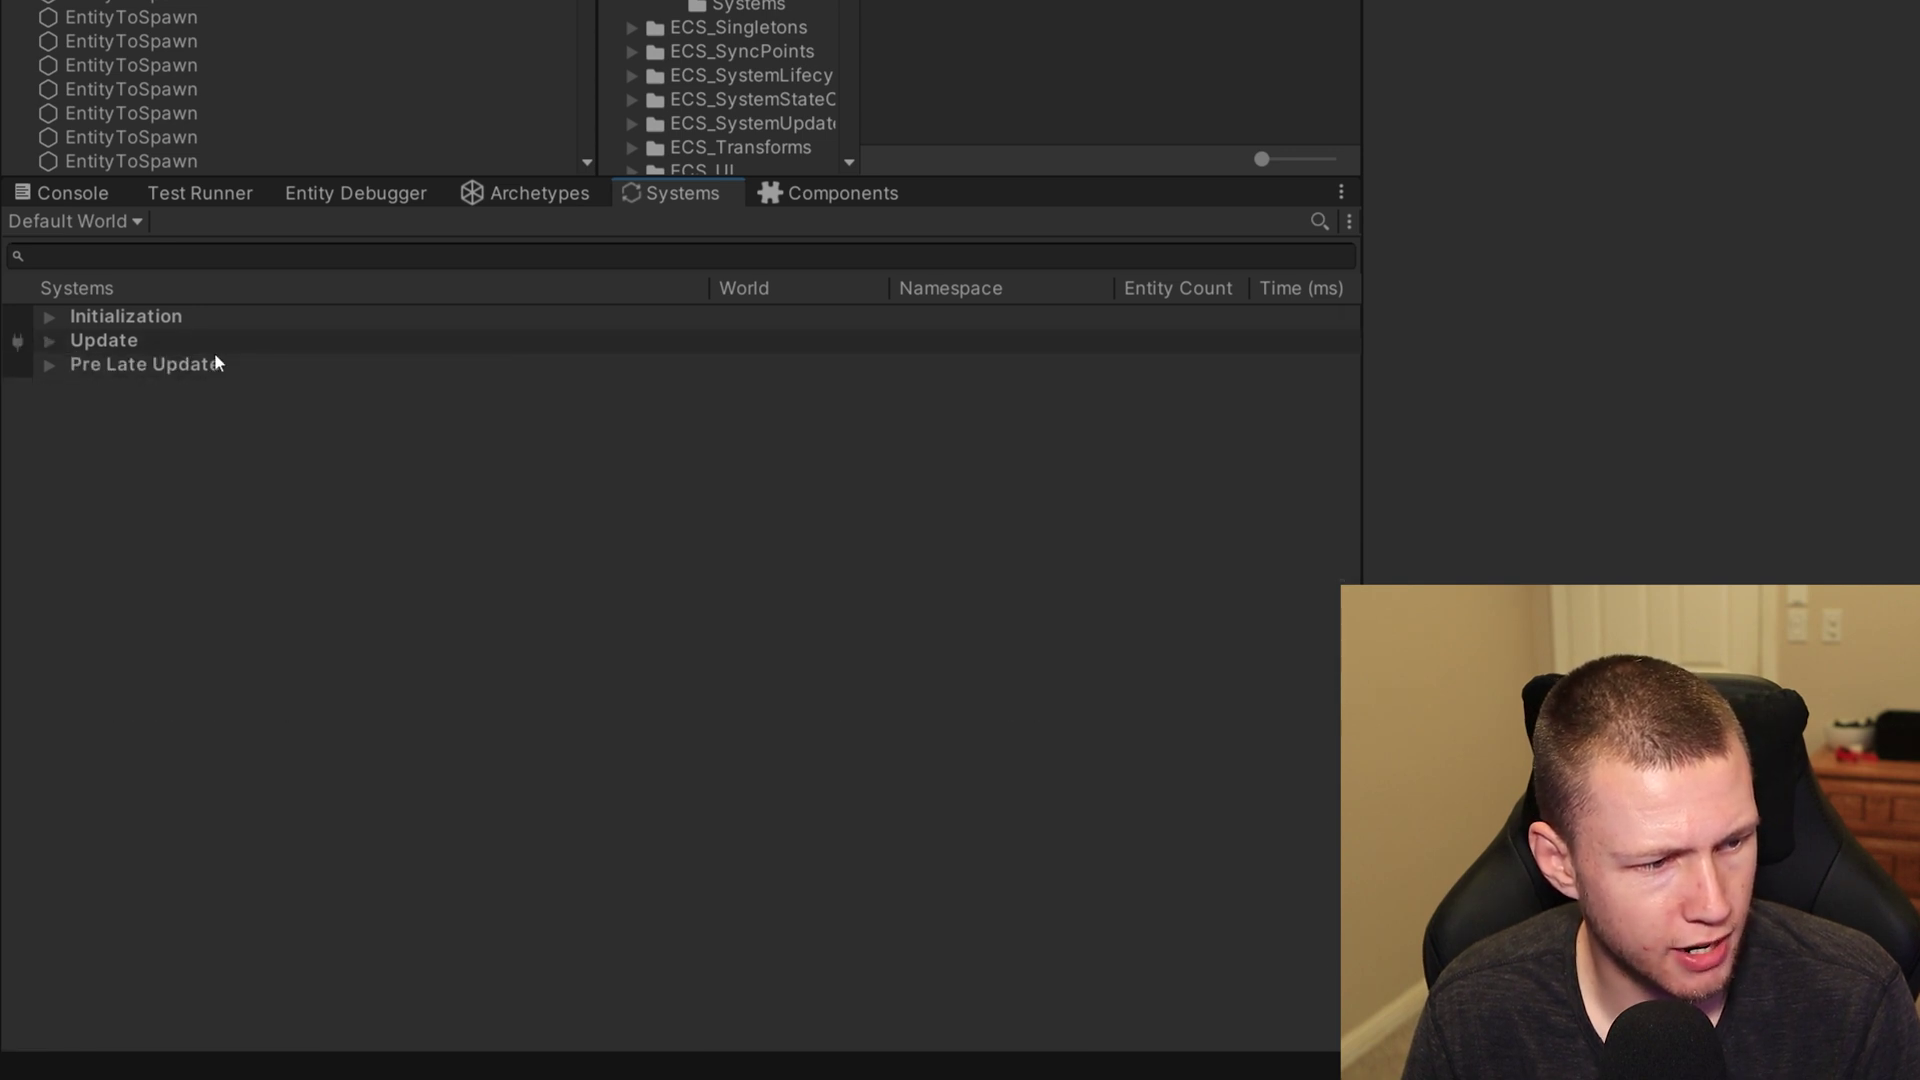
- Expand Update and its Simulation System Group, and check which systems the Fixed Step Simulation System Group contains
{"action": "left_click", "coordinate": [49, 342]}
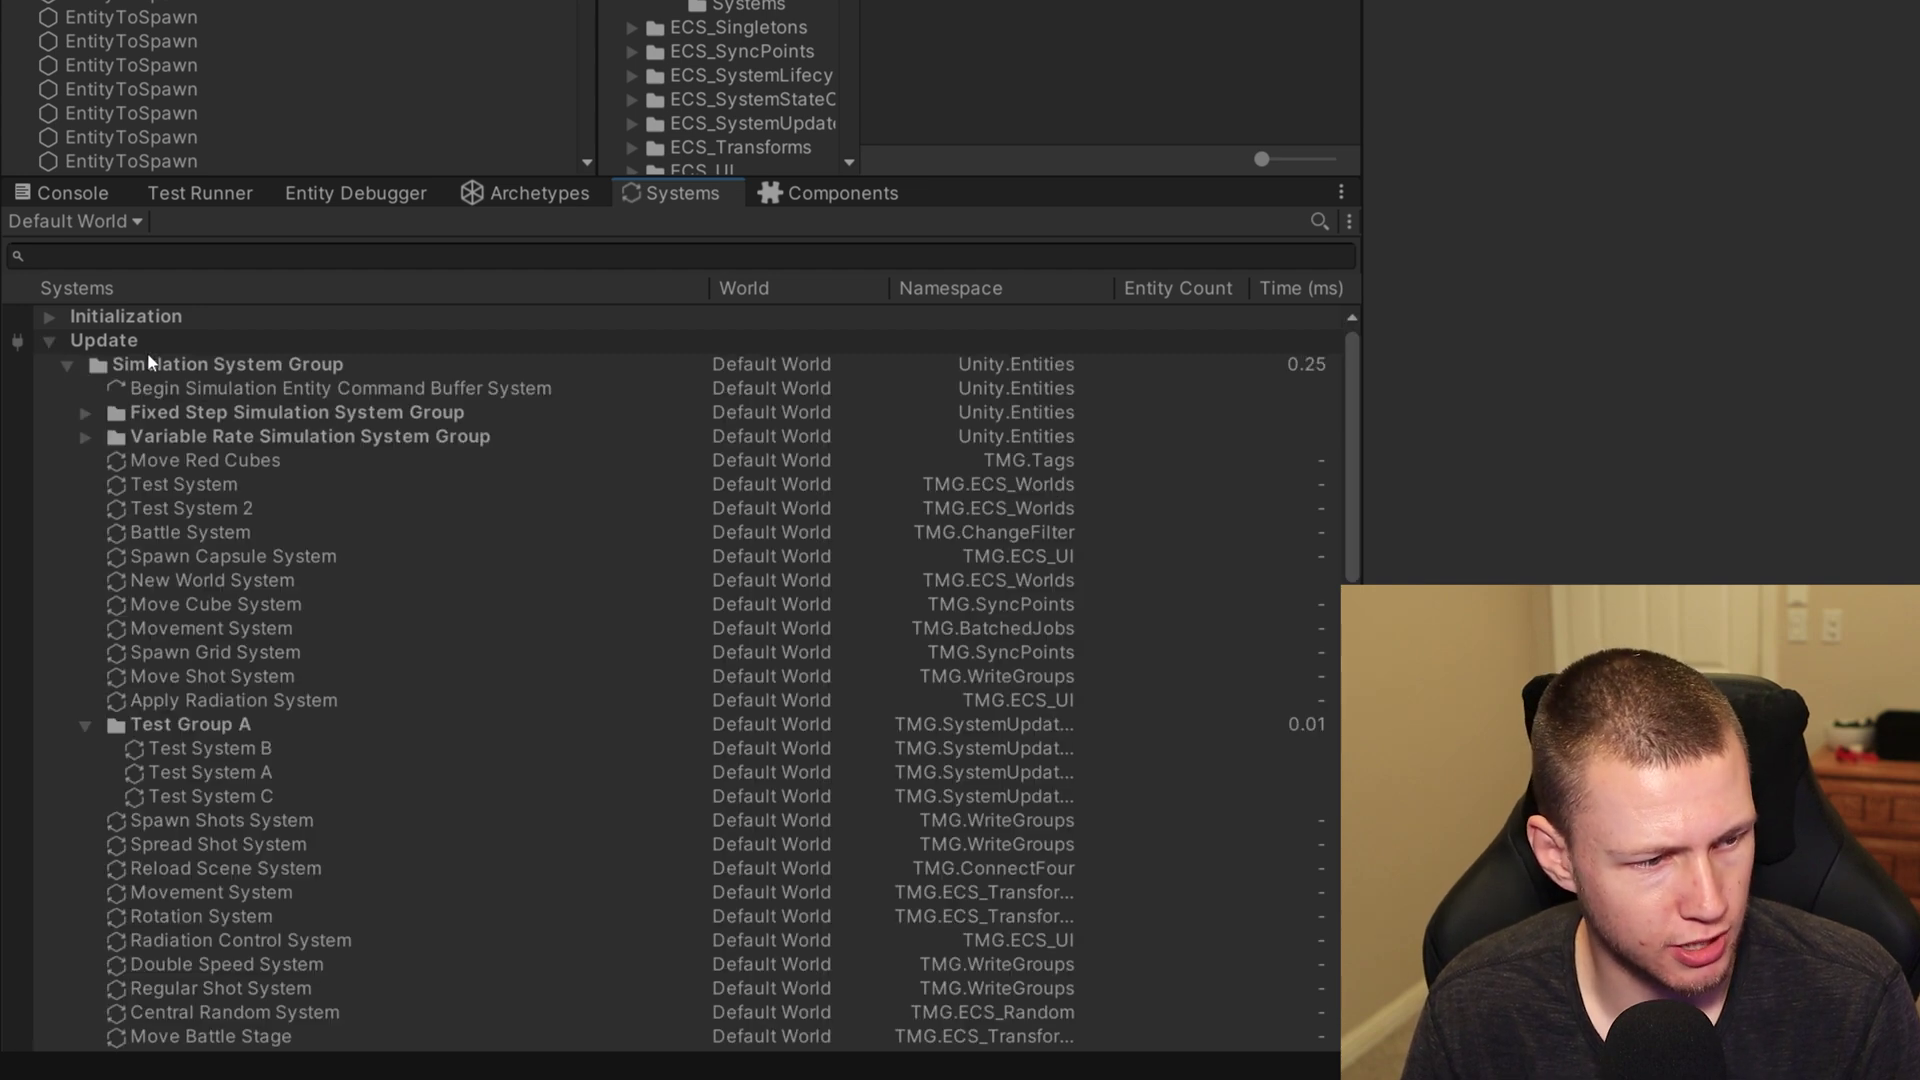
{"action": "left_click", "coordinate": [66, 364]}
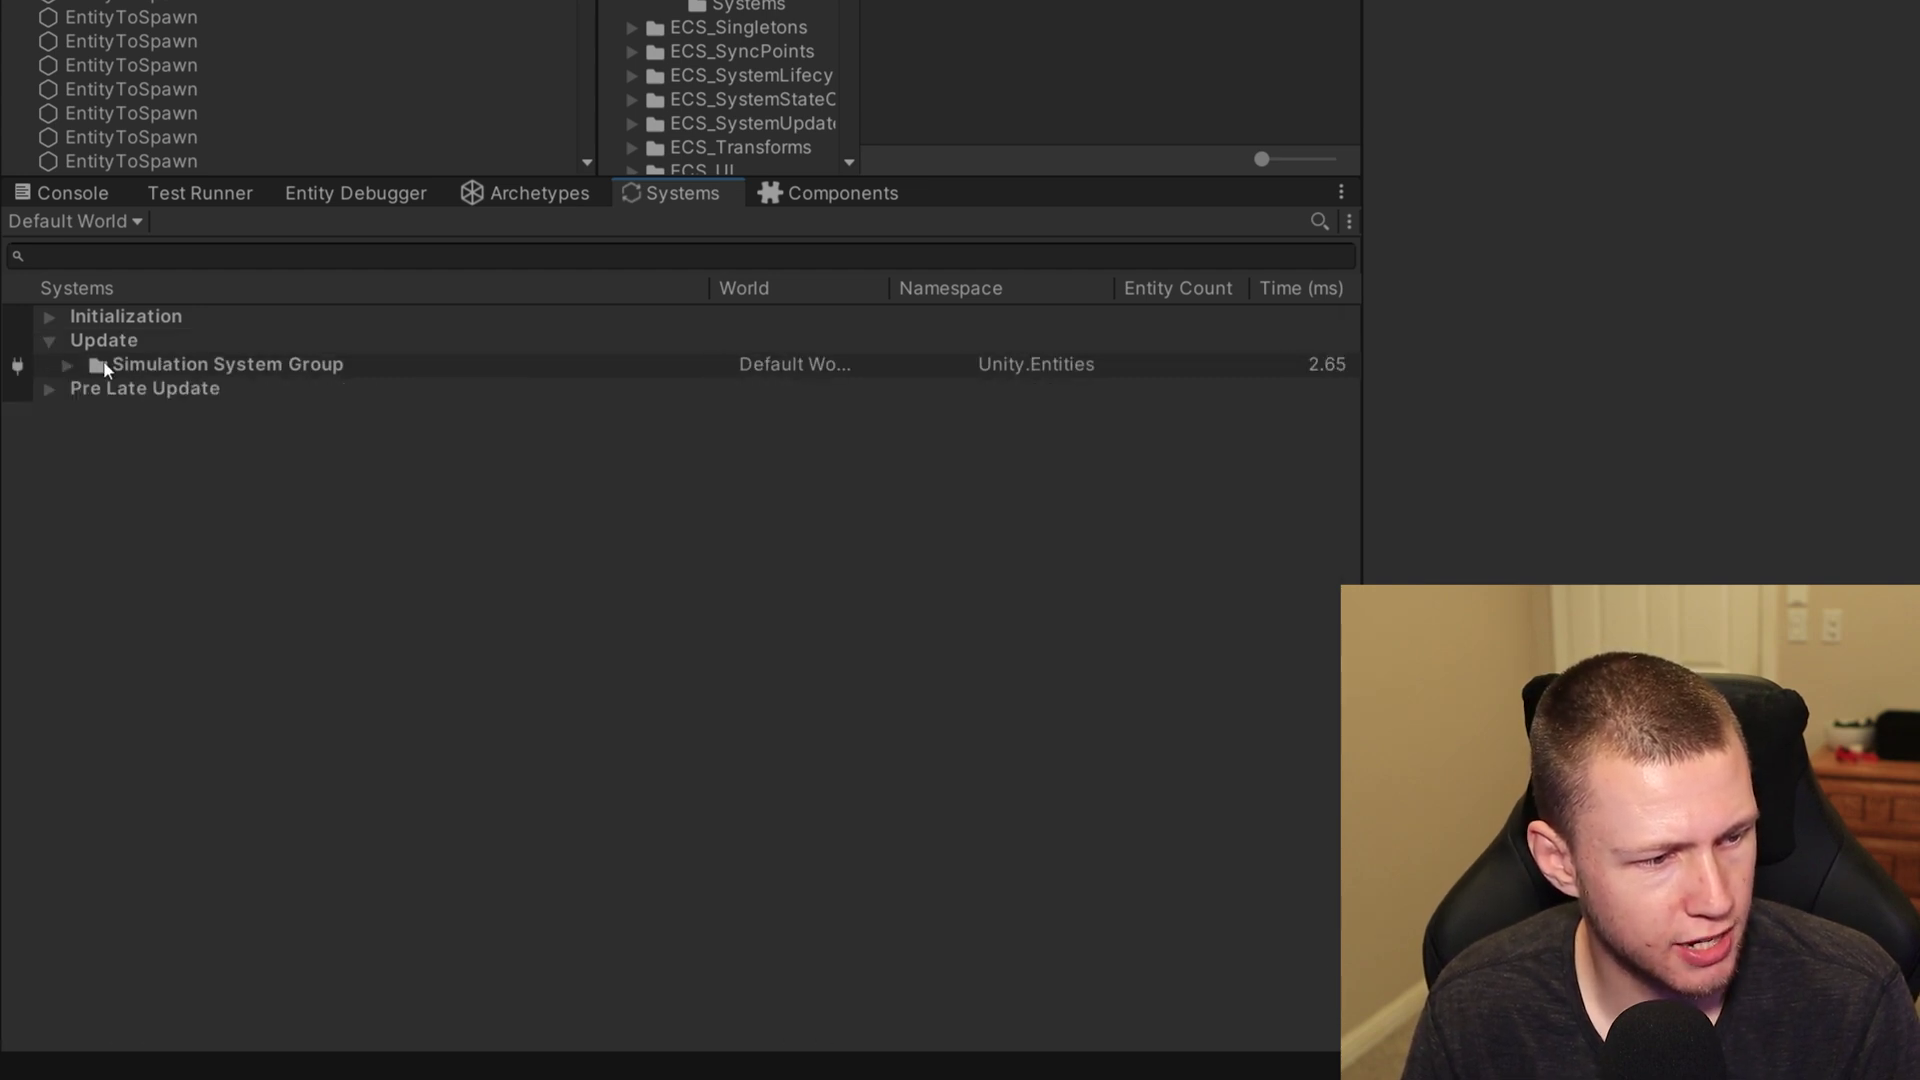
{"action": "left_click", "coordinate": [68, 365]}
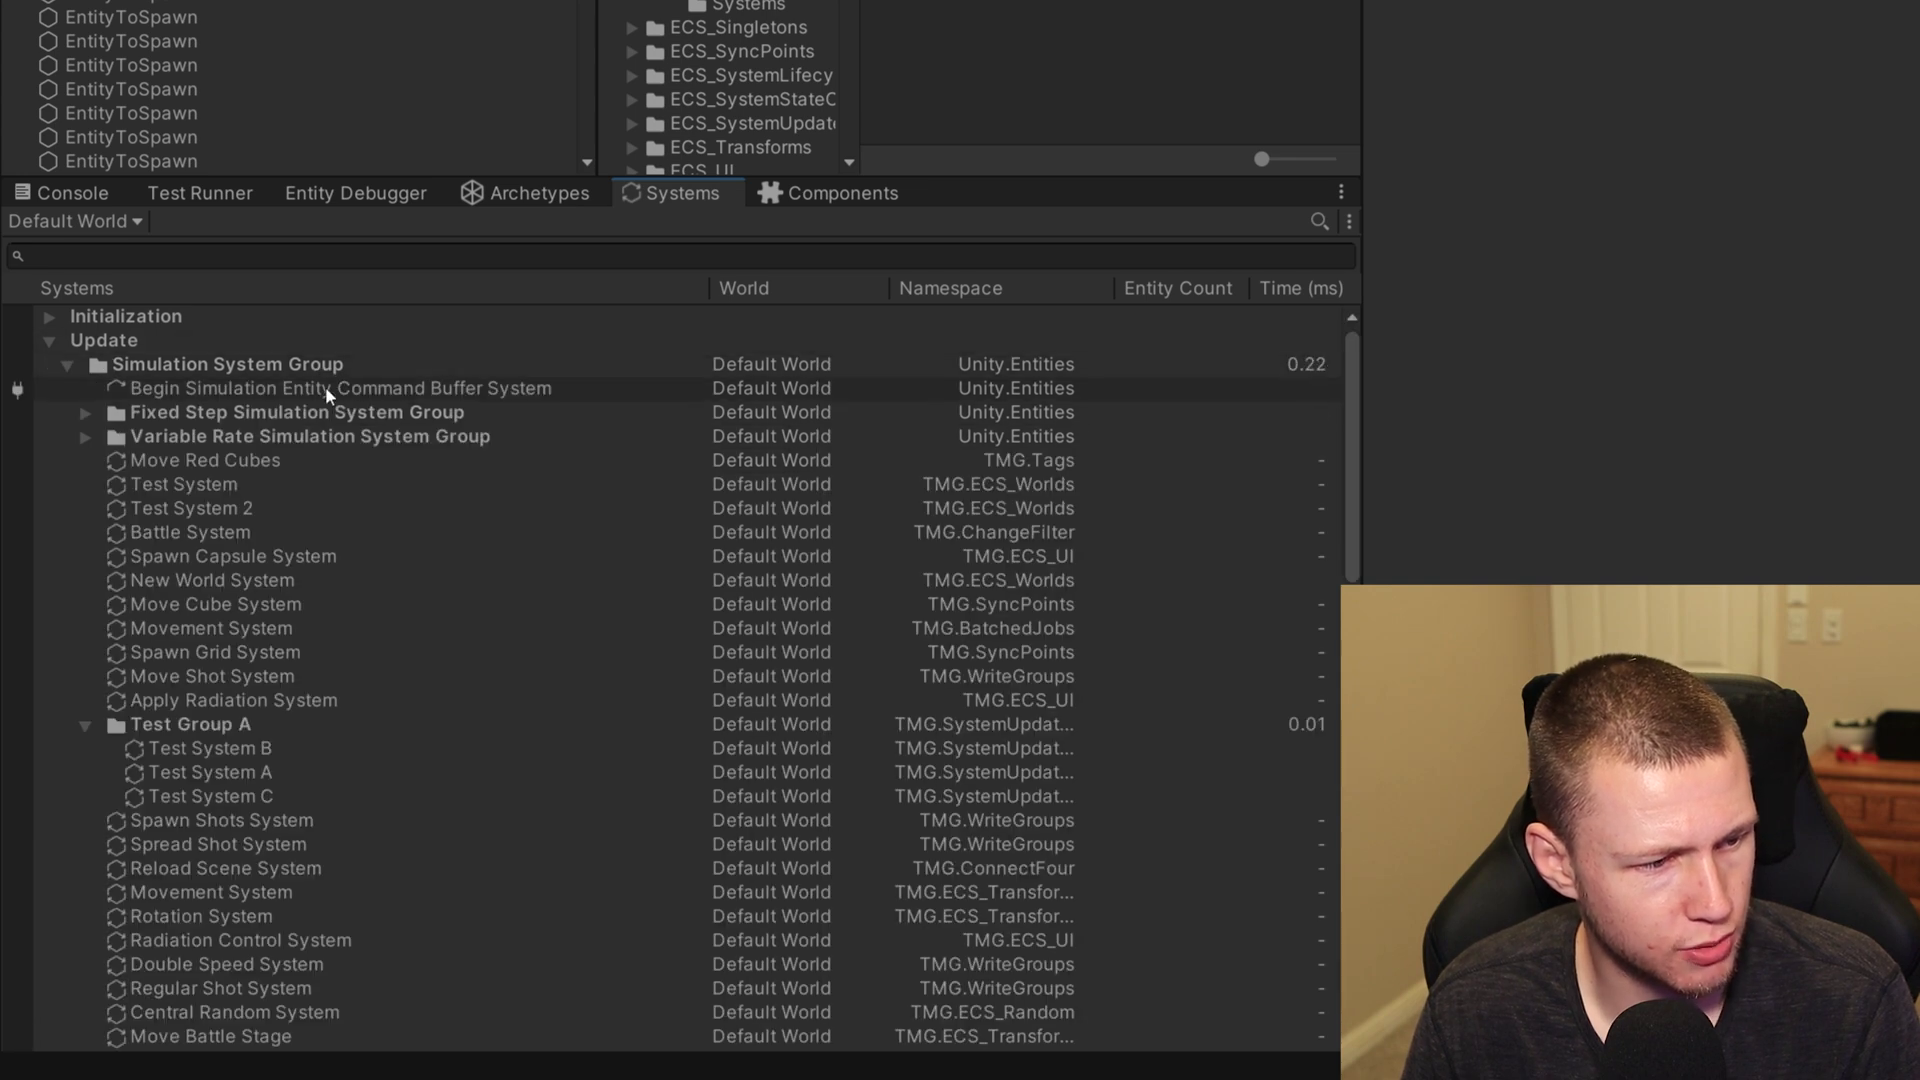
{"action": "left_click", "coordinate": [84, 414]}
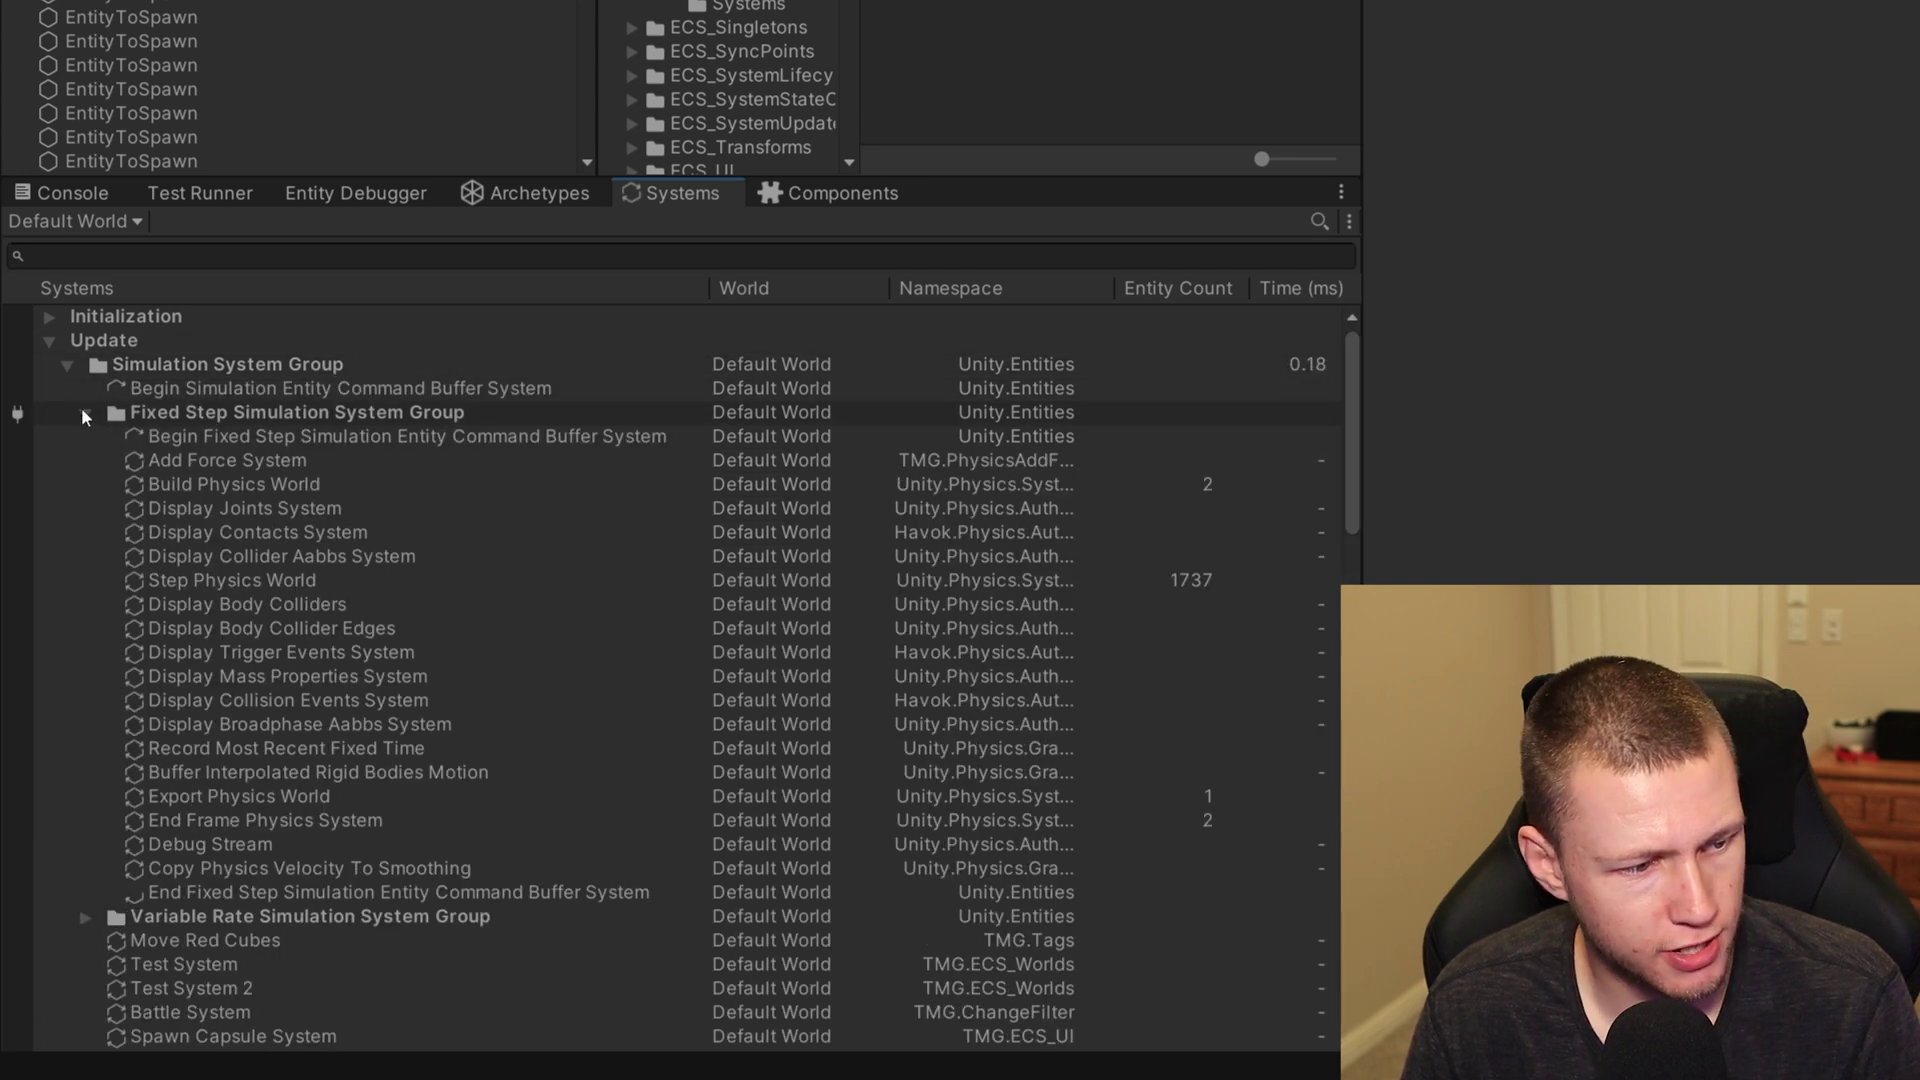
{"action": "left_click", "coordinate": [84, 413]}
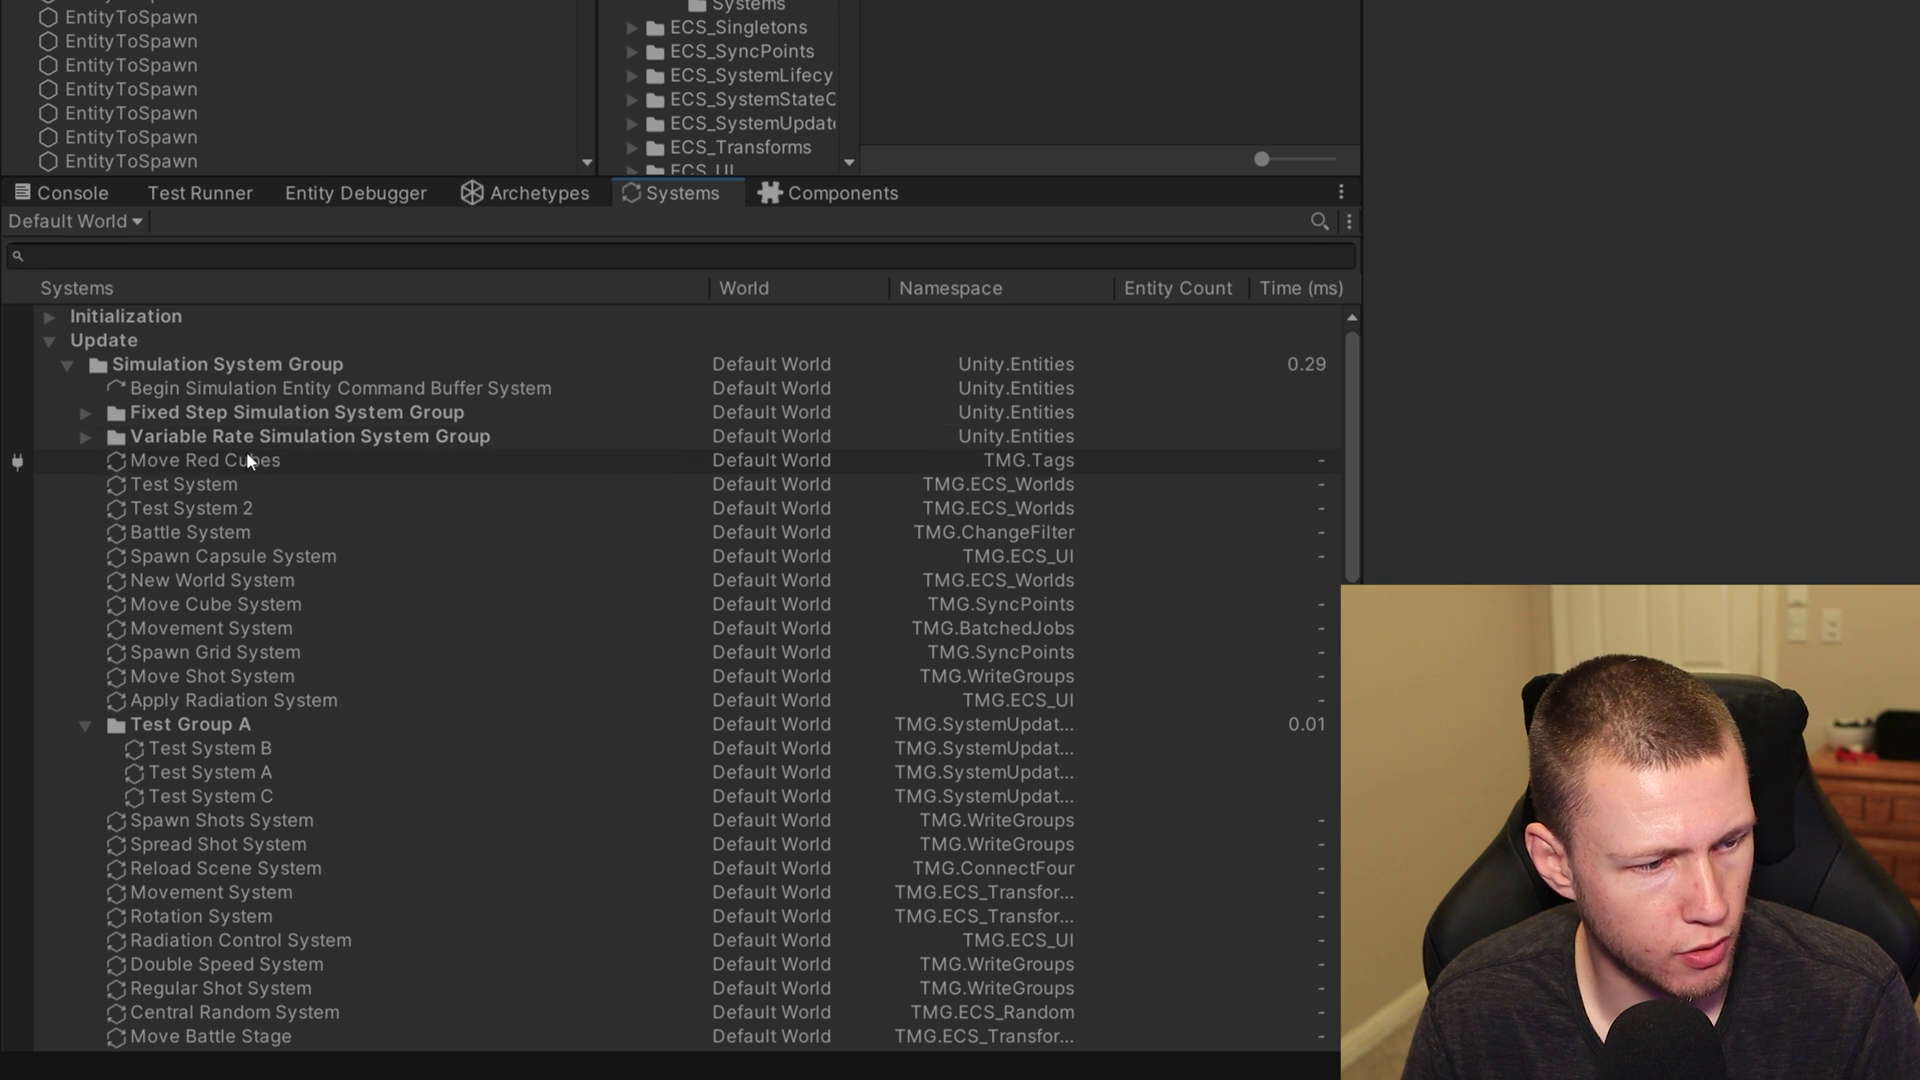
- Select Test System 2 in the Simulation System Group and look over the systems below it
{"action": "left_click", "coordinate": [298, 436]}
{"action": "left_click", "coordinate": [367, 510]}
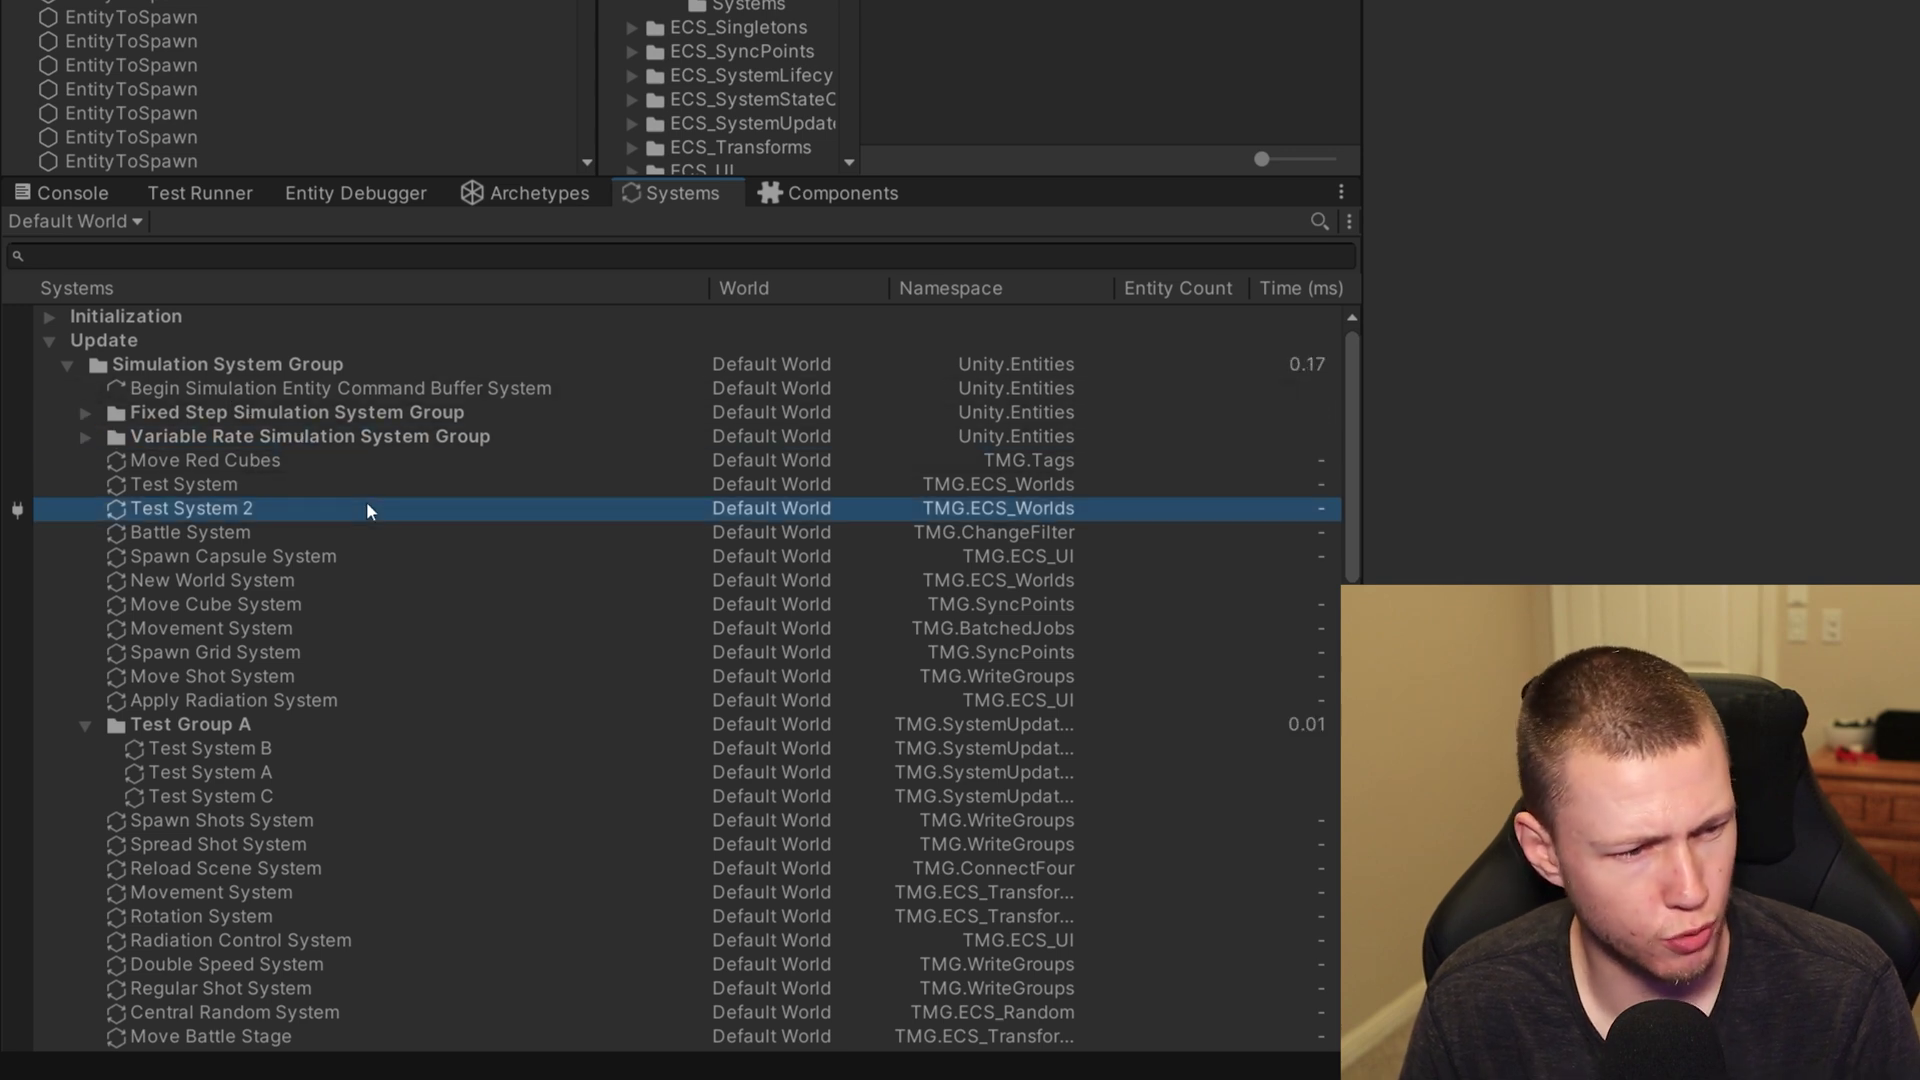
{"action": "scroll", "coordinate": [392, 436], "scroll_direction": "down", "scroll_amount": 2}
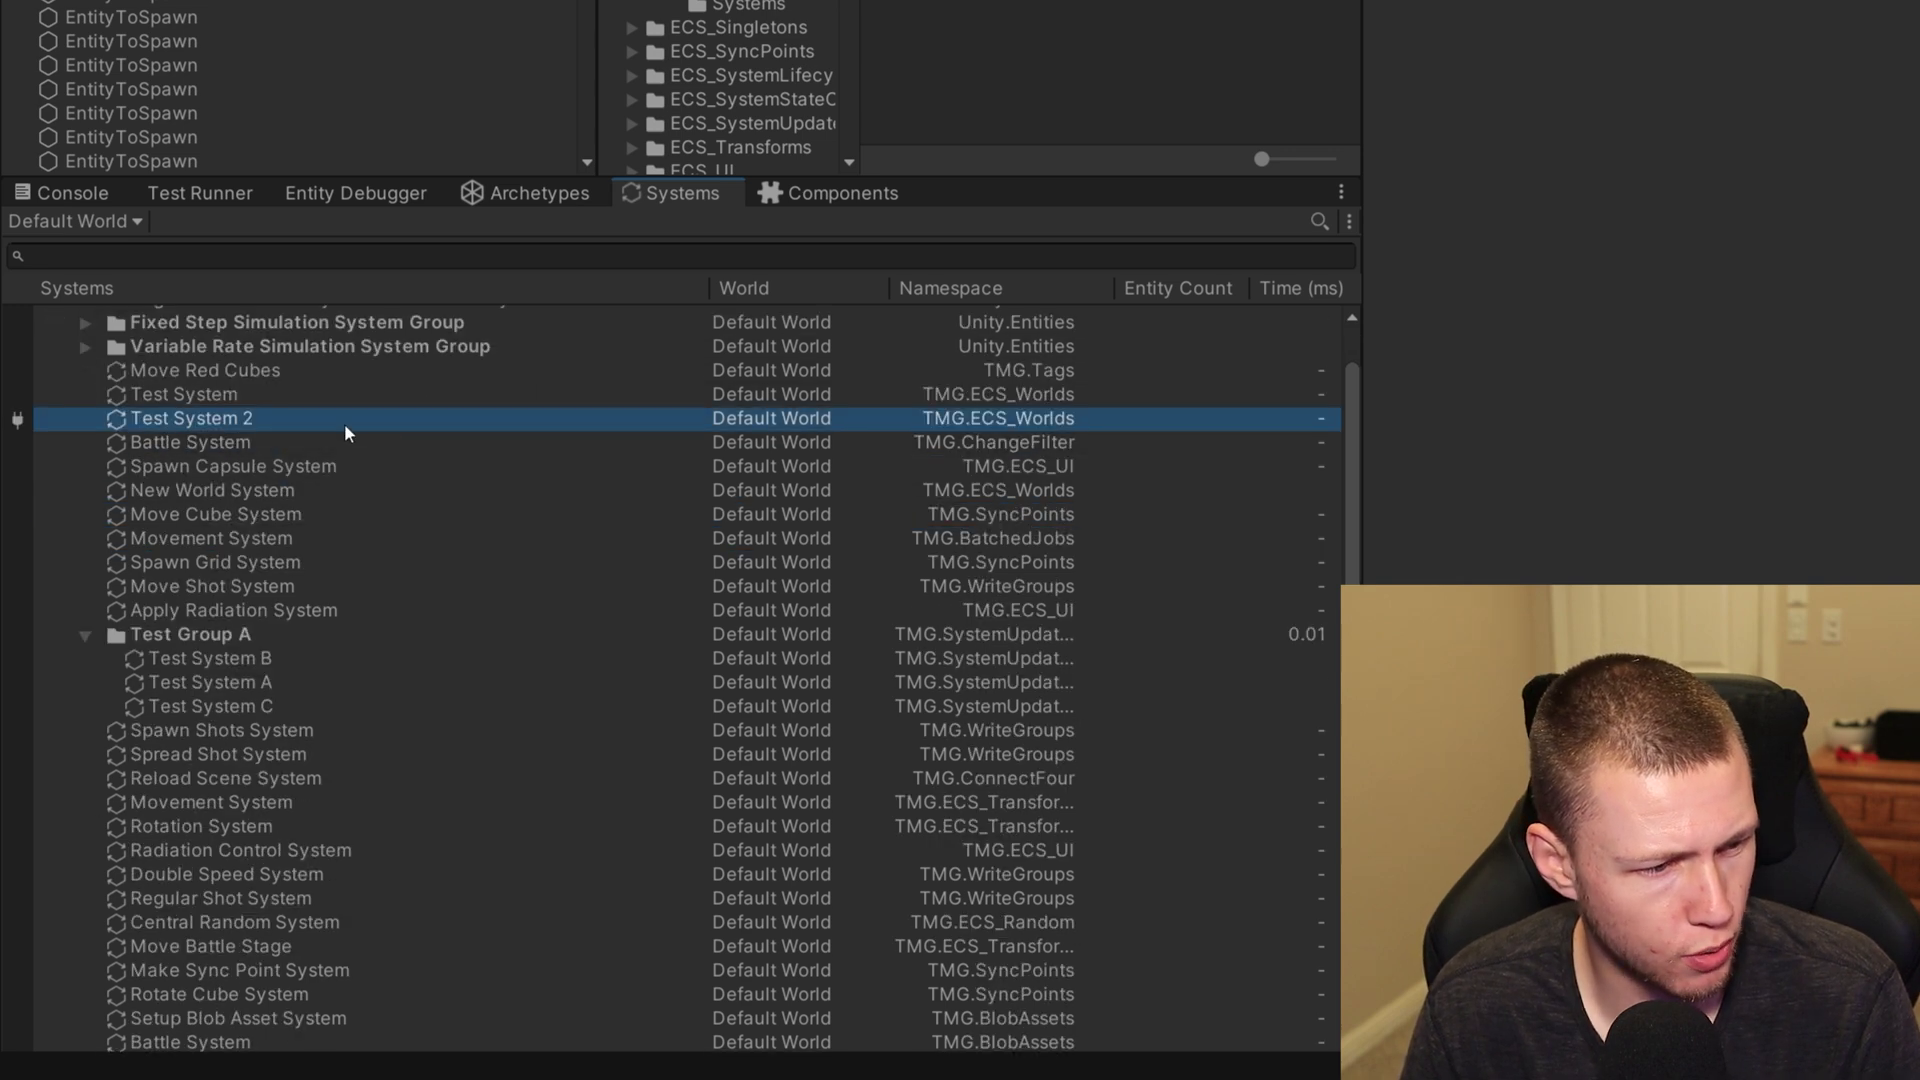
- Look over the remaining systems in the Simulation System Group, including those nested in the Transform System Group
{"action": "scroll", "coordinate": [215, 440], "scroll_direction": "down", "scroll_amount": 5}
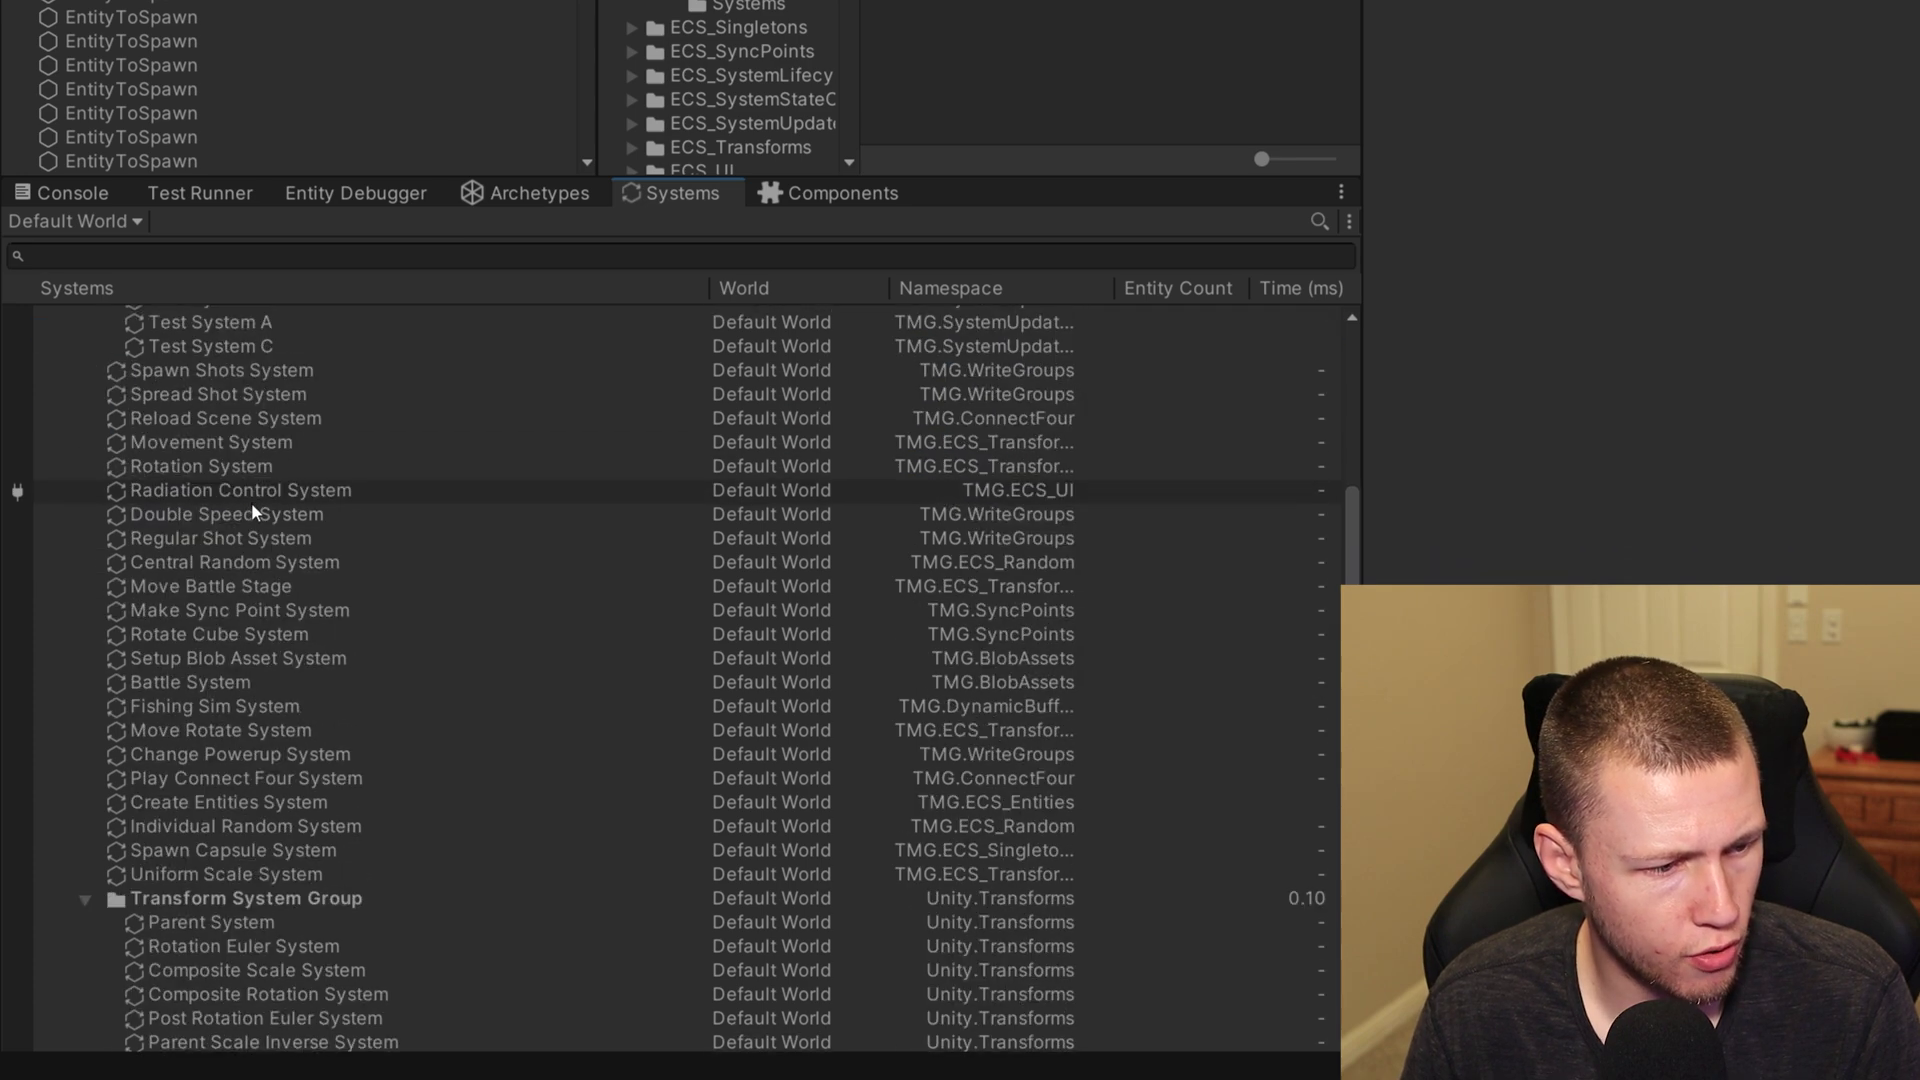
{"action": "scroll", "coordinate": [254, 512], "scroll_direction": "down", "scroll_amount": 7}
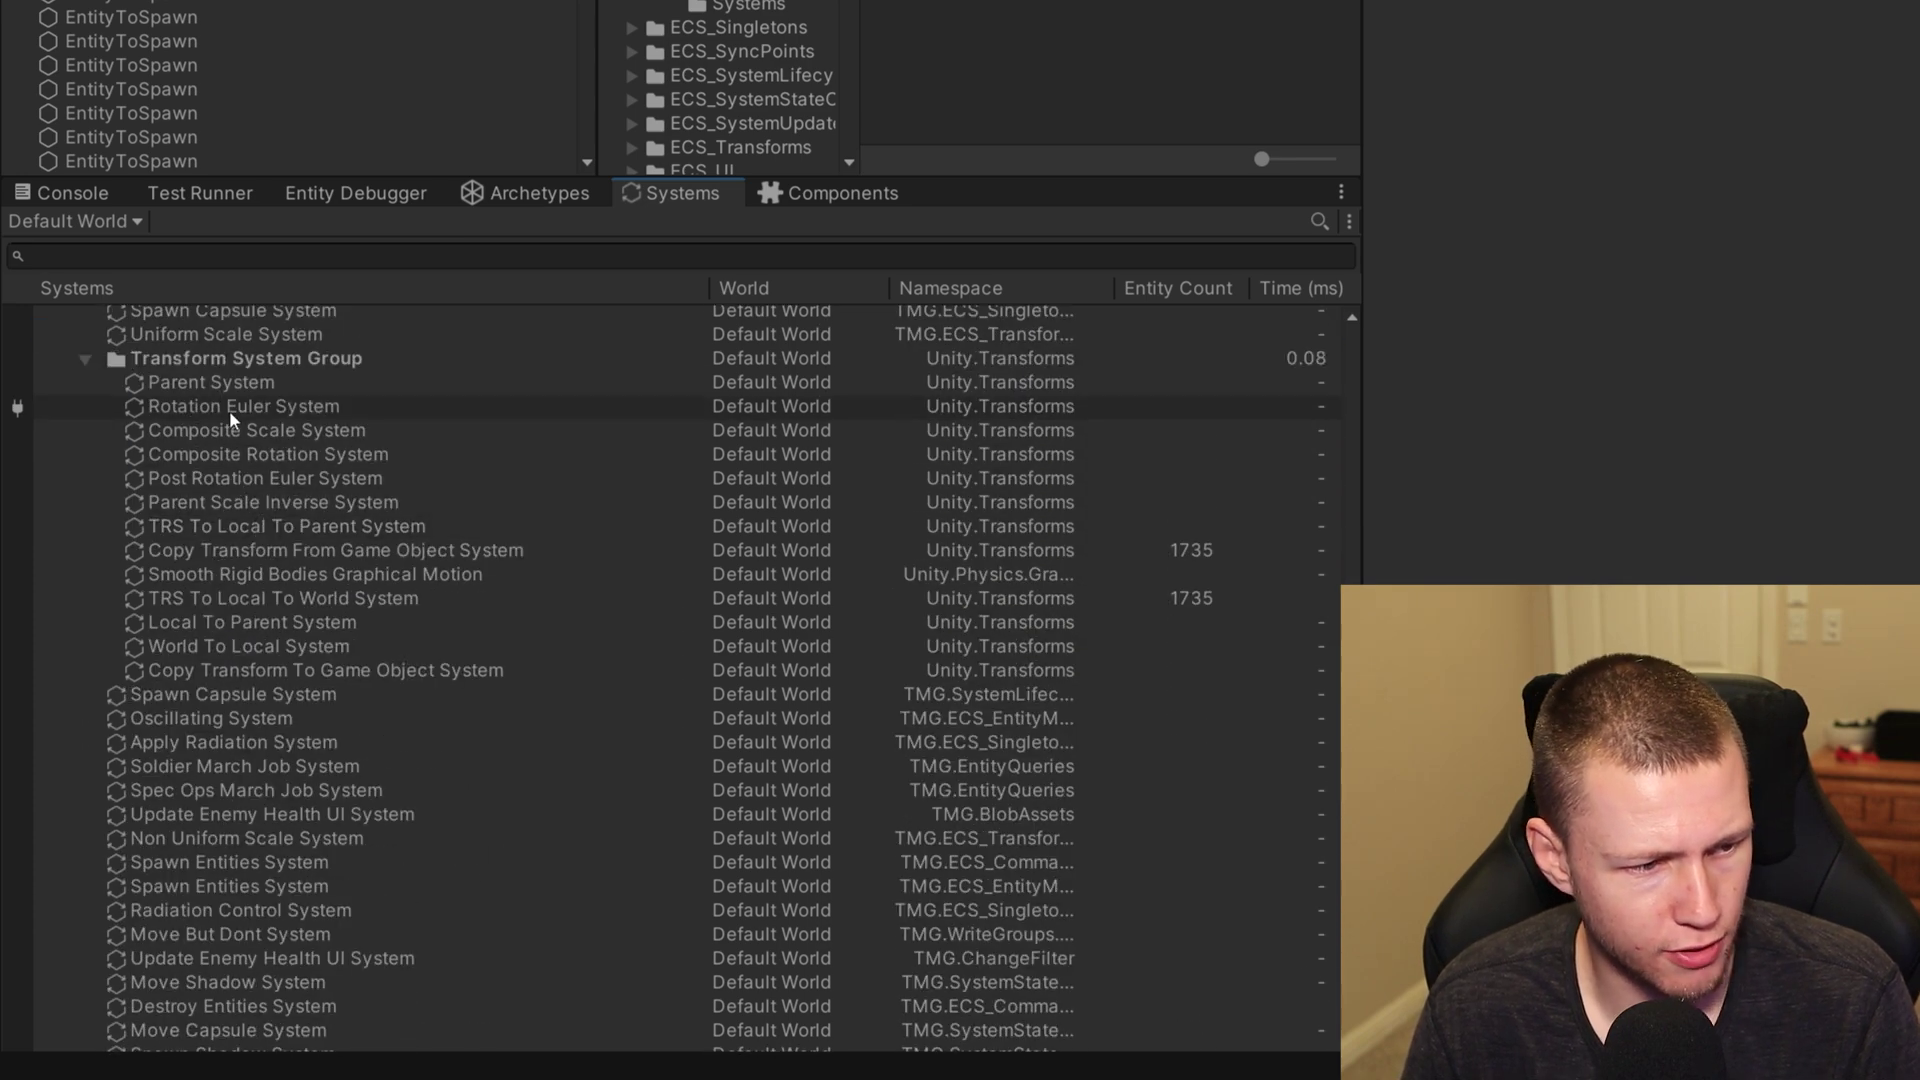
{"action": "scroll", "coordinate": [230, 410], "scroll_direction": "down", "scroll_amount": 5}
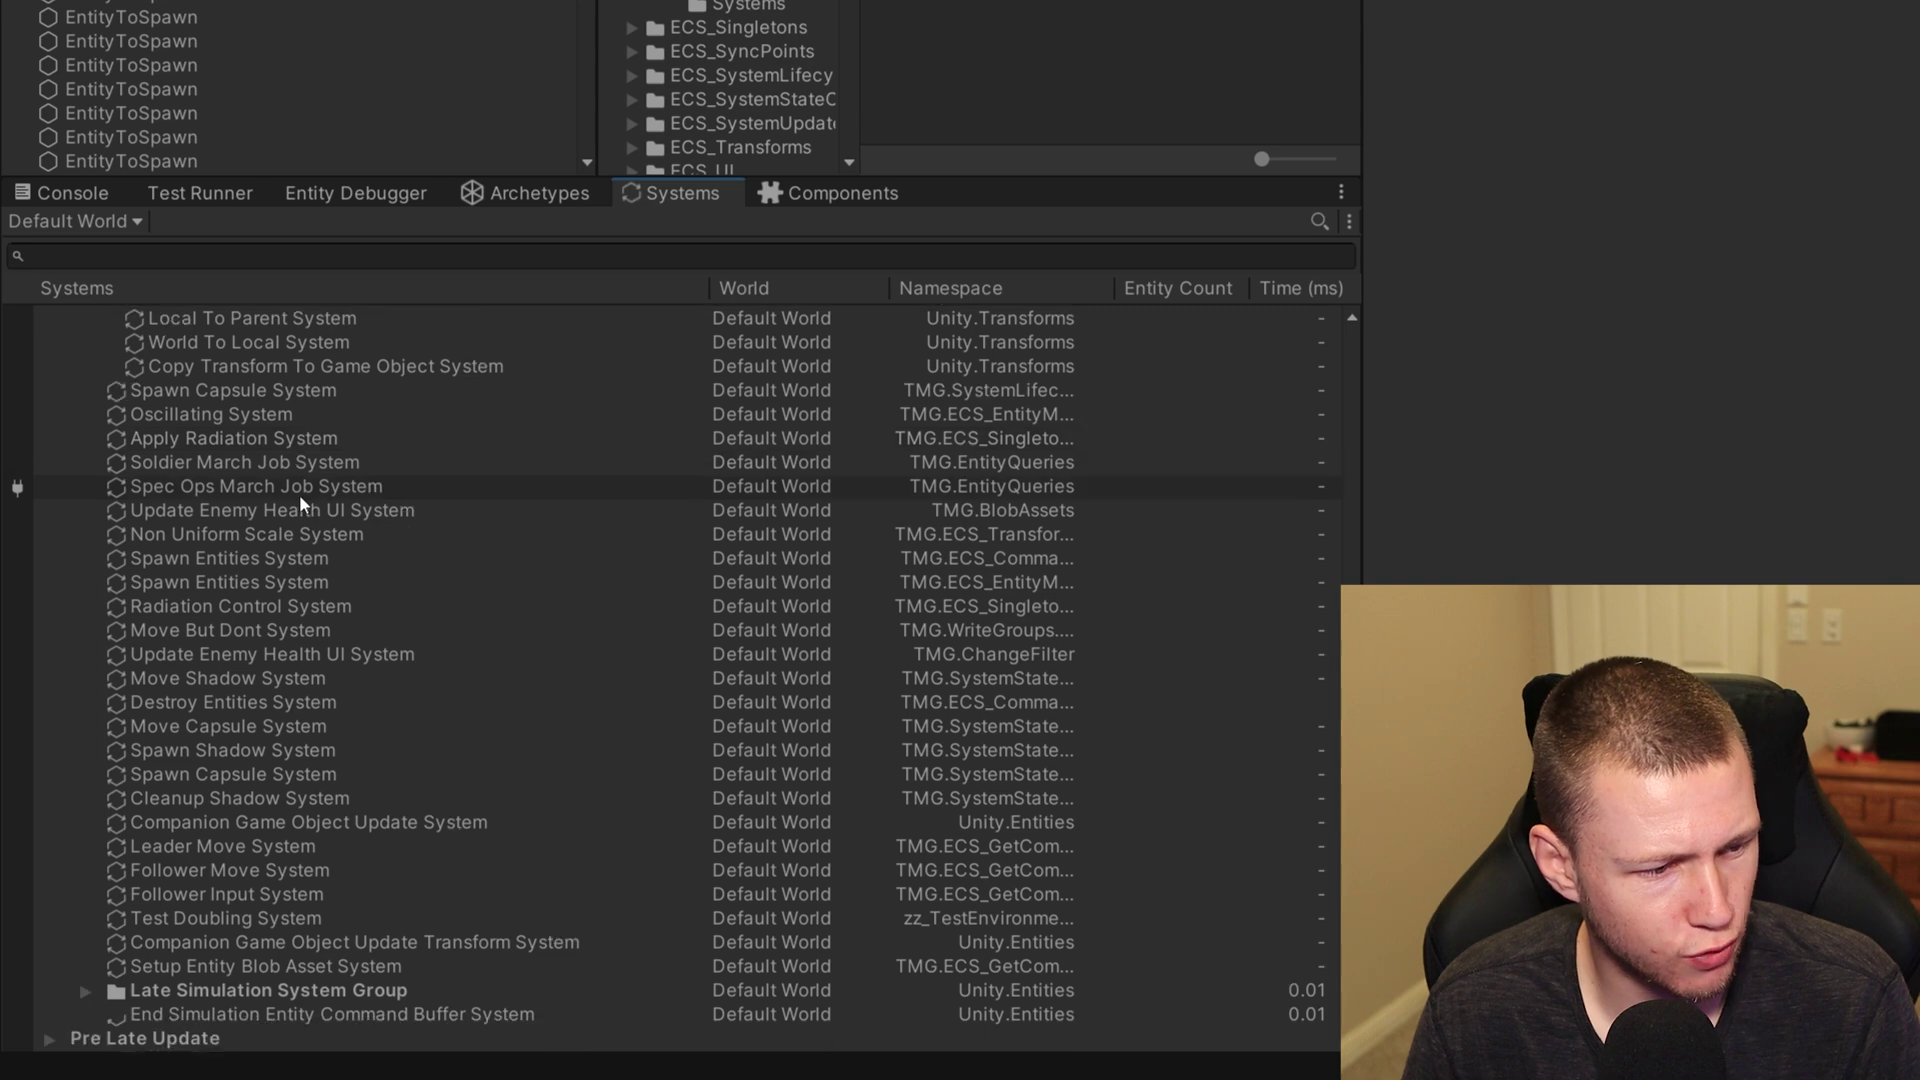
{"action": "scroll", "coordinate": [376, 884], "scroll_direction": "up", "scroll_amount": 6}
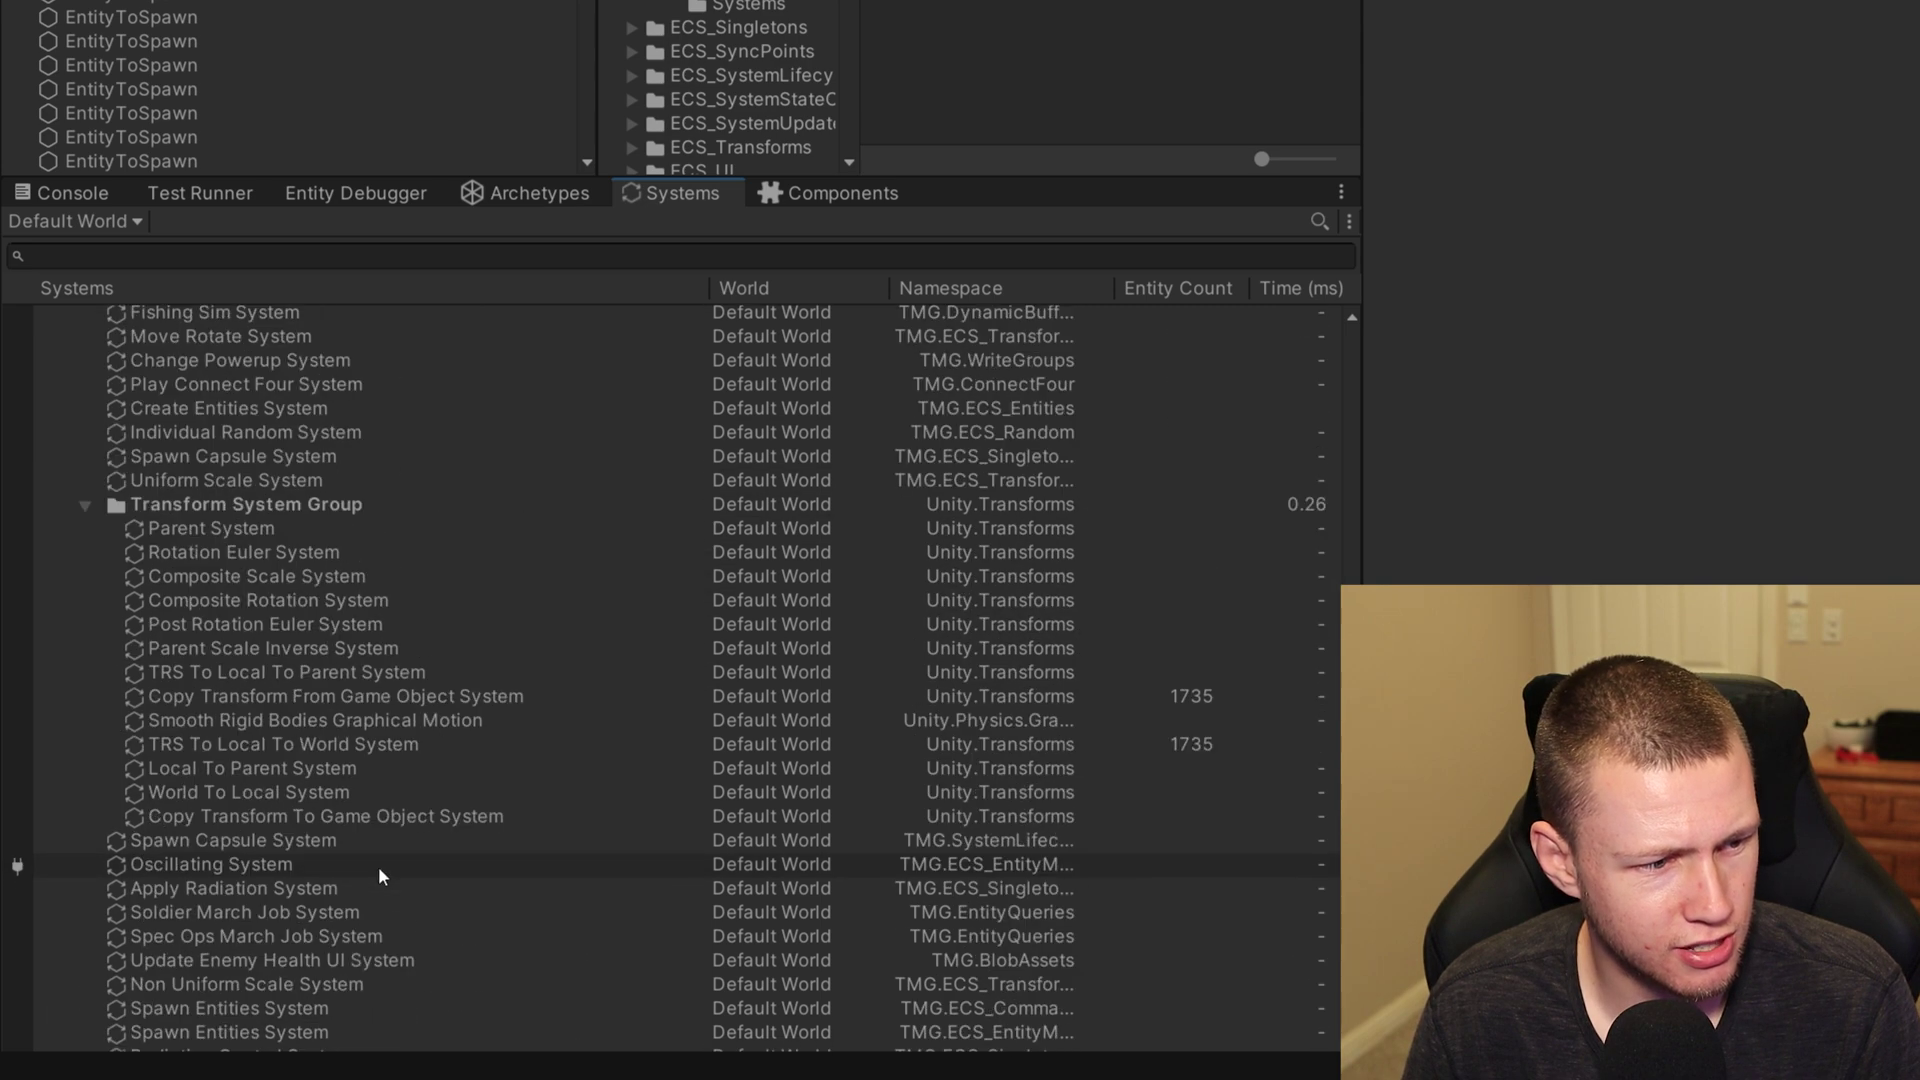
{"action": "scroll", "coordinate": [366, 820], "scroll_direction": "up", "scroll_amount": 15}
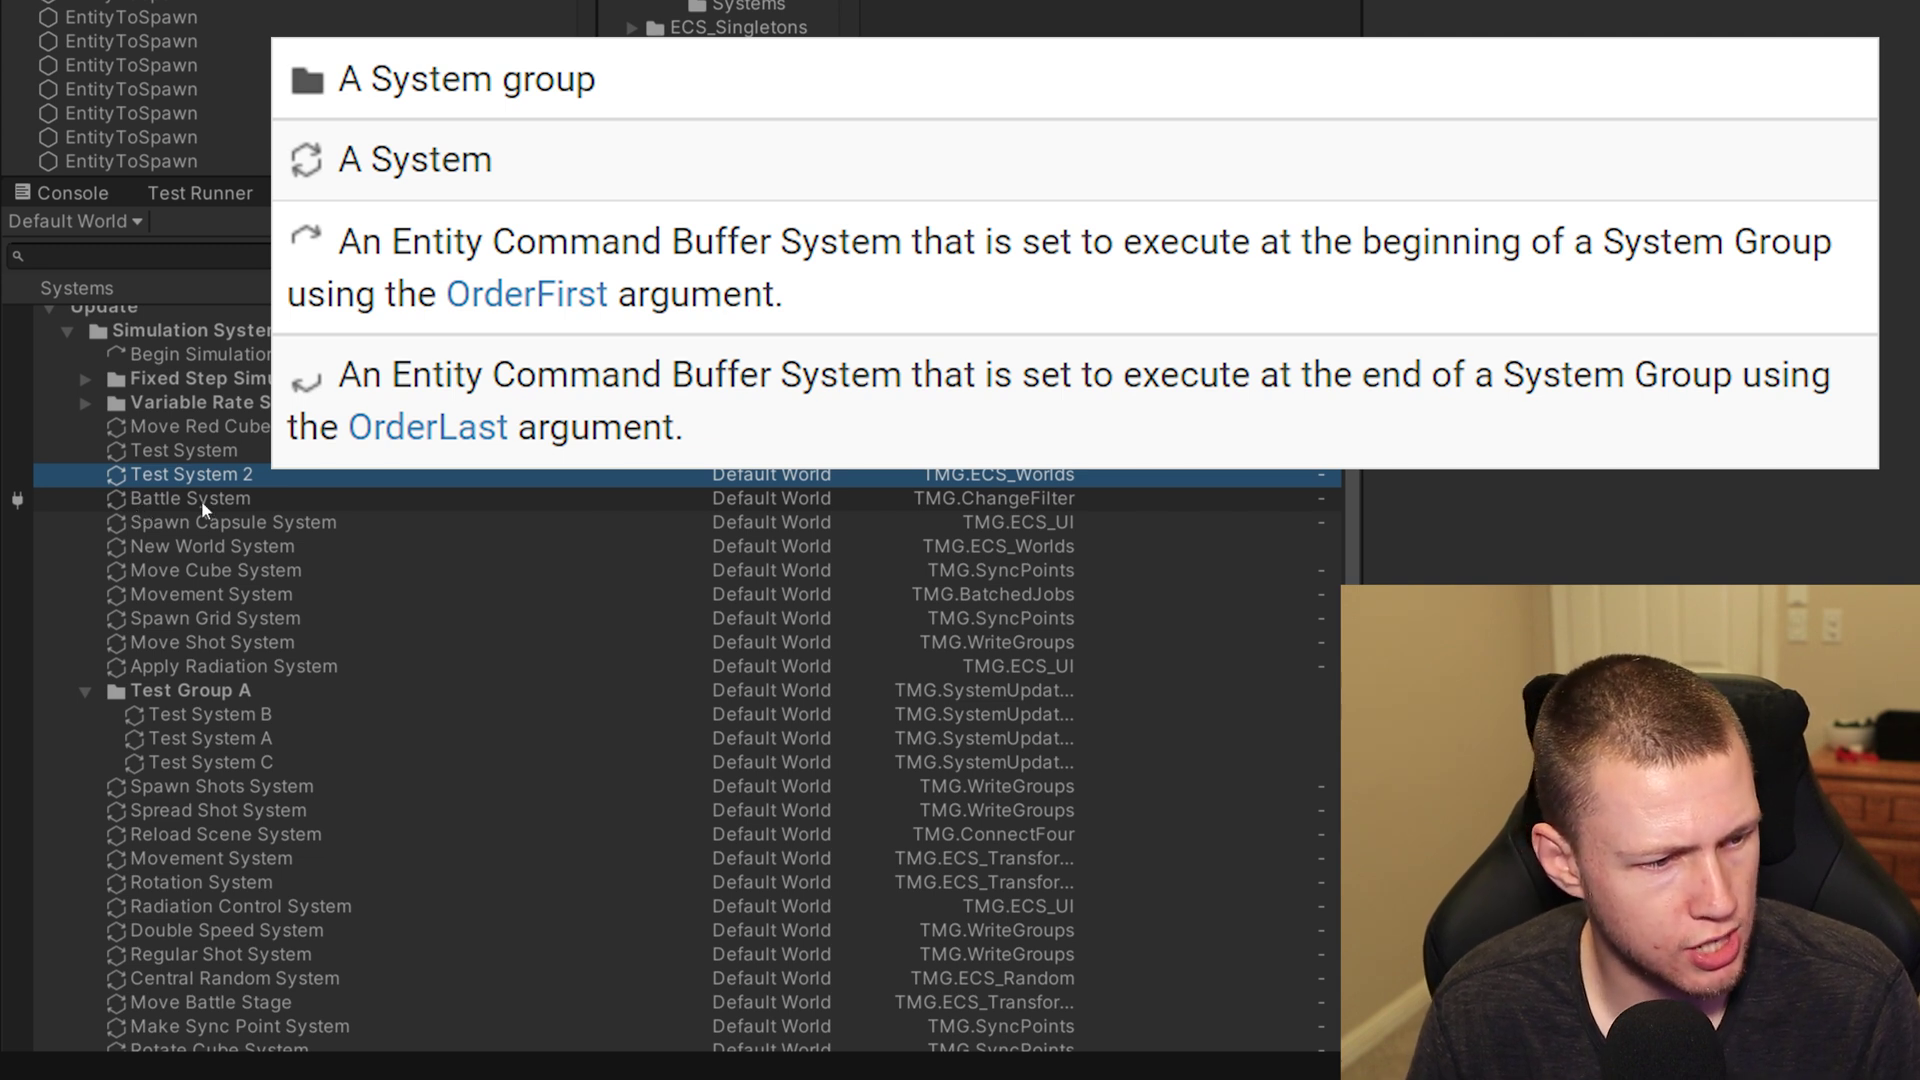
- Select the Begin and End Simulation Entity Command Buffer Systems in turn to compare their order icons
{"action": "scroll", "coordinate": [201, 500], "scroll_direction": "up", "scroll_amount": 2}
{"action": "left_click", "coordinate": [182, 387]}
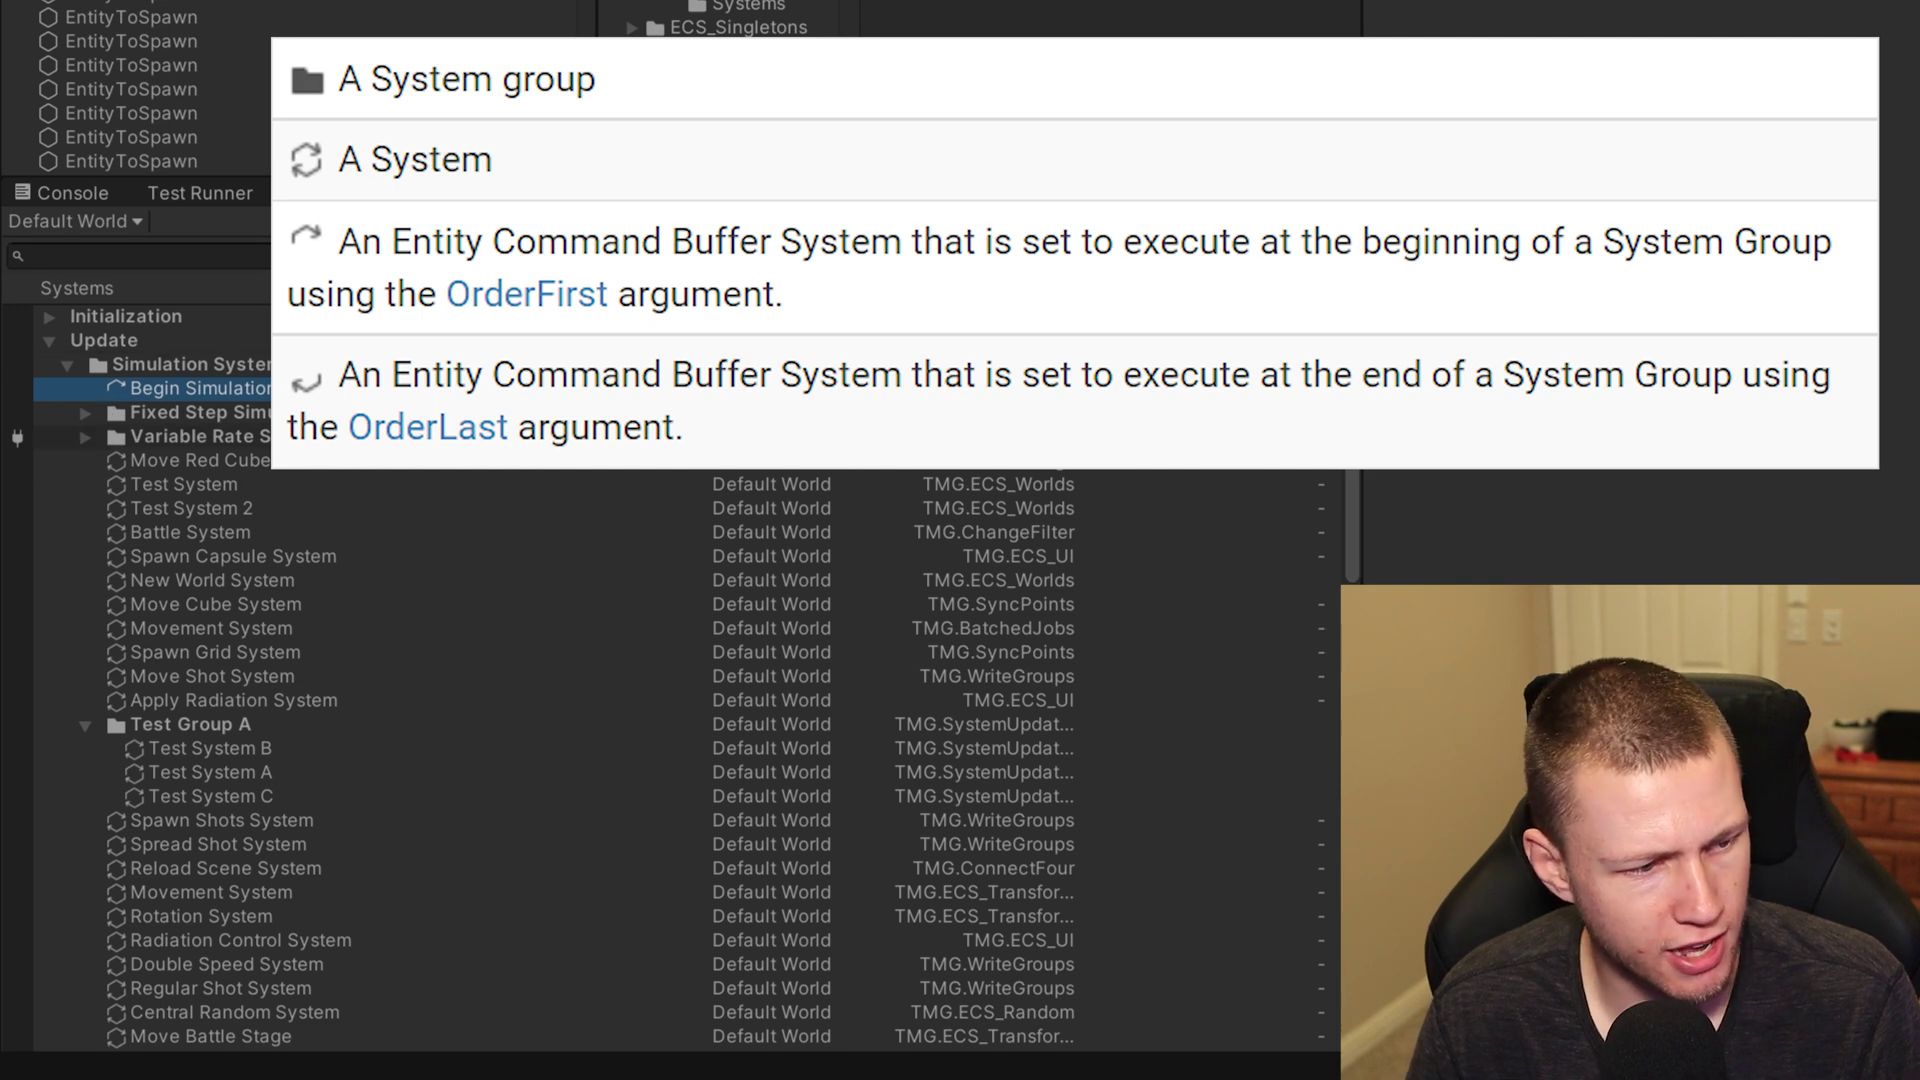
{"action": "scroll", "coordinate": [334, 472], "scroll_direction": "down", "scroll_amount": 20}
{"action": "scroll", "coordinate": [334, 472], "scroll_direction": "down", "scroll_amount": 8}
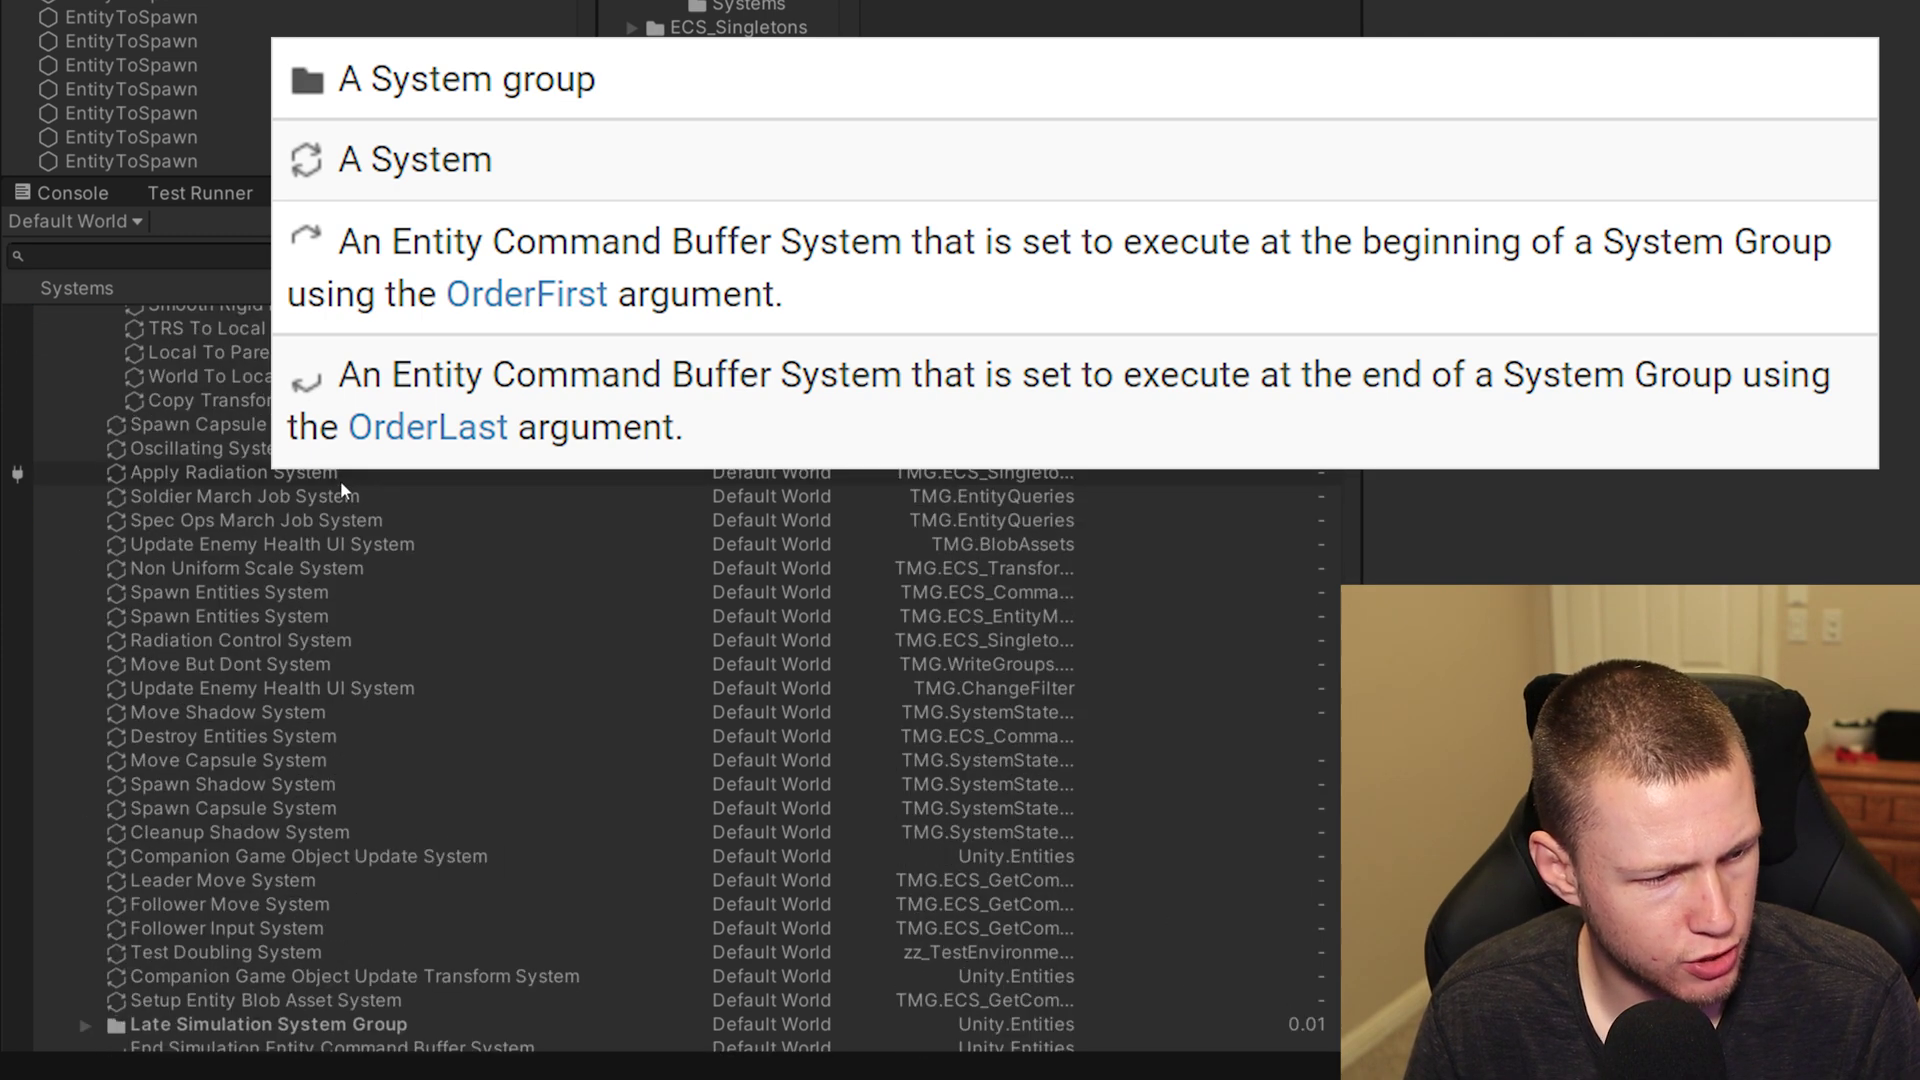
{"action": "left_click", "coordinate": [242, 1010]}
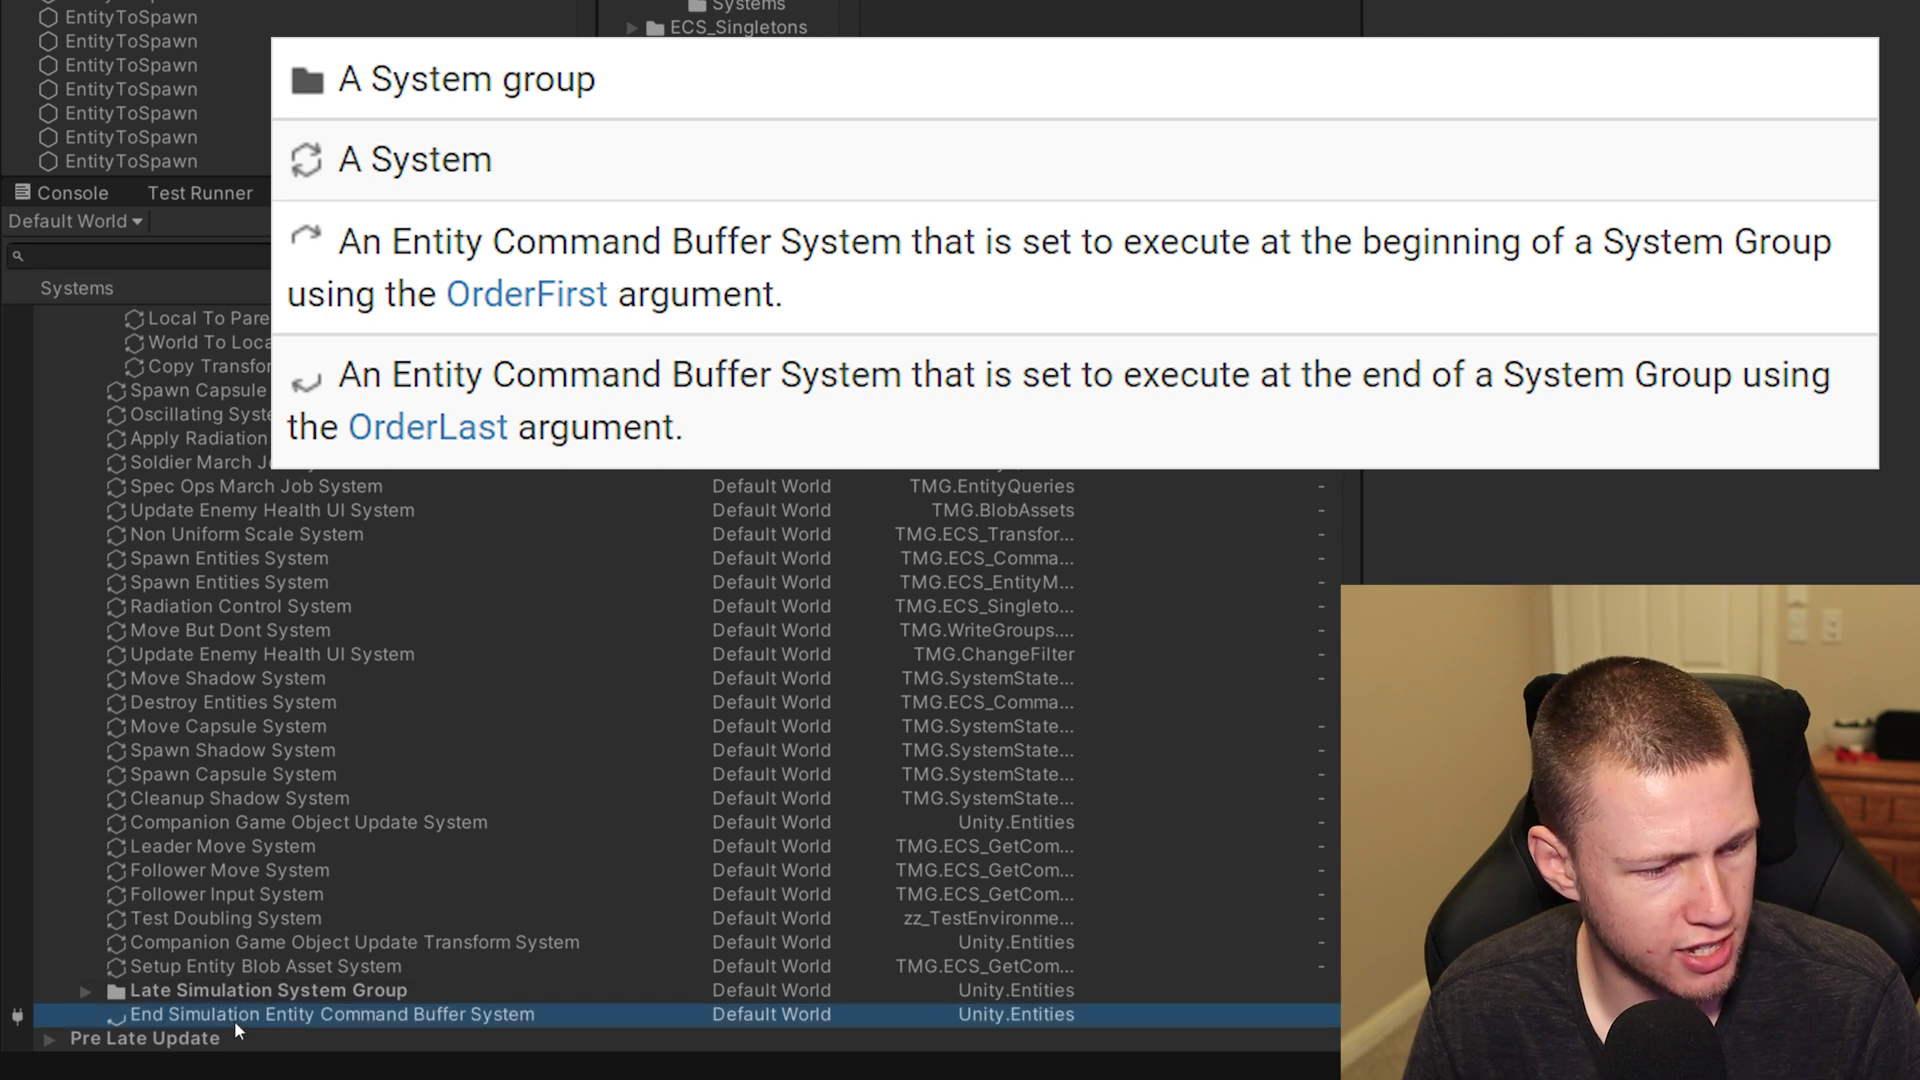
- Expand the Pre Late Update phase and check which worlds are available for the Systems list
{"action": "left_click", "coordinate": [48, 1038]}
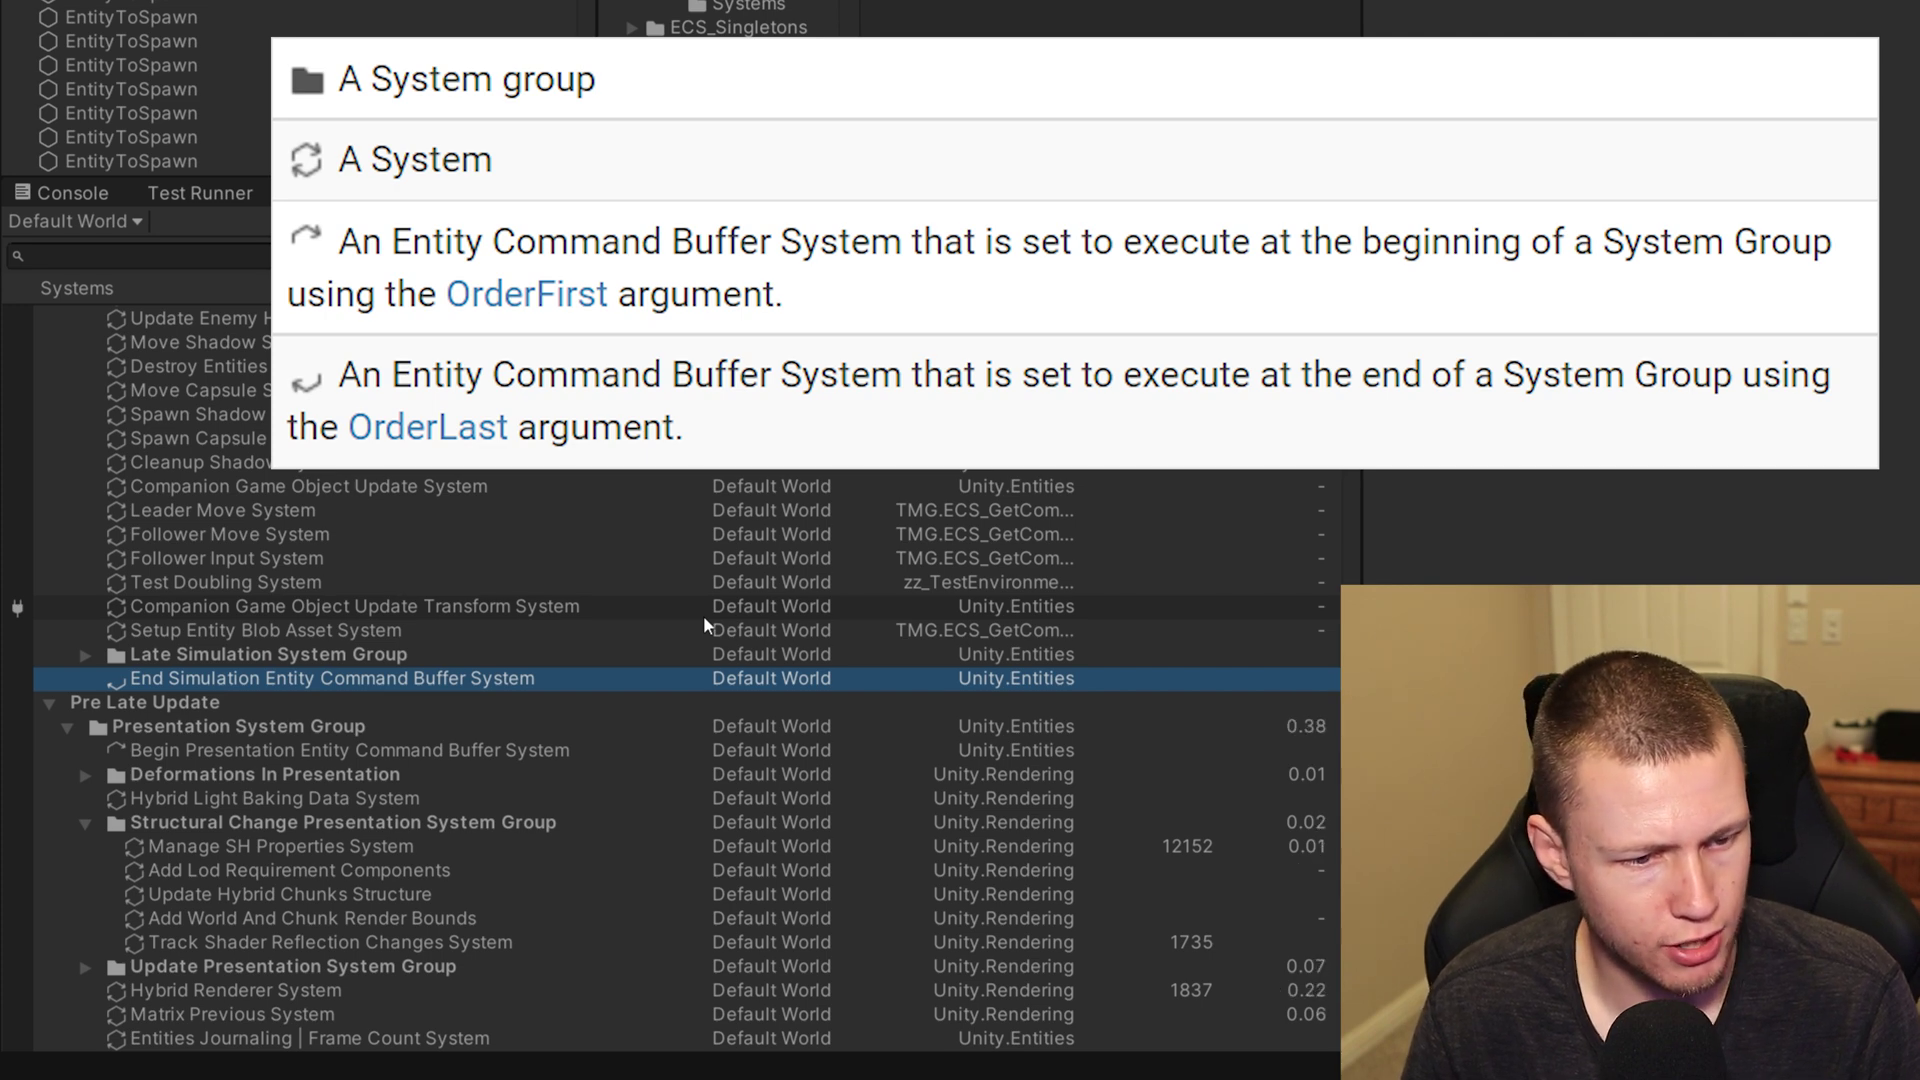
{"action": "scroll", "coordinate": [628, 579], "scroll_direction": "up", "scroll_amount": 6}
{"action": "left_click", "coordinate": [106, 221]}
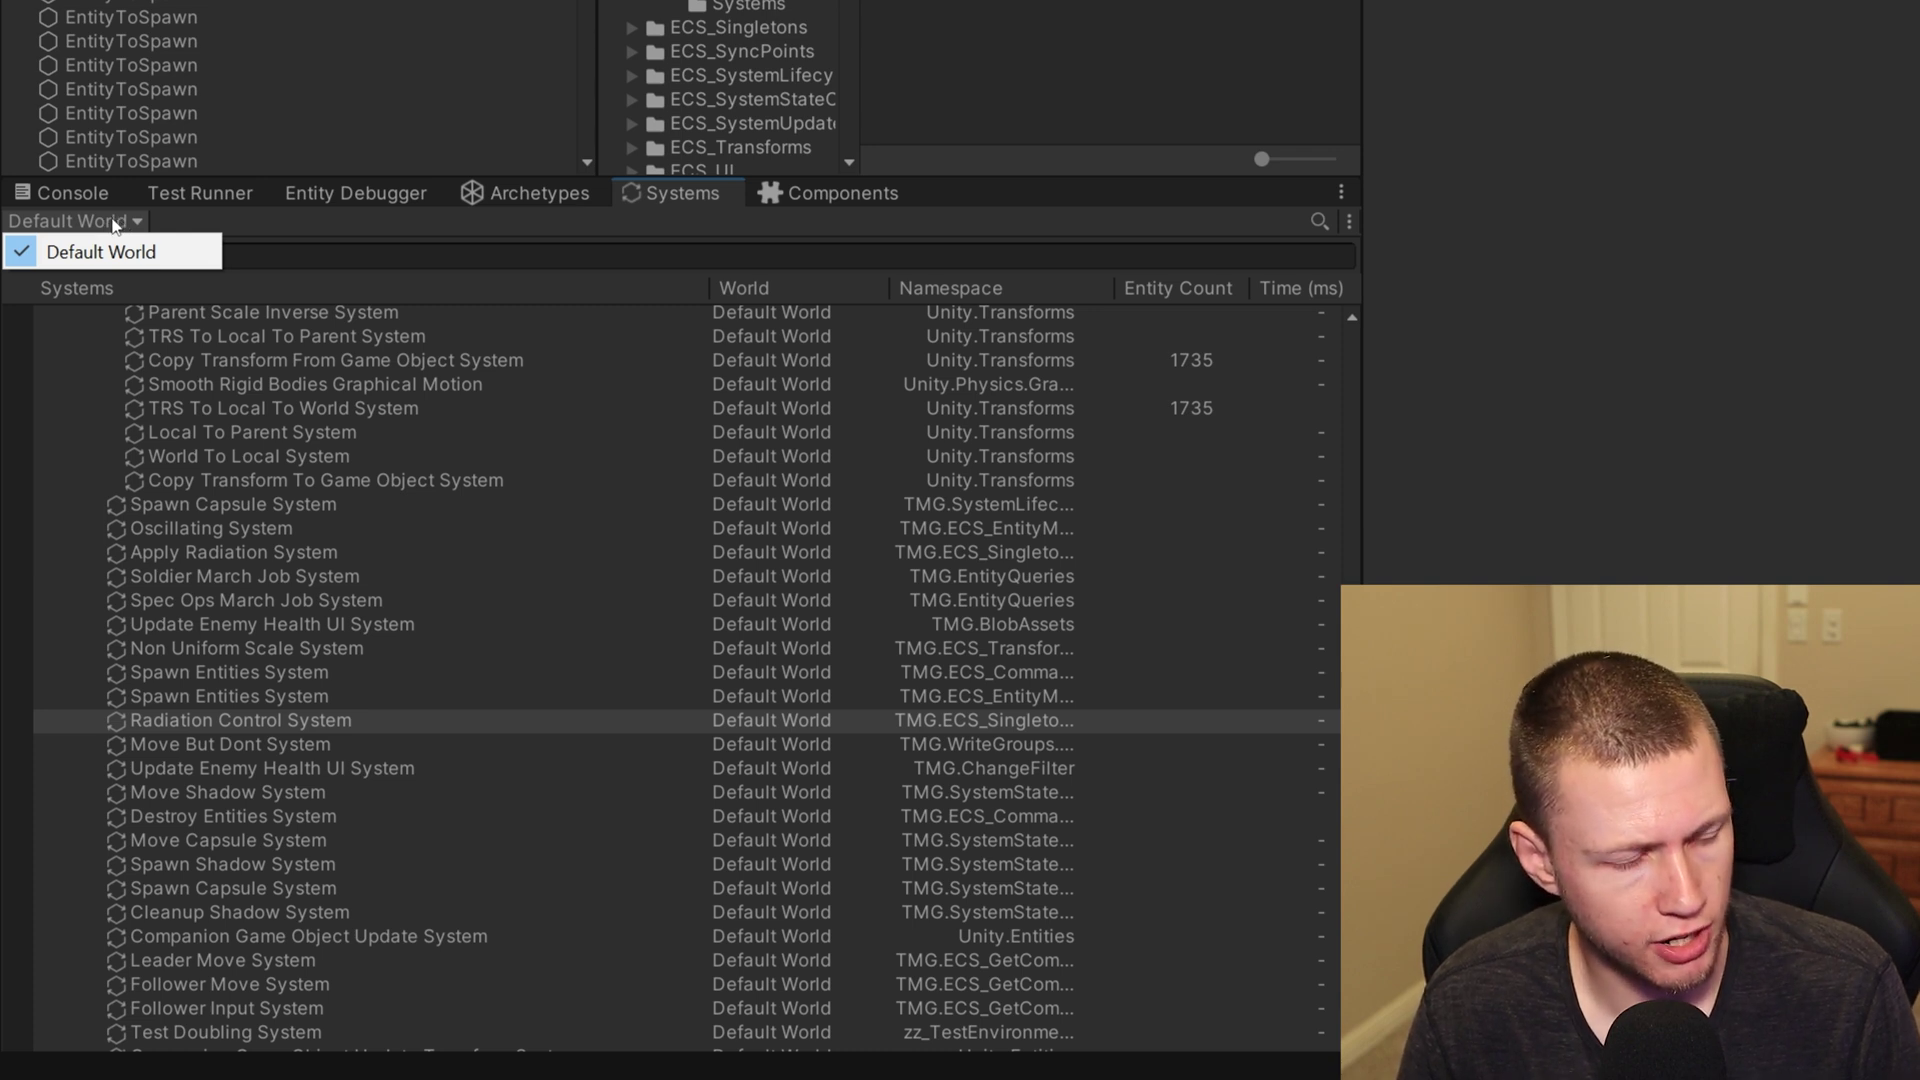
{"action": "left_click", "coordinate": [191, 257]}
{"action": "scroll", "coordinate": [436, 410], "scroll_direction": "up", "scroll_amount": 5}
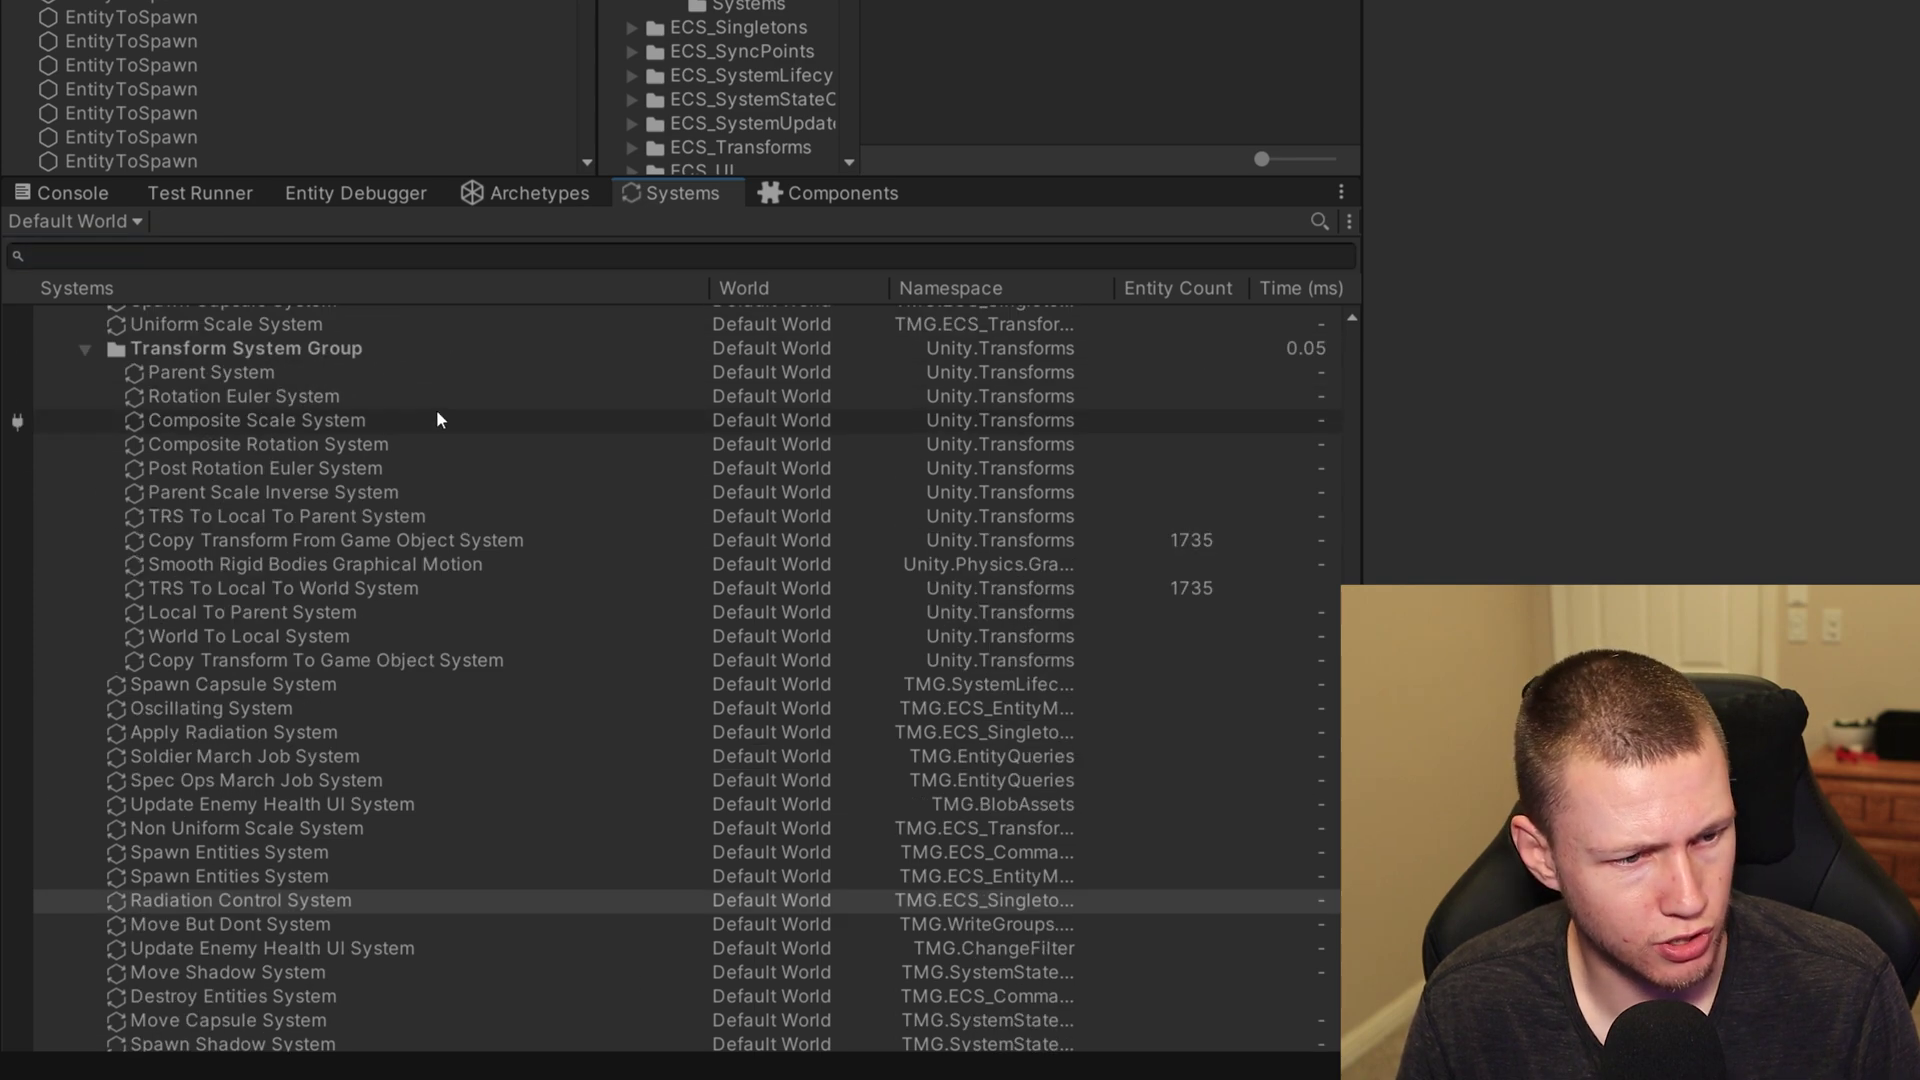
- Select the Radiation Control System and examine its World and Namespace values
{"action": "scroll", "coordinate": [394, 398], "scroll_direction": "down", "scroll_amount": 7}
{"action": "scroll", "coordinate": [500, 458], "scroll_direction": "up", "scroll_amount": 2}
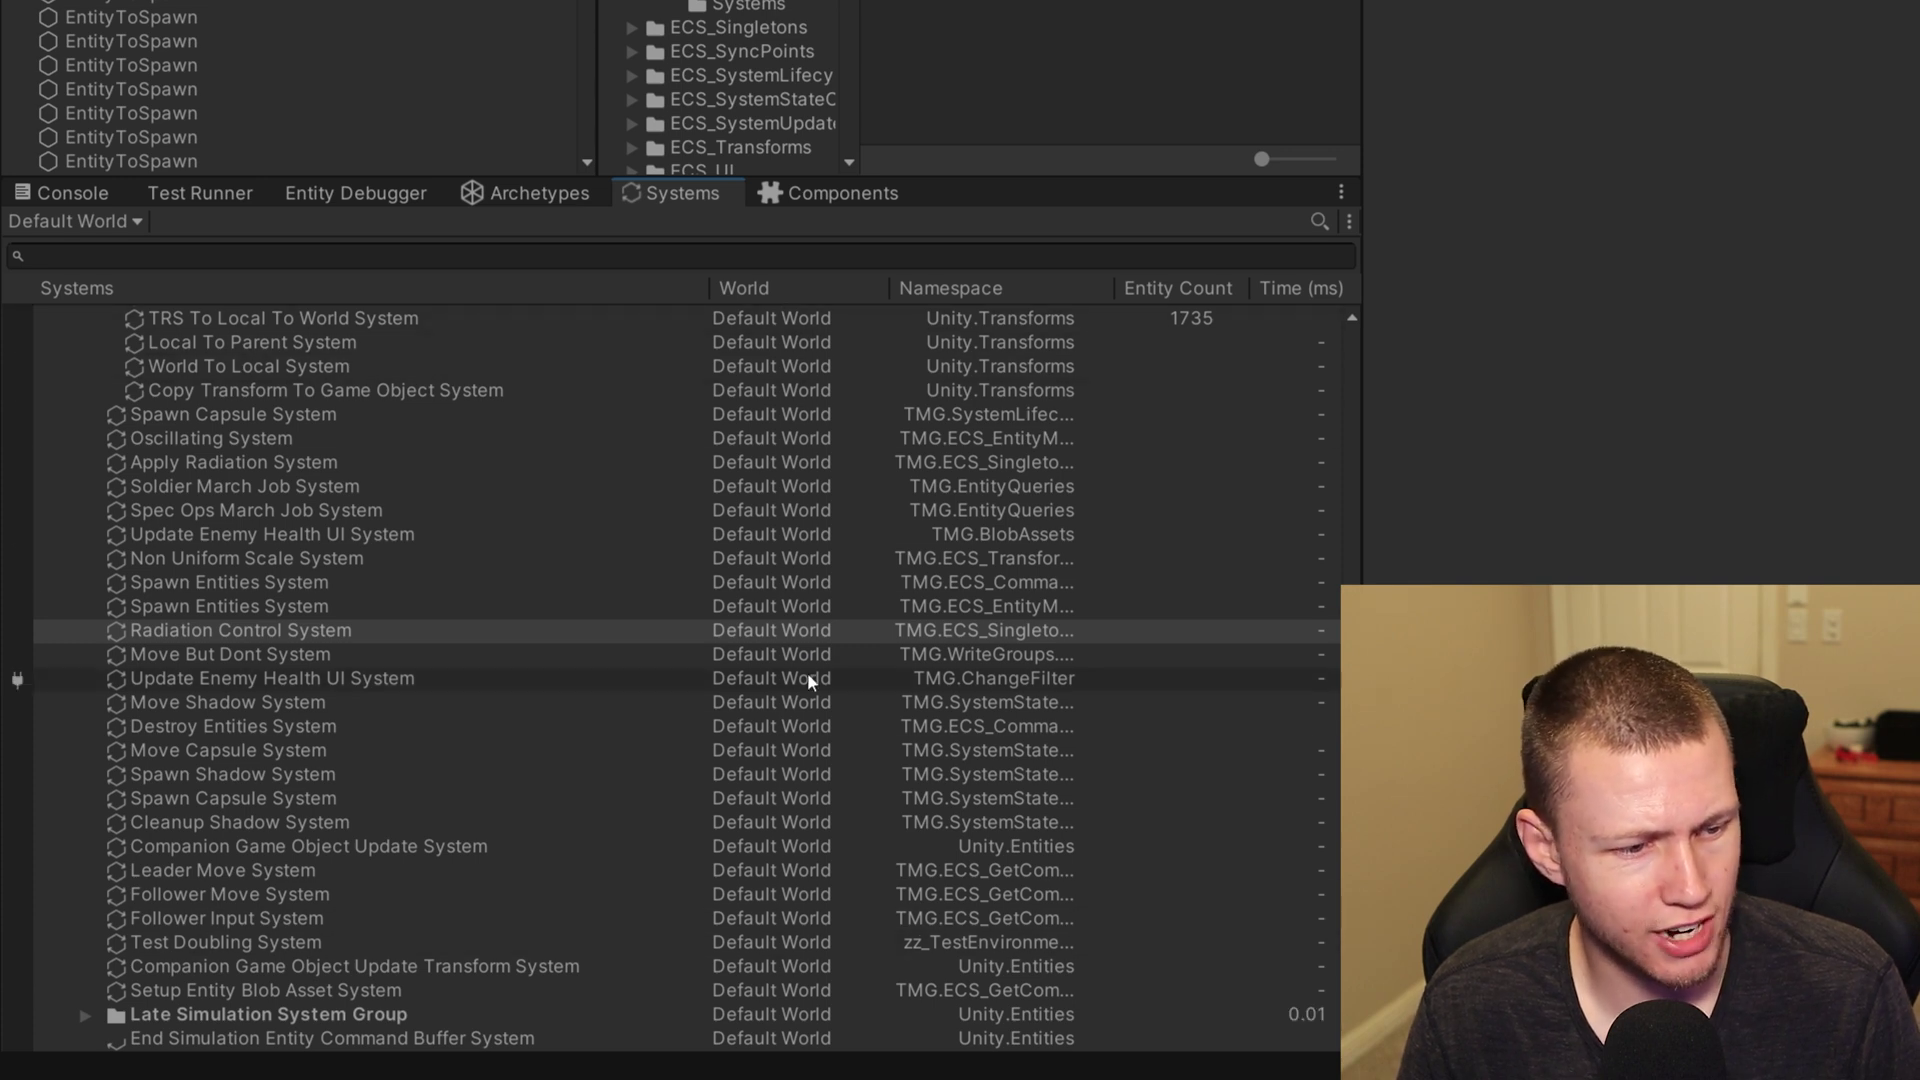
{"action": "left_click", "coordinate": [790, 628]}
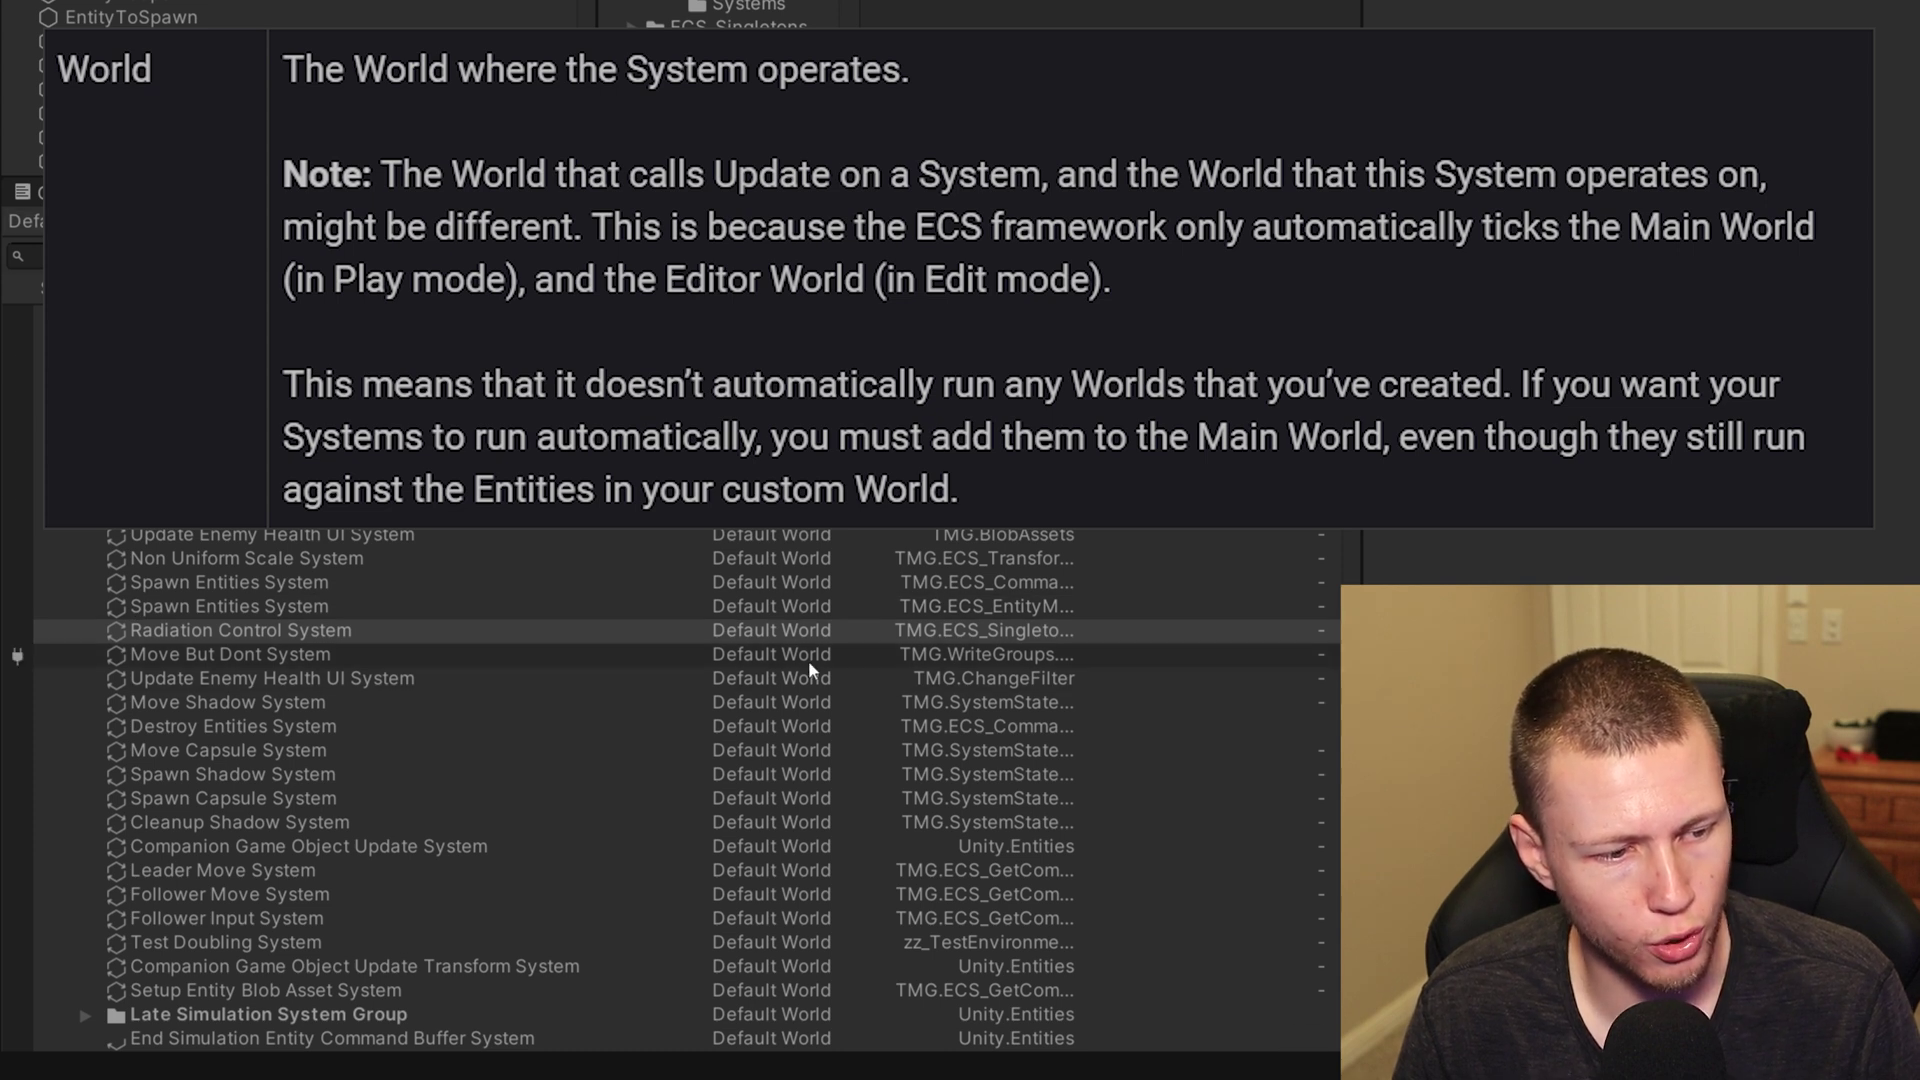
{"action": "left_click", "coordinate": [22, 630]}
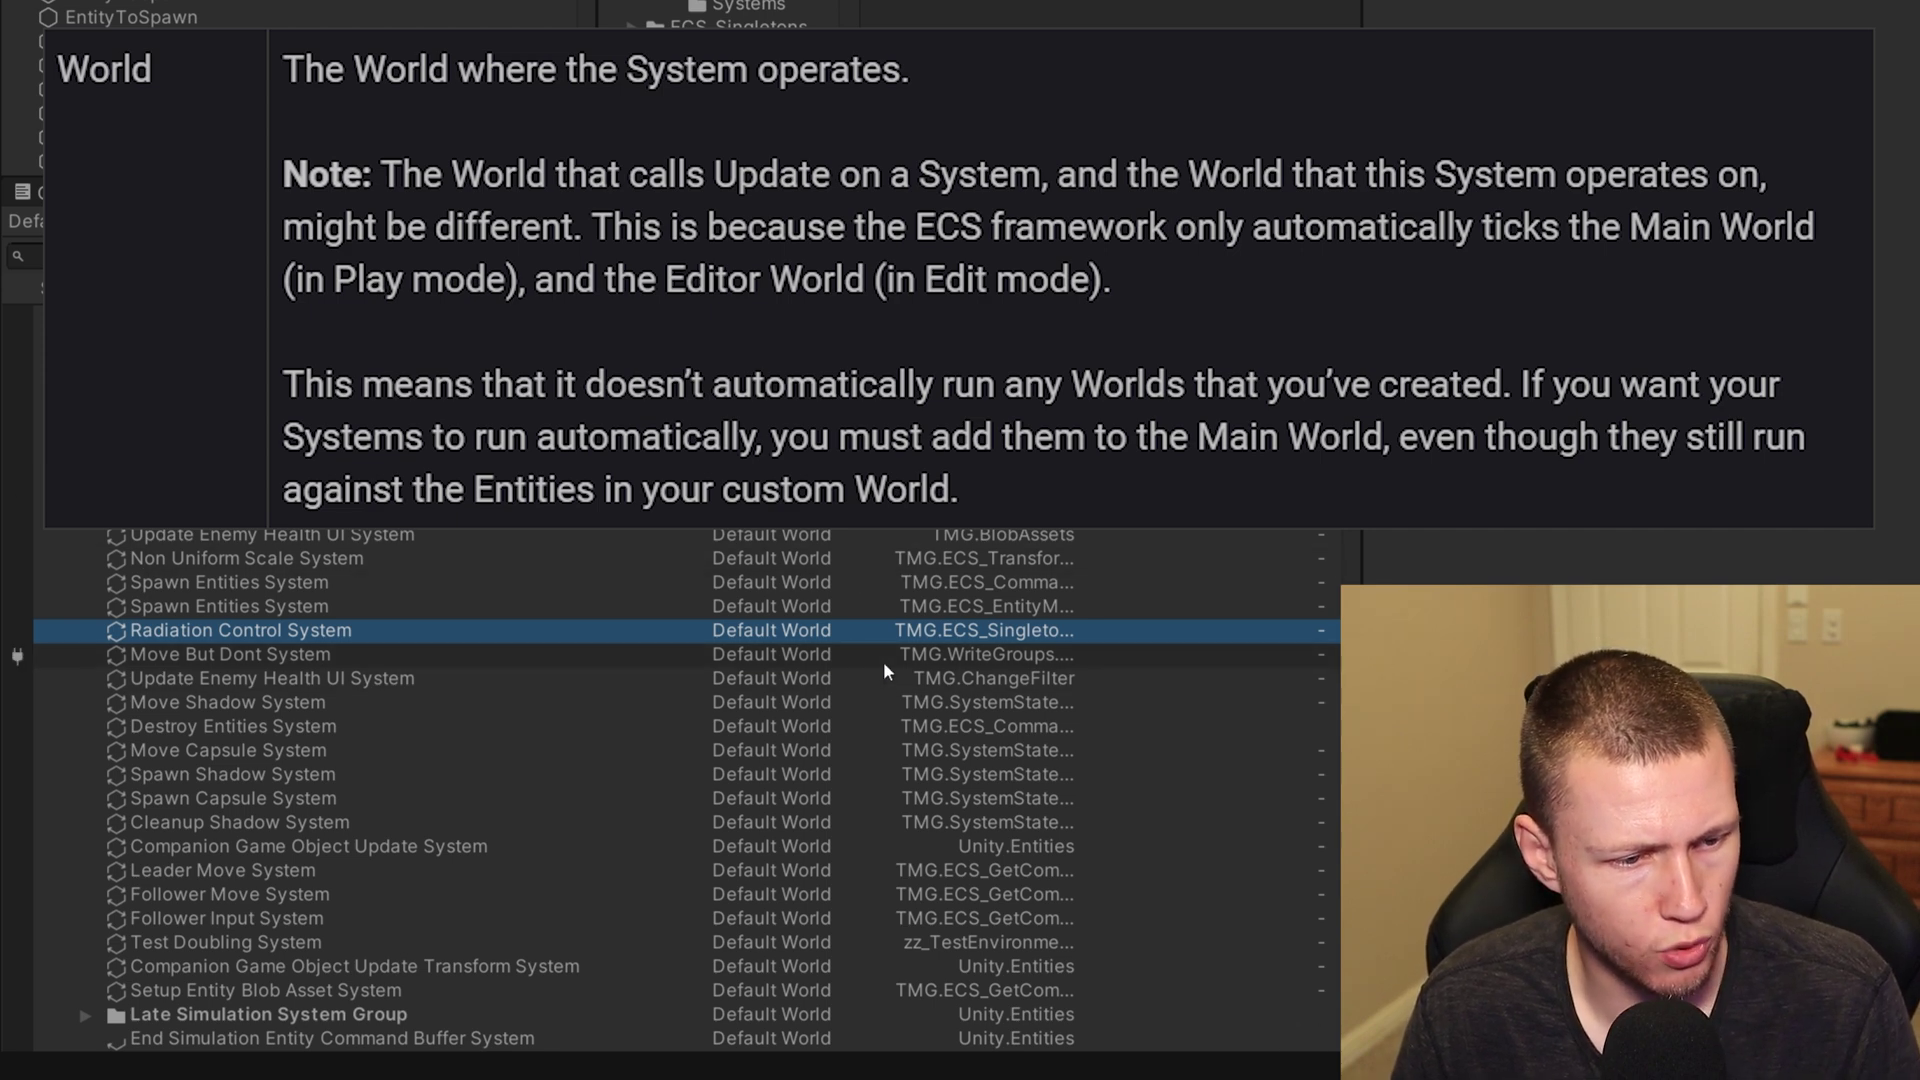
- Check the entity count of TRS To Local To World System and the running time of the Transform System Group
{"action": "scroll", "coordinate": [884, 660], "scroll_direction": "up", "scroll_amount": 4}
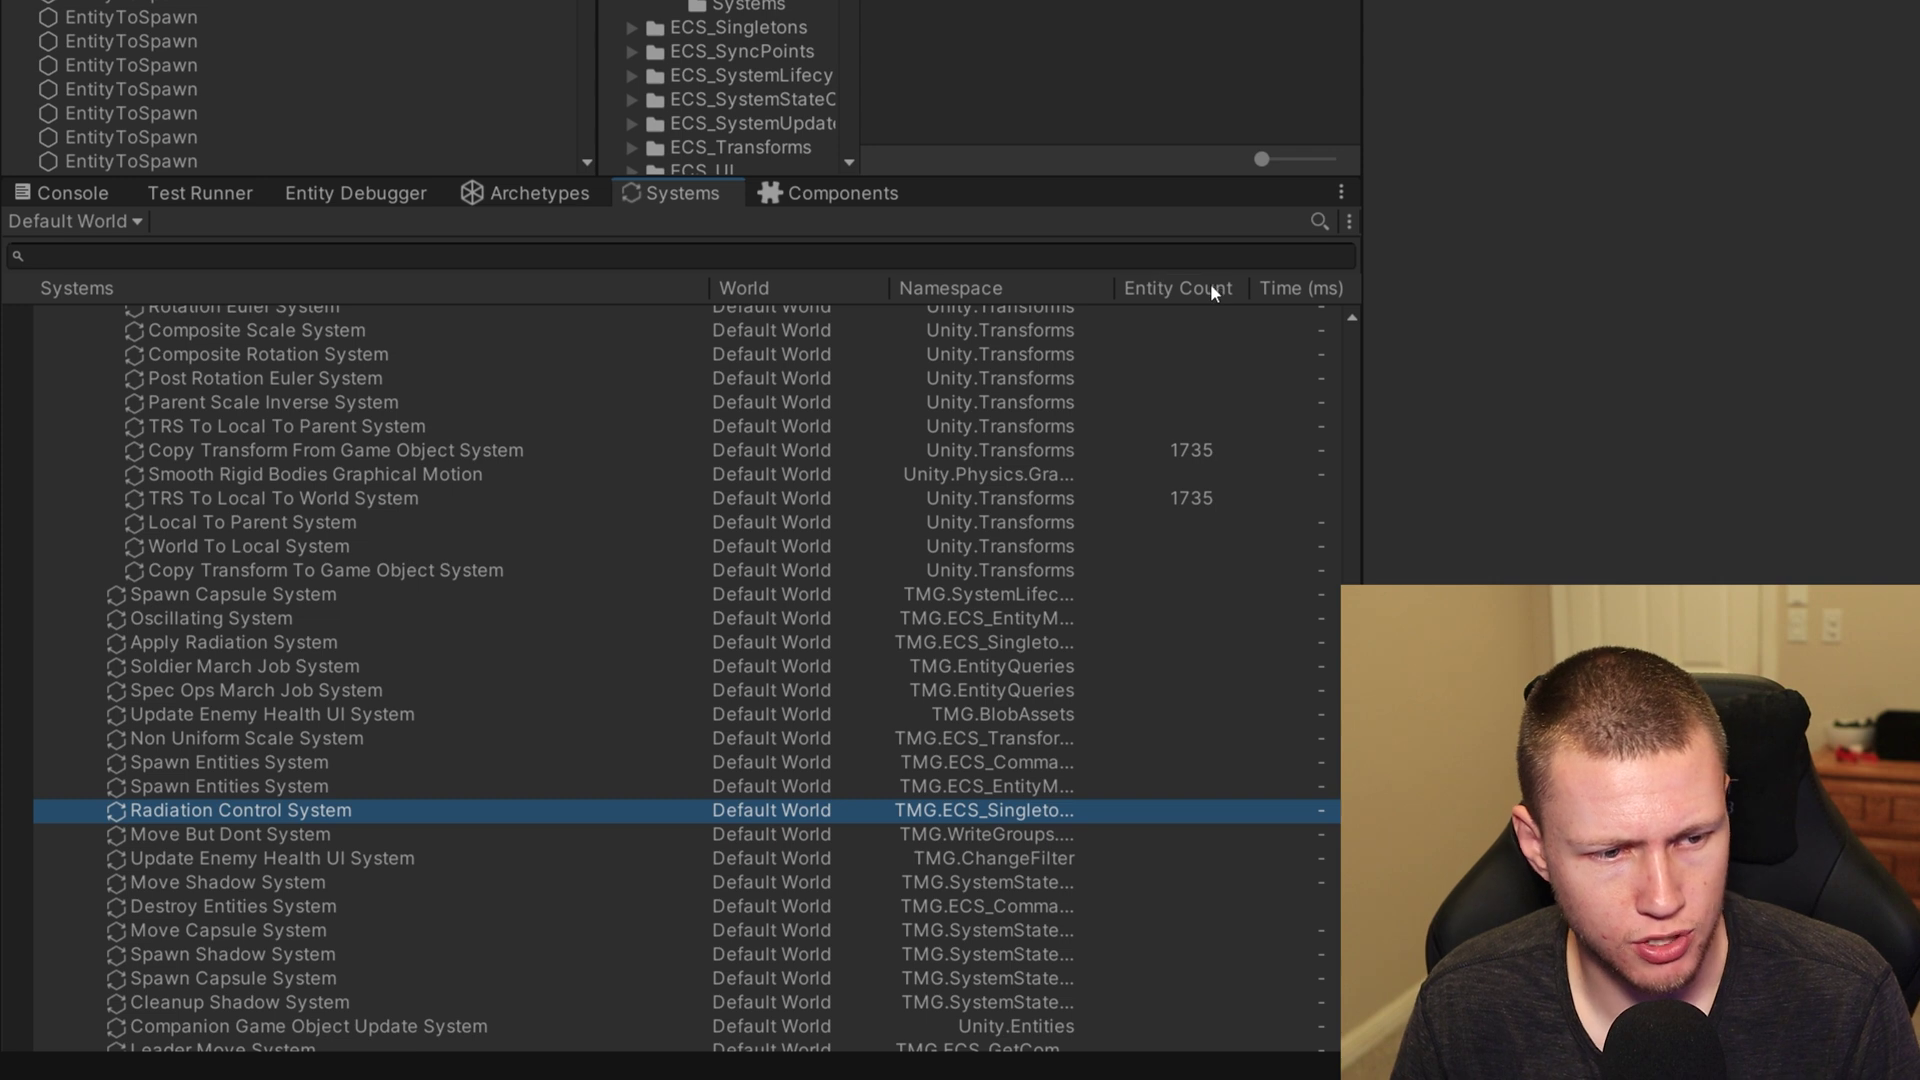
{"action": "left_click", "coordinate": [1210, 479]}
{"action": "left_click", "coordinate": [1198, 500]}
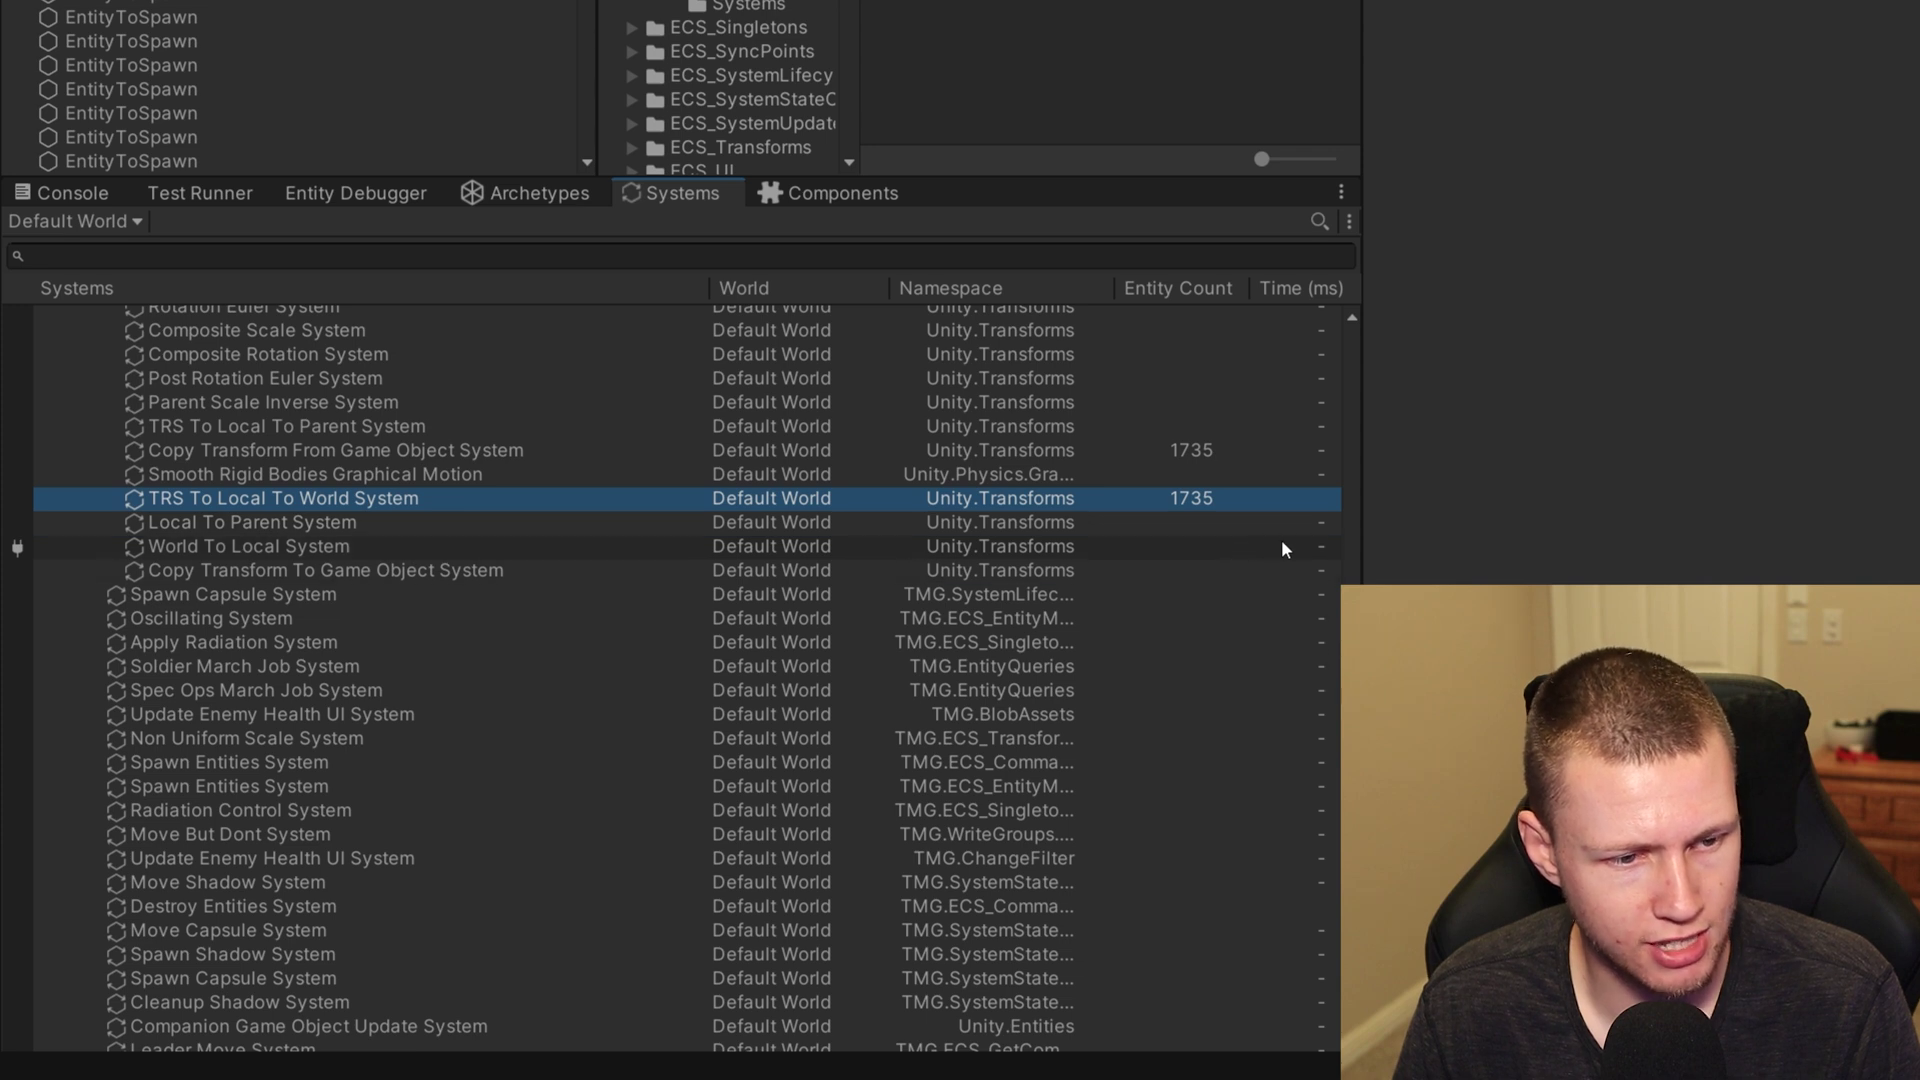
{"action": "scroll", "coordinate": [1281, 538], "scroll_direction": "up", "scroll_amount": 3}
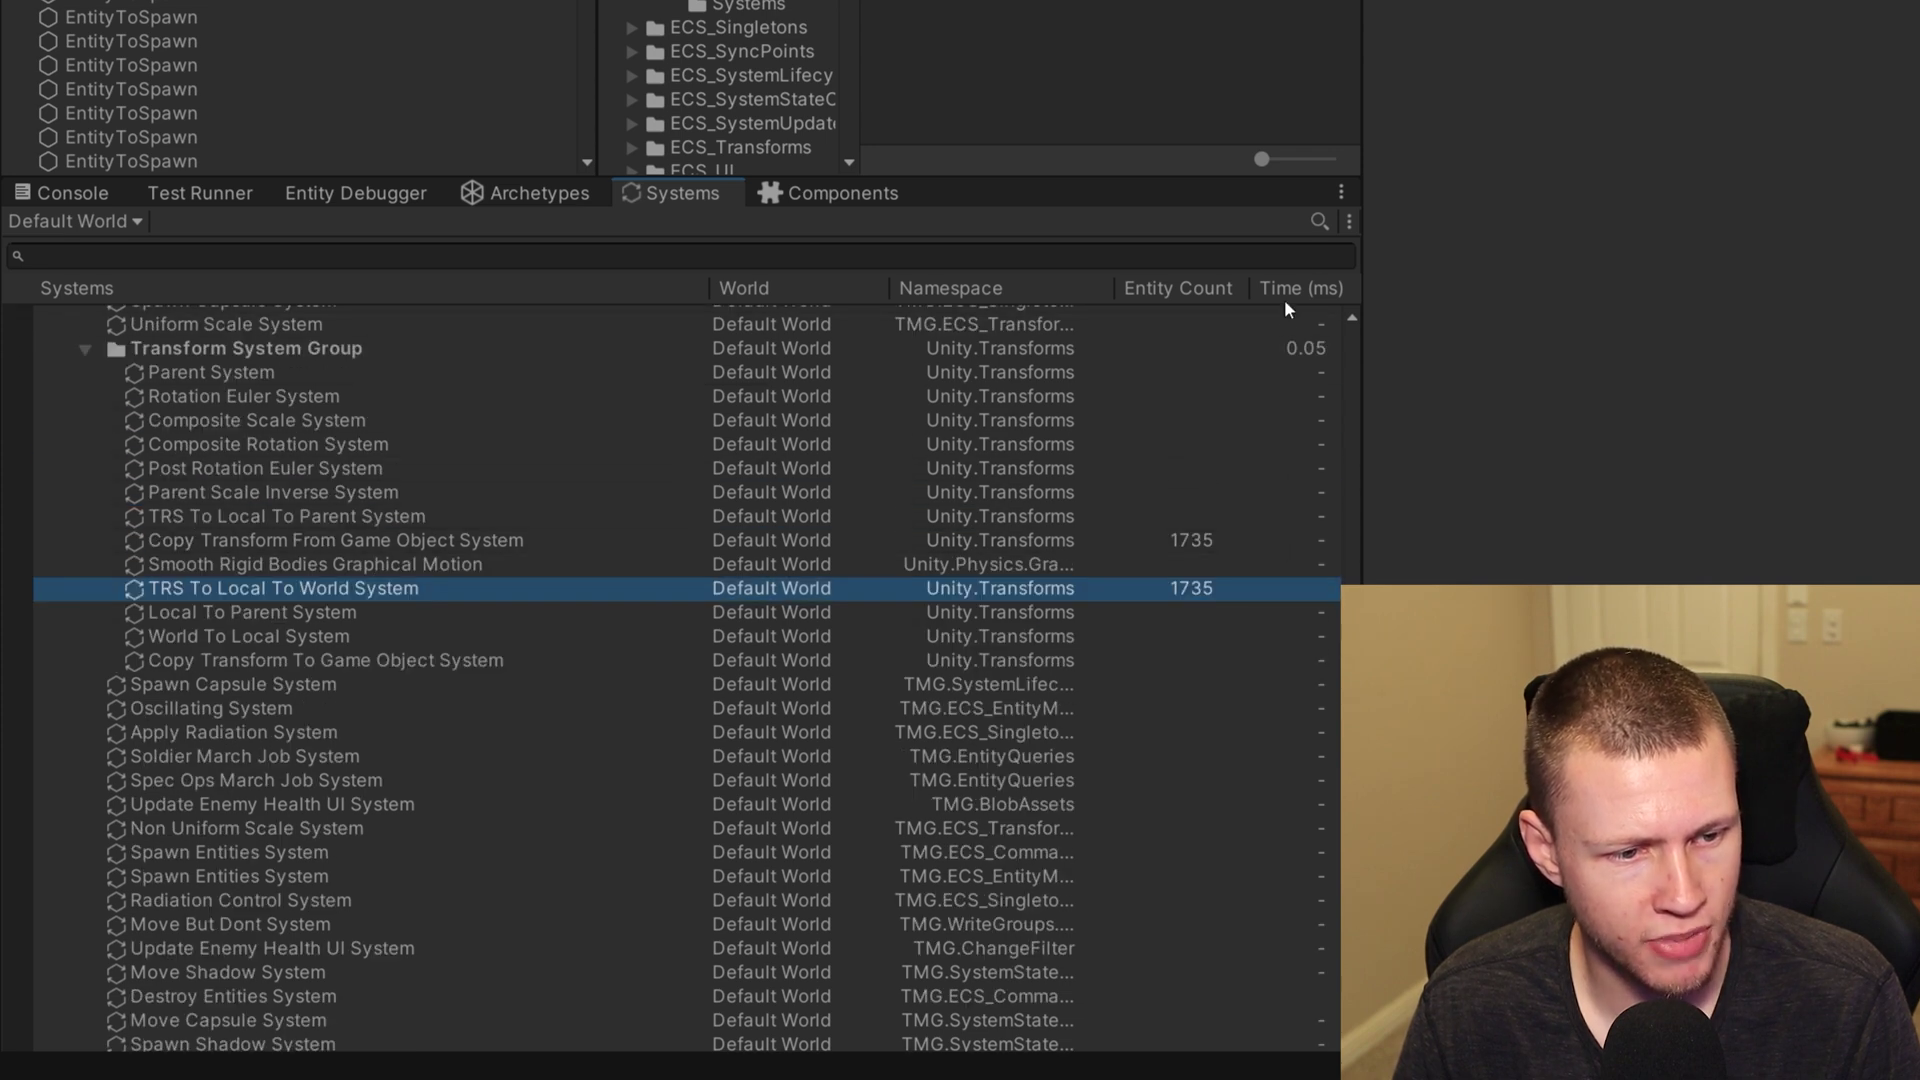
{"action": "left_click", "coordinate": [1304, 350]}
{"action": "scroll", "coordinate": [1230, 429], "scroll_direction": "up", "scroll_amount": 6}
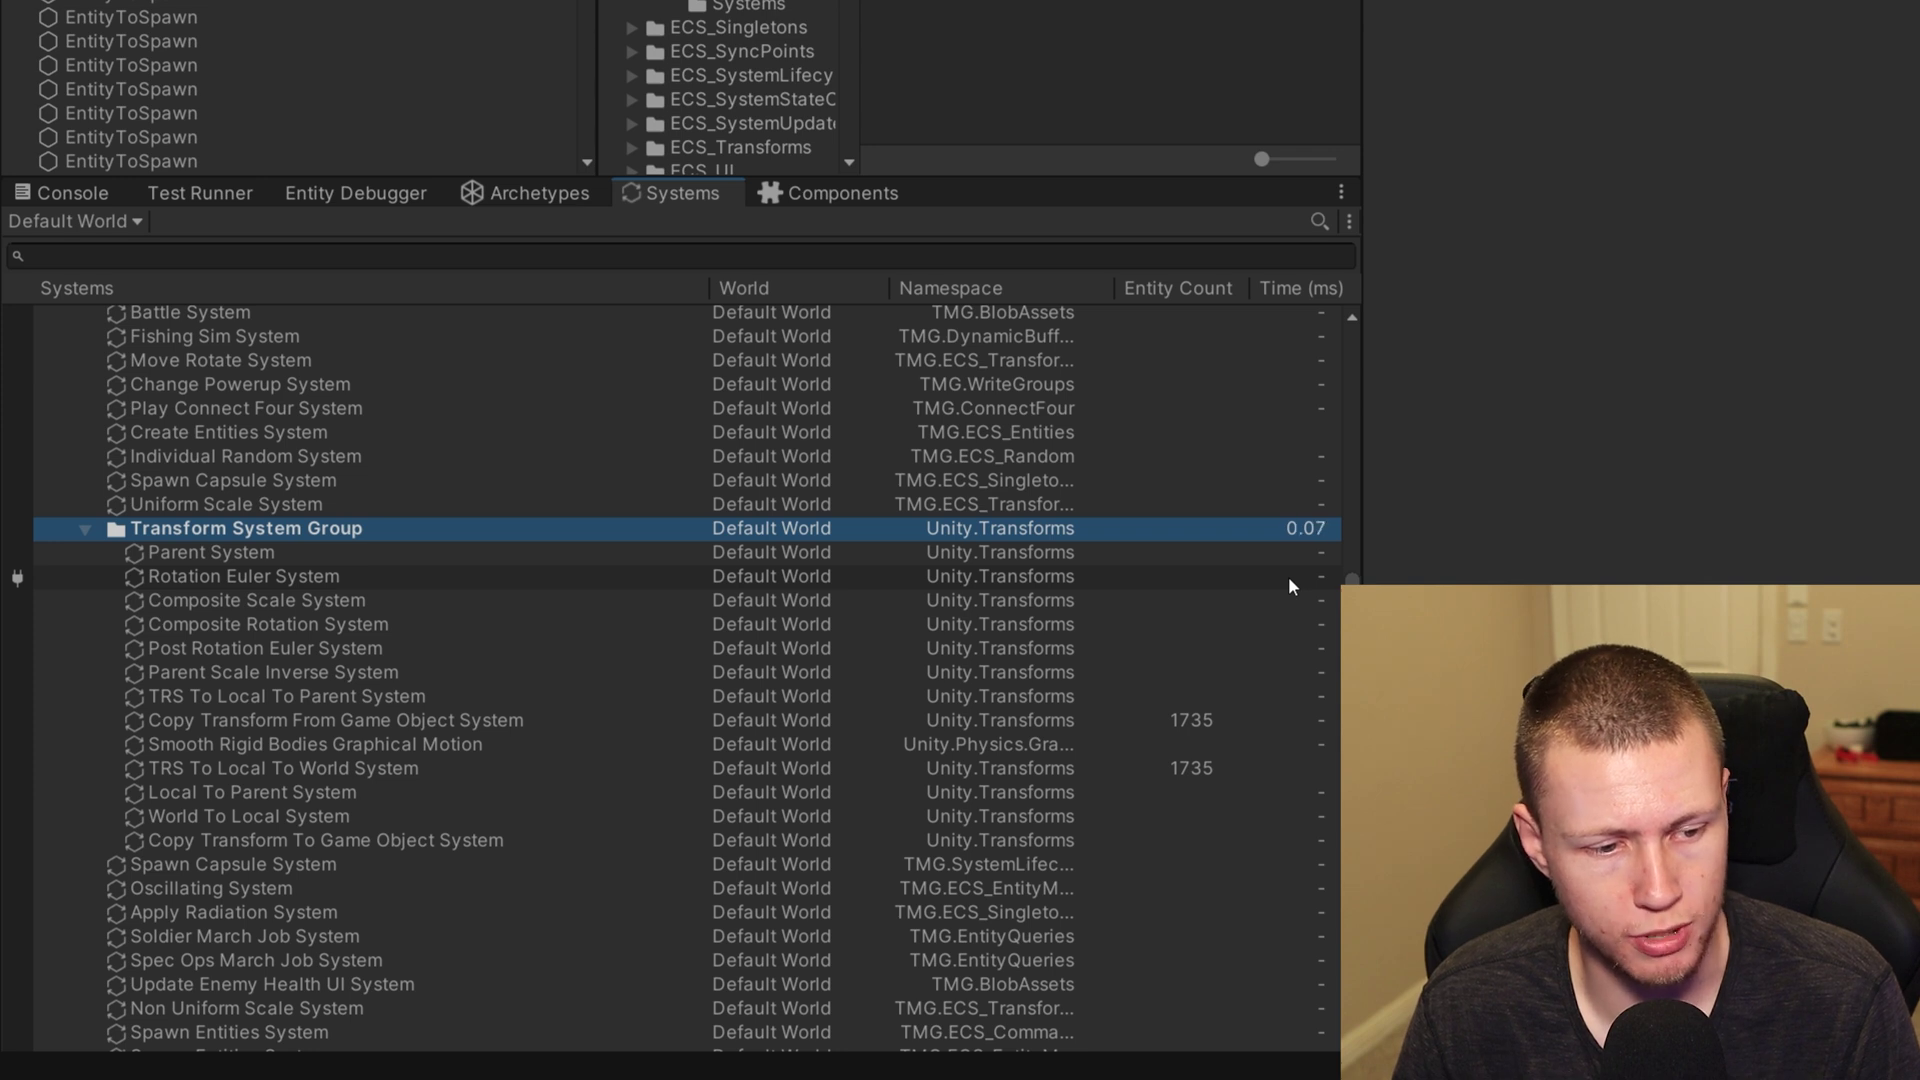
- Show the full player loop in the Systems list to examine its phases, and switch the option off again
{"action": "left_click", "coordinate": [386, 260]}
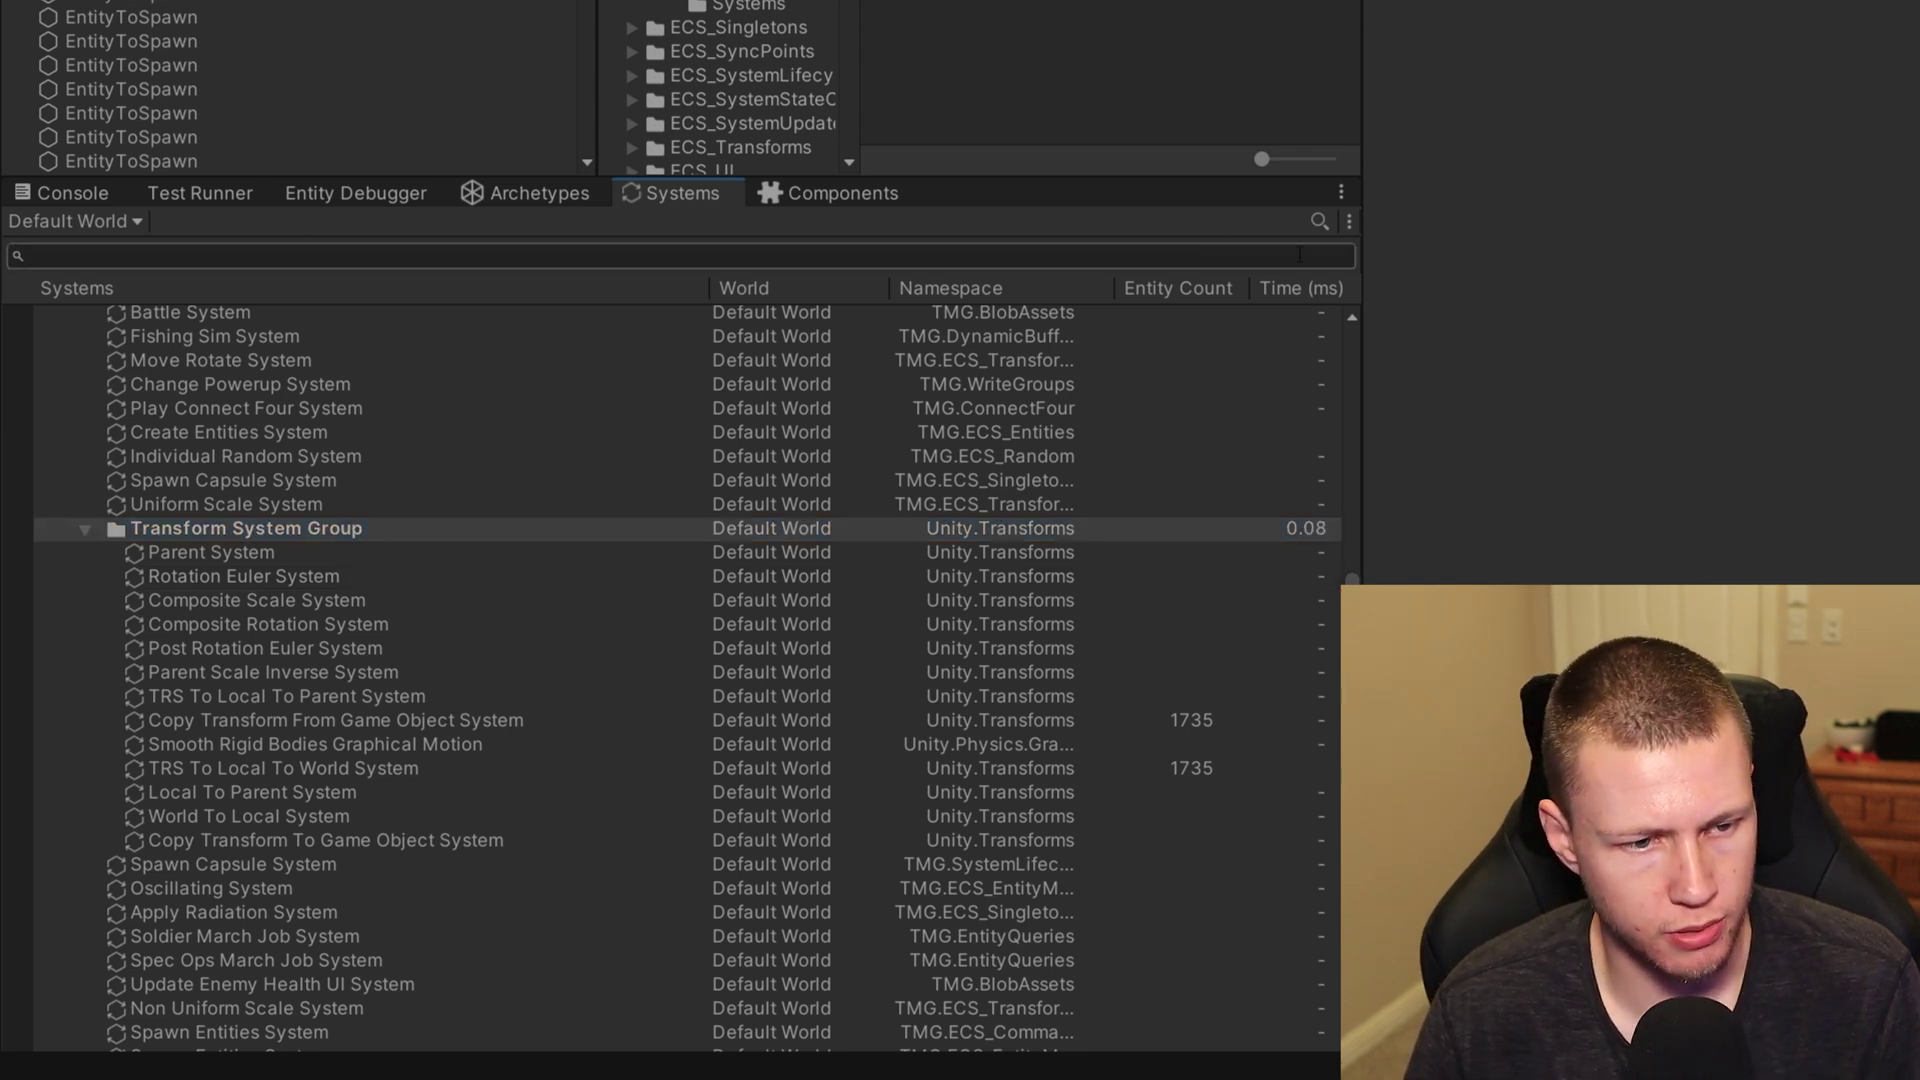
{"action": "left_click", "coordinate": [1348, 222]}
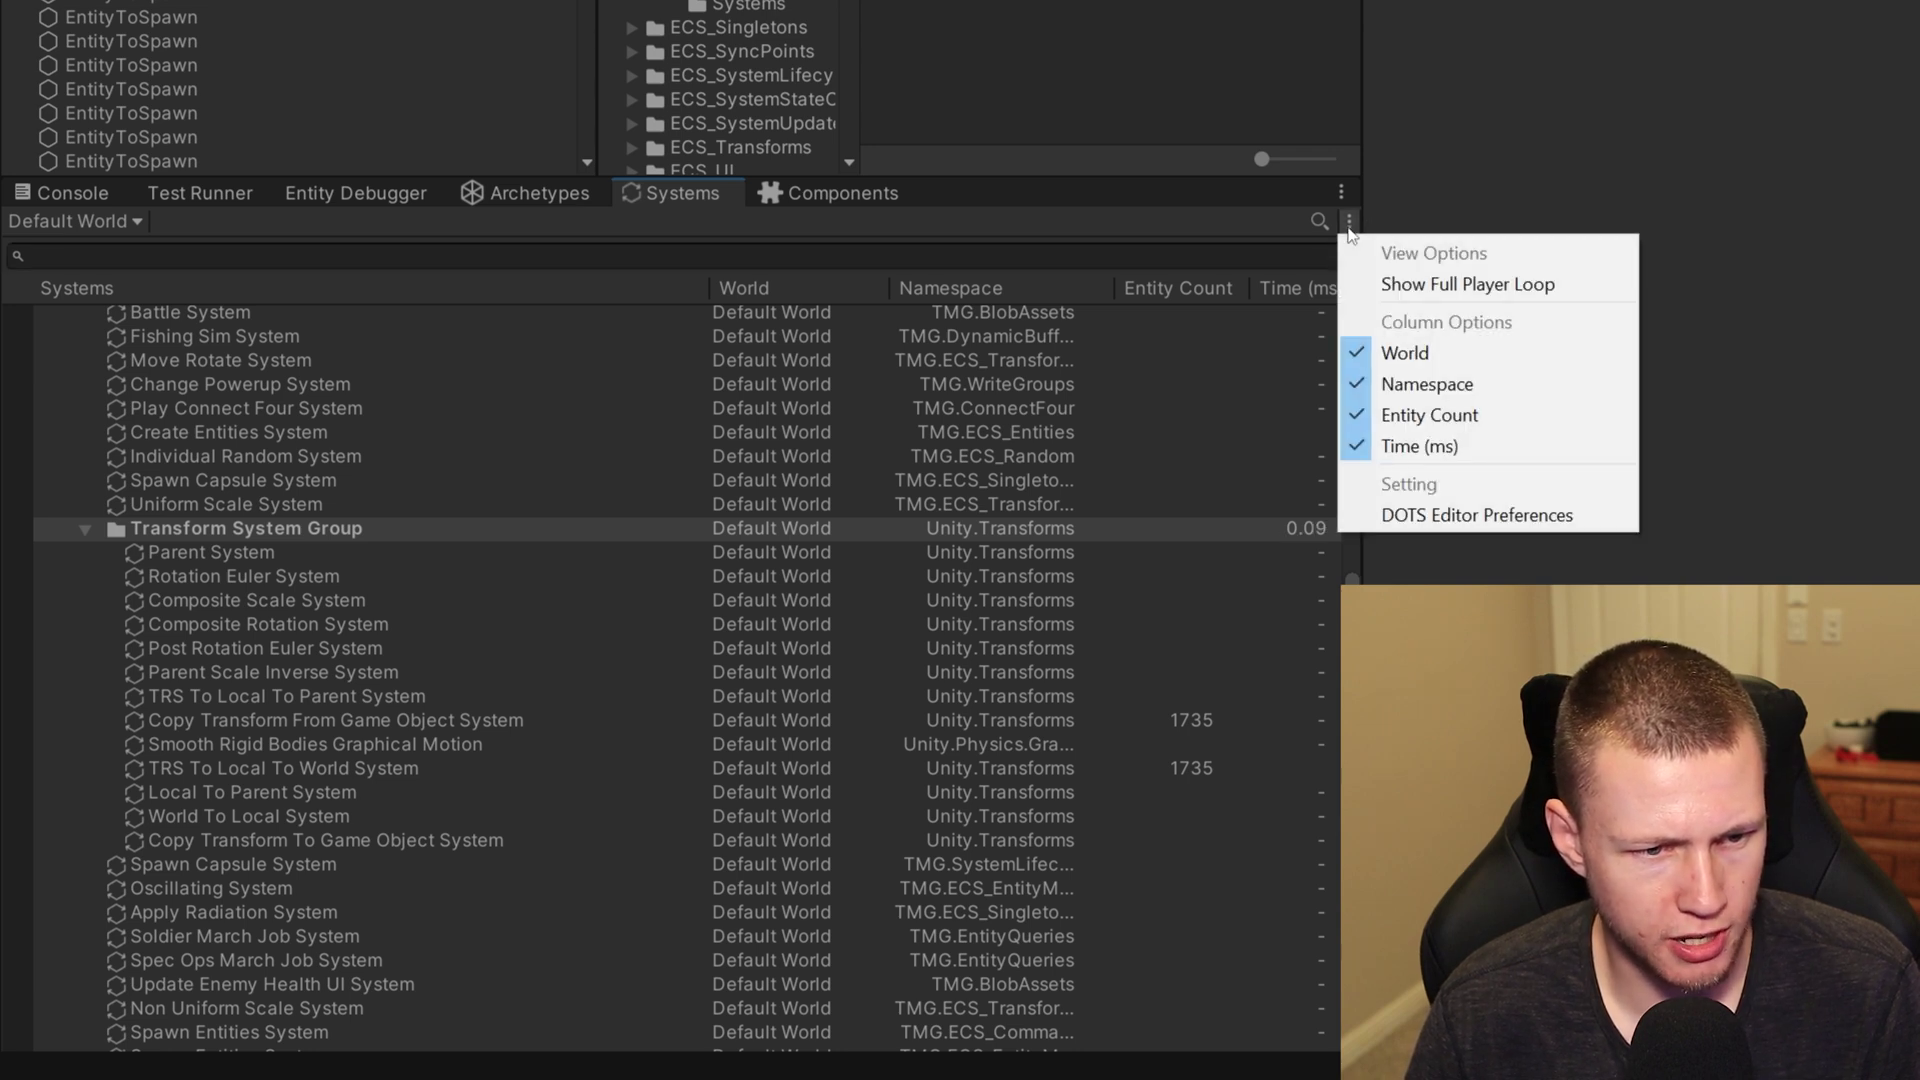
{"action": "left_click", "coordinate": [1502, 287]}
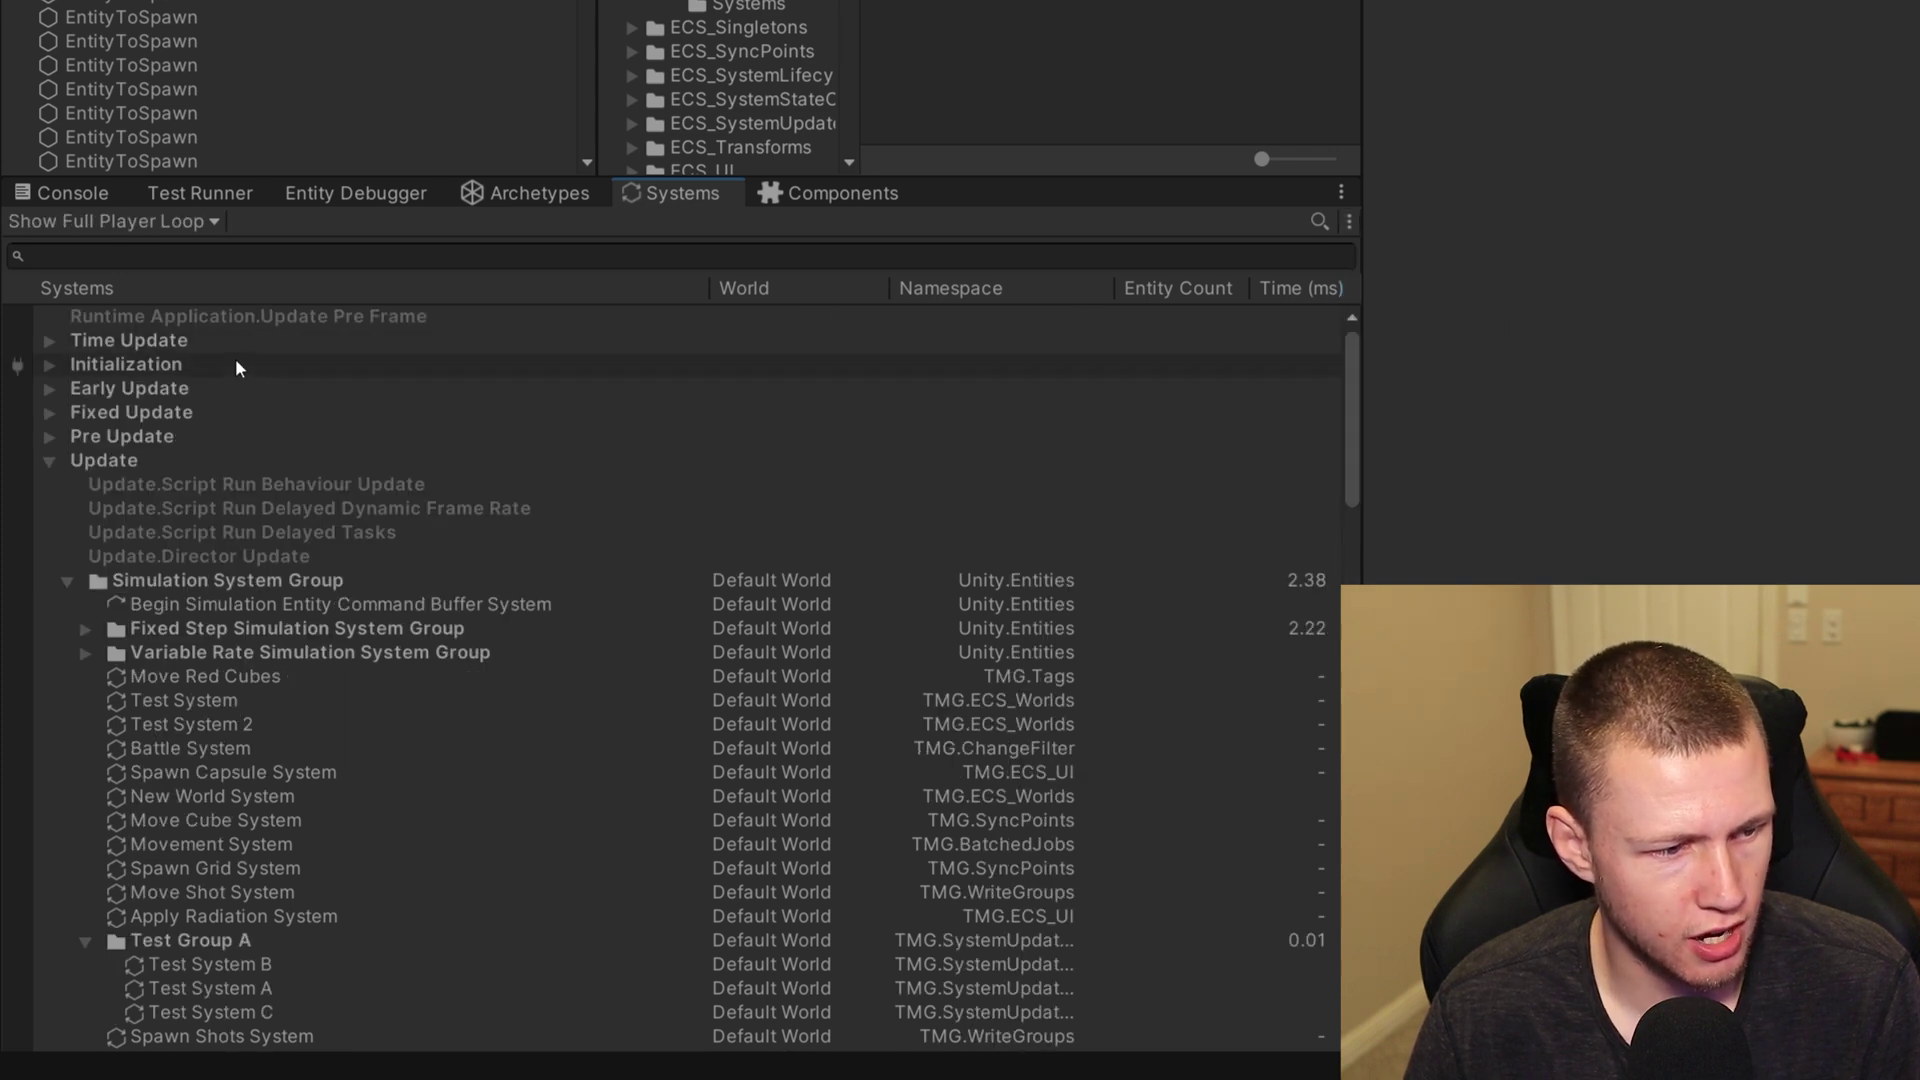
{"action": "scroll", "coordinate": [250, 406], "scroll_direction": "down", "scroll_amount": 15}
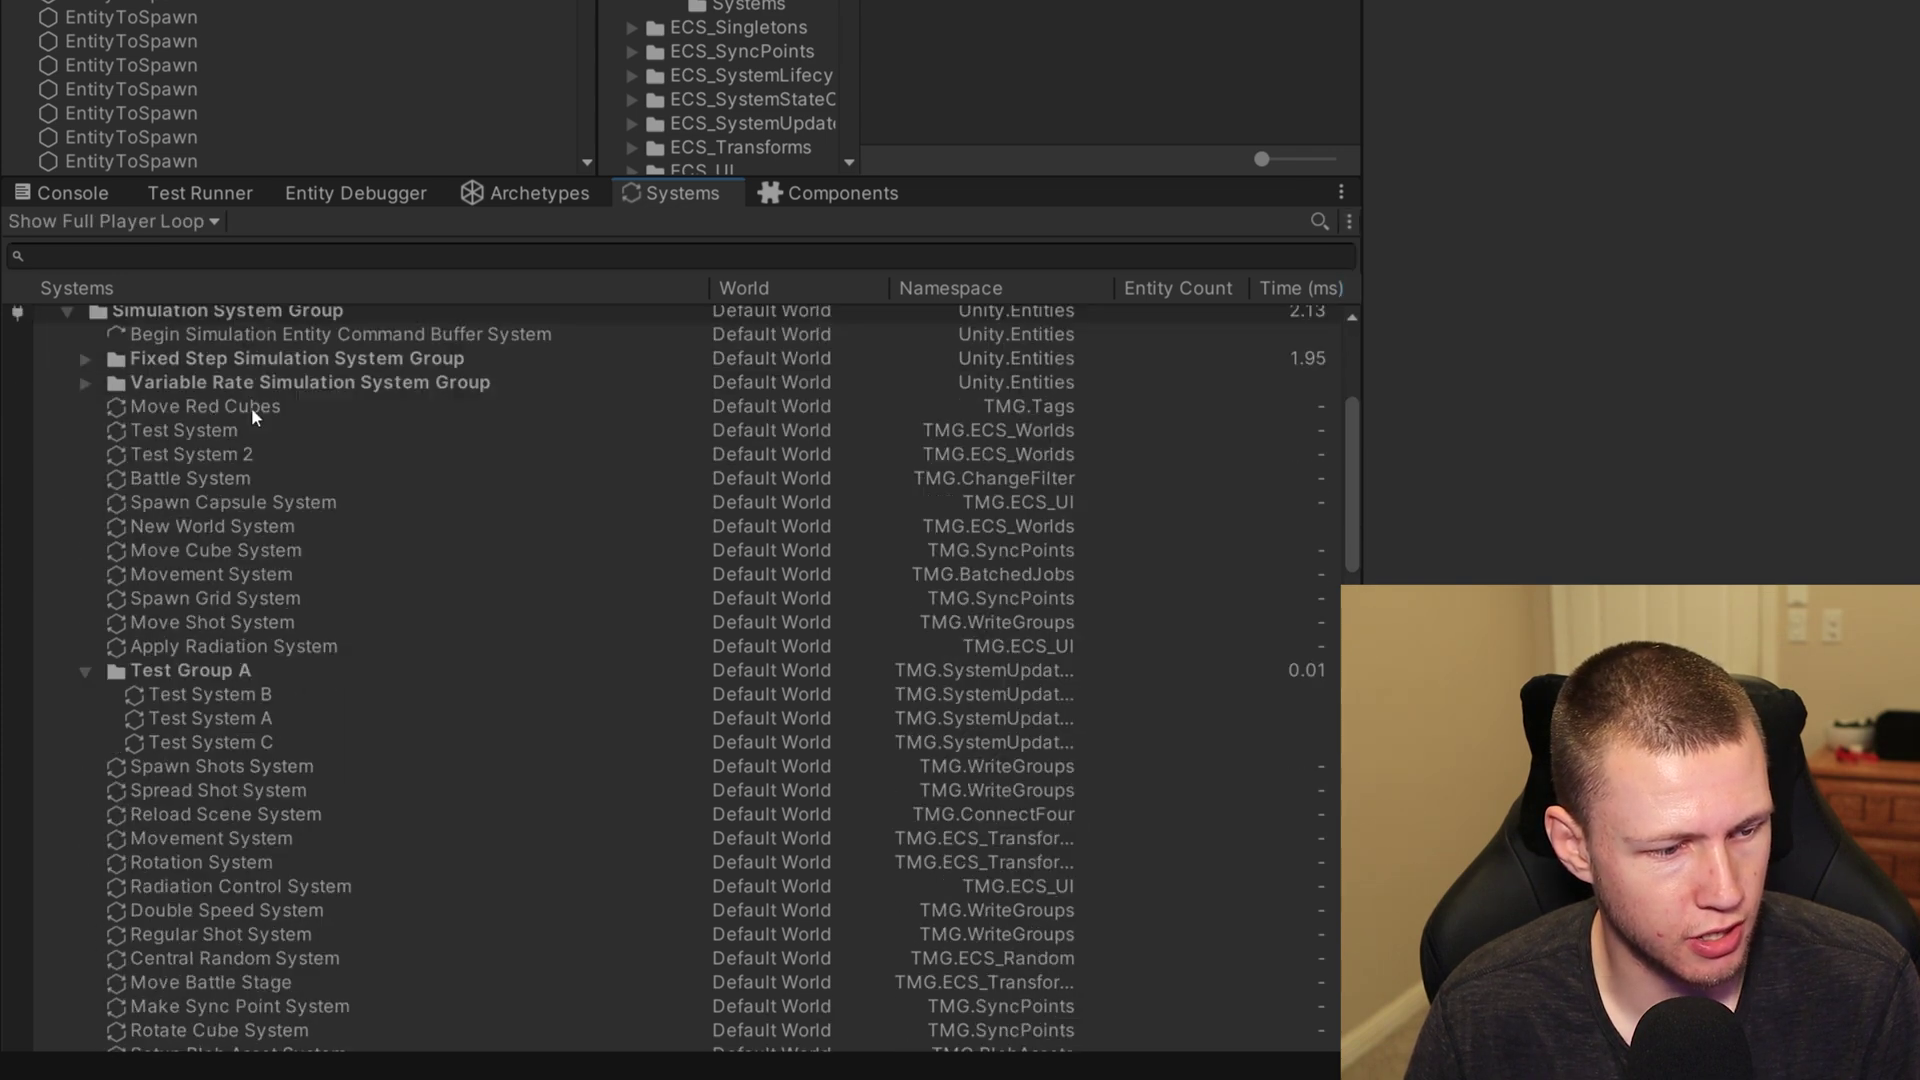
{"action": "scroll", "coordinate": [330, 515], "scroll_direction": "up", "scroll_amount": 4}
{"action": "scroll", "coordinate": [320, 495], "scroll_direction": "up", "scroll_amount": 12}
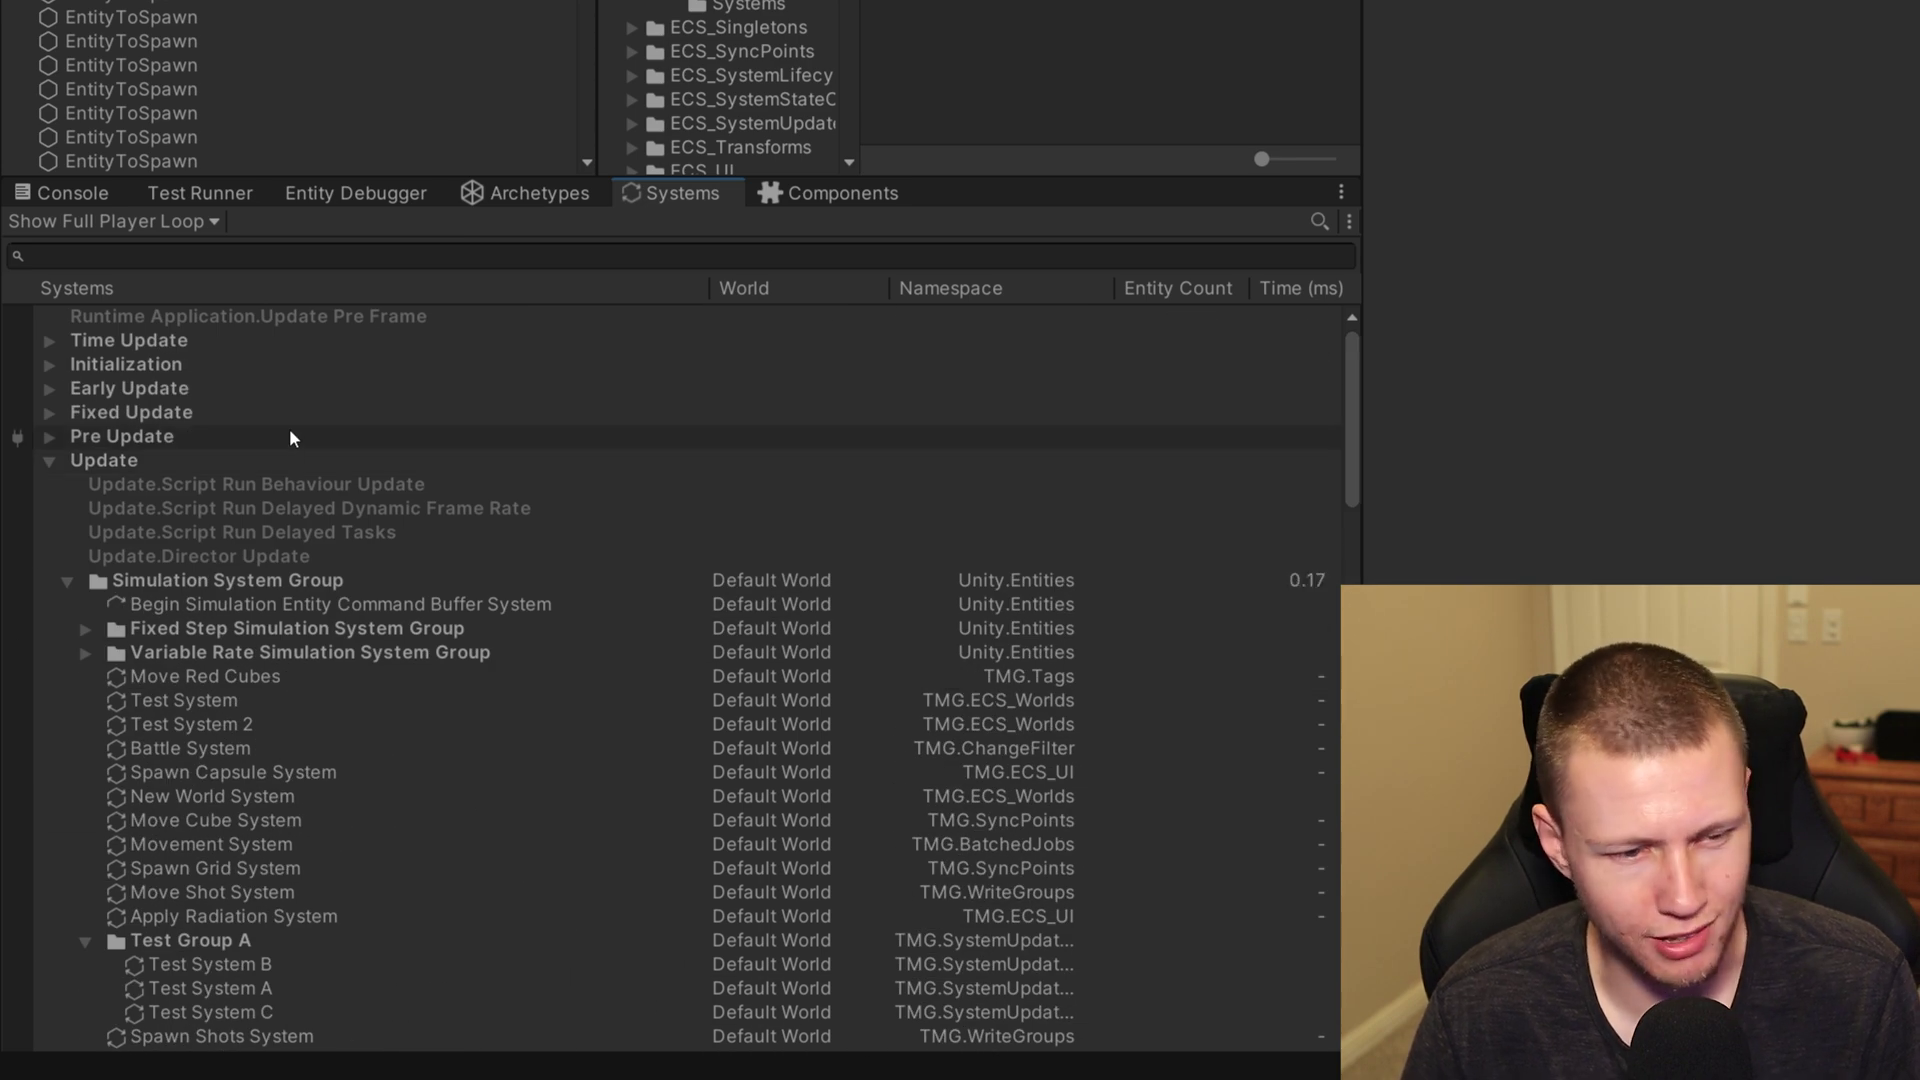
{"action": "left_click", "coordinate": [1348, 221]}
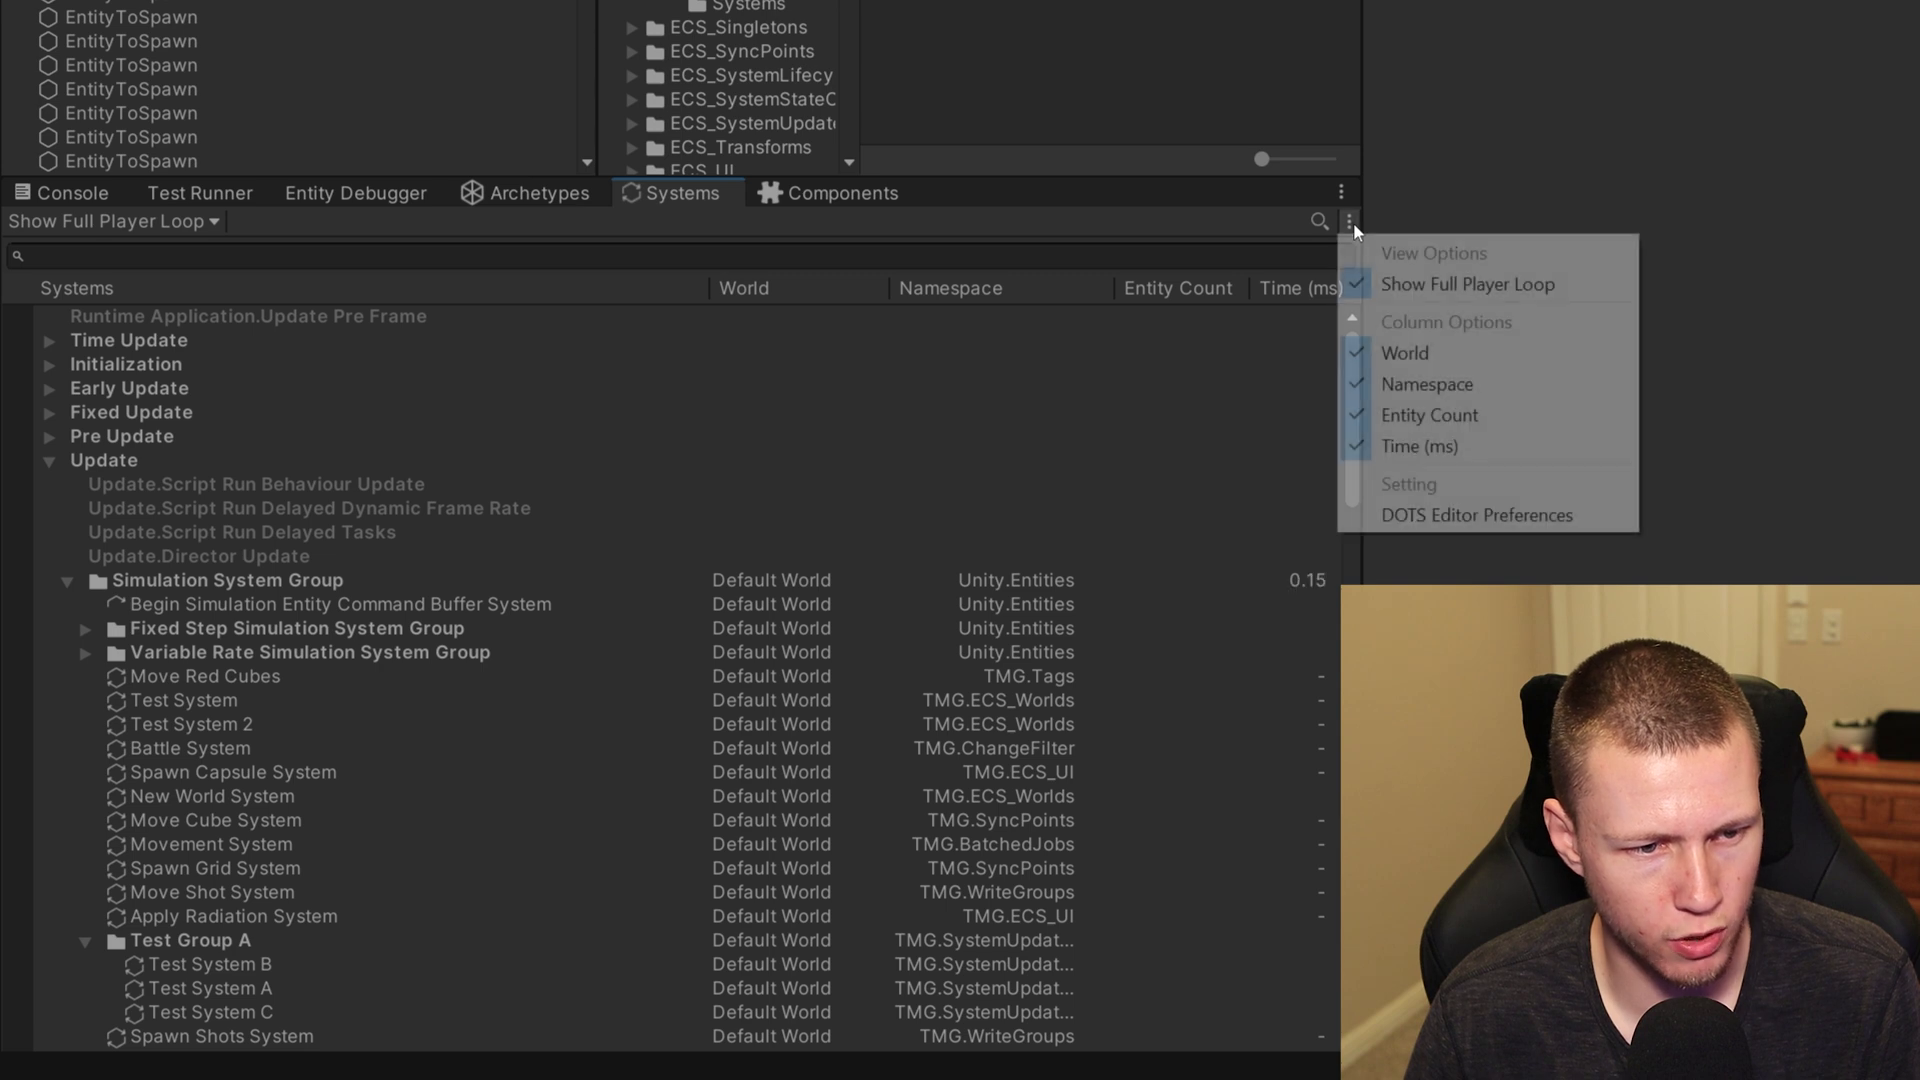
{"action": "left_click", "coordinate": [1448, 287]}
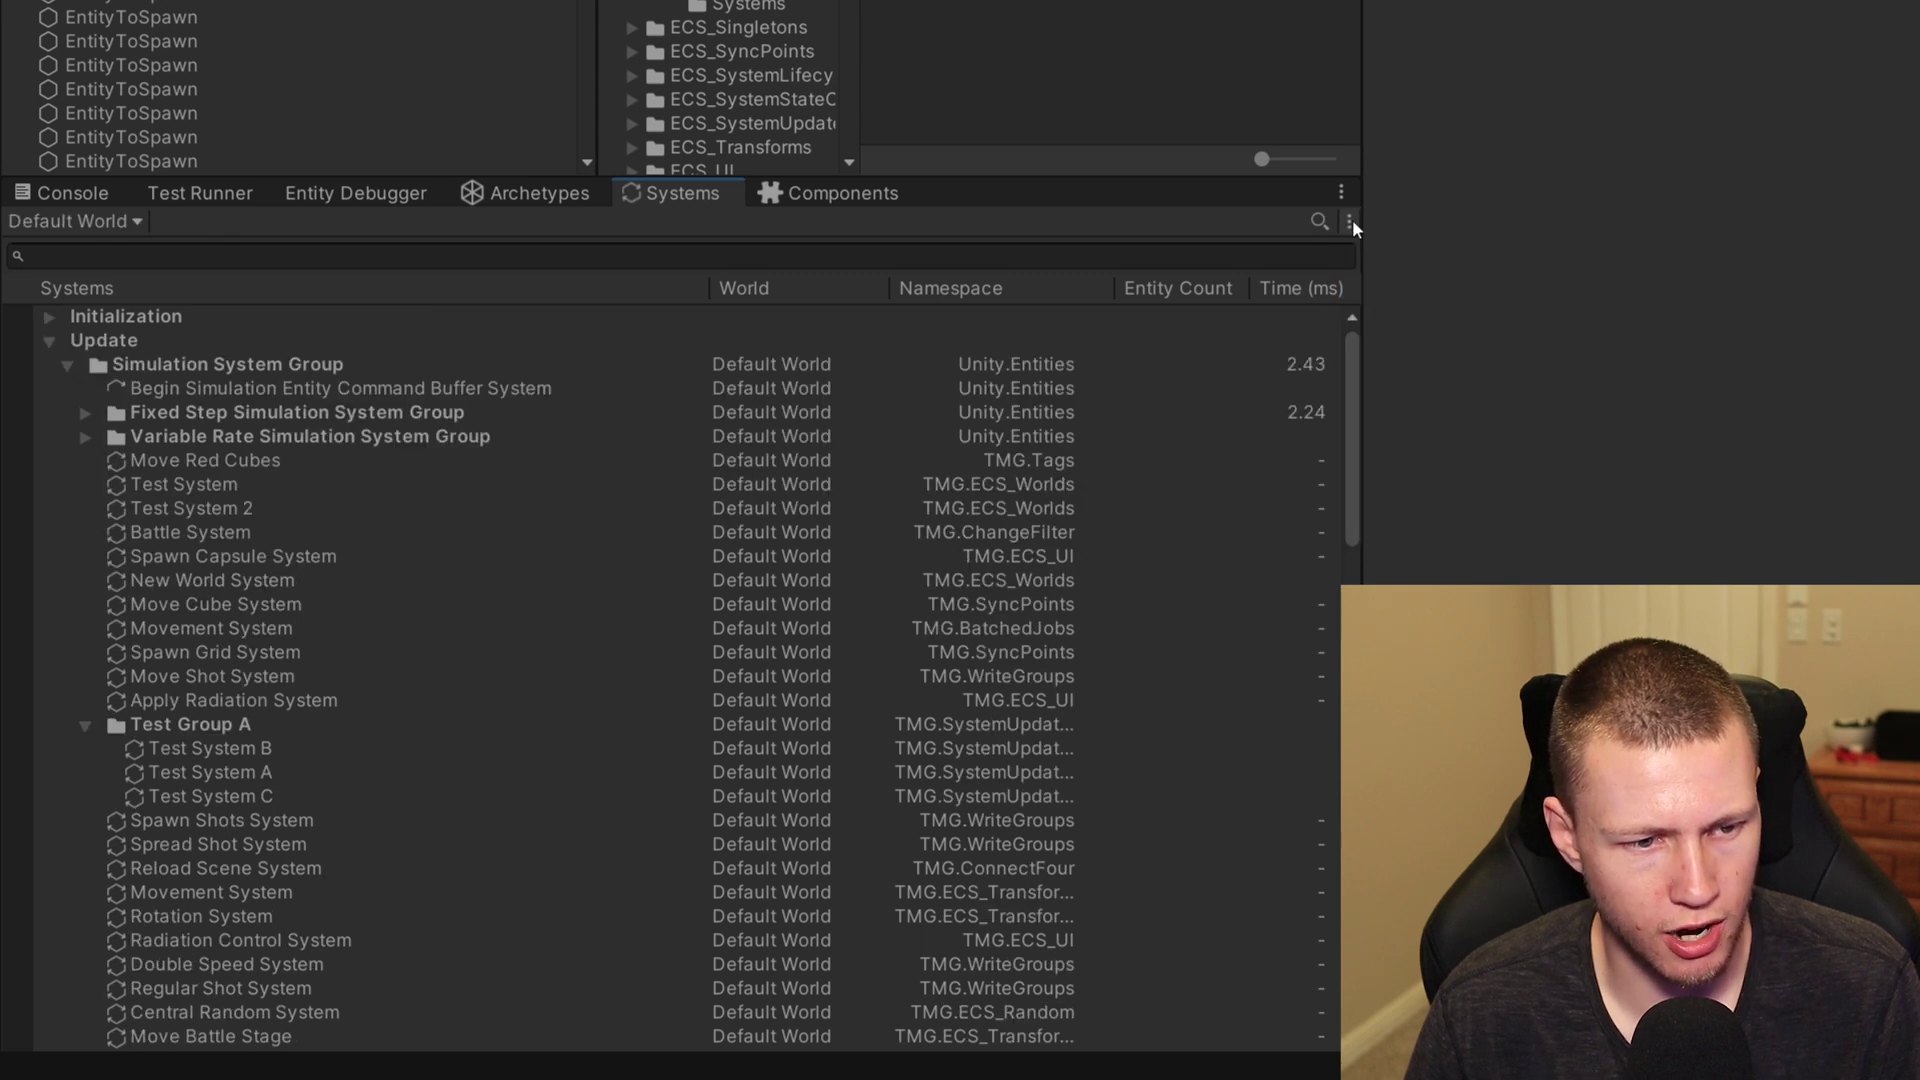
- Open the DOTS Editor preferences and examine the Systems window, hierarchy and advanced settings
{"action": "left_click", "coordinate": [1349, 220]}
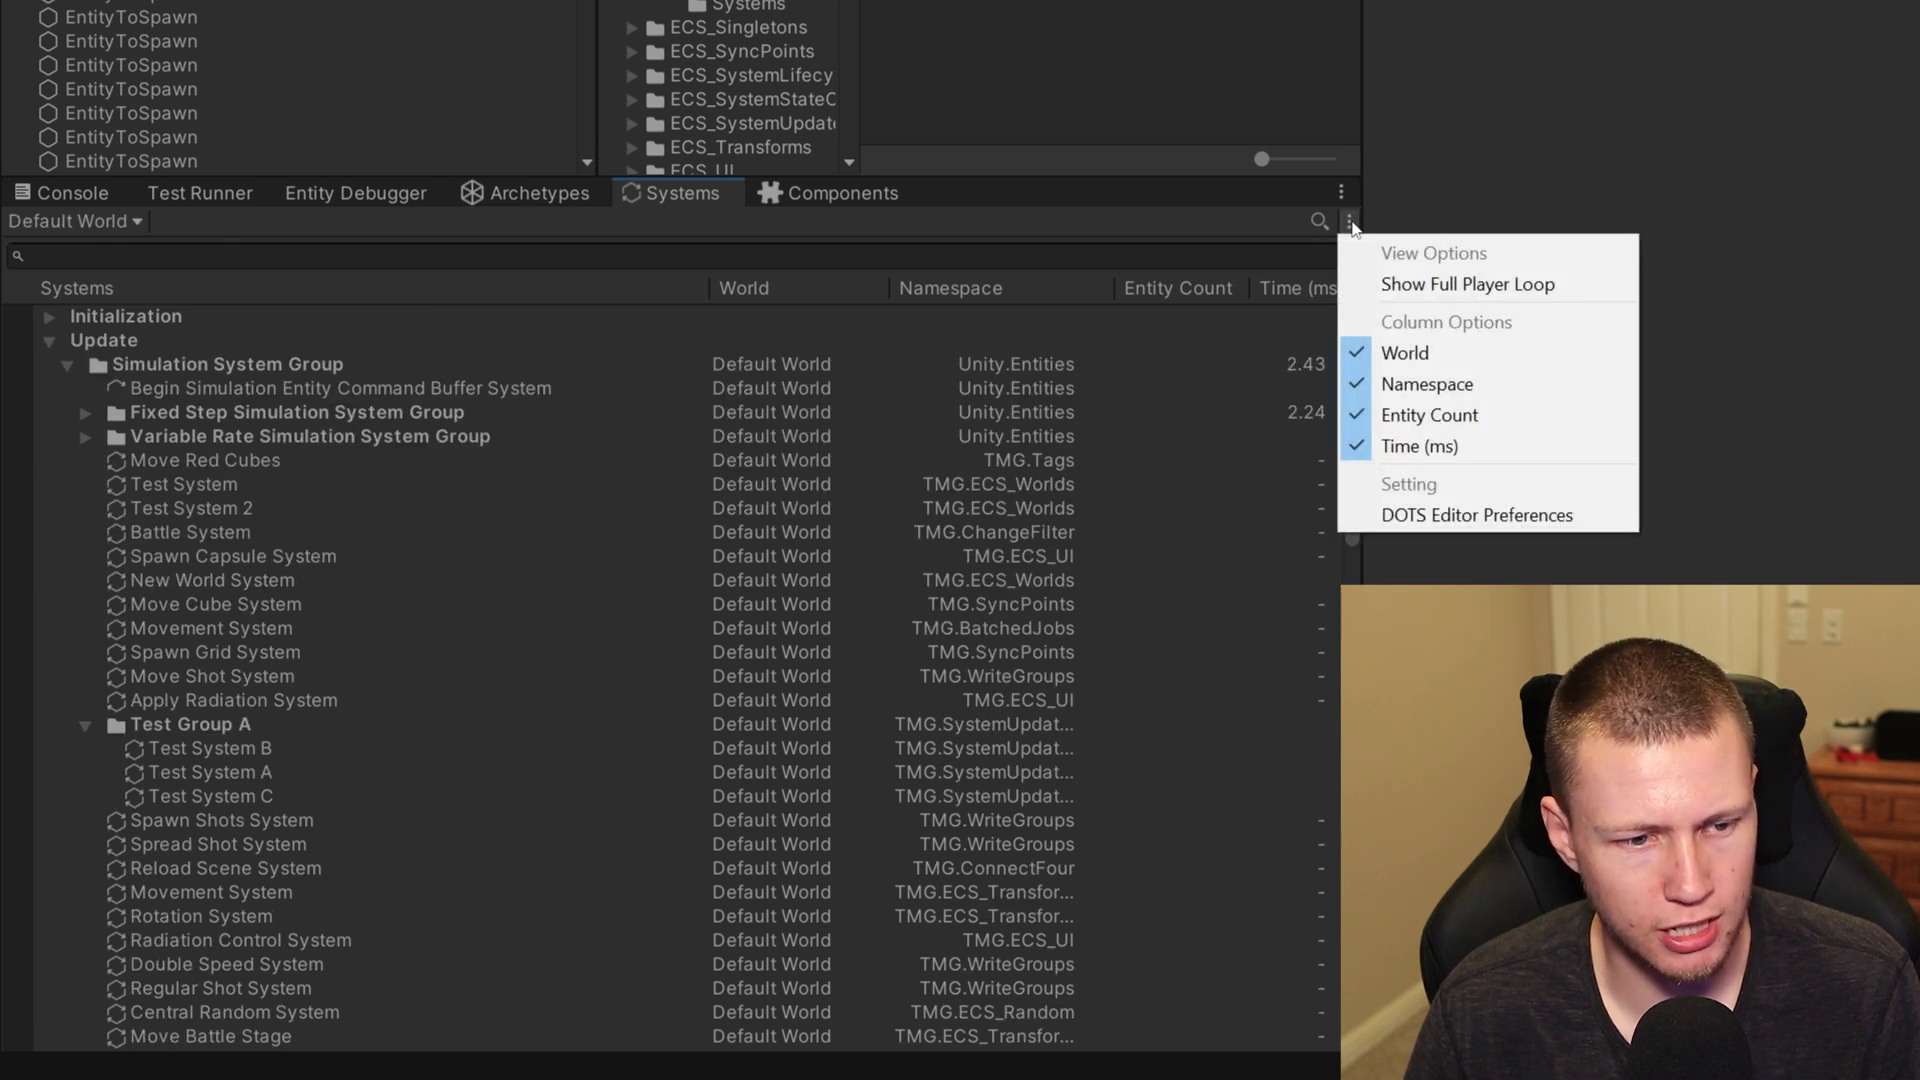
{"action": "left_click", "coordinate": [1440, 516]}
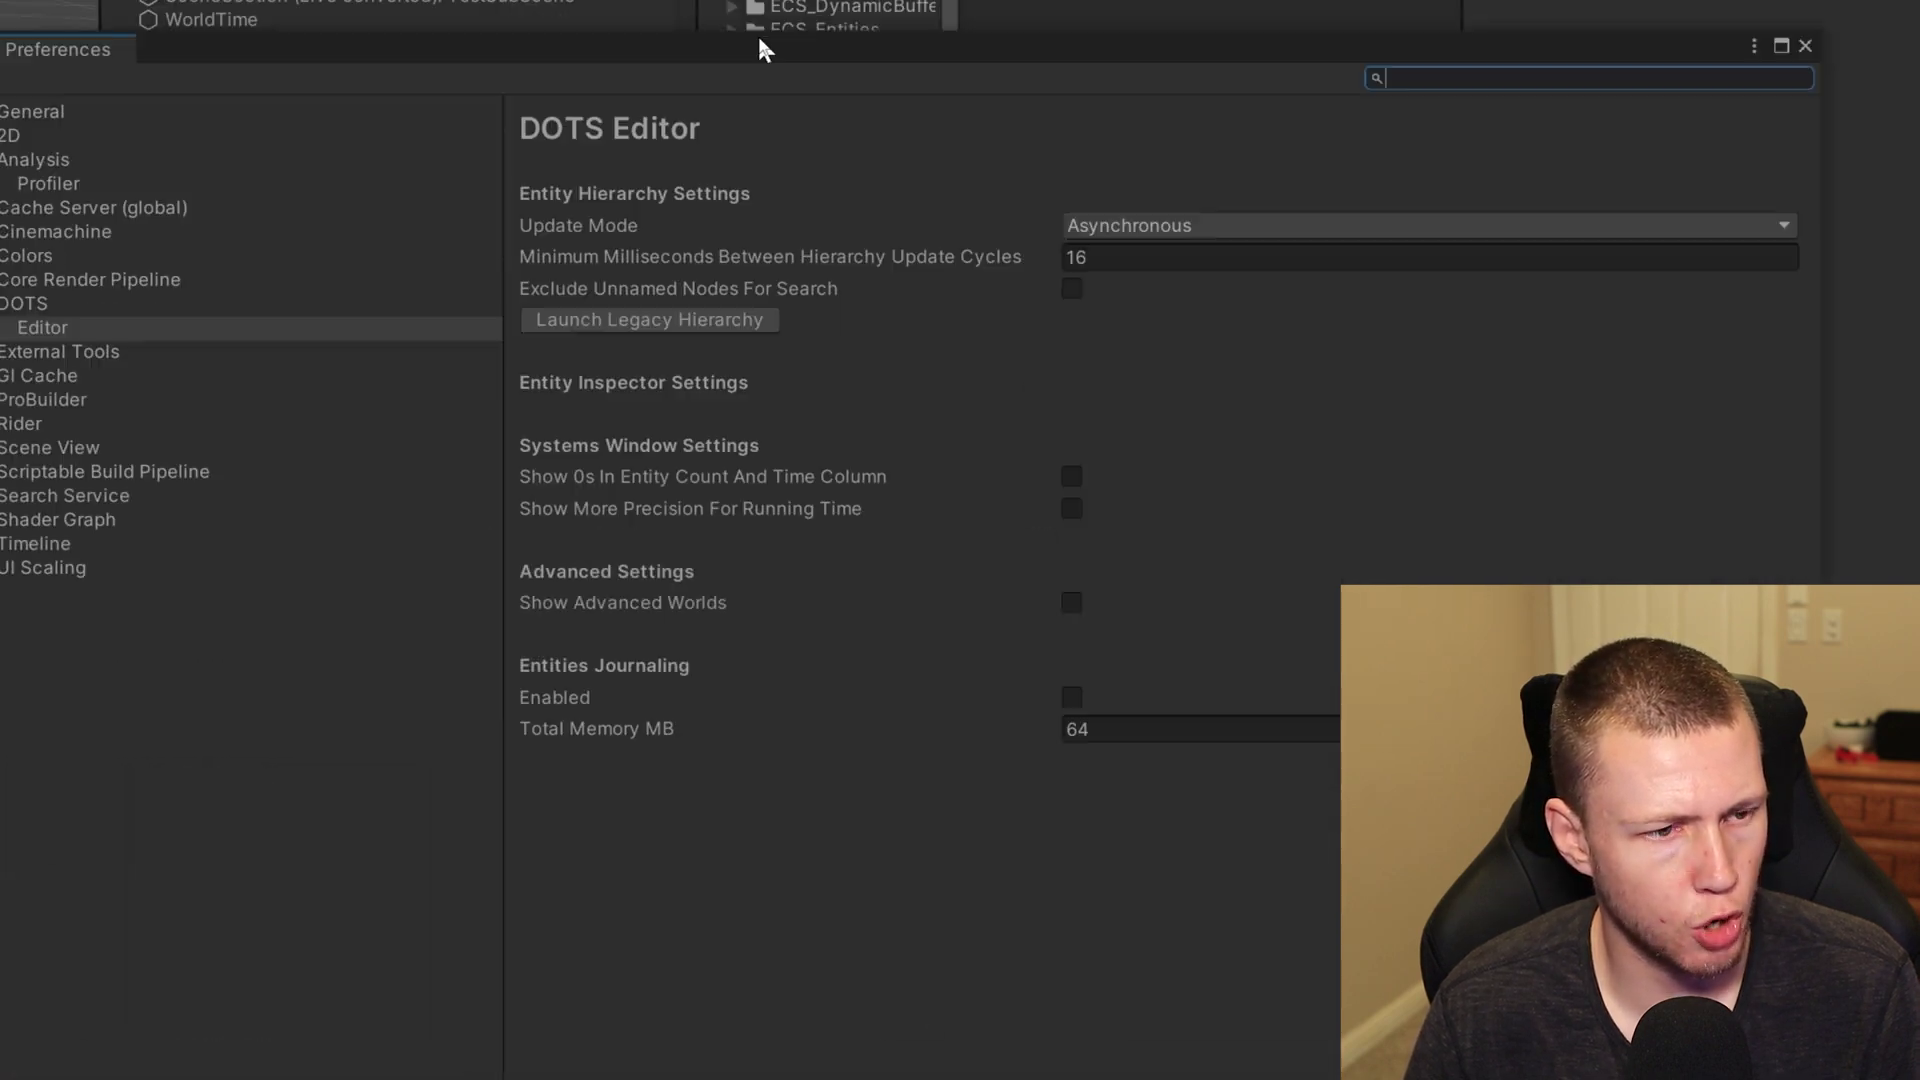
{"action": "left_click_drag", "start_coordinate": [759, 42], "coordinate": [693, 29]}
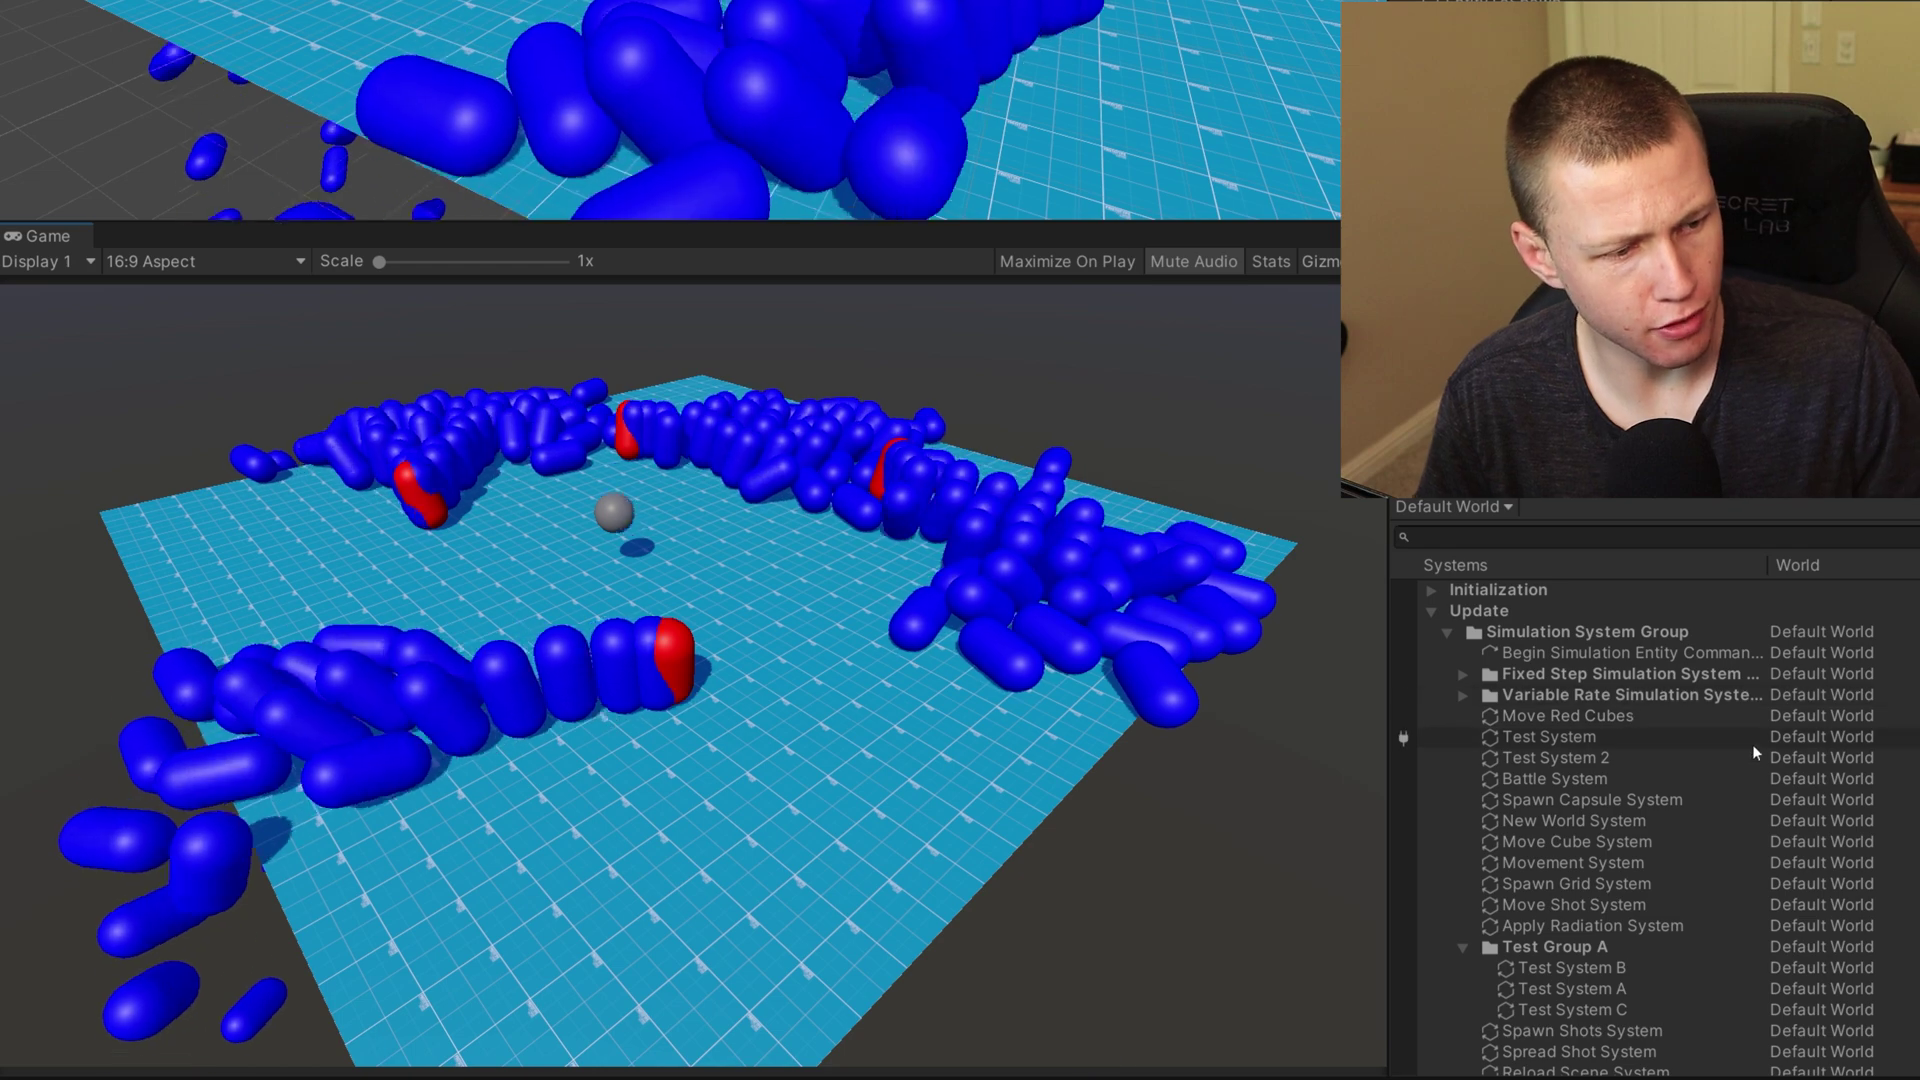
- Disable the upper Spawn Entities System in the Simulation System Group while the scene is playing
{"action": "scroll", "coordinate": [1761, 748], "scroll_direction": "down", "scroll_amount": 3}
{"action": "scroll", "coordinate": [1762, 747], "scroll_direction": "down", "scroll_amount": 8}
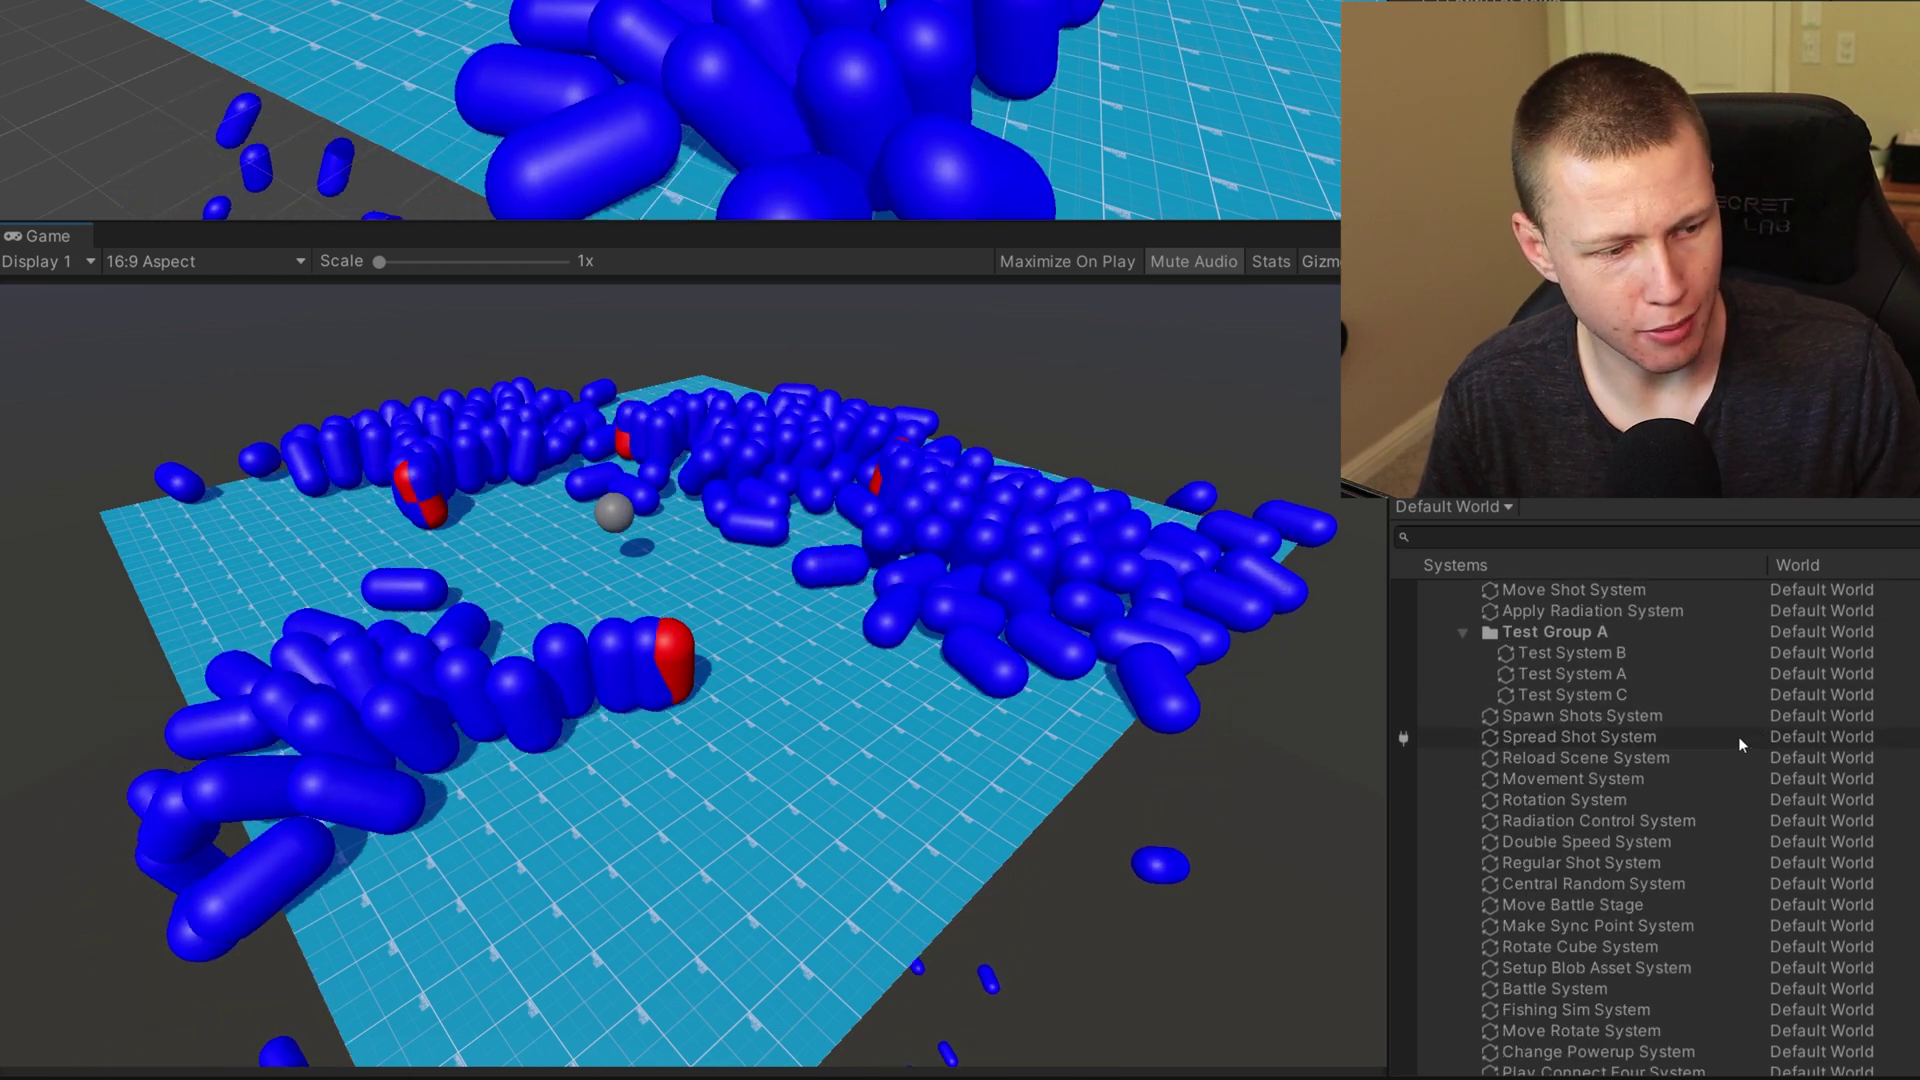
{"action": "scroll", "coordinate": [1694, 724], "scroll_direction": "down", "scroll_amount": 15}
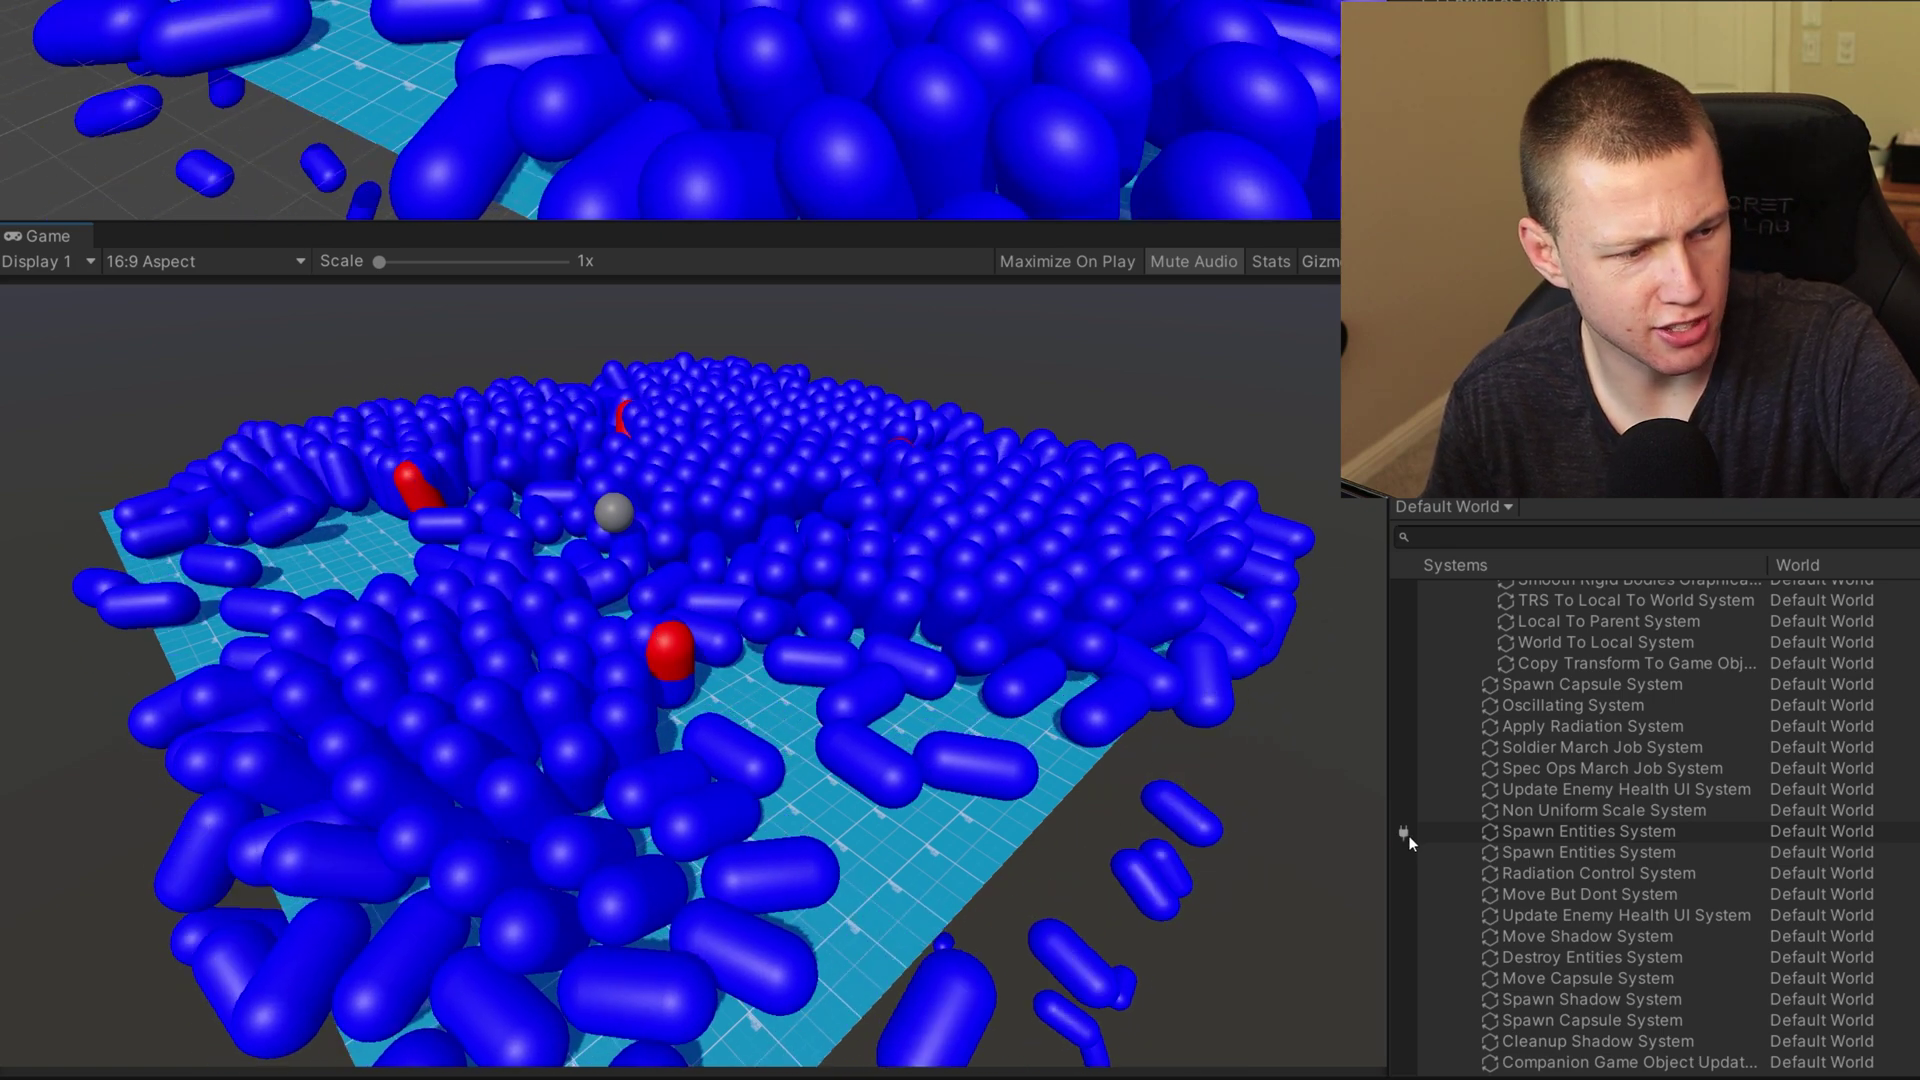
{"action": "left_click", "coordinate": [1405, 833]}
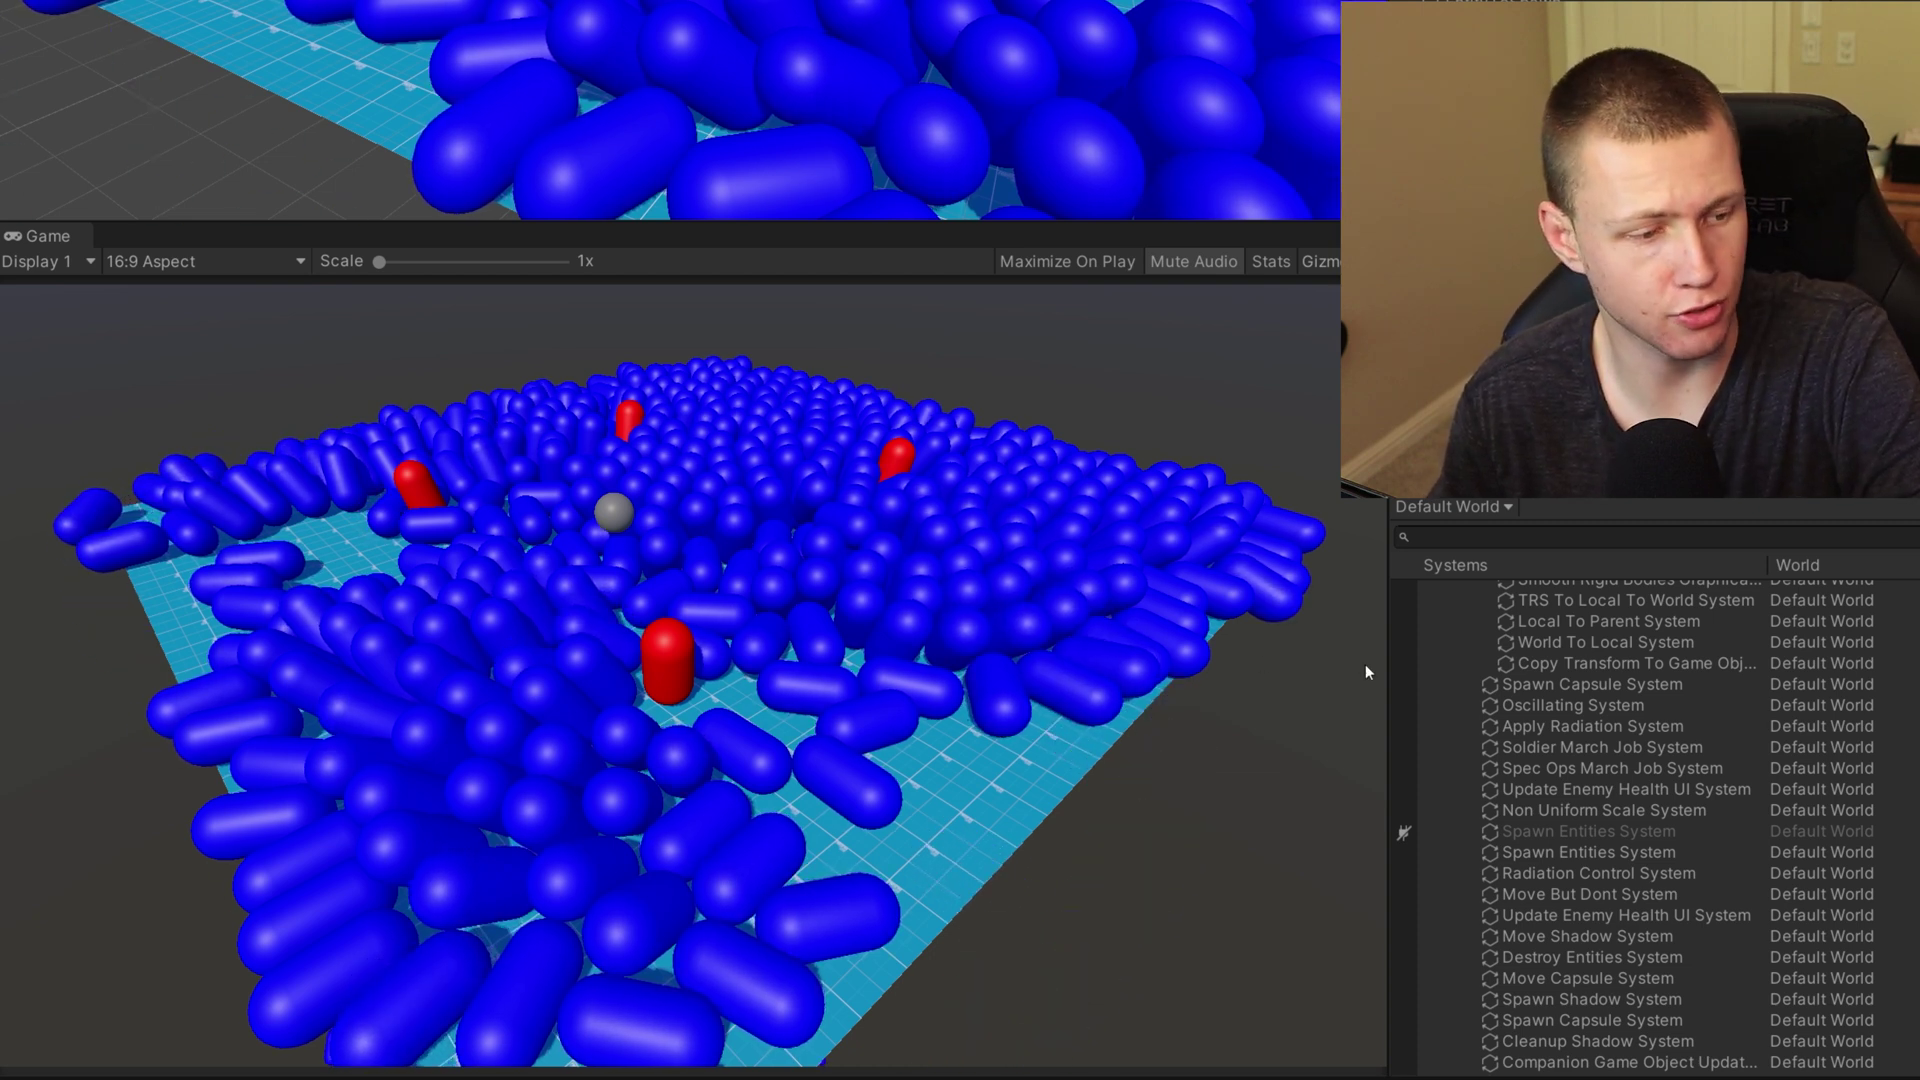
- Toggle the upper Spawn Entities System again to compare the running scene, leaving the system enabled
{"action": "left_click", "coordinate": [1401, 832]}
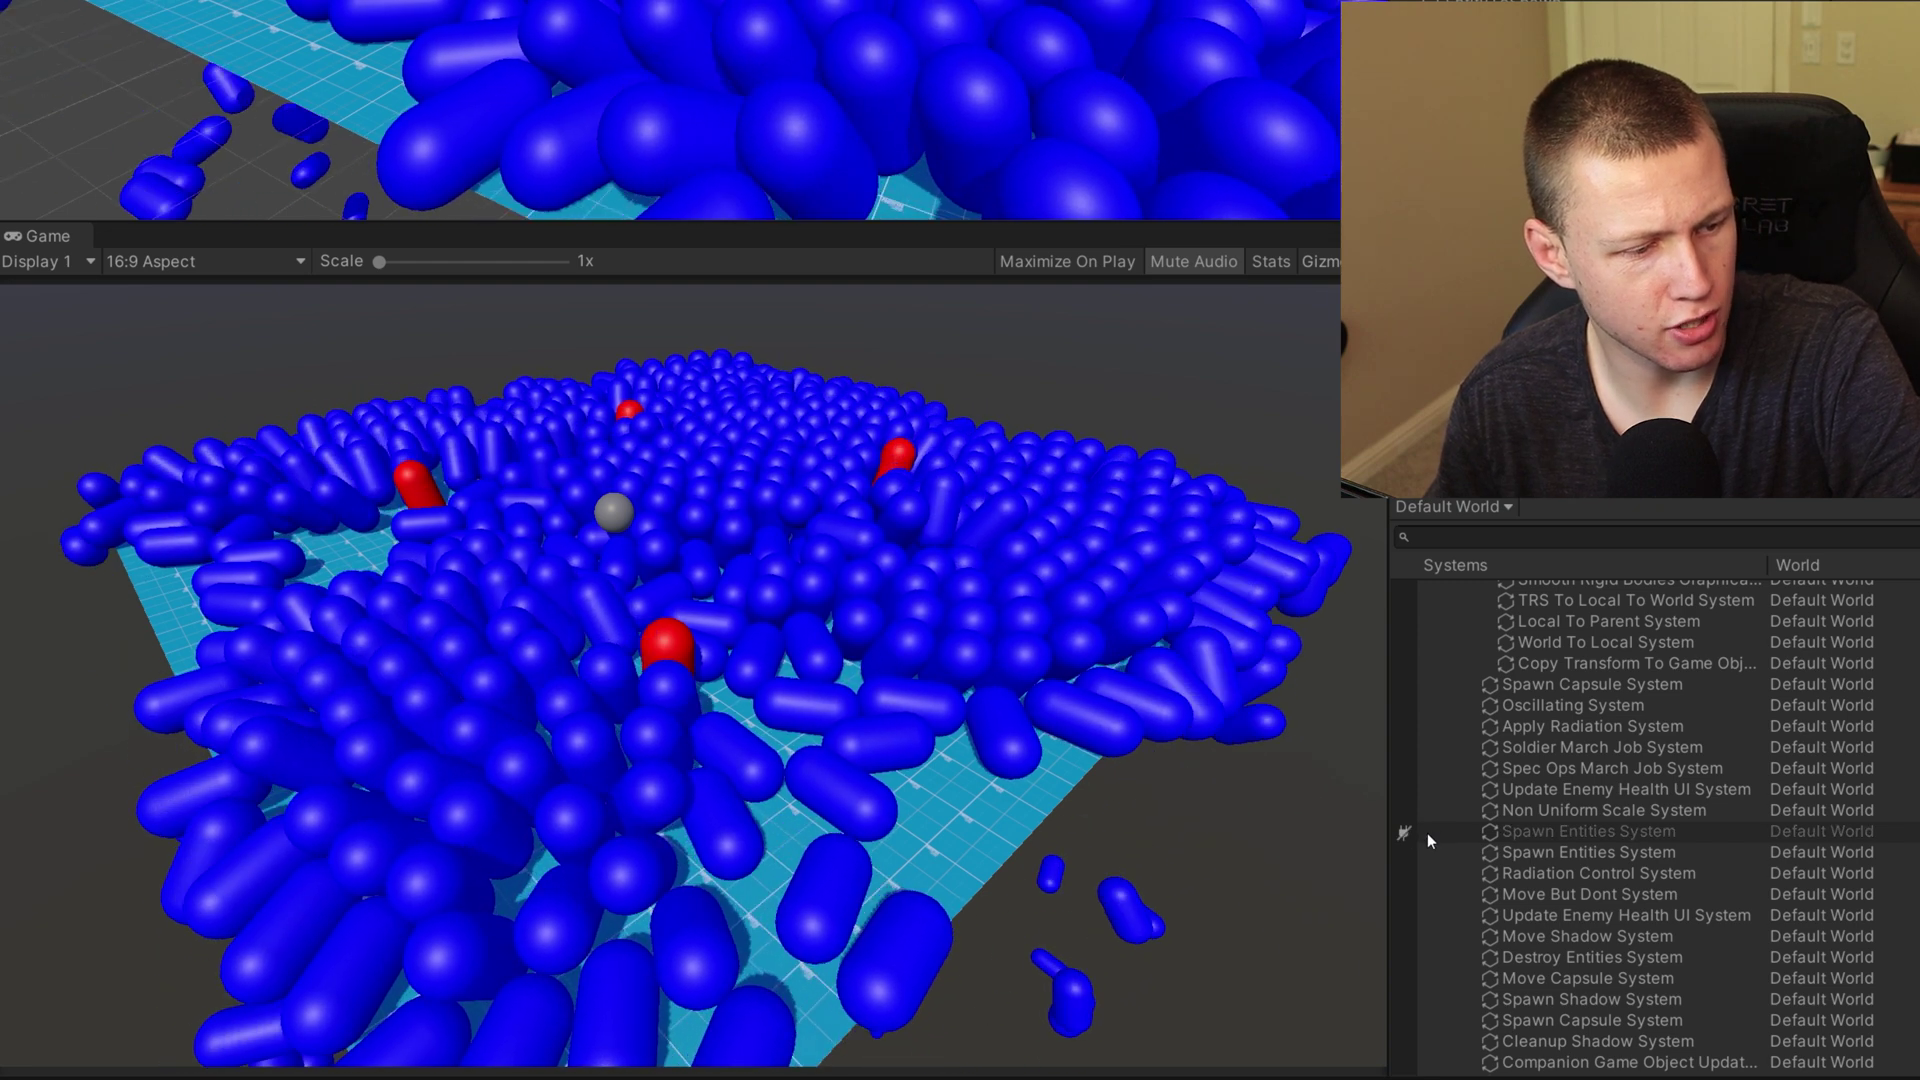
{"action": "left_click", "coordinate": [1405, 833]}
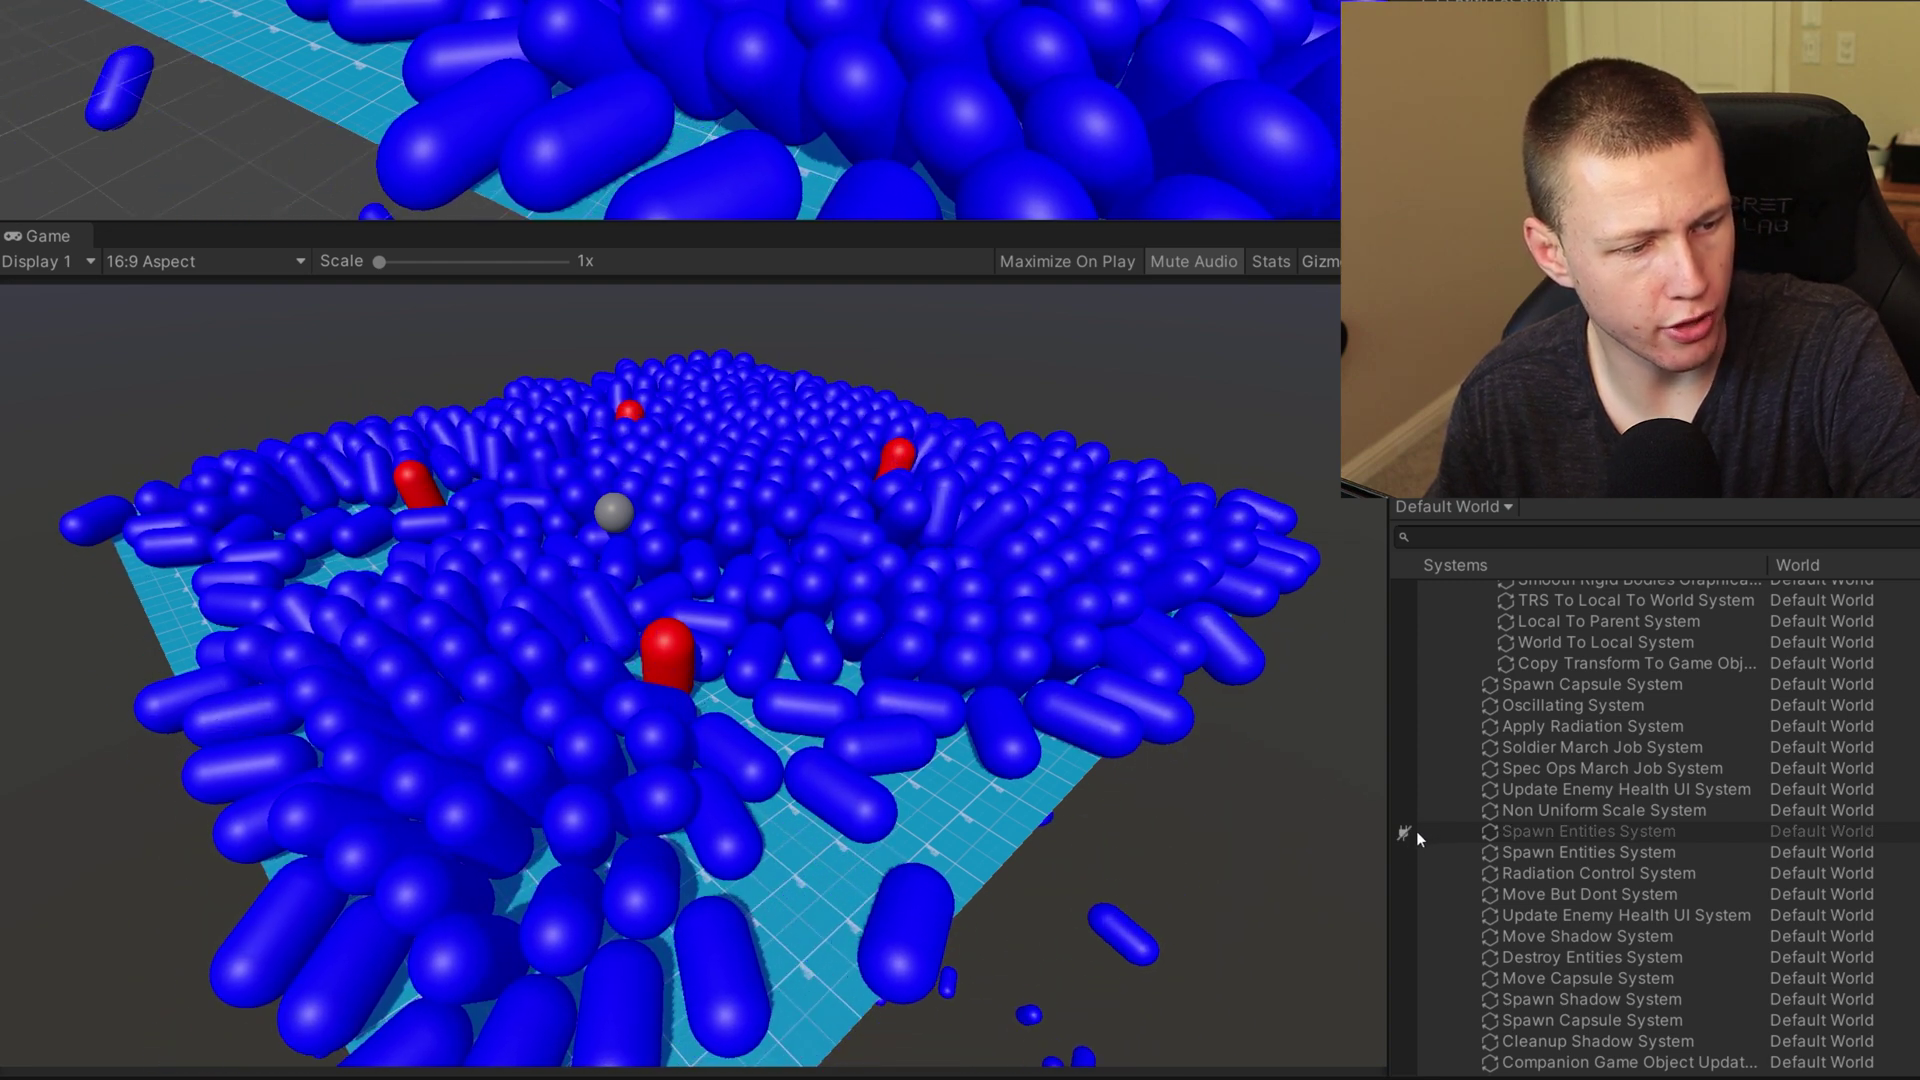
{"action": "left_click", "coordinate": [1404, 832]}
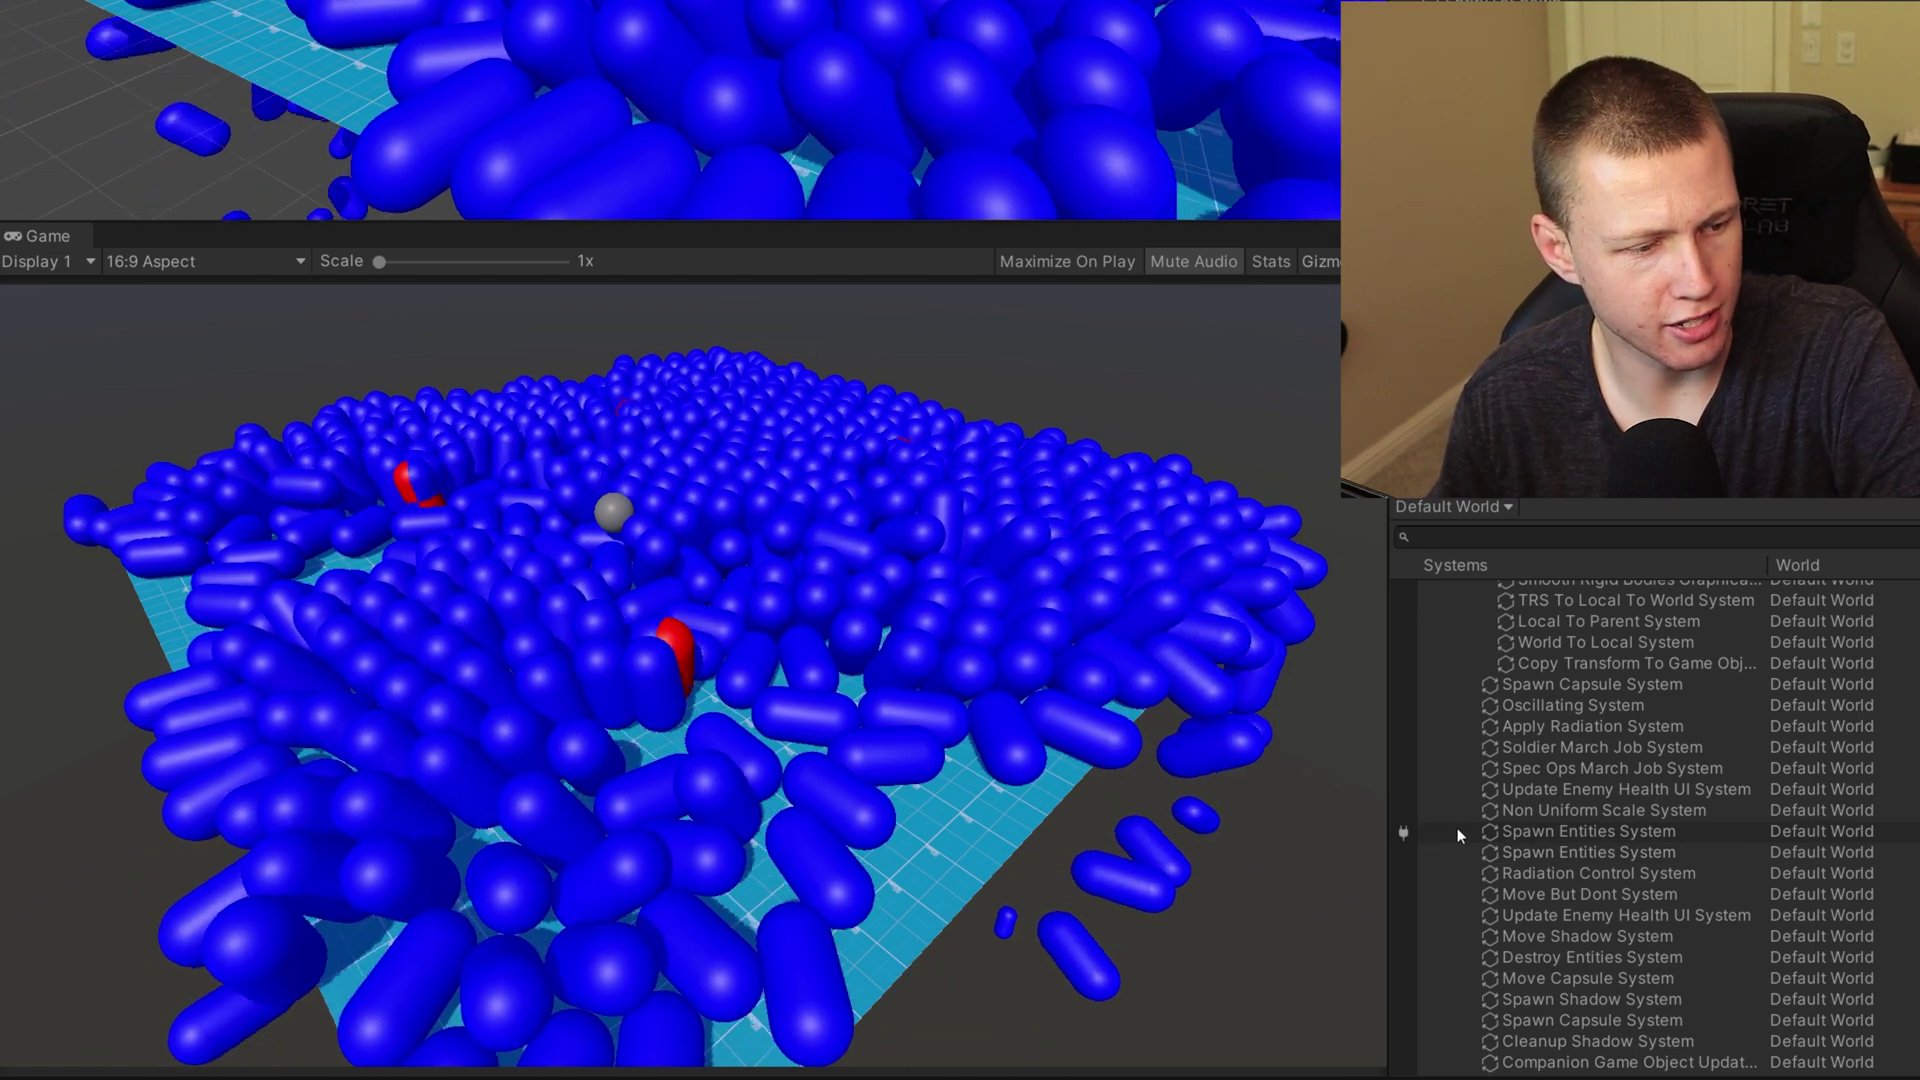
- Disable the End Simulation Entity Command Buffer System in the Simulation System Group while the scene is playing
{"action": "scroll", "coordinate": [1449, 834], "scroll_direction": "down", "scroll_amount": 4}
{"action": "scroll", "coordinate": [1468, 846], "scroll_direction": "down", "scroll_amount": 3}
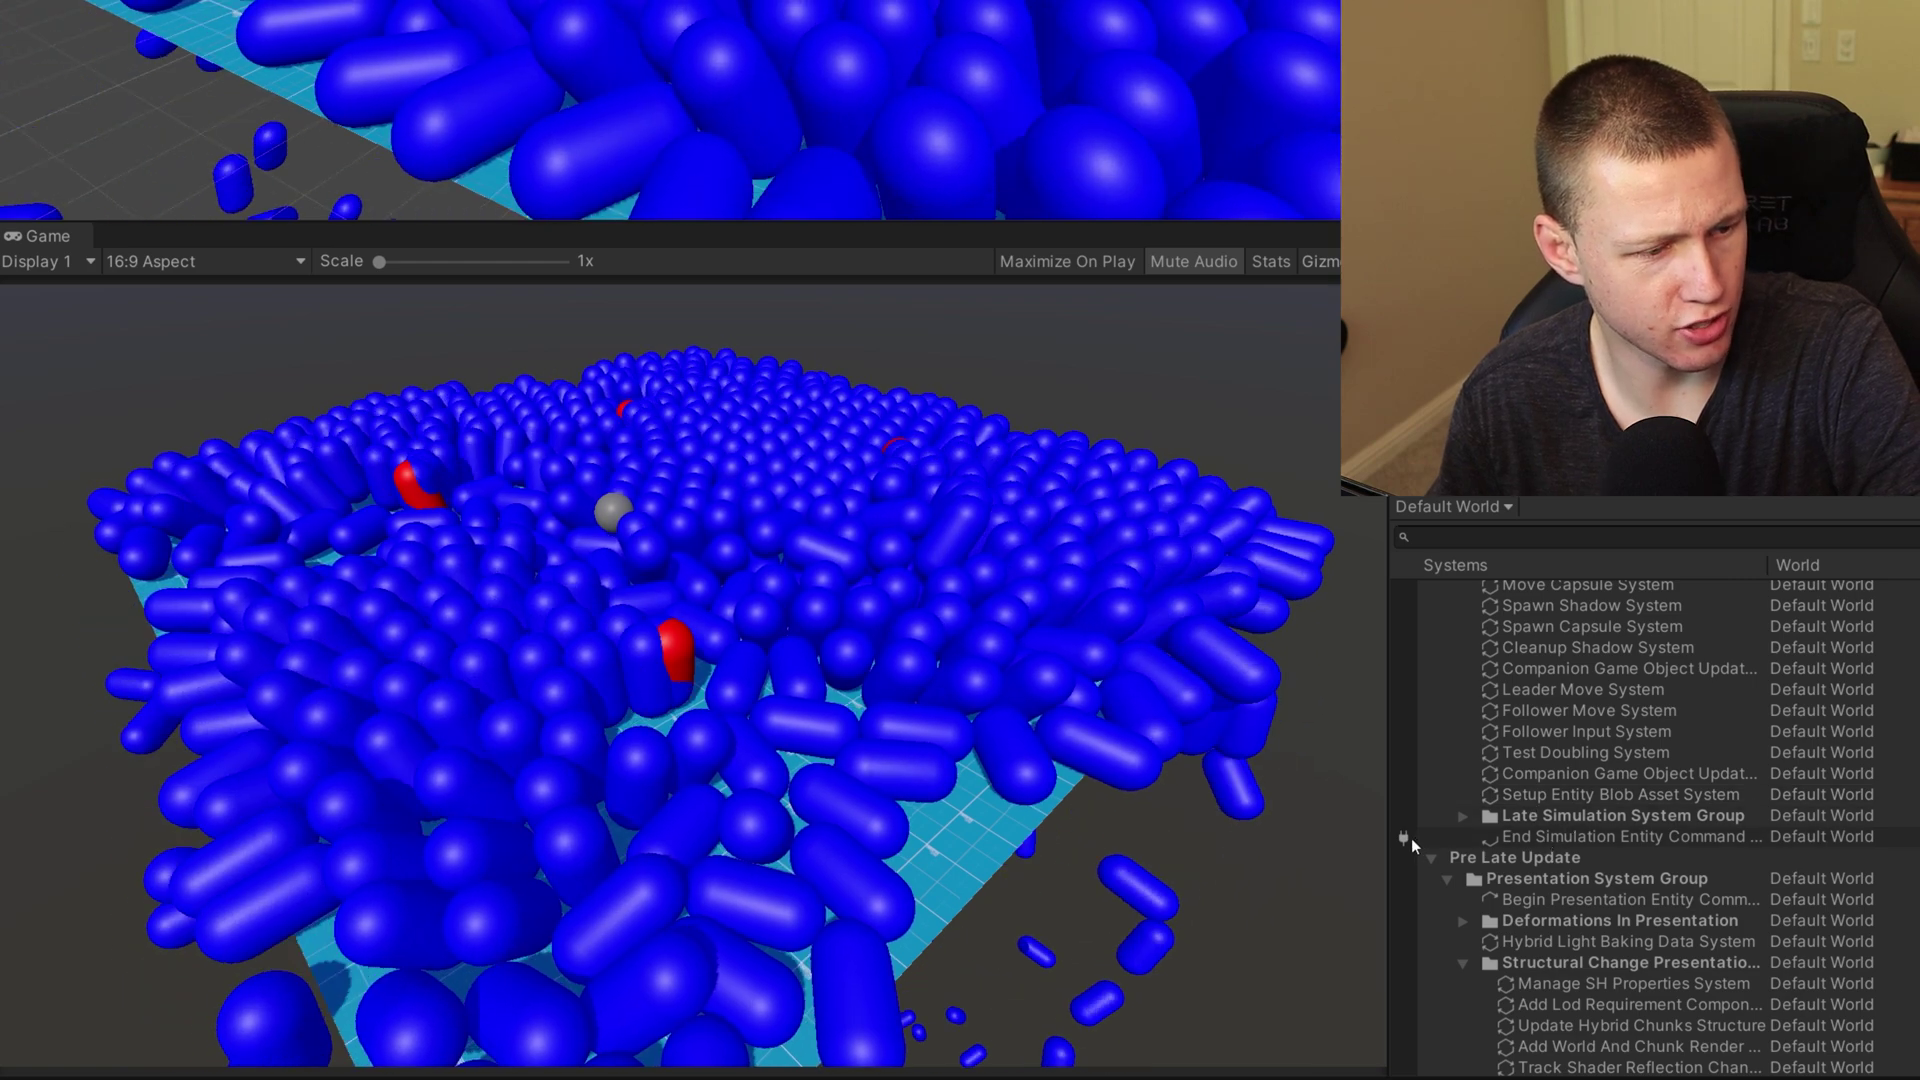
{"action": "left_click", "coordinate": [1402, 837]}
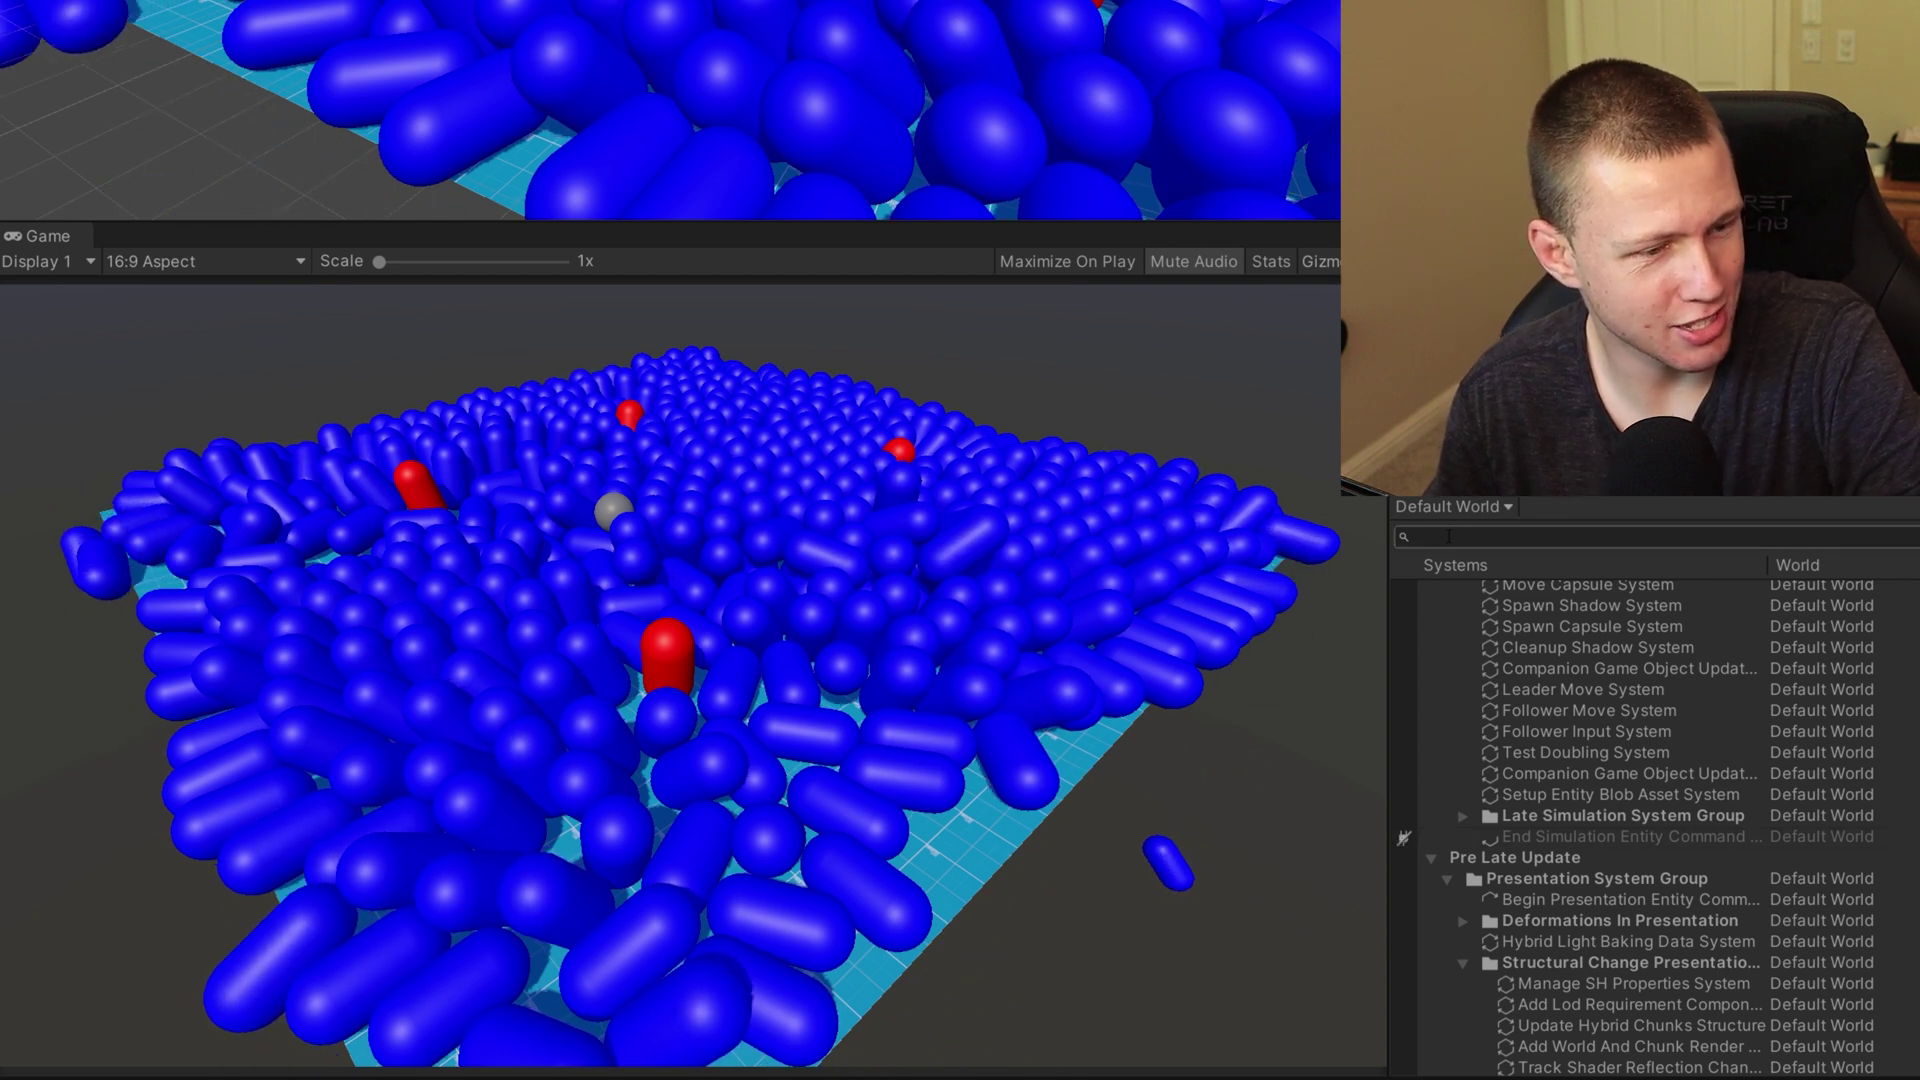
- Look through the Components list and return to the Systems list
{"action": "left_click", "coordinate": [1565, 483]}
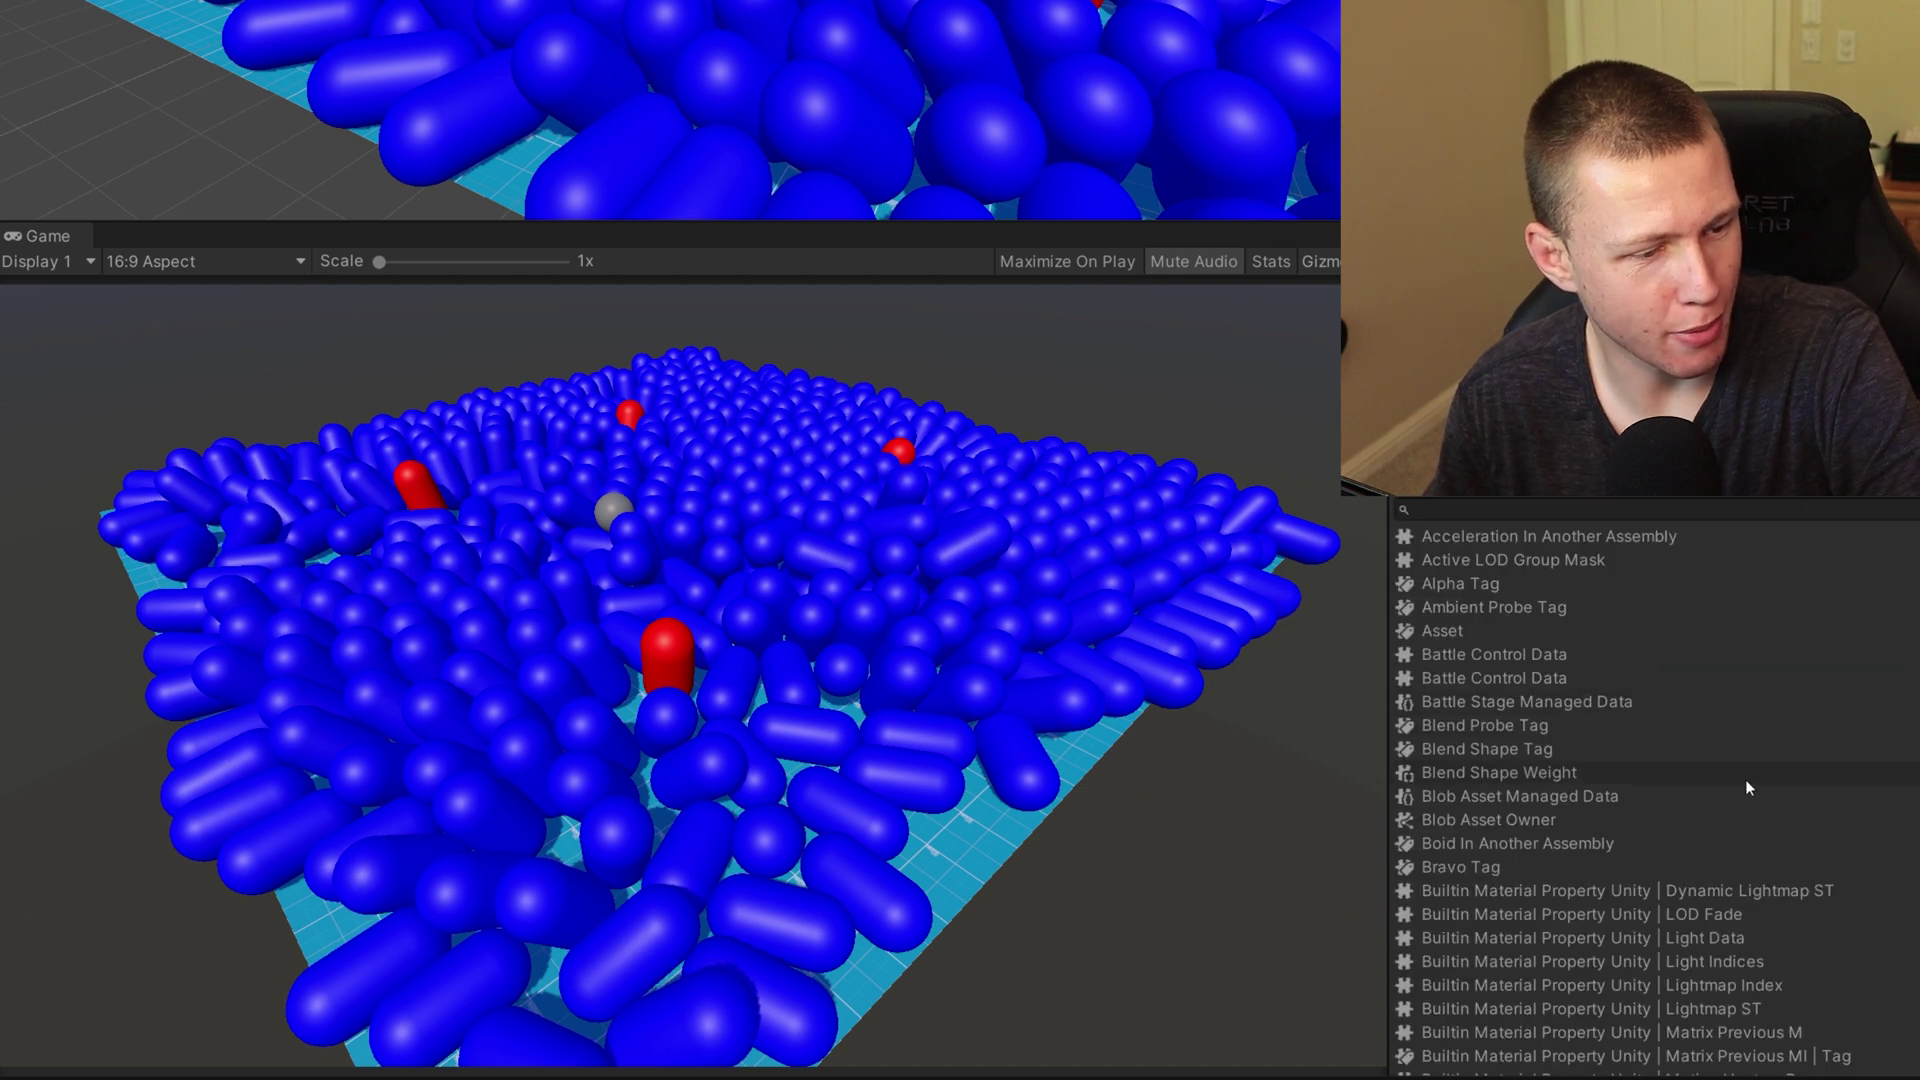
{"action": "scroll", "coordinate": [1510, 856], "scroll_direction": "down", "scroll_amount": 5}
{"action": "key", "text": "Escape"}
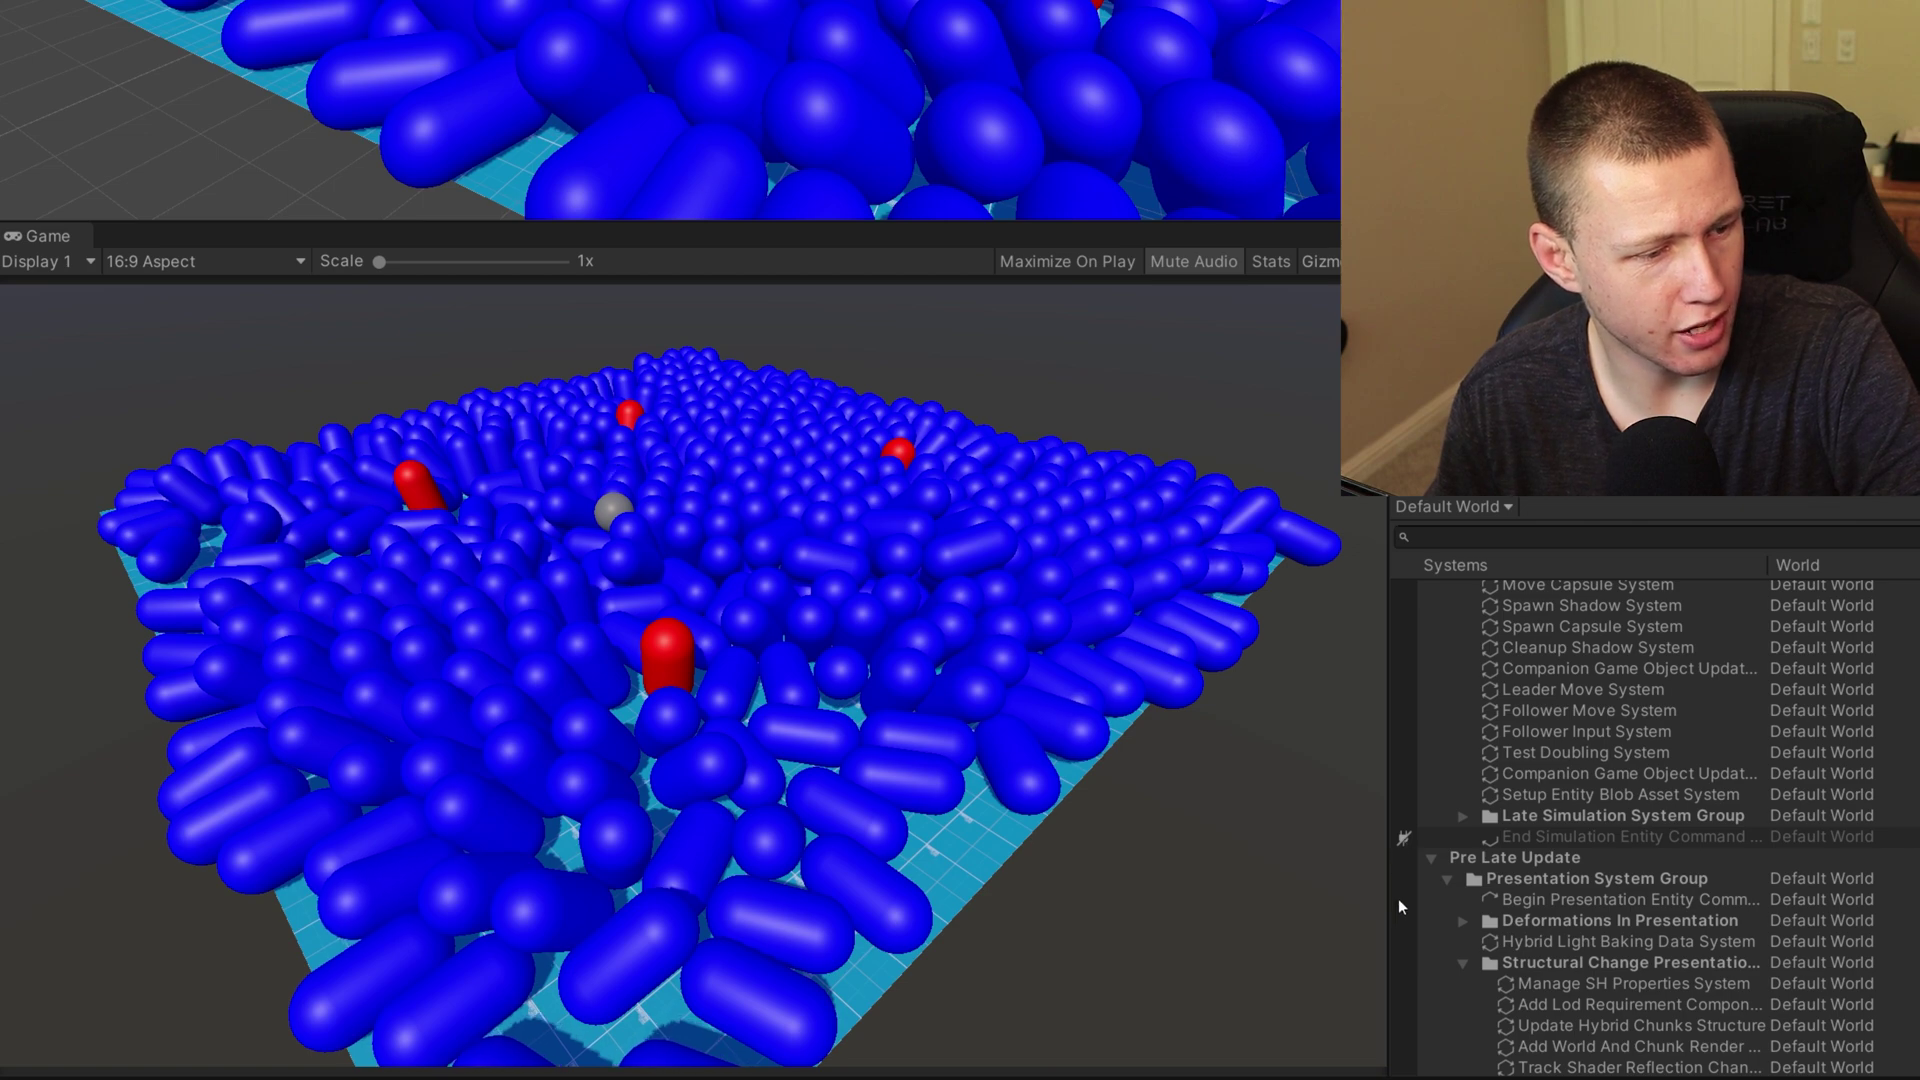
- Toggle the End Simulation Entity Command Buffer System to compare the running scene, leaving the system enabled
{"action": "left_click", "coordinate": [1404, 838]}
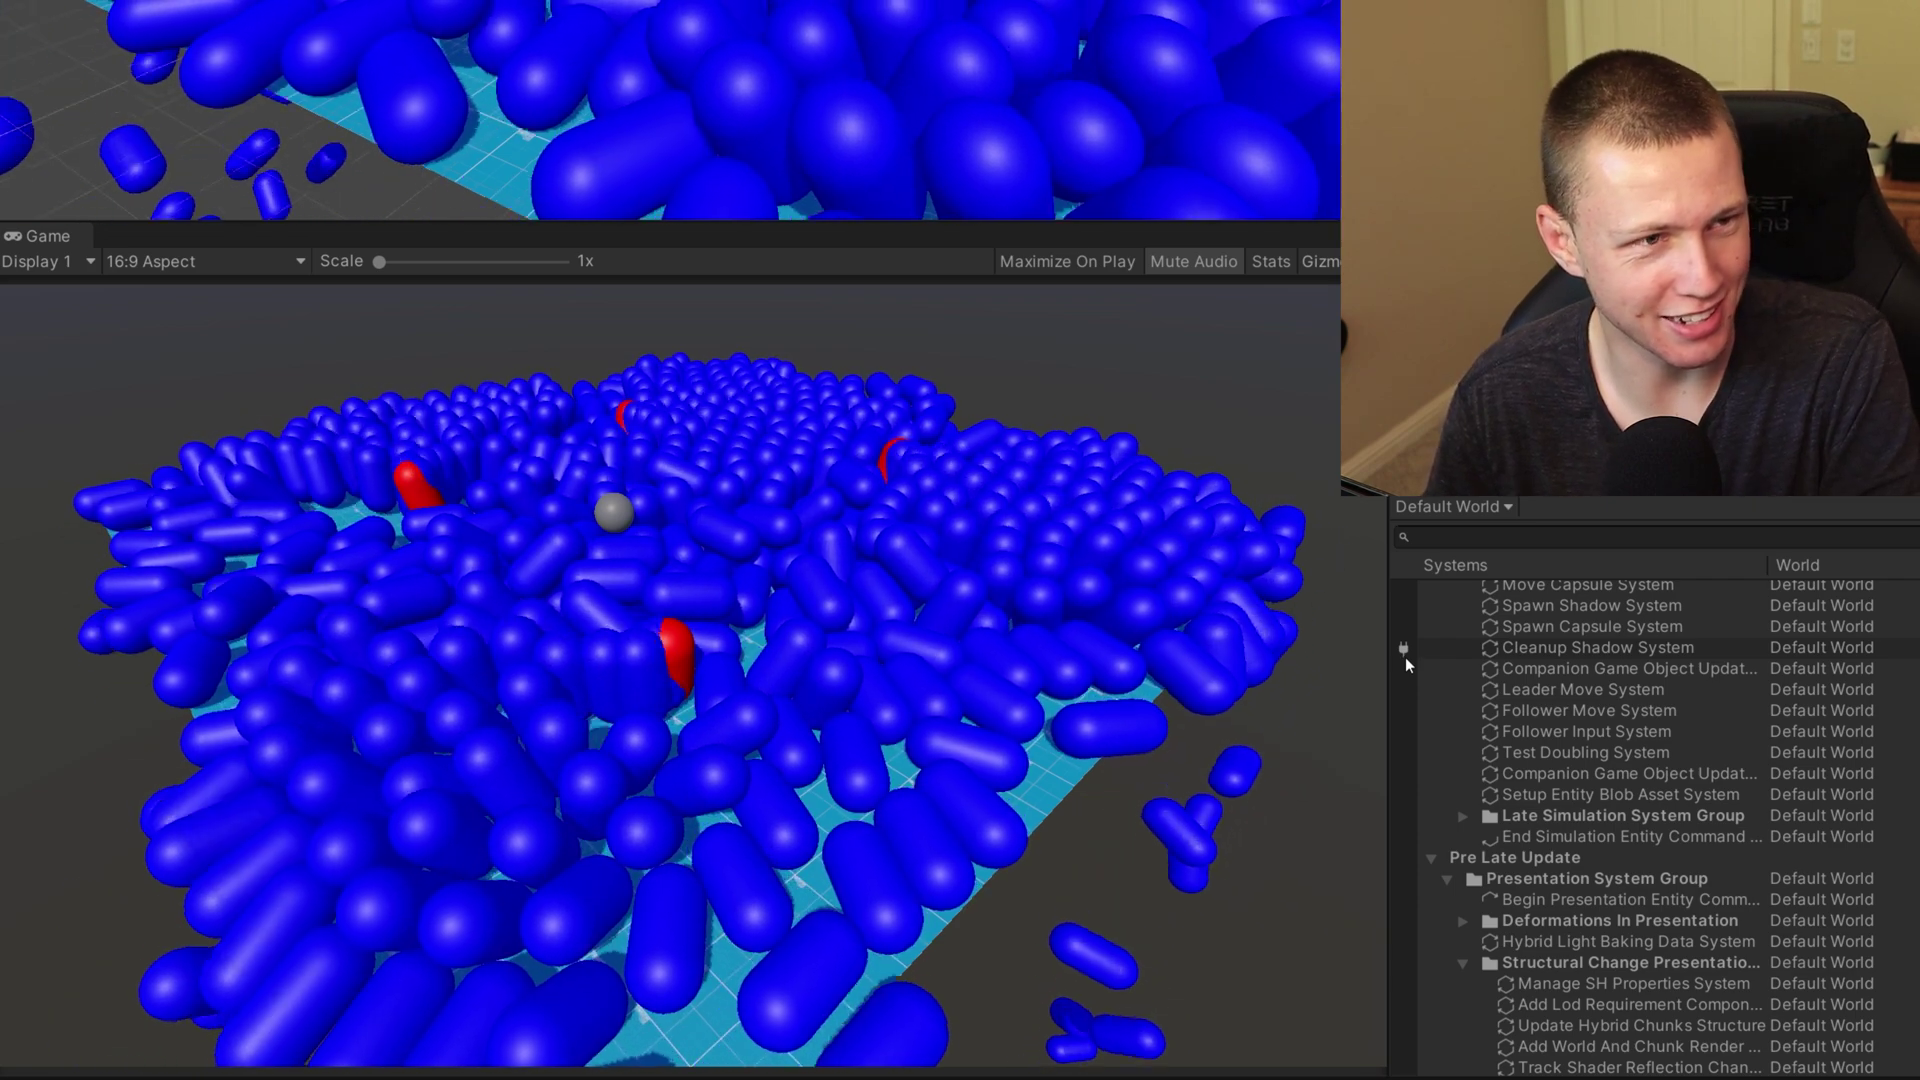
{"action": "left_click", "coordinate": [1404, 838]}
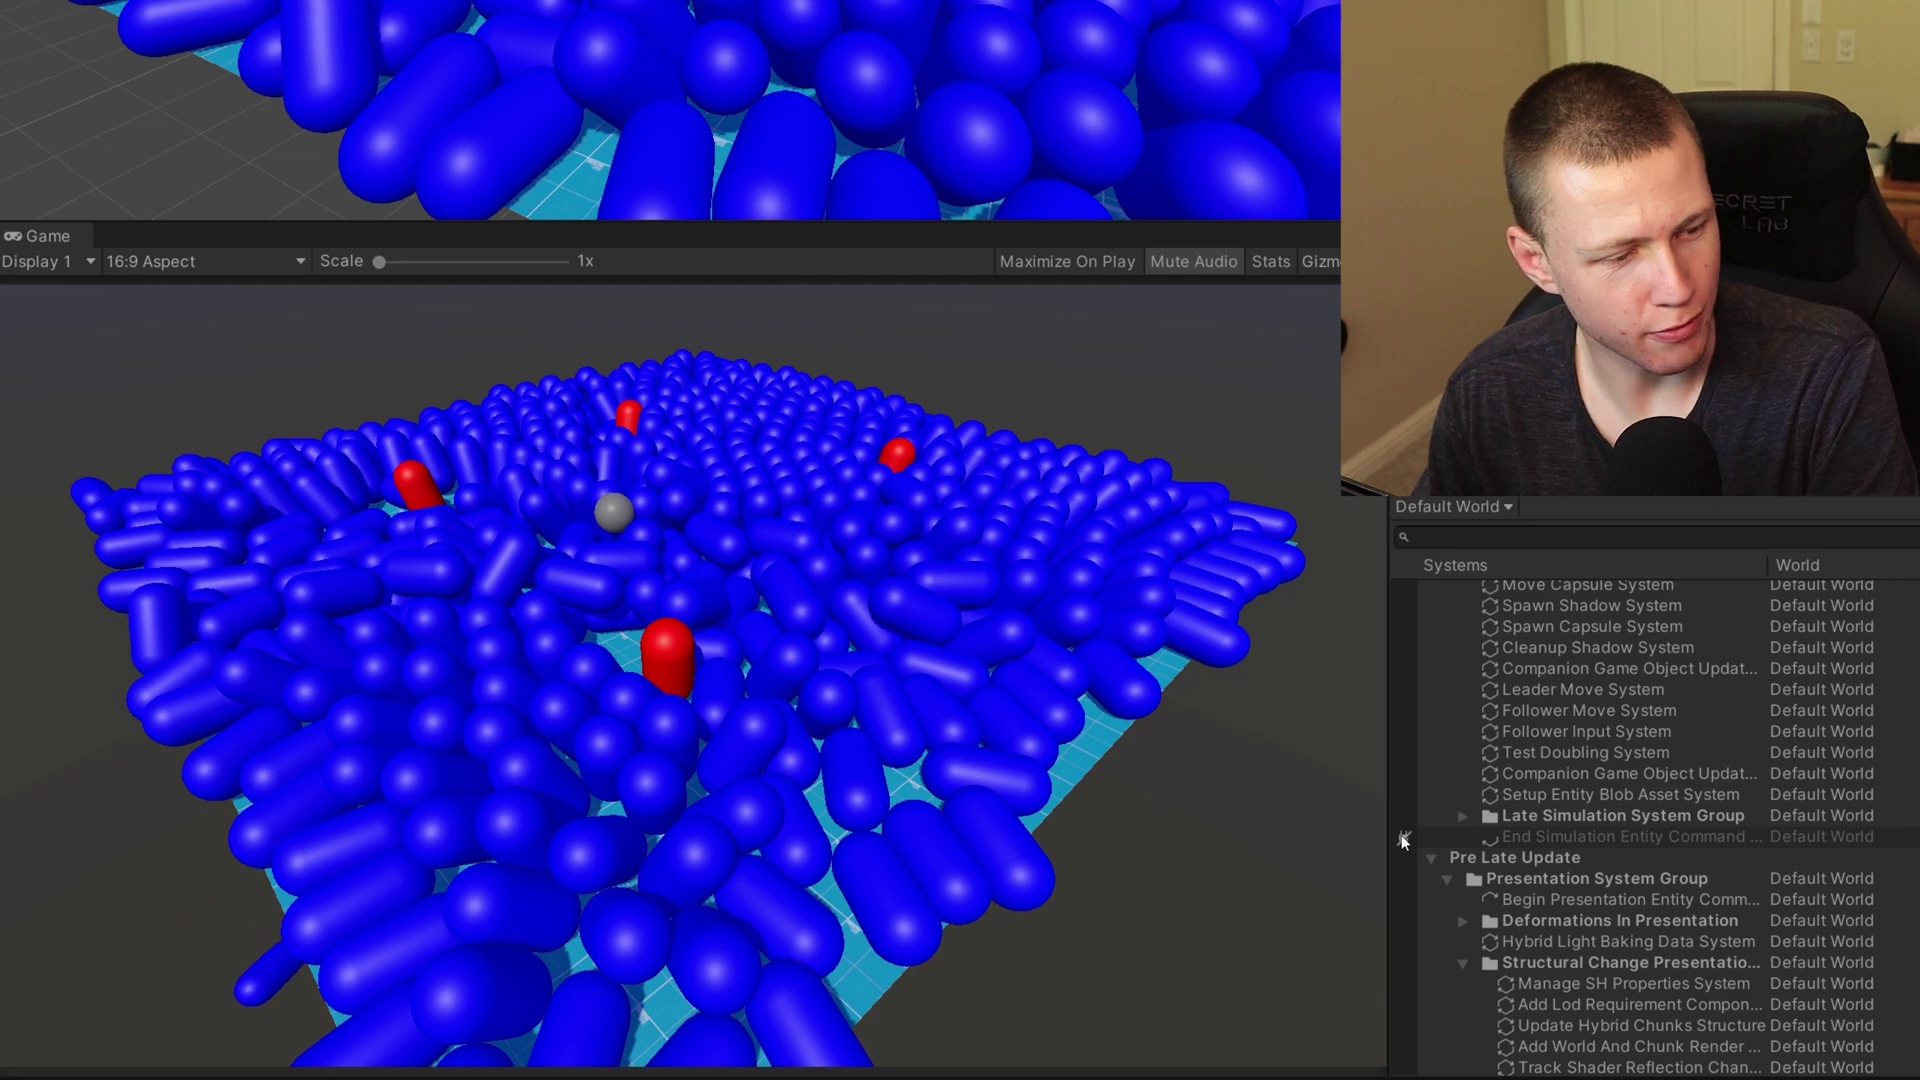
{"action": "left_click", "coordinate": [1404, 838]}
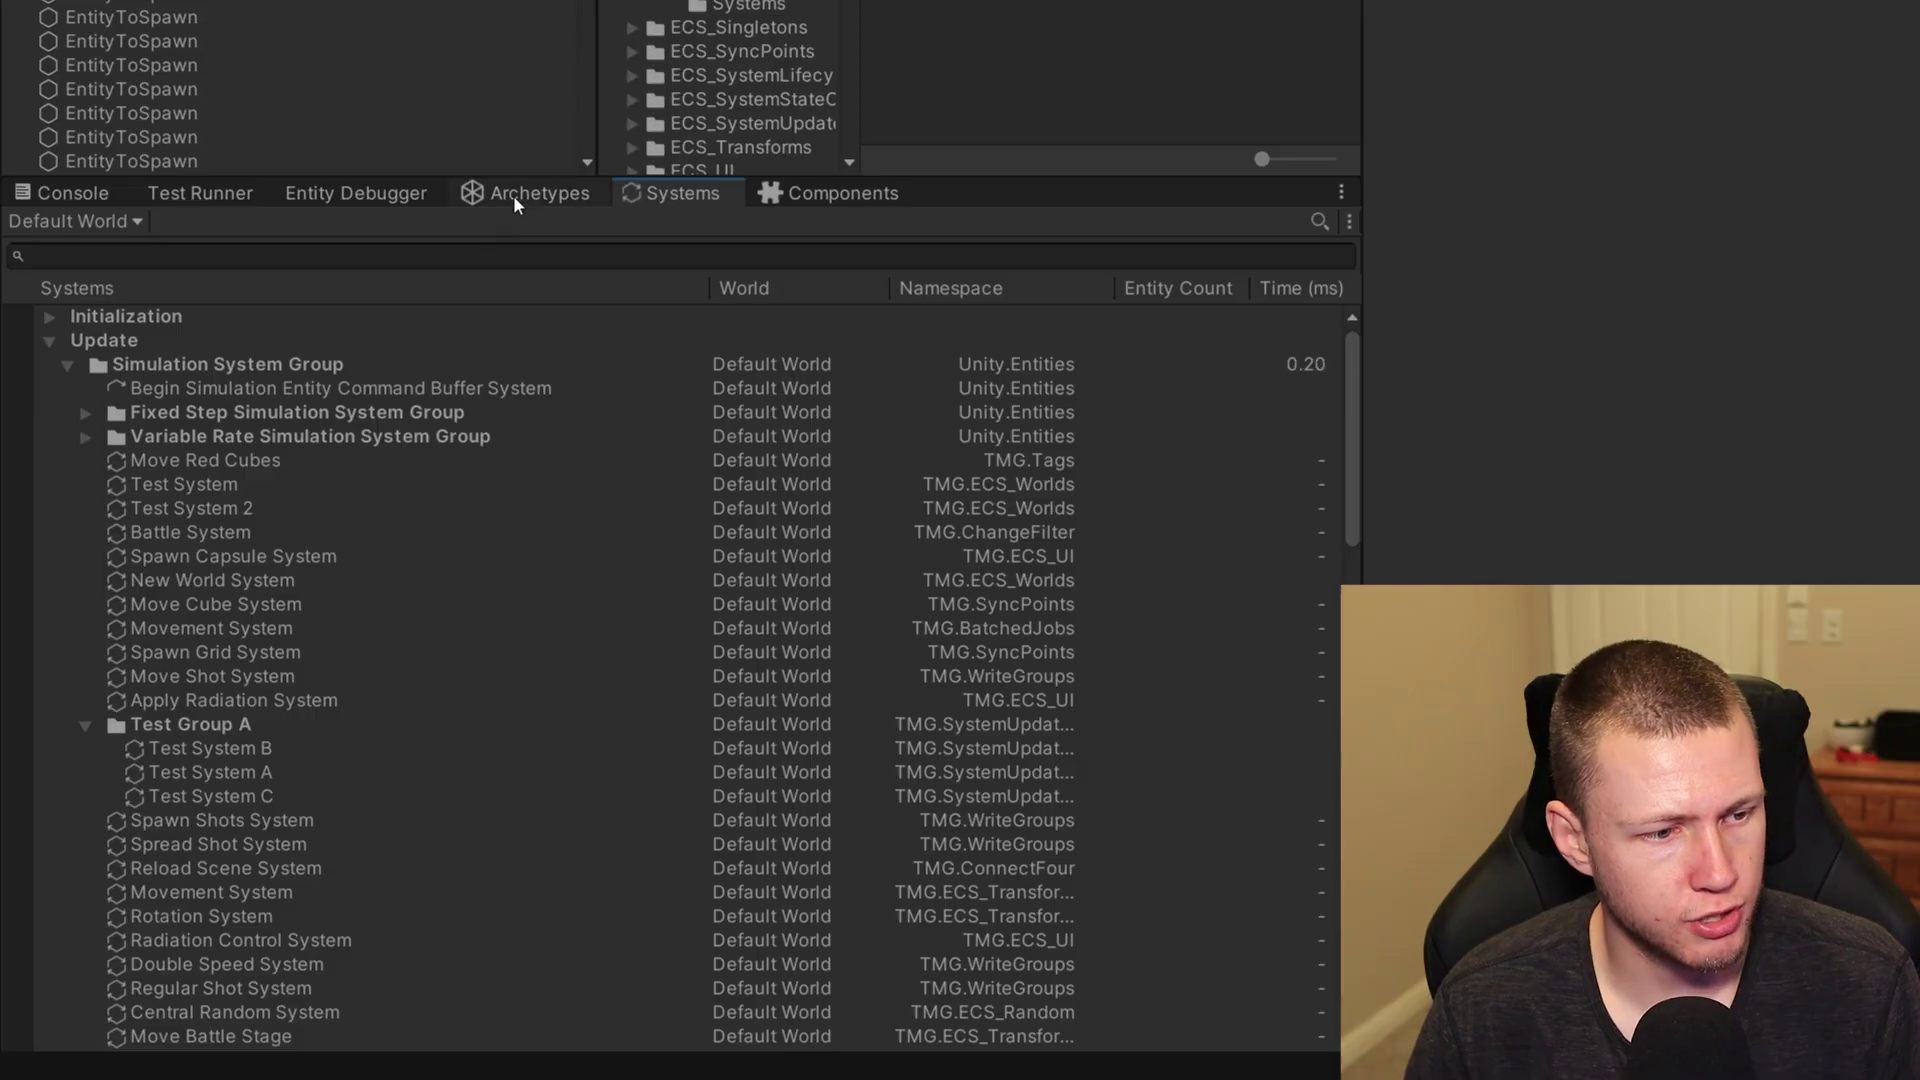
- Open the Archetypes window, collapse and re-expand Default World, and show the details of its first archetype, c0490c3a4cae66e7
{"action": "left_click", "coordinate": [515, 193]}
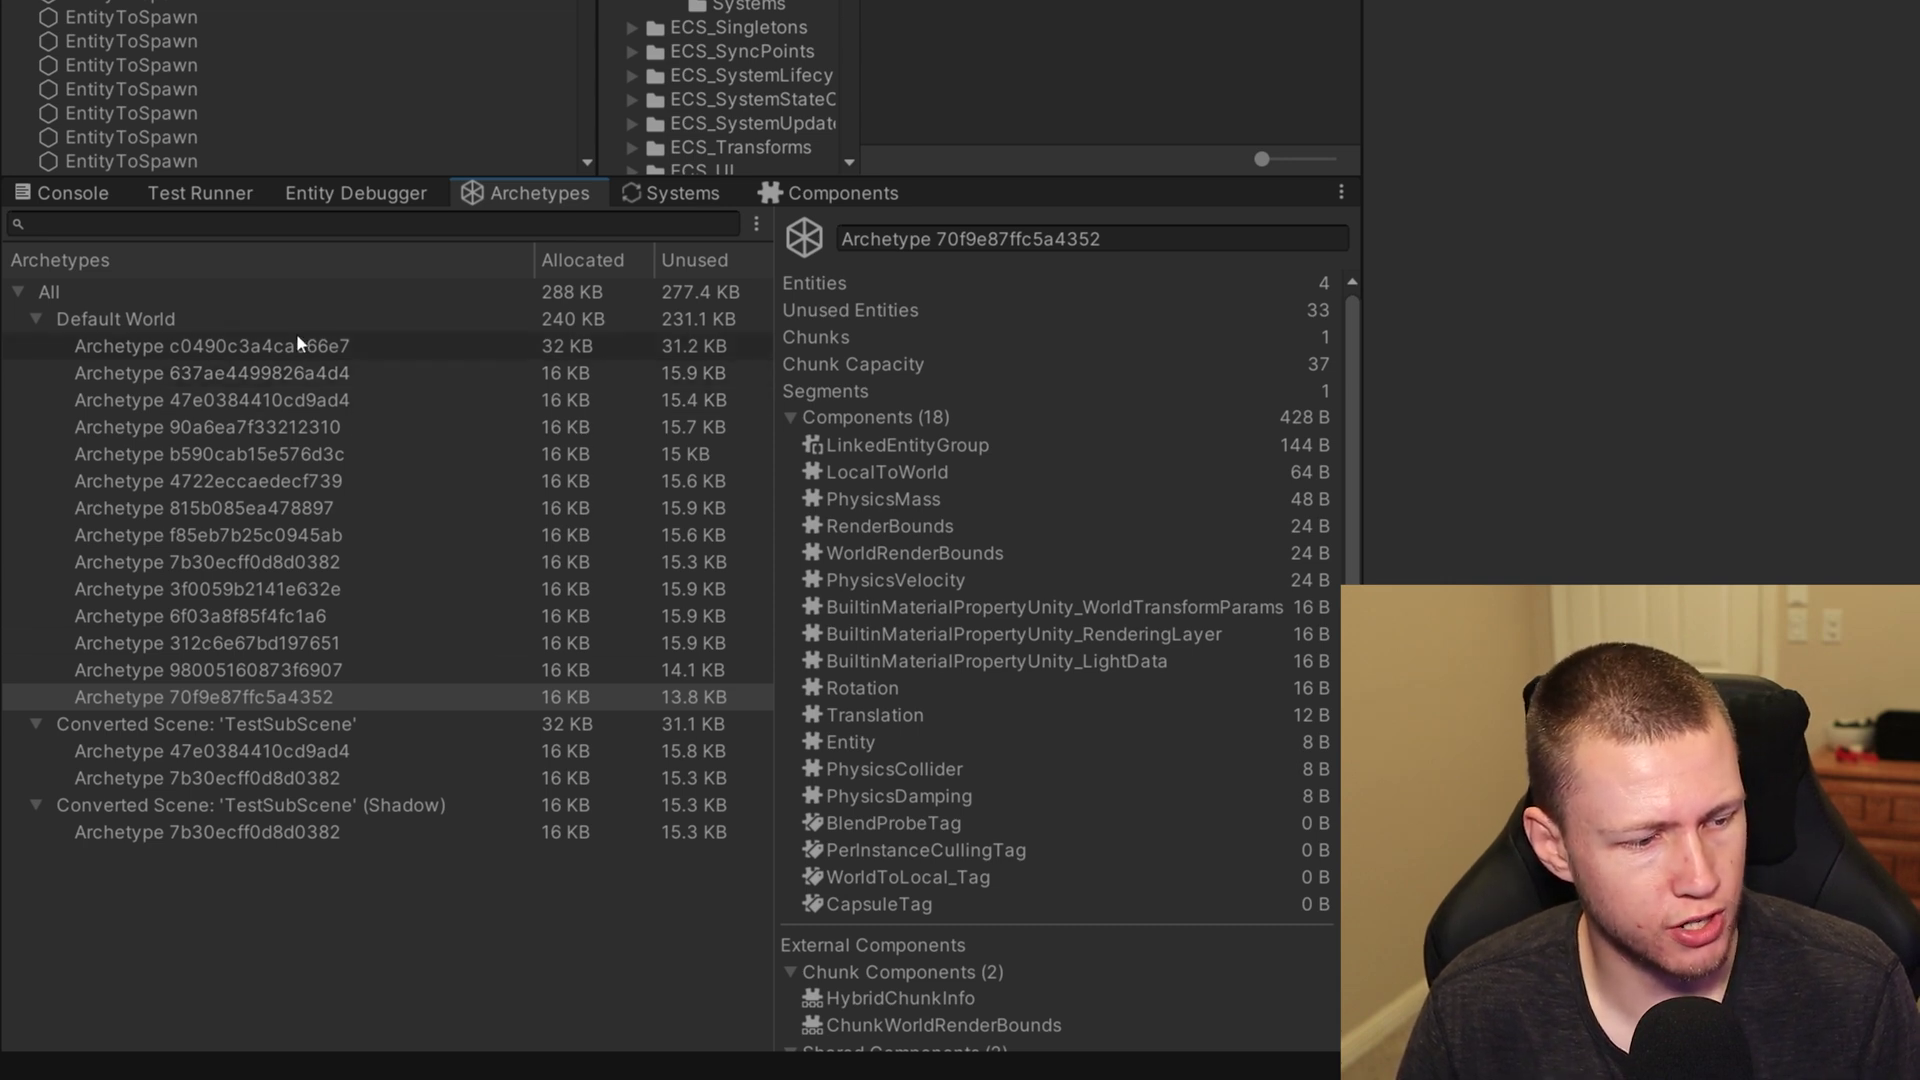
{"action": "left_click", "coordinate": [113, 320]}
{"action": "left_click", "coordinate": [34, 319]}
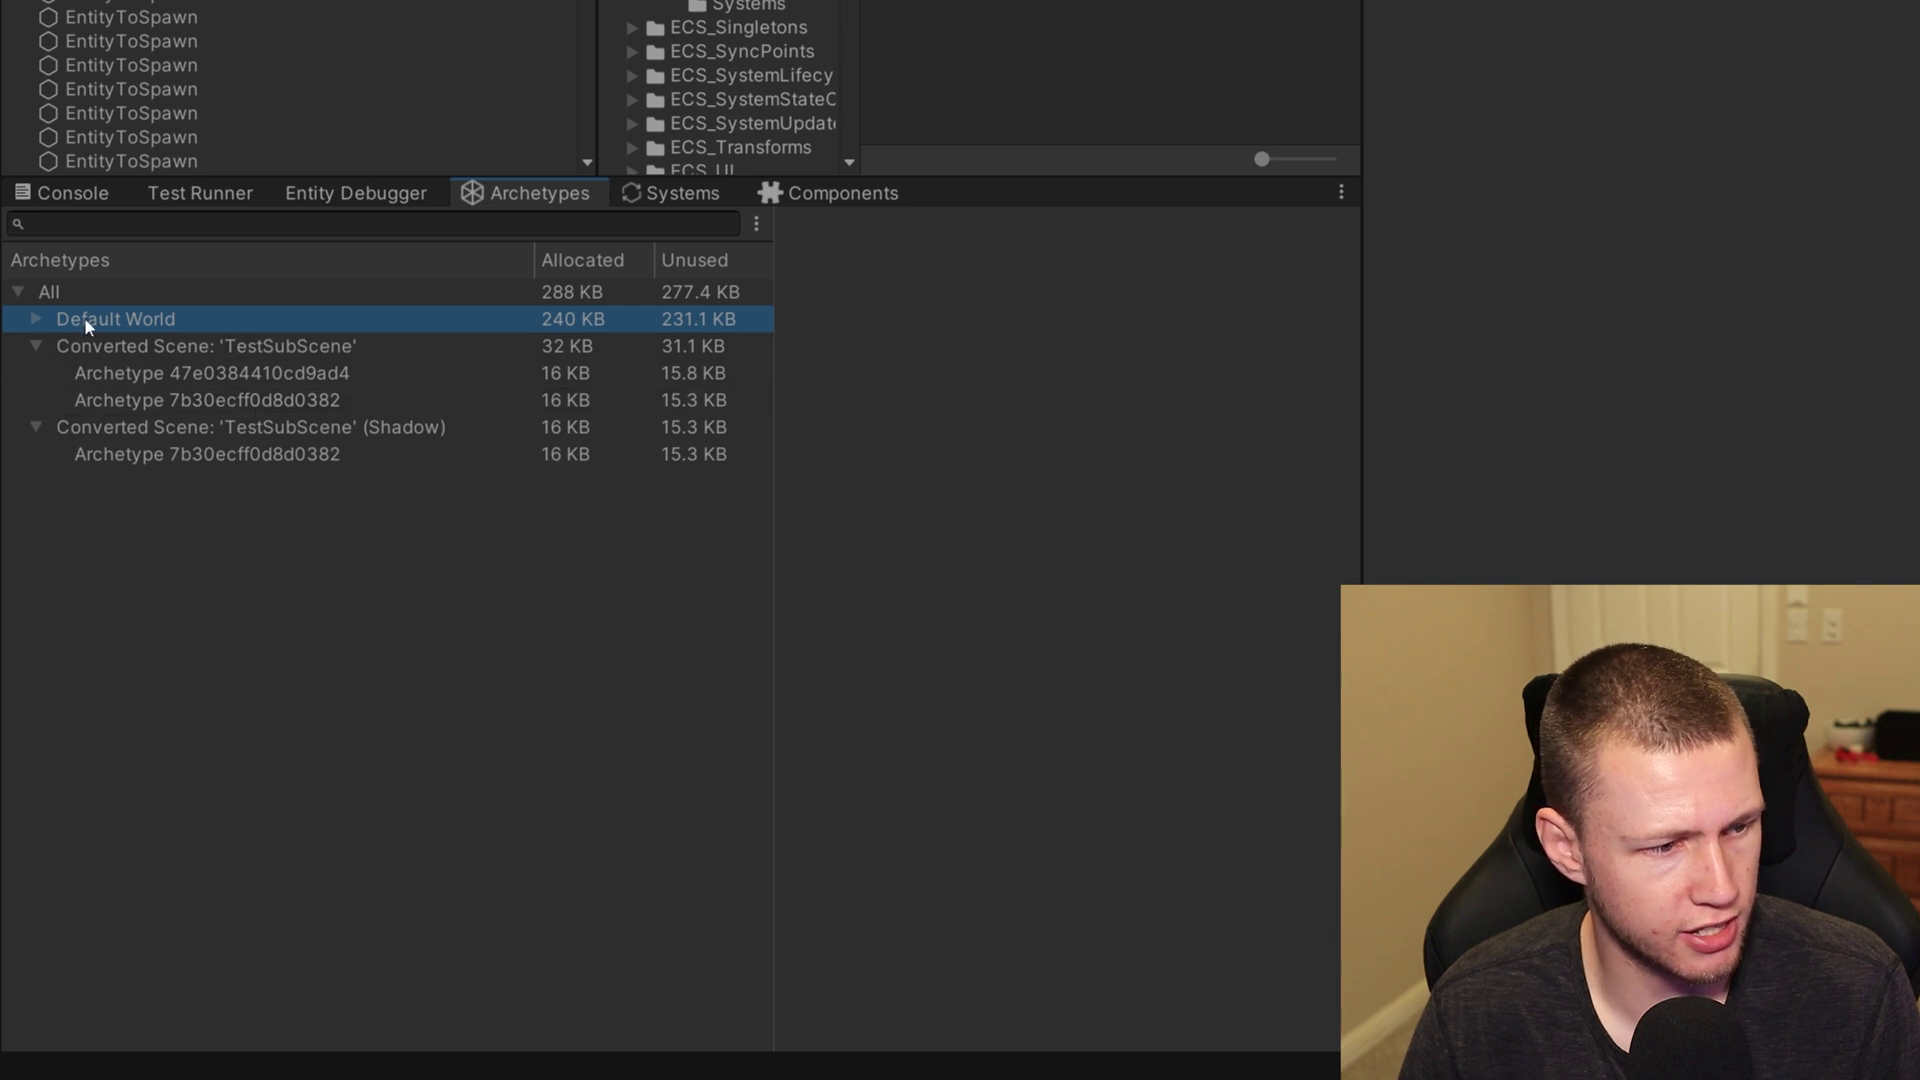
{"action": "left_click", "coordinate": [36, 319]}
{"action": "left_click", "coordinate": [242, 356]}
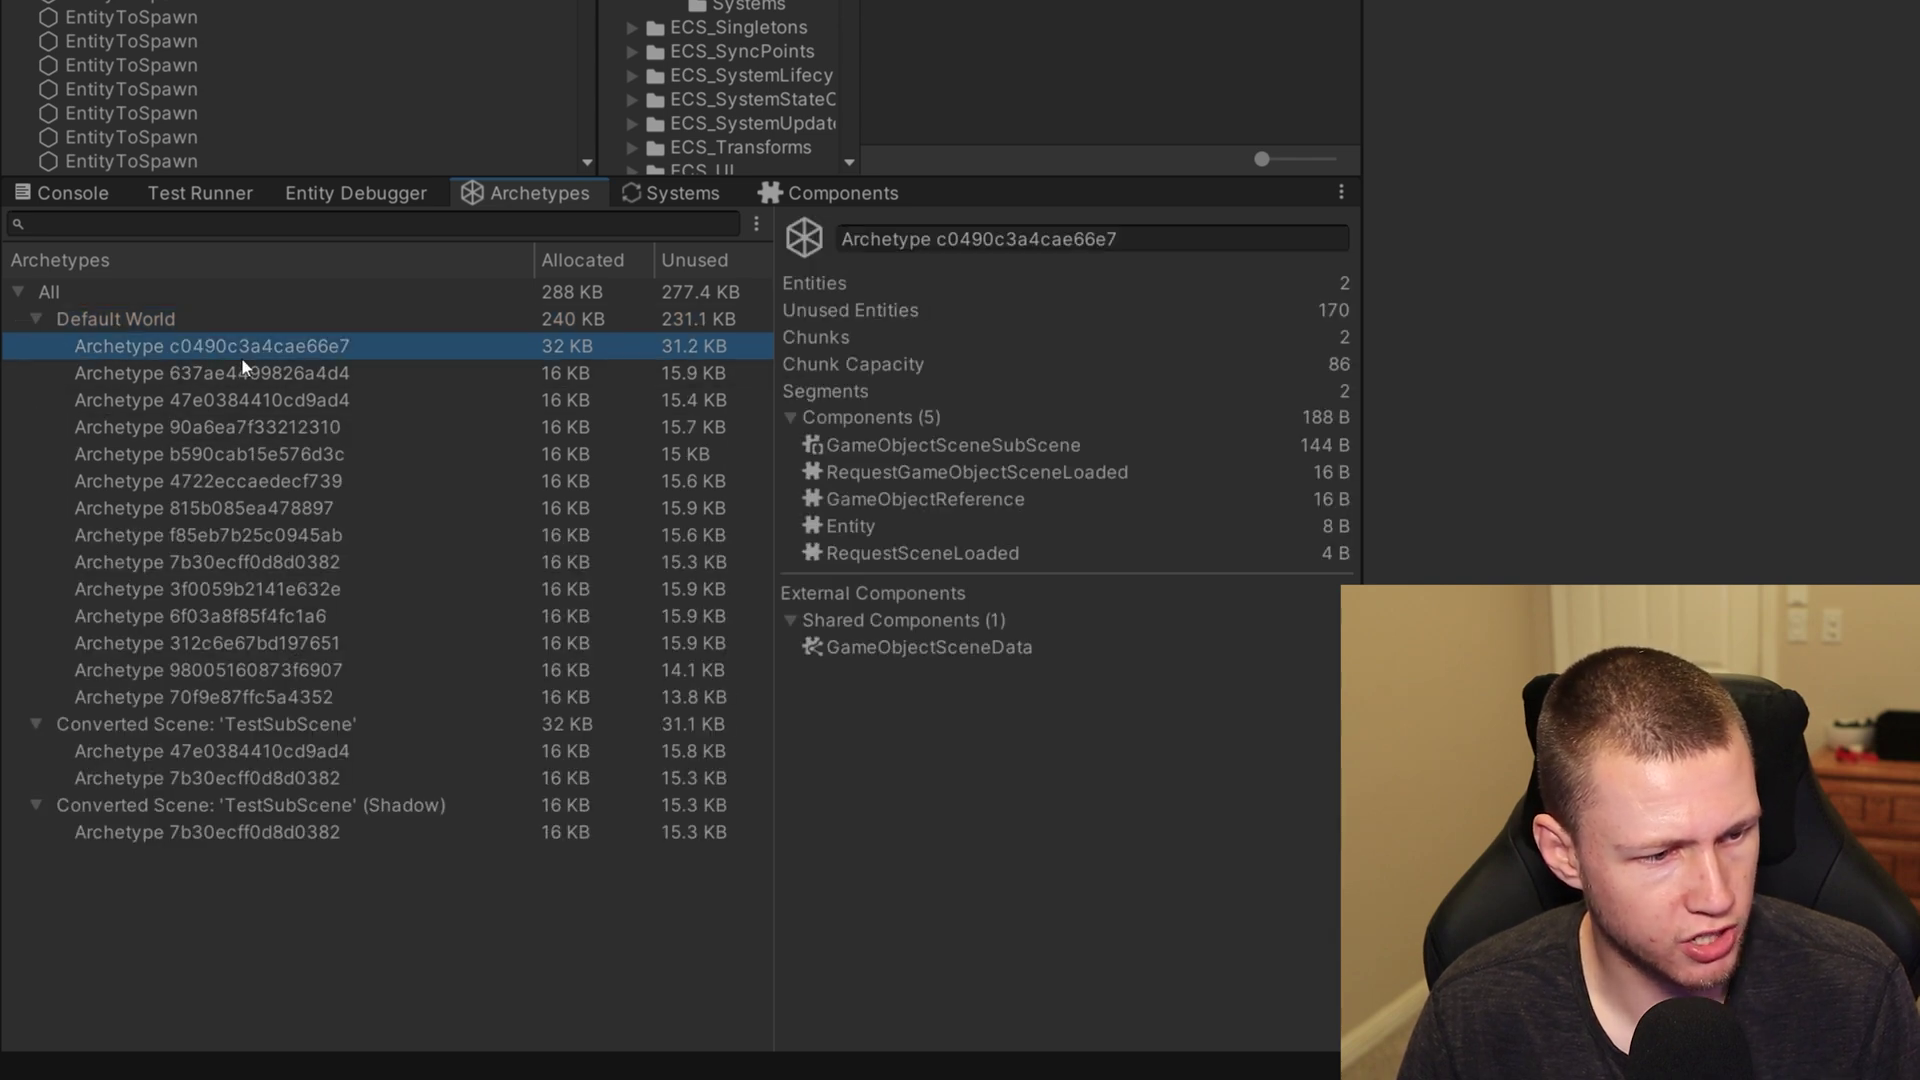
- Try to rename archetype c0490c3a4cae66e7 as Test, and reselect it to check its name
{"action": "left_click", "coordinate": [897, 290]}
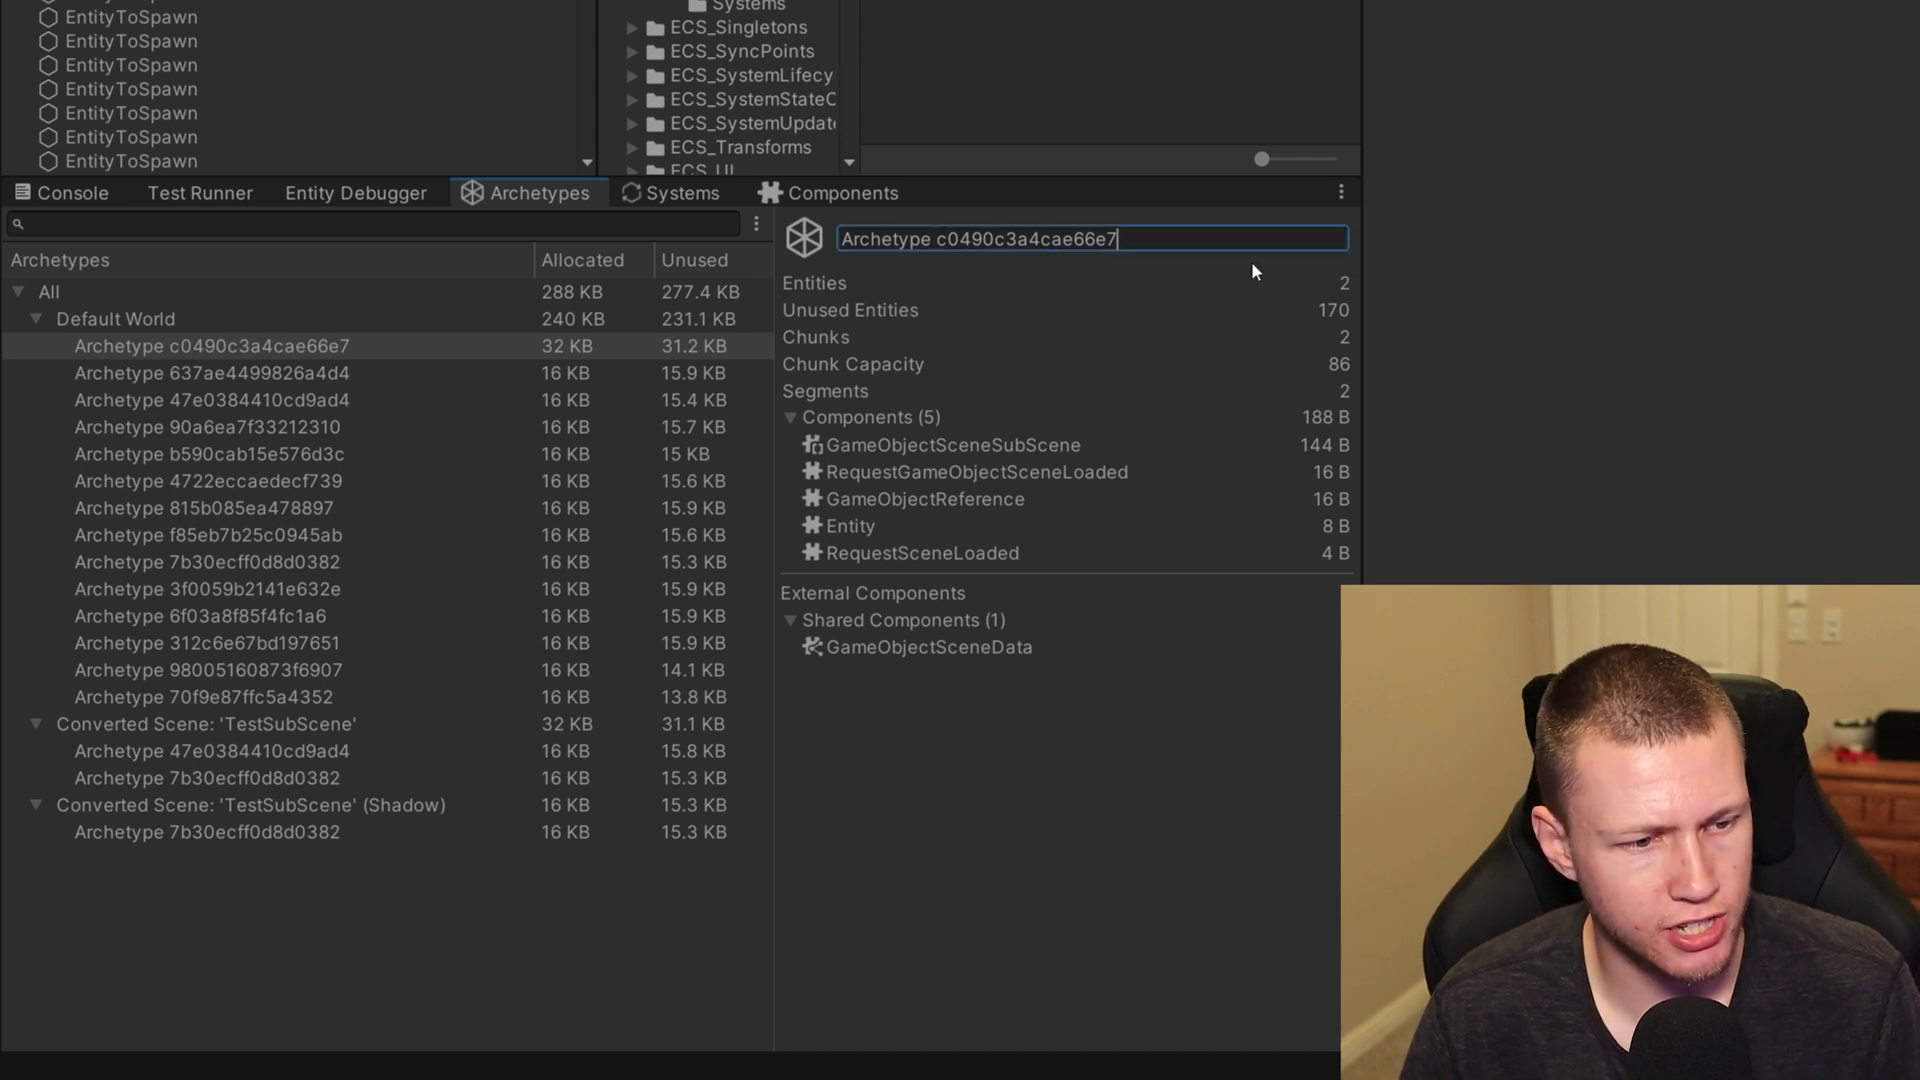
{"action": "left_click", "coordinate": [926, 248]}
{"action": "key", "text": "ctrl+a"}
{"action": "type", "text": "Tes"}
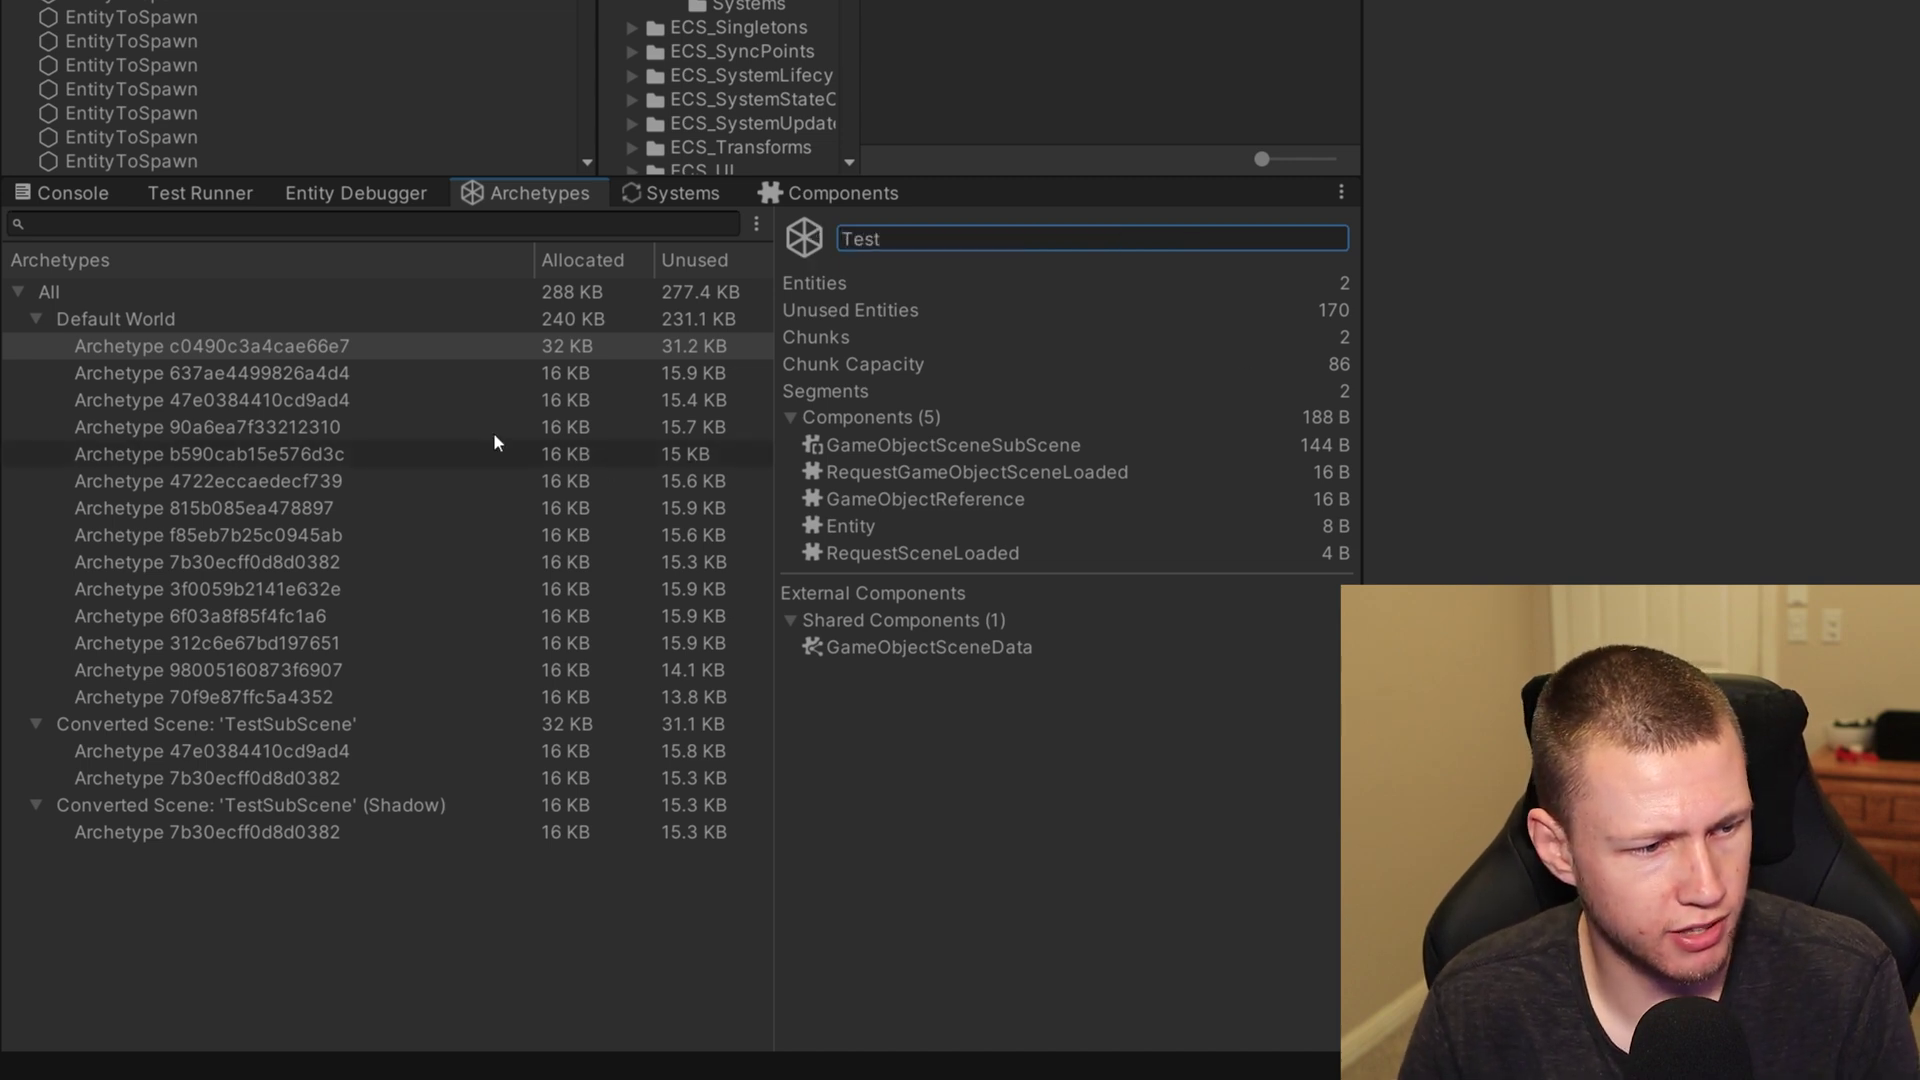
{"action": "left_click", "coordinate": [210, 374]}
{"action": "left_click", "coordinate": [250, 355]}
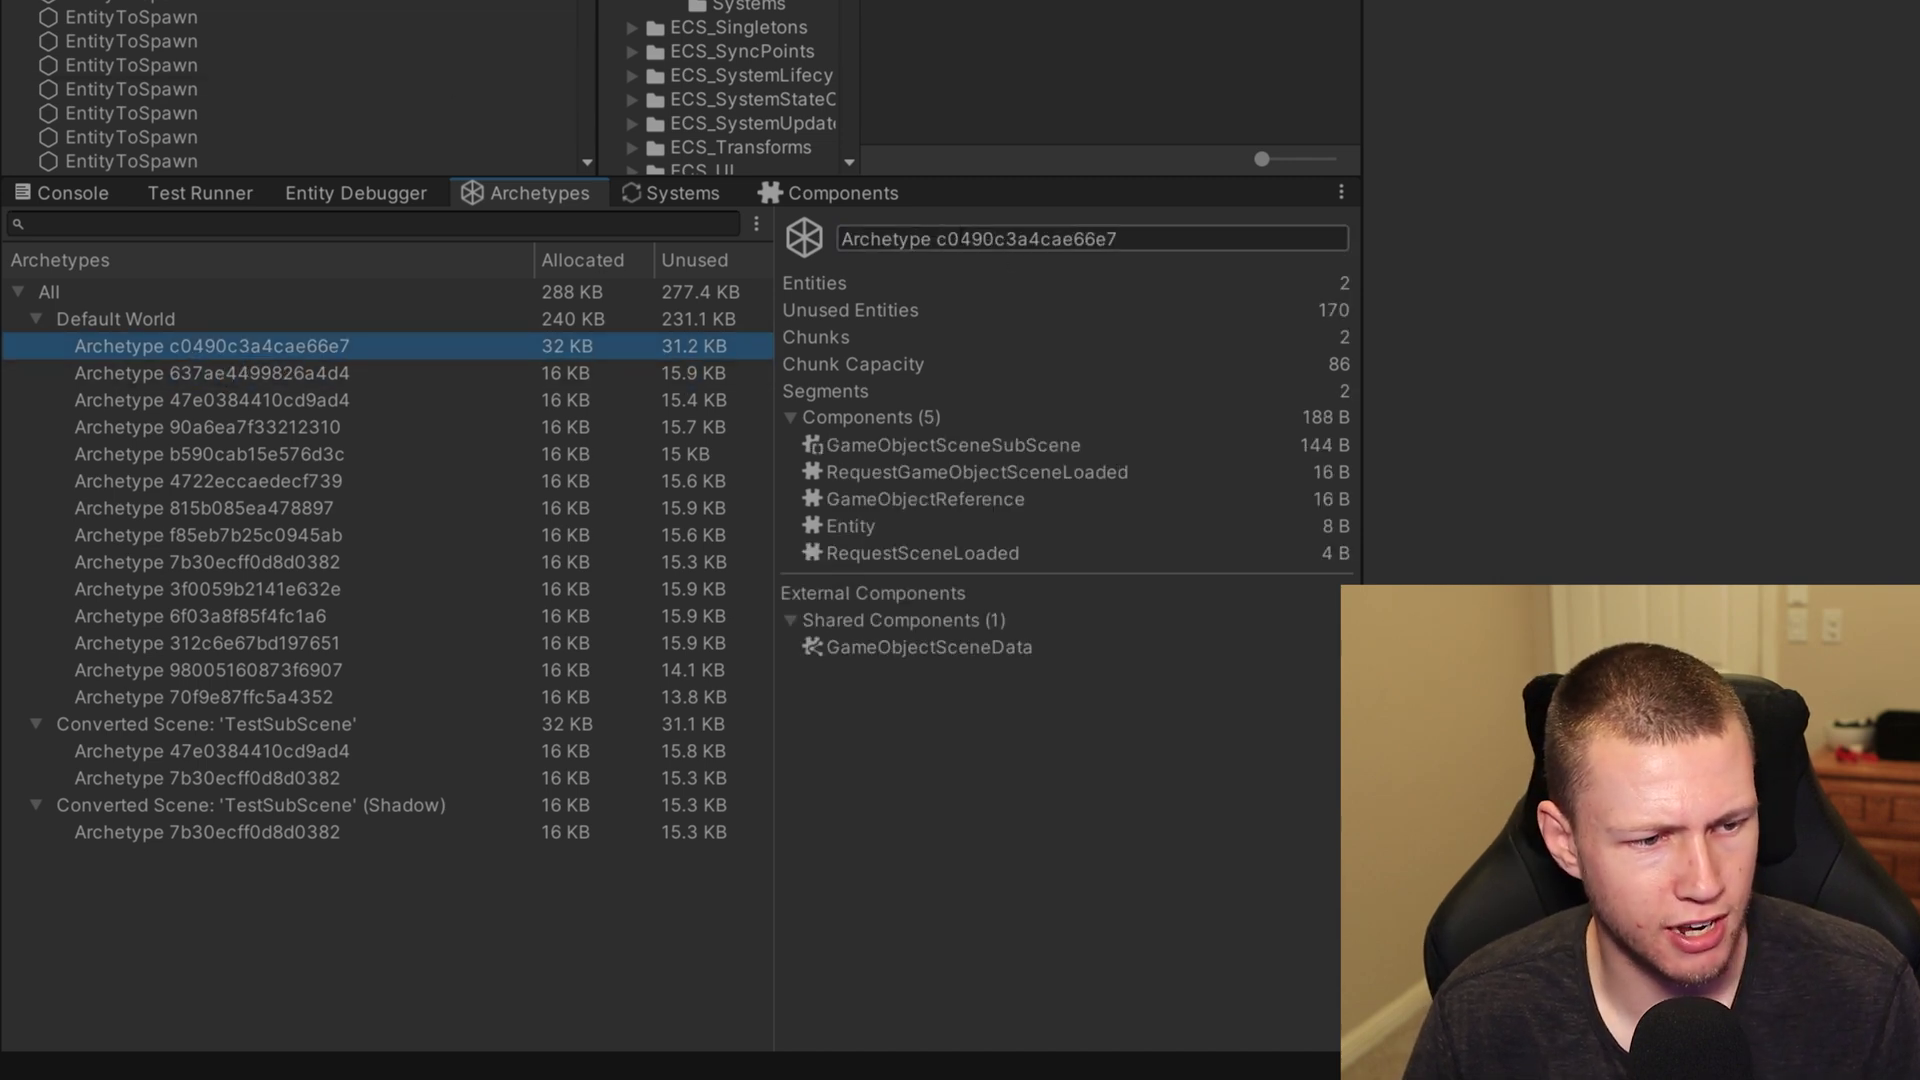
- Select the whole name text in the details of archetype c0490c3a4cae66e7
{"action": "left_click", "coordinate": [1172, 248]}
{"action": "left_click", "coordinate": [1172, 248]}
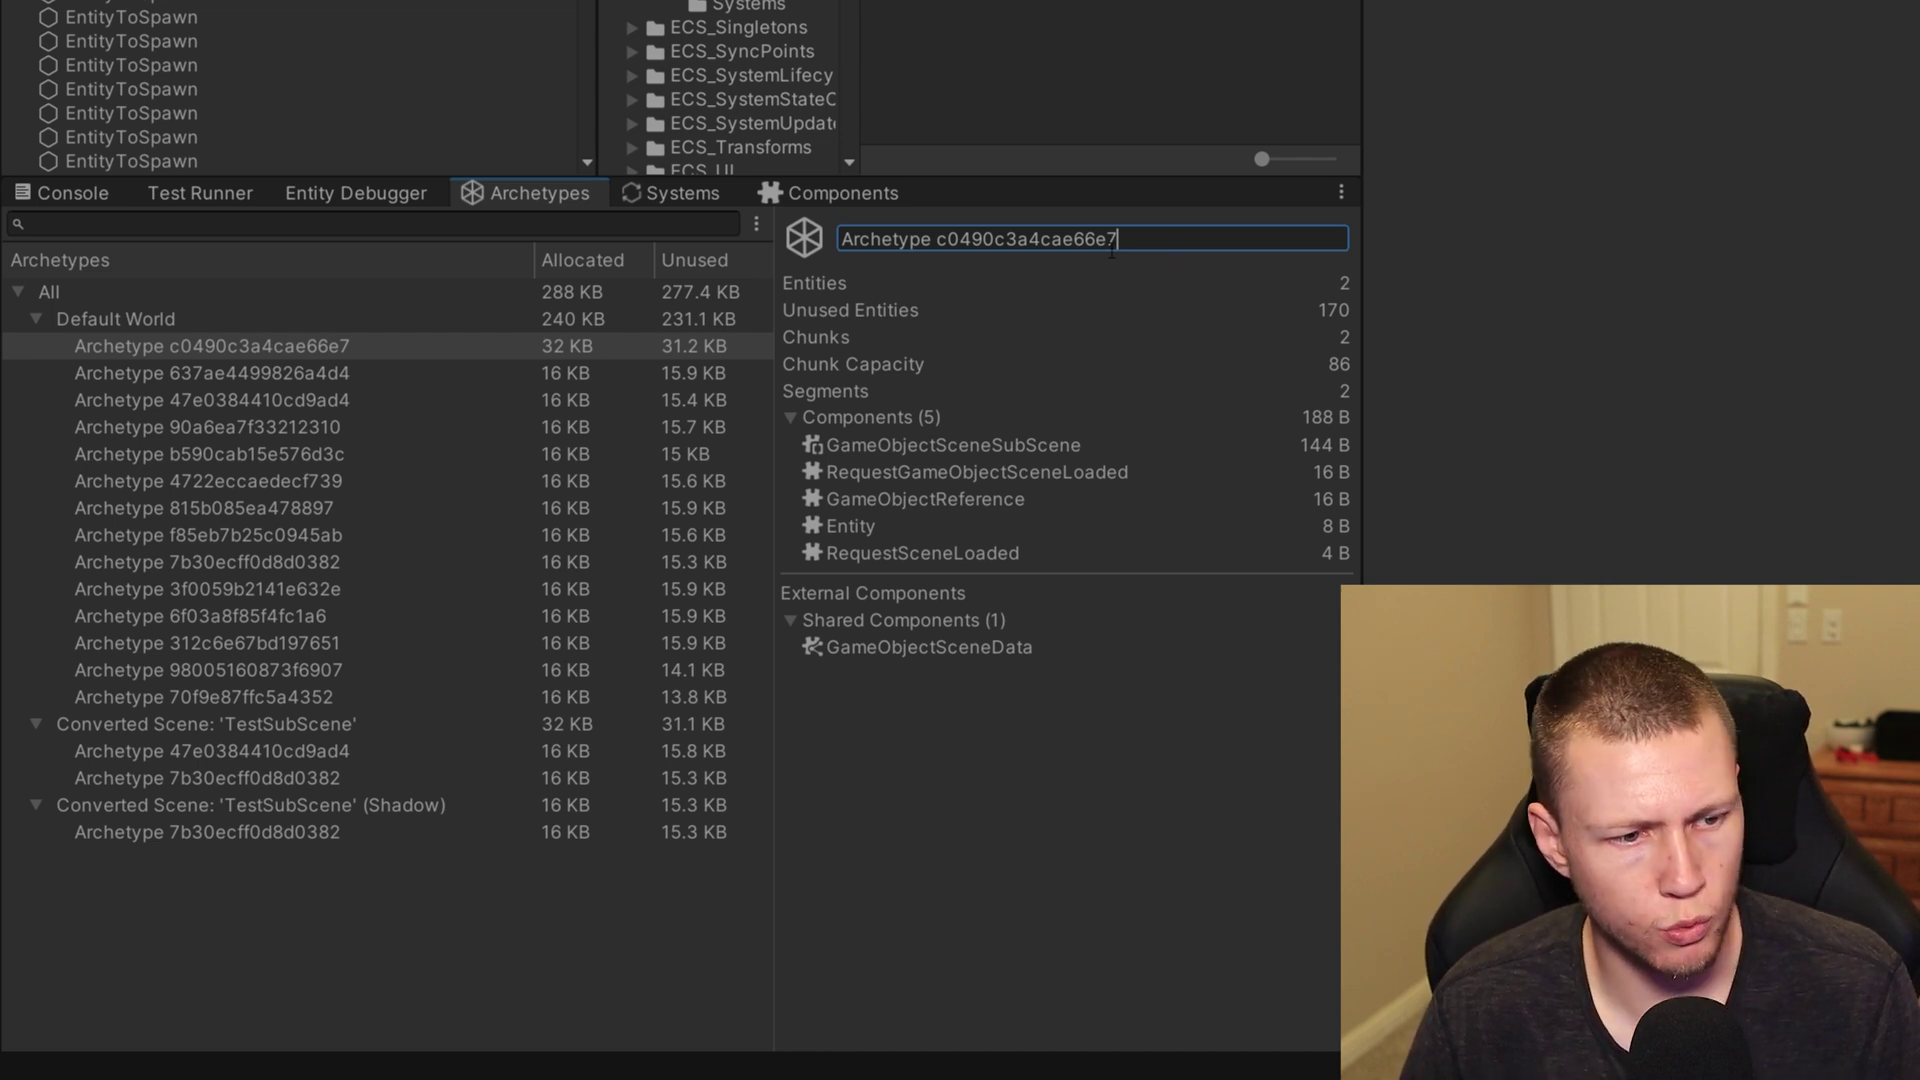
{"action": "left_click_drag", "start_coordinate": [1092, 238], "coordinate": [824, 230]}
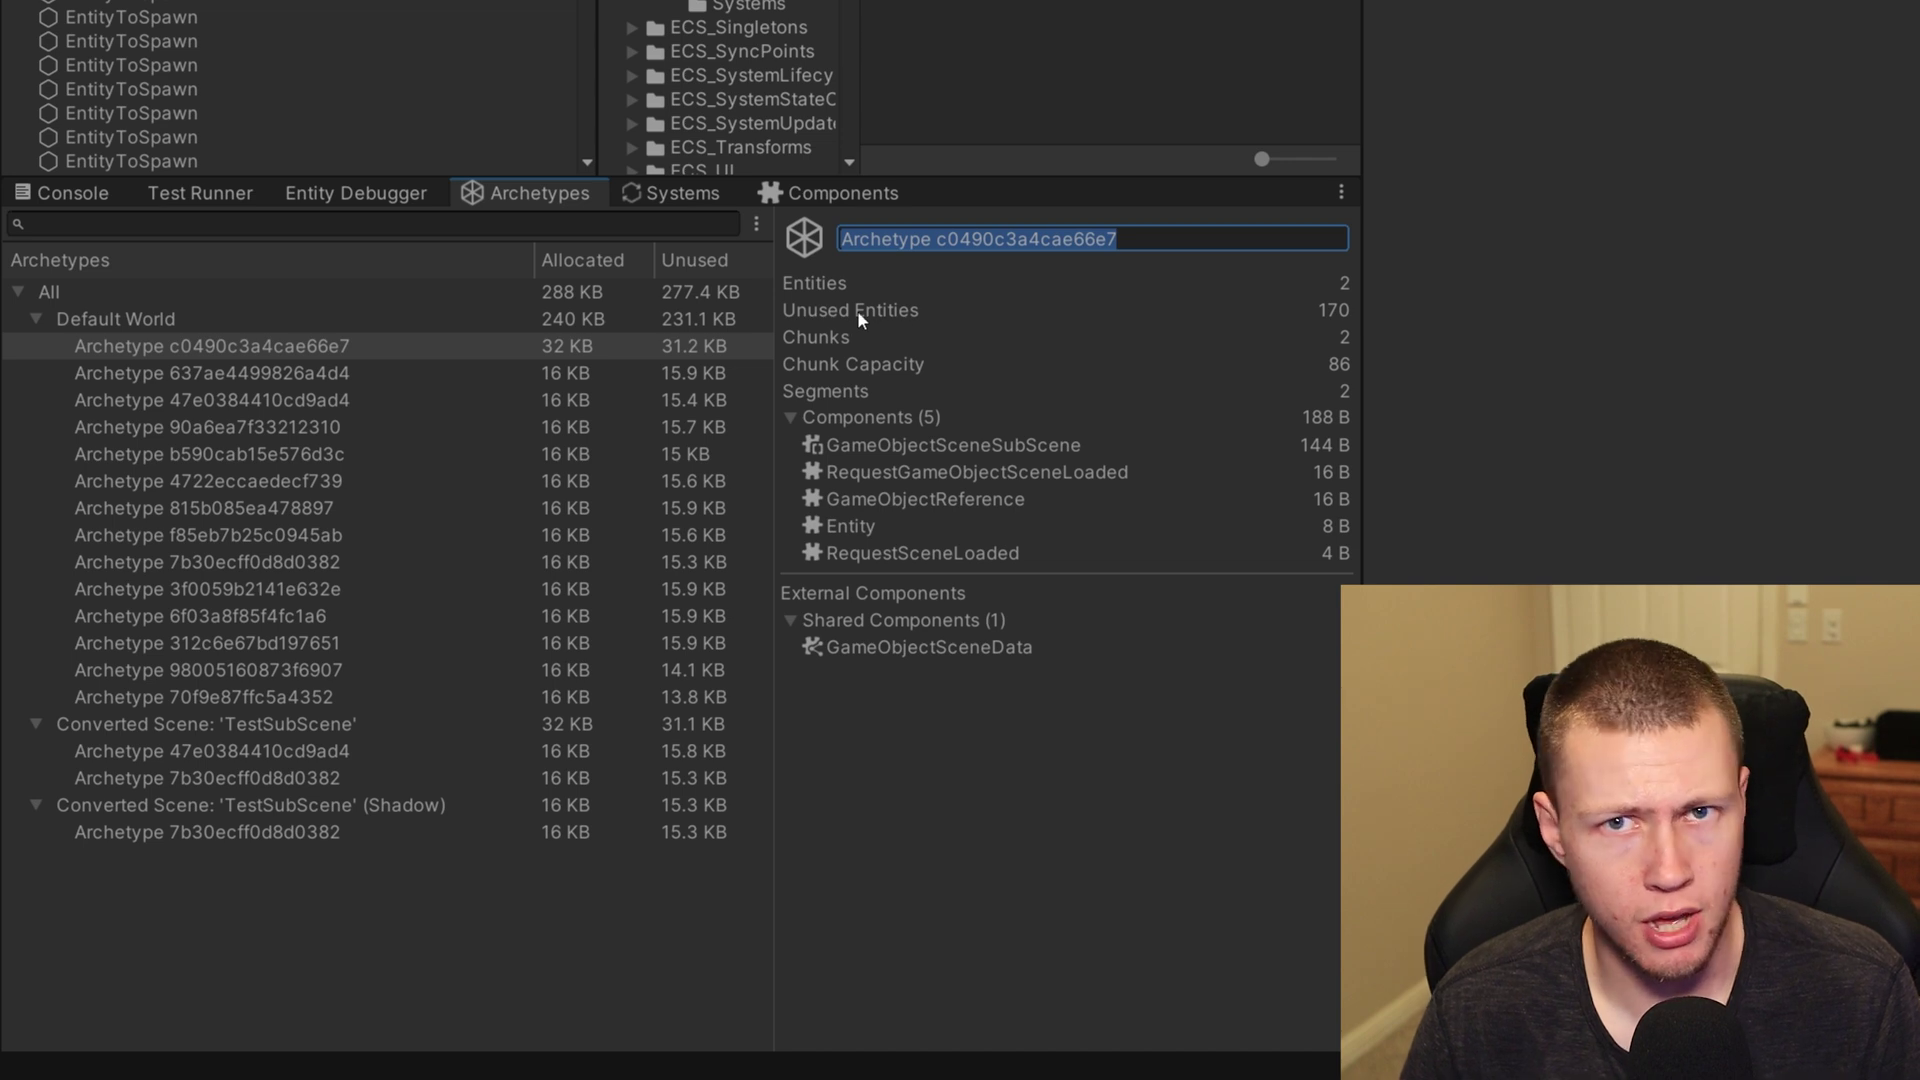
- Examine the entity and chunk figures of archetype c0490c3a4cae66e7, and collapse and re-expand its Shared Components
{"action": "left_click", "coordinate": [790, 279]}
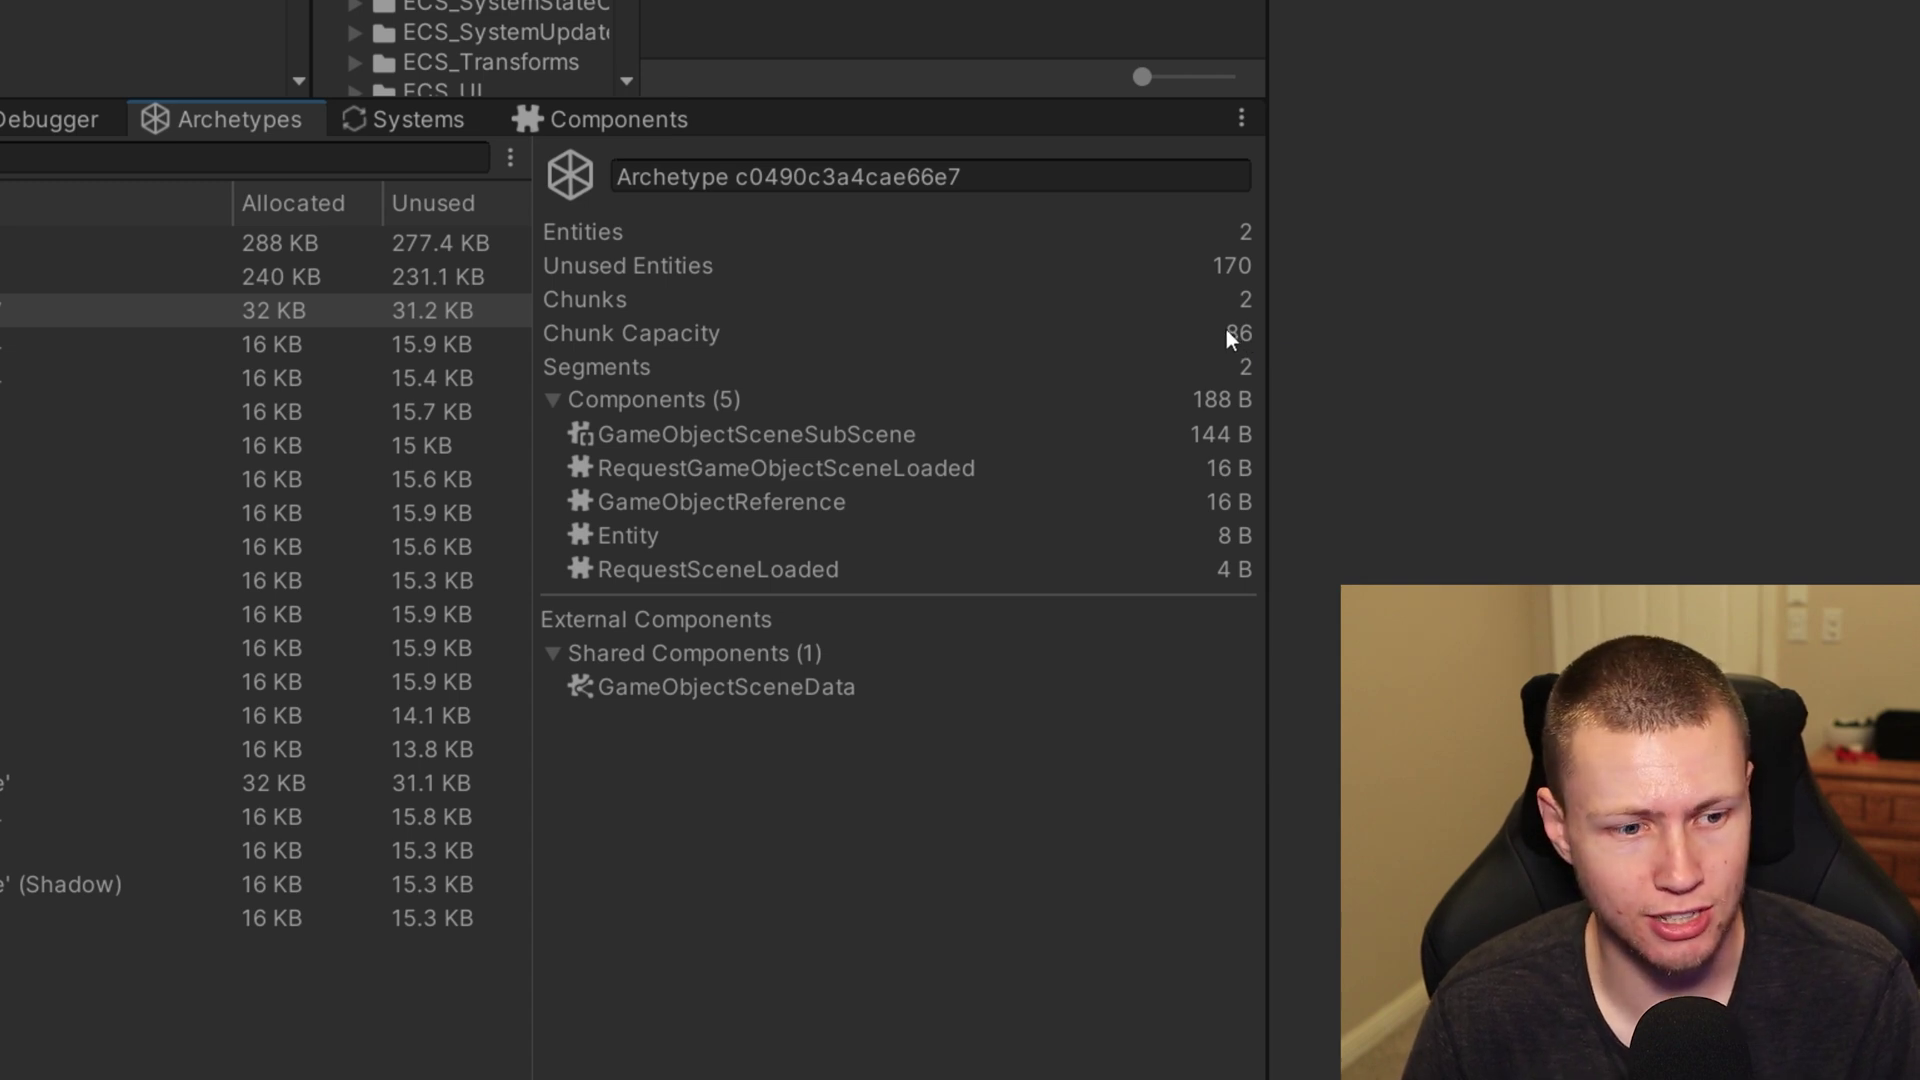
{"action": "left_click", "coordinate": [734, 656]}
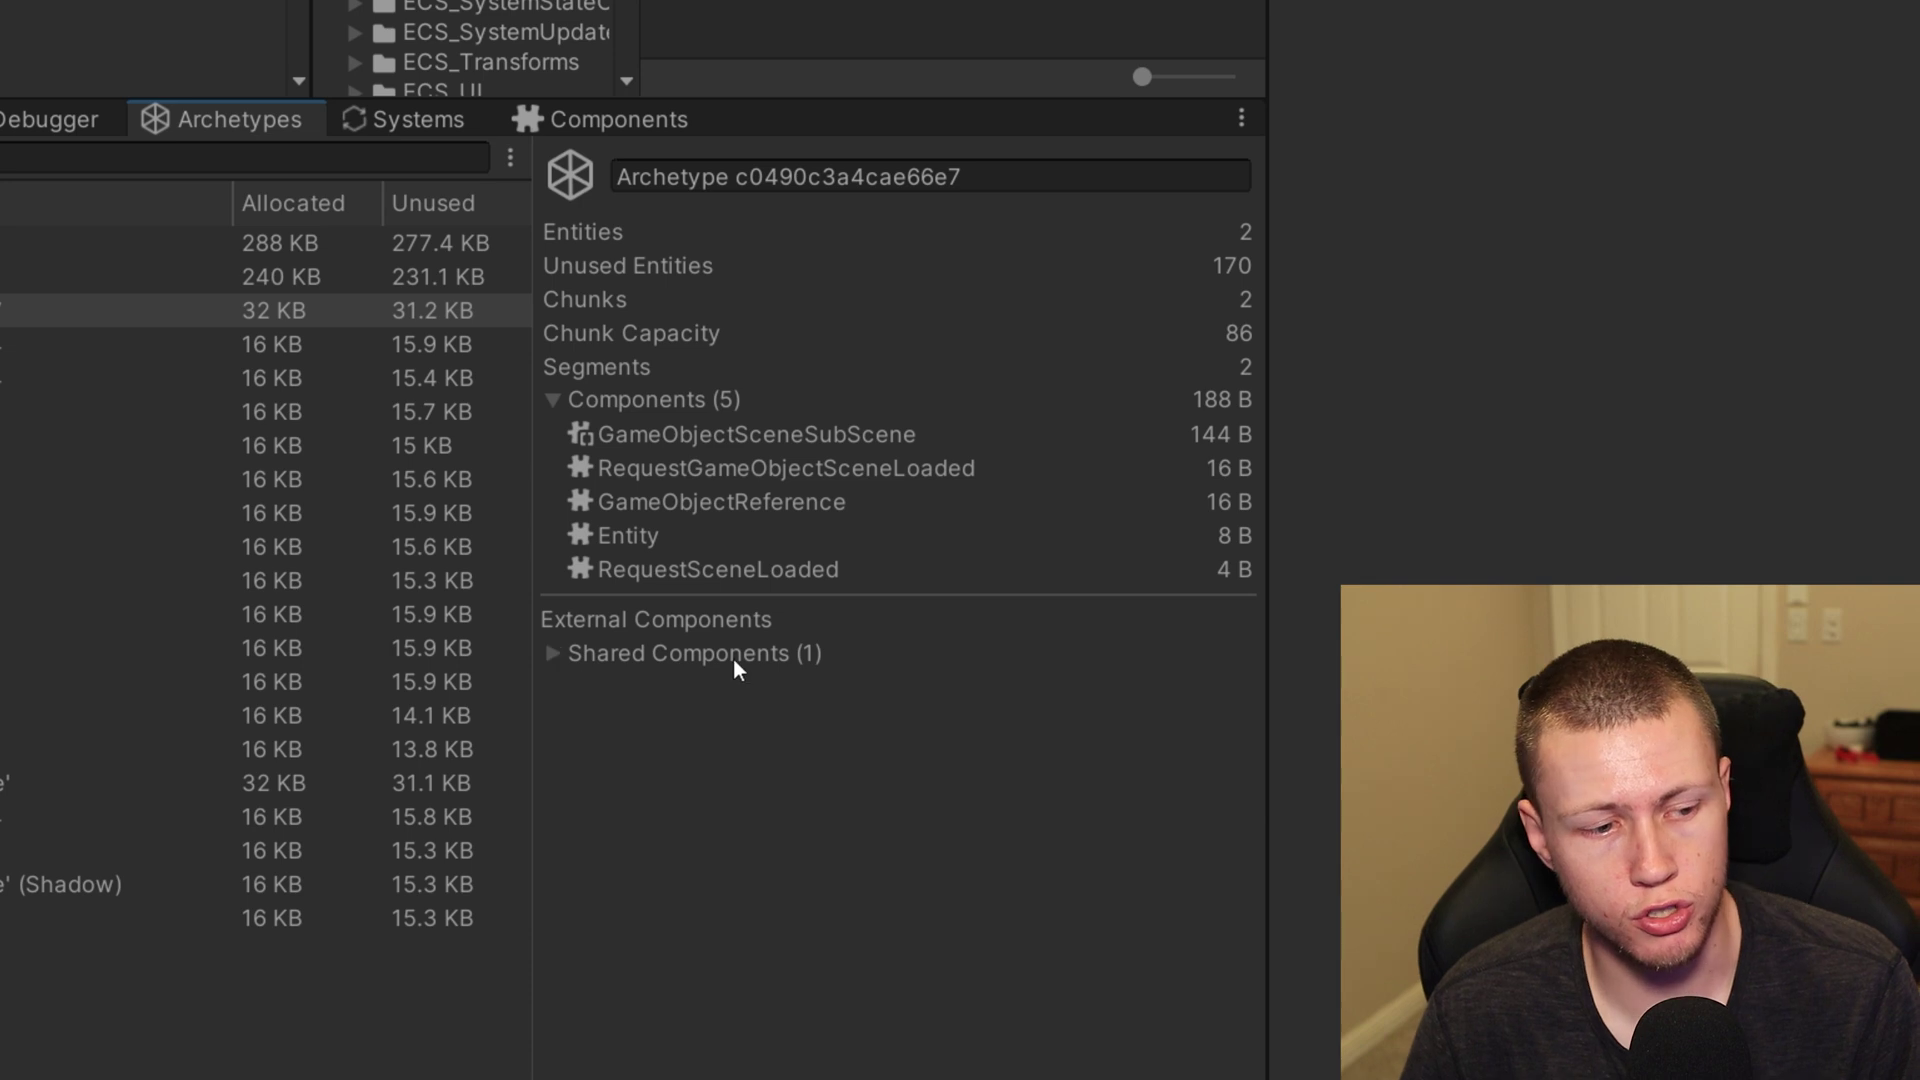
{"action": "left_click", "coordinate": [718, 662]}
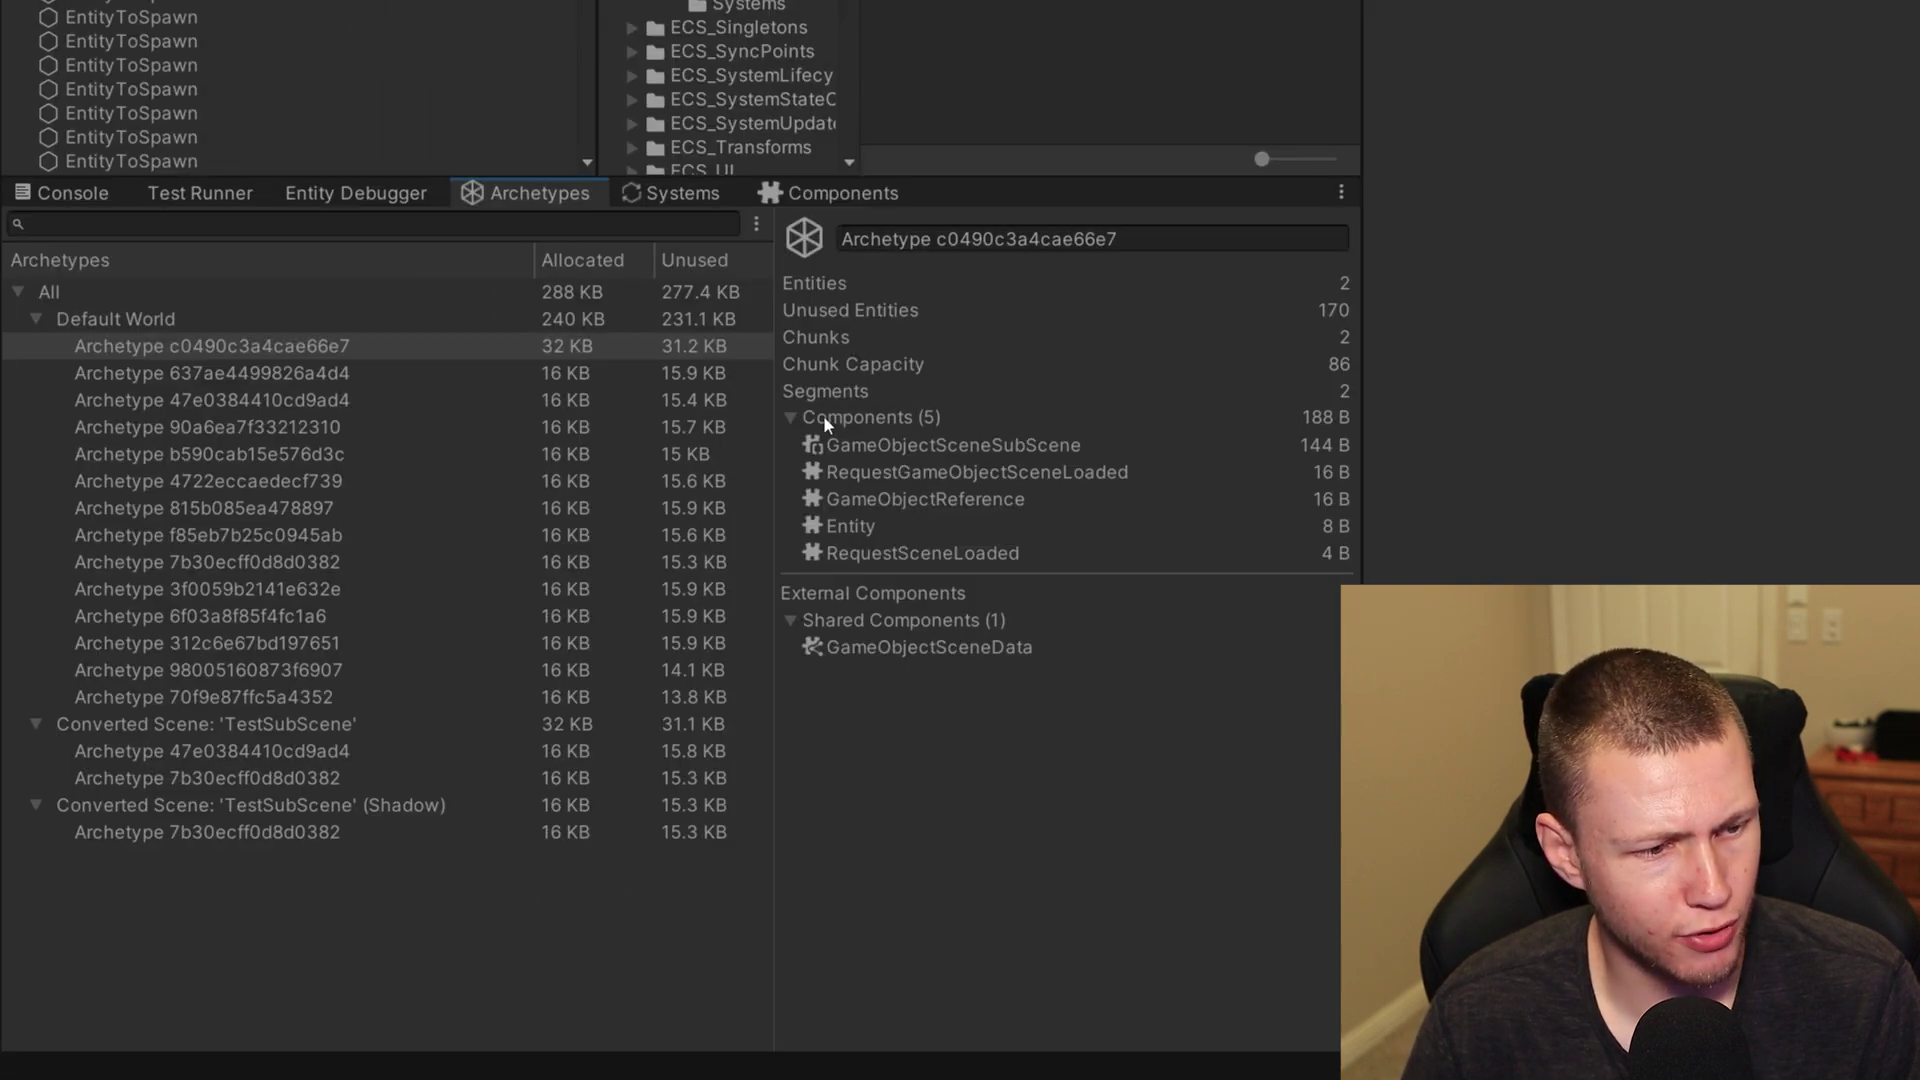
- Step through the Default World archetypes from 637ae4499826a4d4 to 312c6e67bd197651, examining each one's details
{"action": "left_click", "coordinate": [386, 376]}
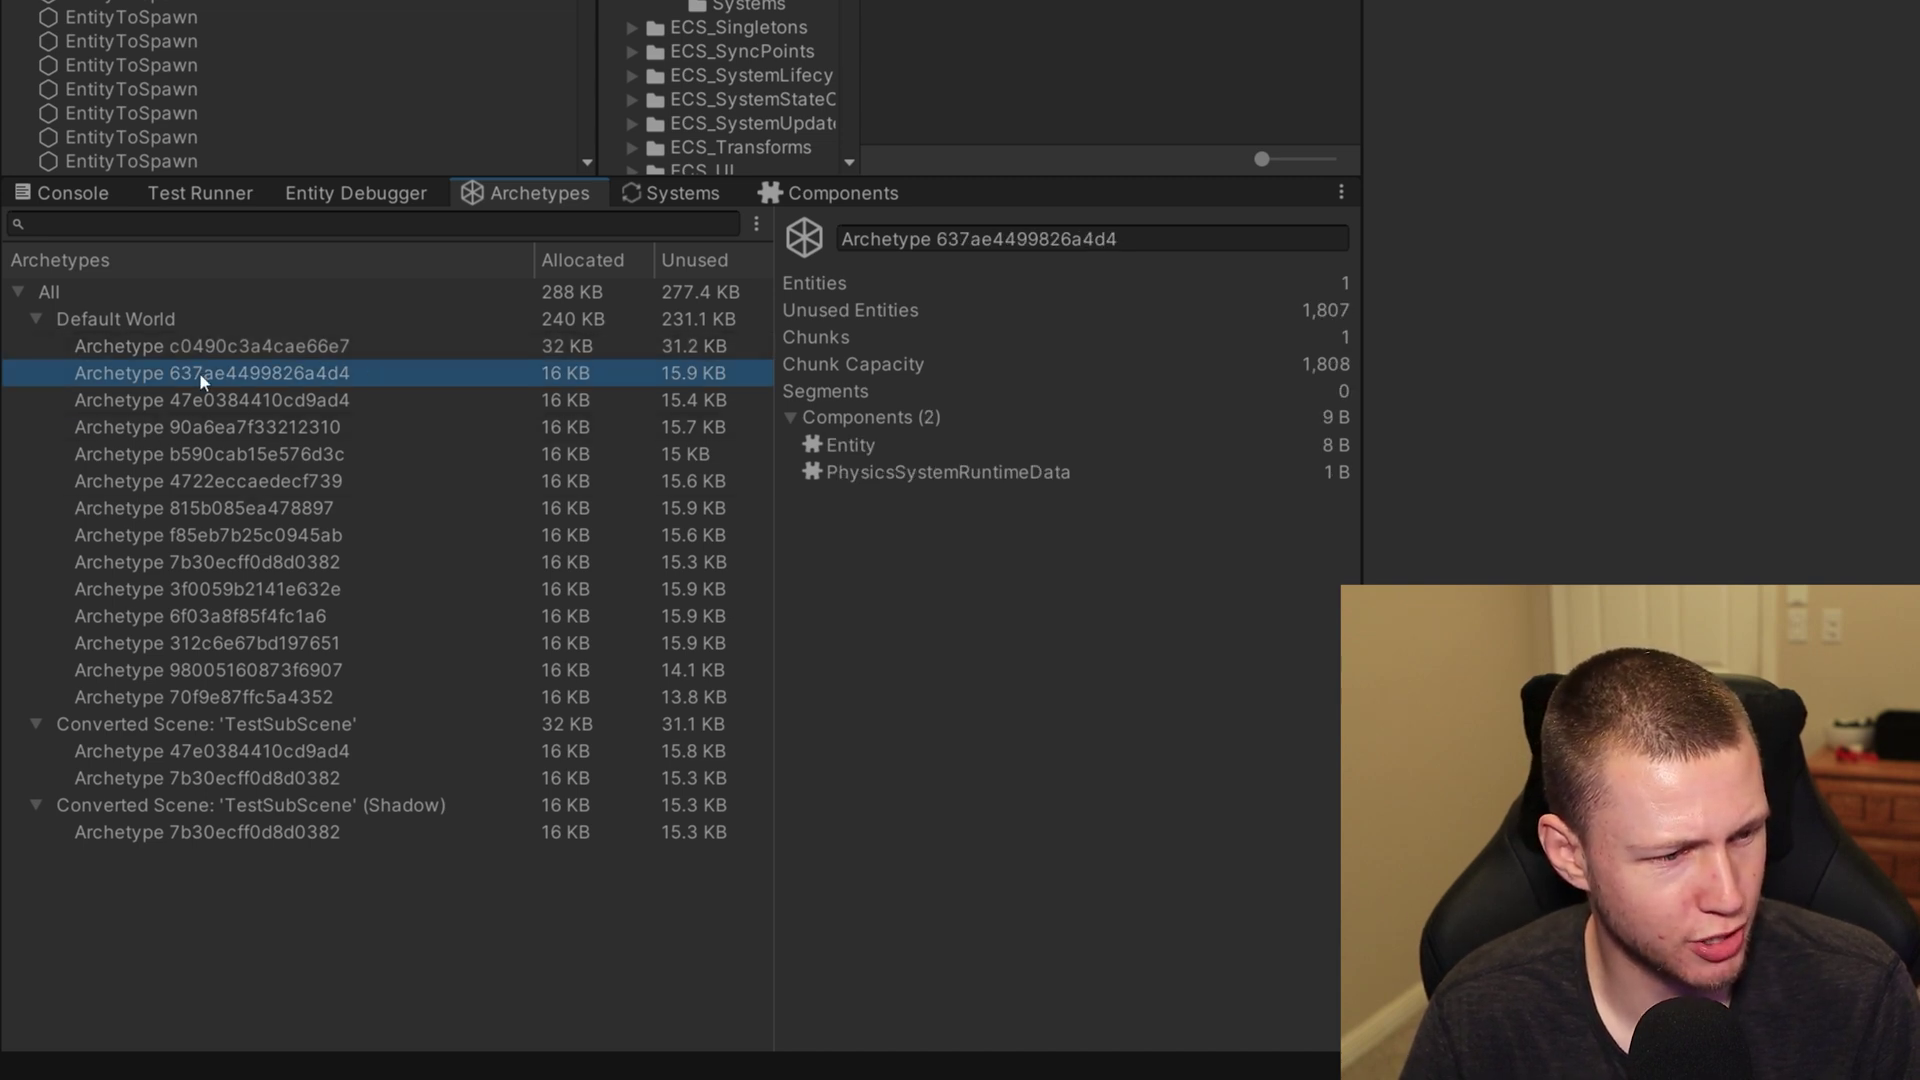
{"action": "left_click", "coordinate": [250, 400]}
{"action": "left_click", "coordinate": [300, 426]}
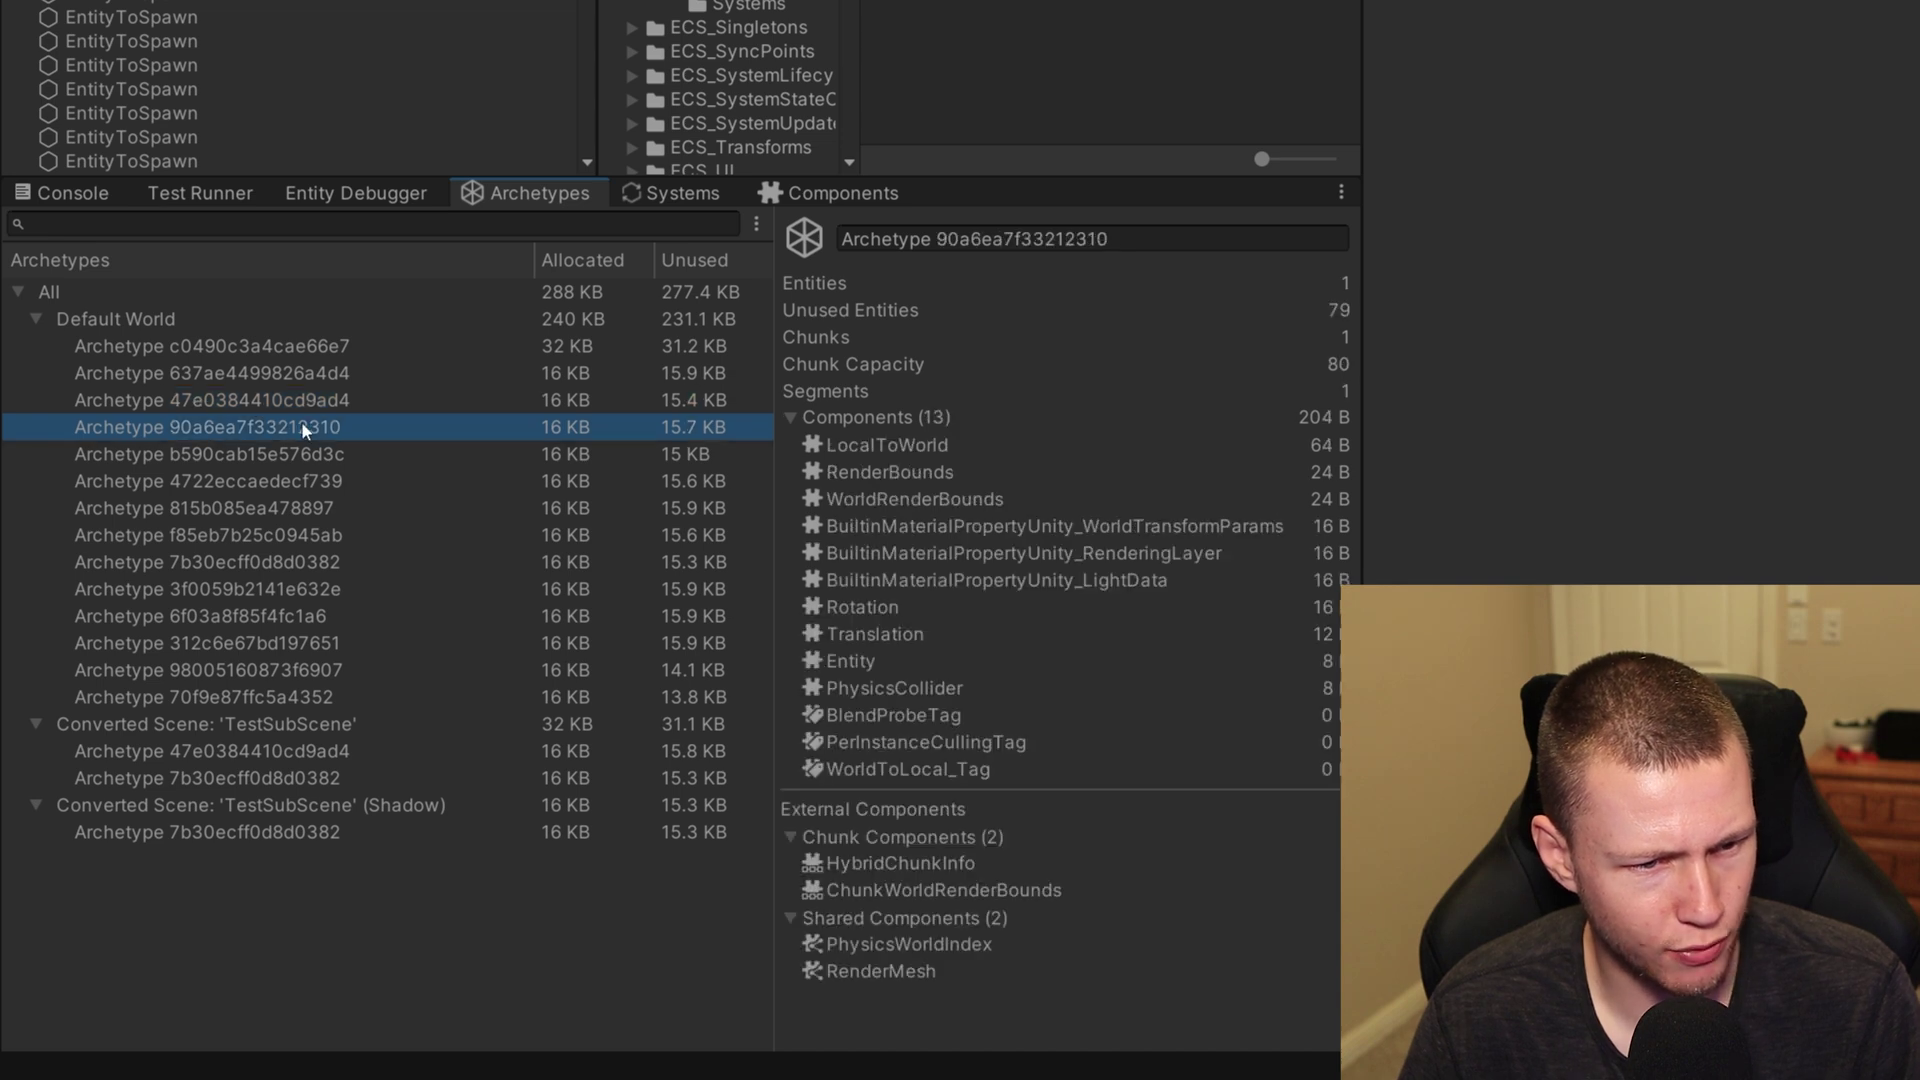
{"action": "left_click", "coordinate": [314, 454]}
{"action": "left_click", "coordinate": [310, 480]}
{"action": "left_click", "coordinate": [312, 508]}
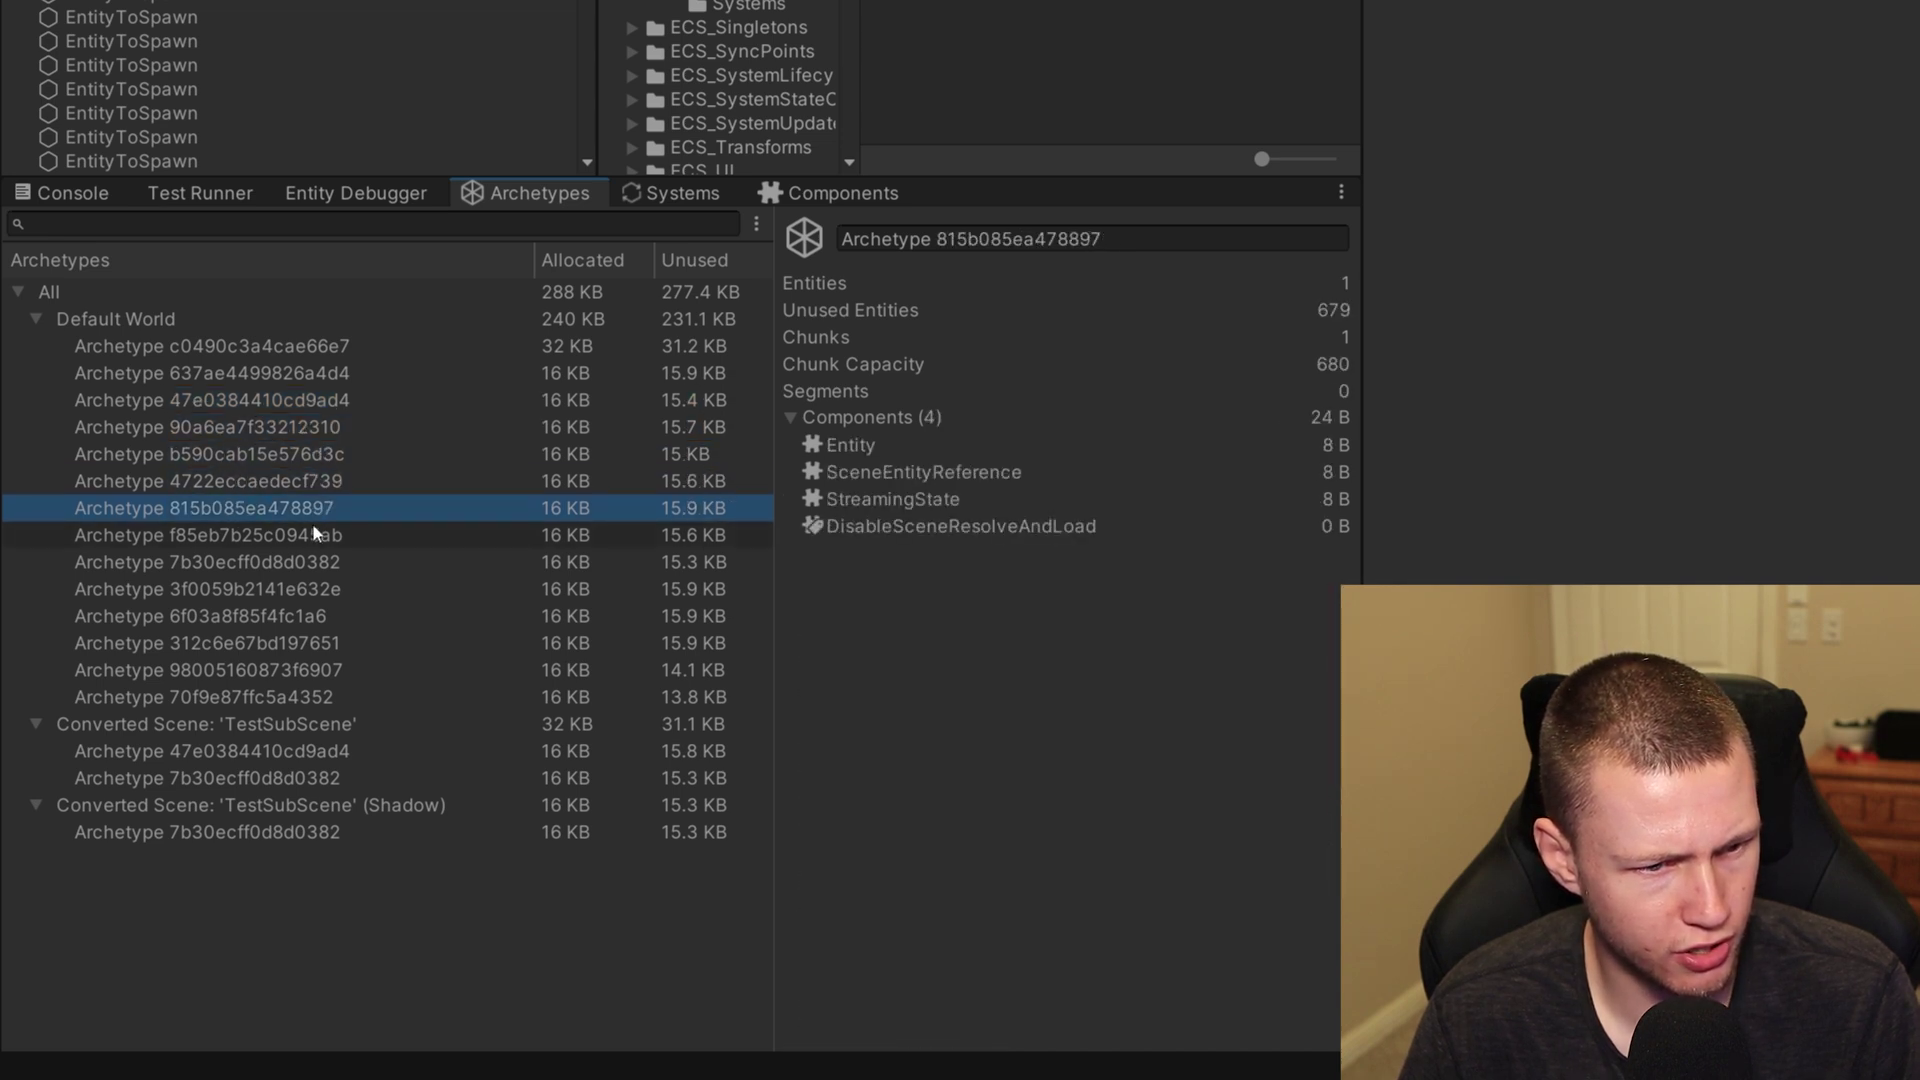
{"action": "left_click", "coordinate": [310, 535]}
{"action": "left_click", "coordinate": [318, 562]}
{"action": "left_click", "coordinate": [328, 589]}
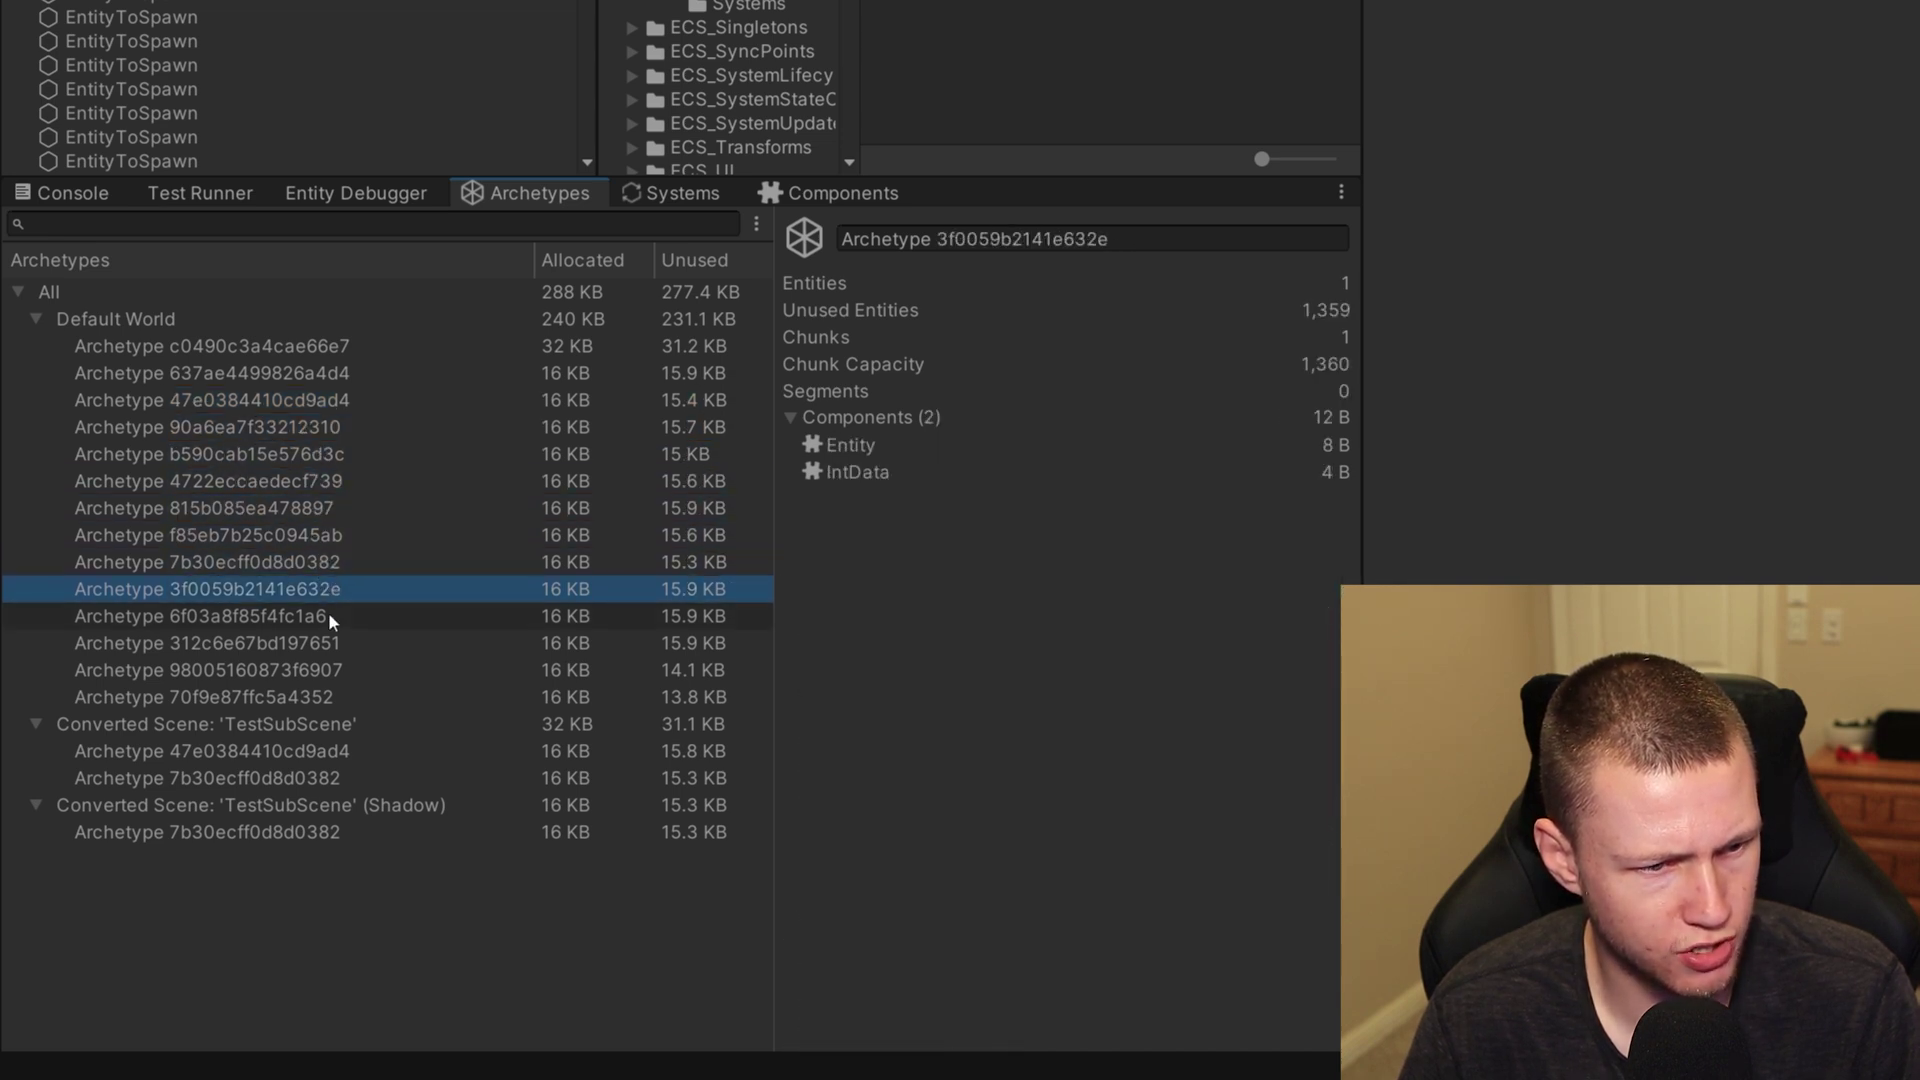
{"action": "left_click", "coordinate": [330, 615]}
{"action": "left_click", "coordinate": [334, 640]}
{"action": "left_click", "coordinate": [340, 676]}
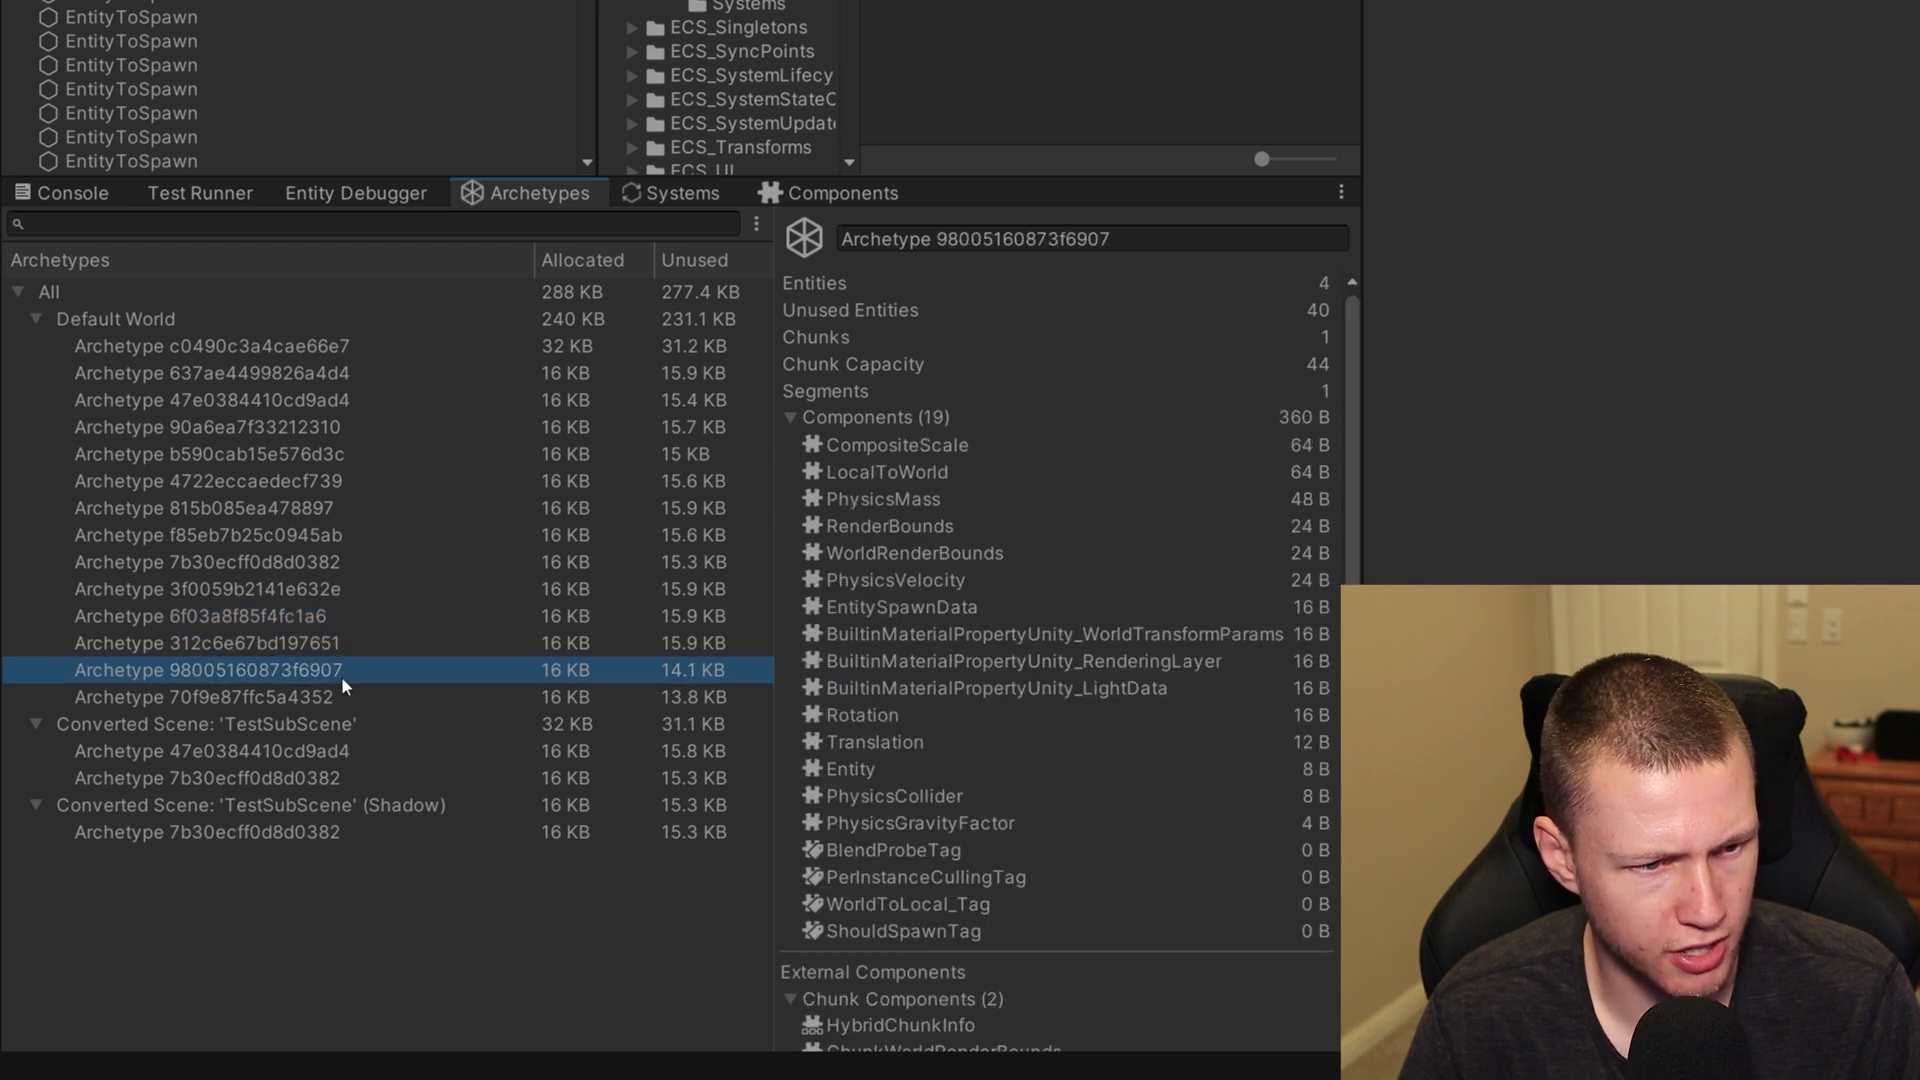
{"action": "scroll", "coordinate": [1148, 576], "scroll_direction": "down", "scroll_amount": 2}
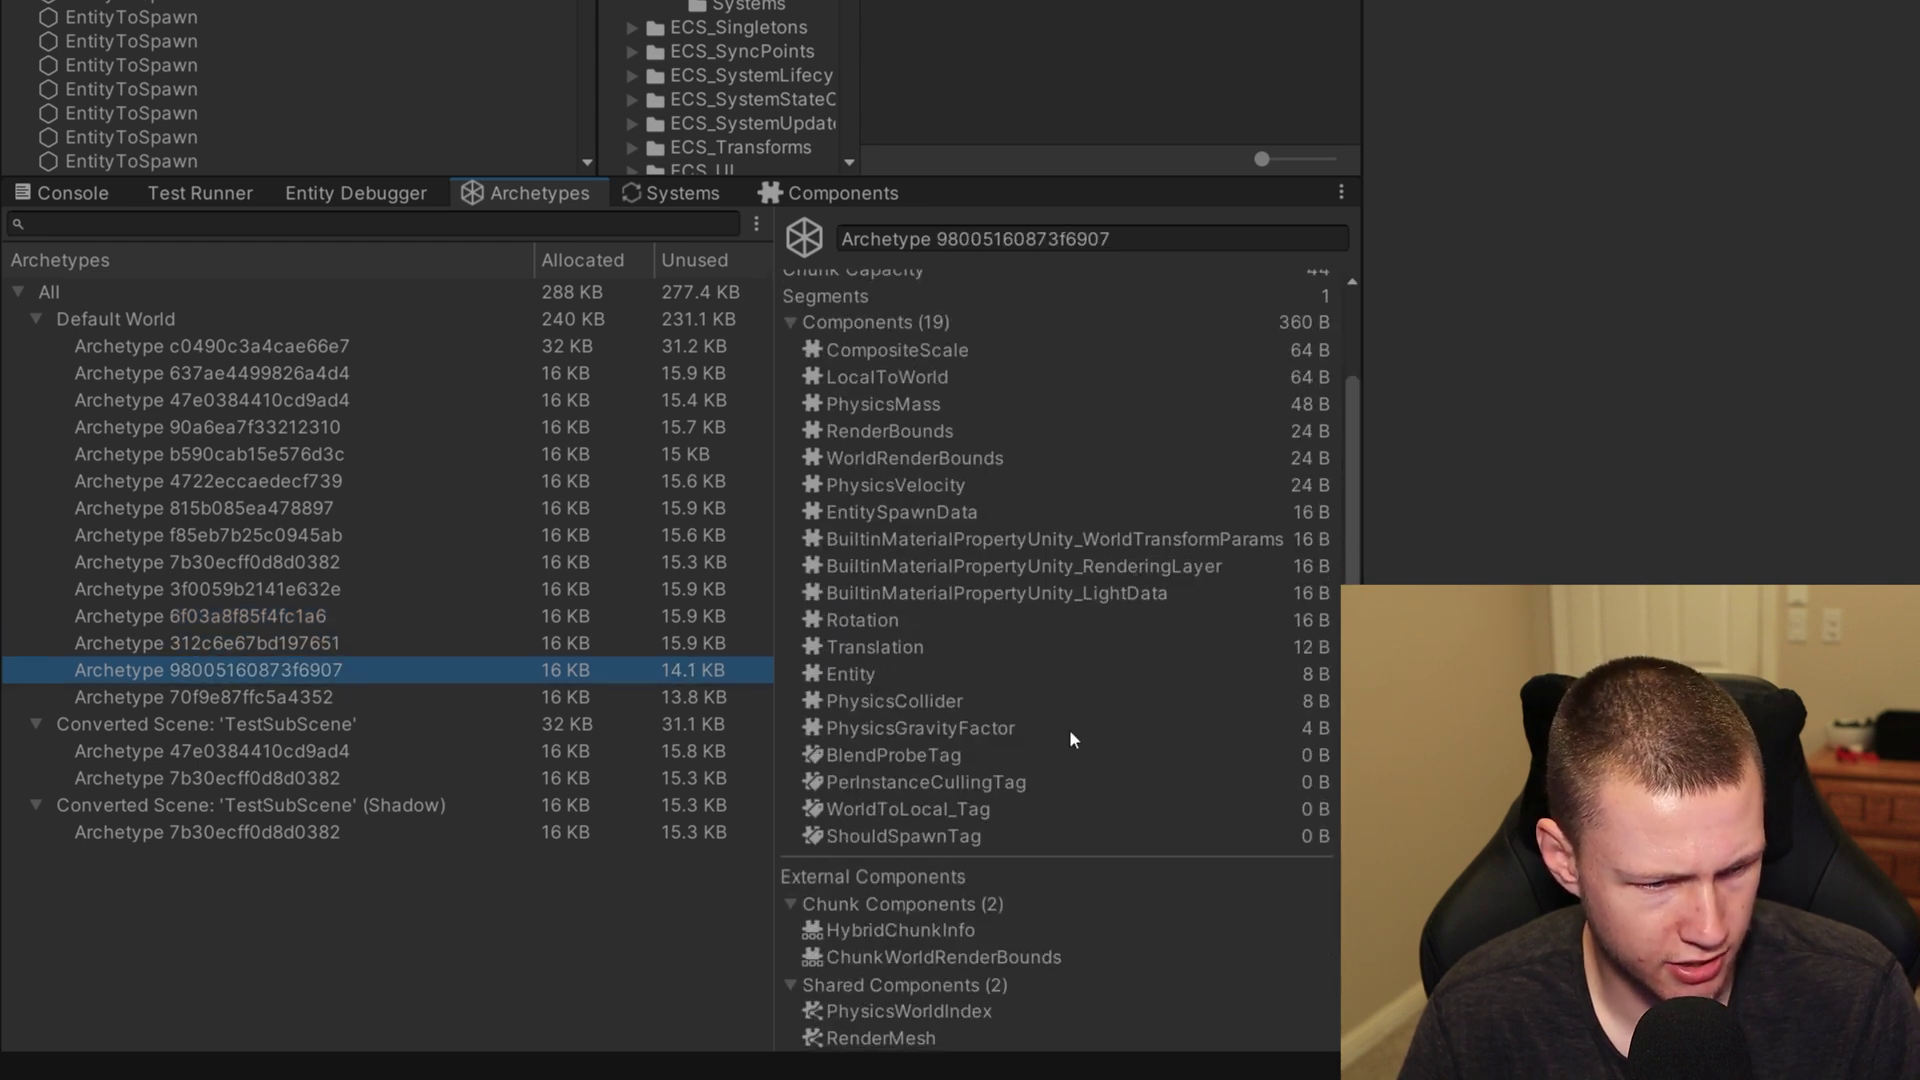
{"action": "key", "text": "Down"}
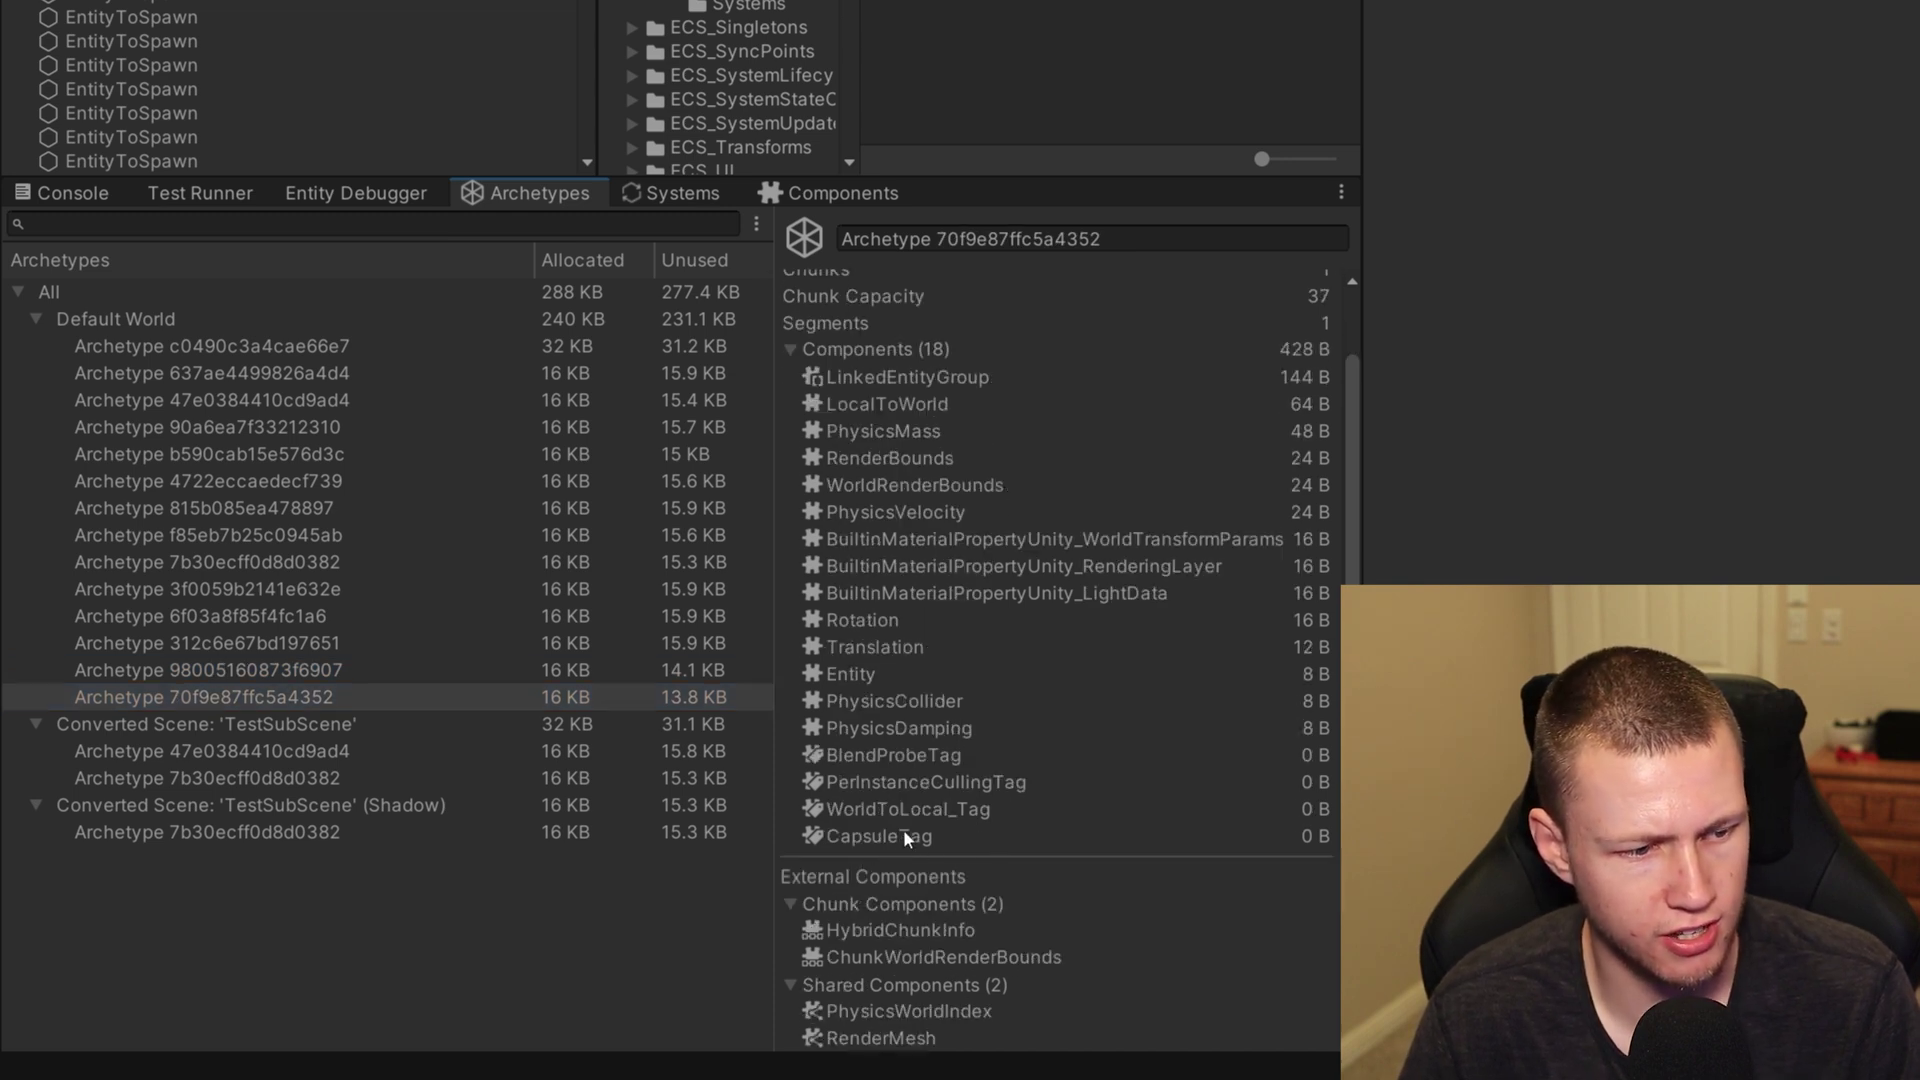
{"action": "scroll", "coordinate": [916, 838], "scroll_direction": "up", "scroll_amount": 2}
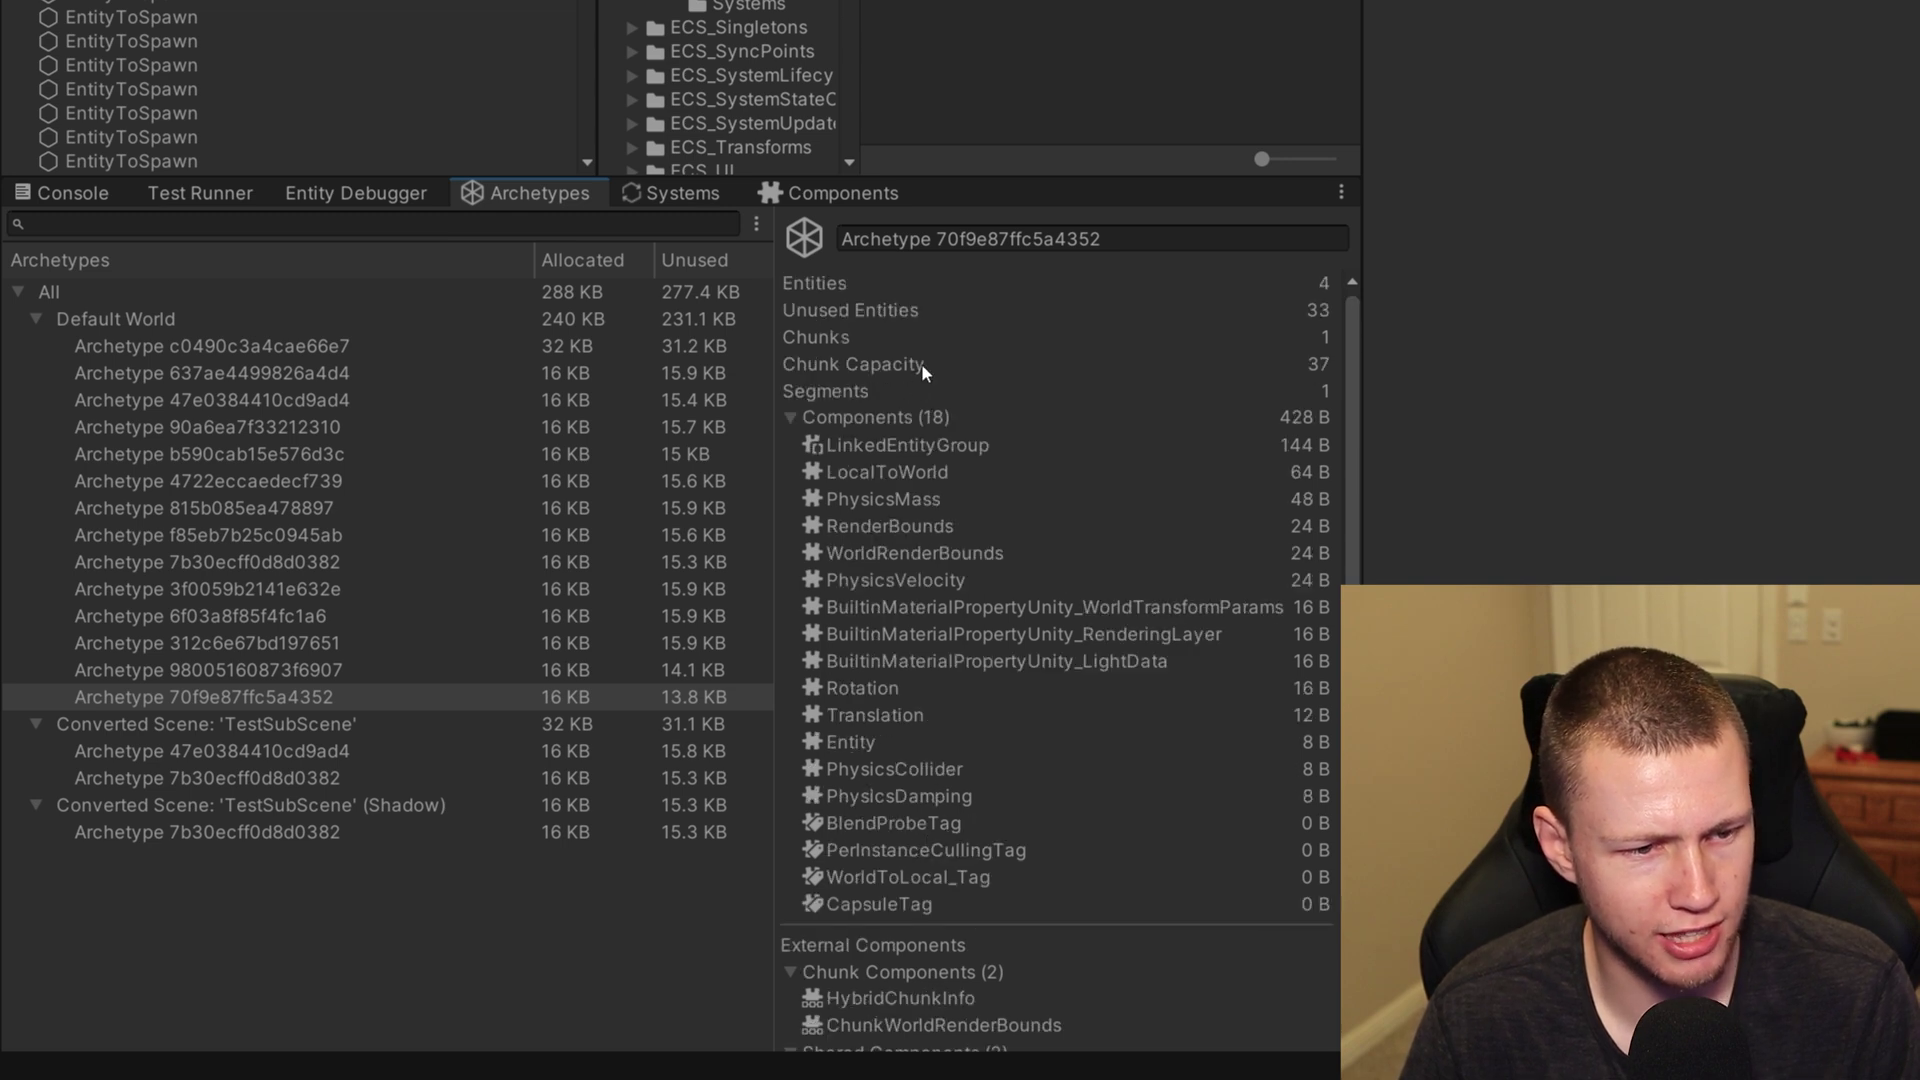